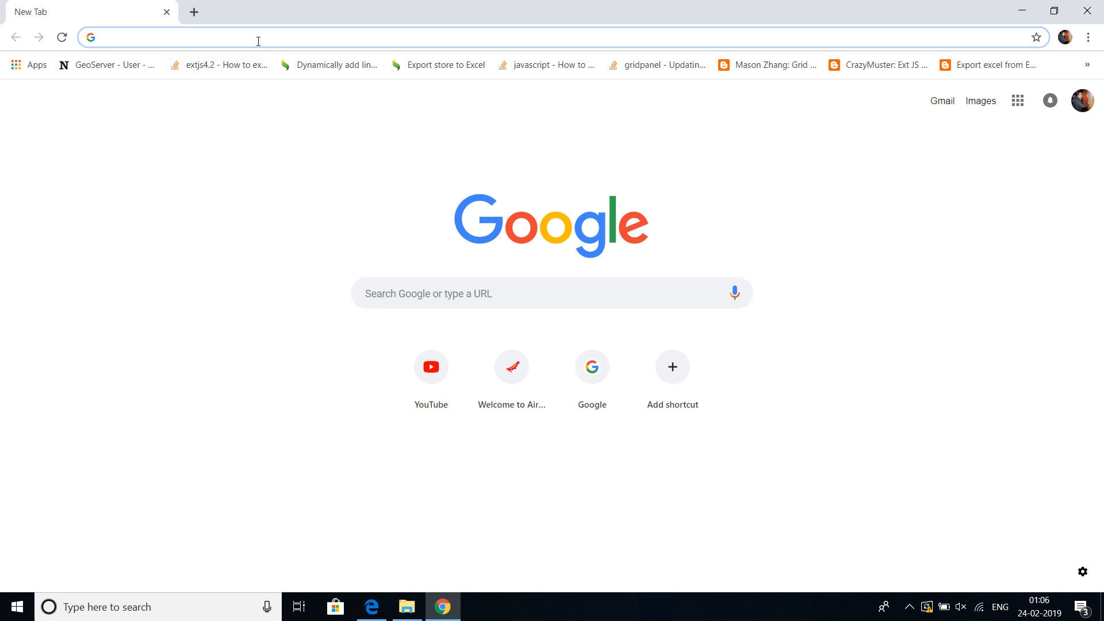
Open the local GeoServer site at localhost:8081/geoserver.
type("localhost:8081")
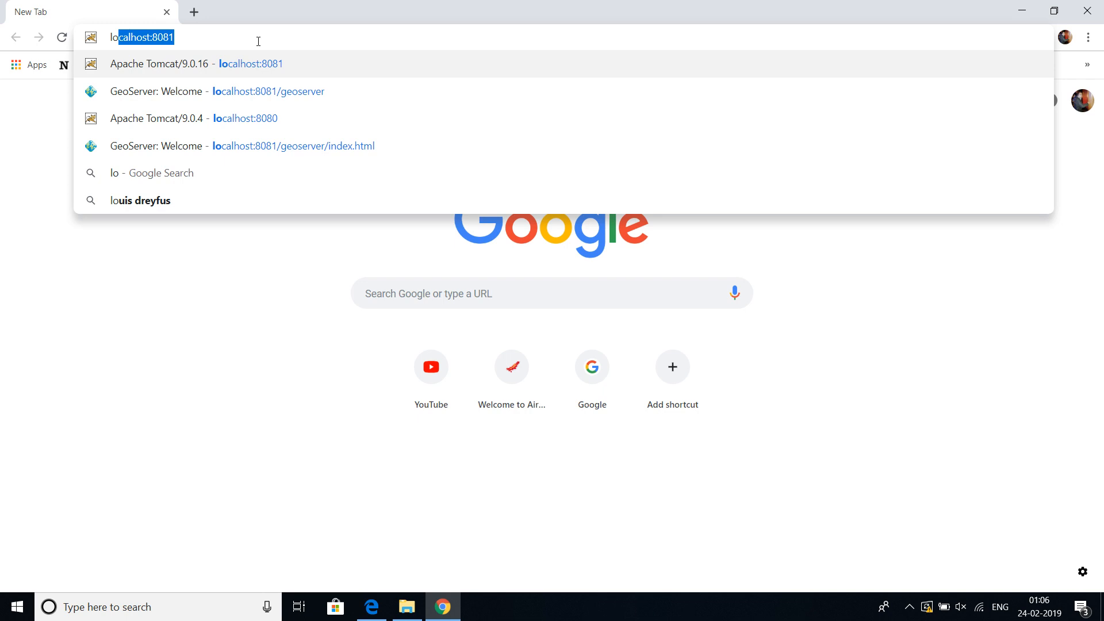
key("Down")
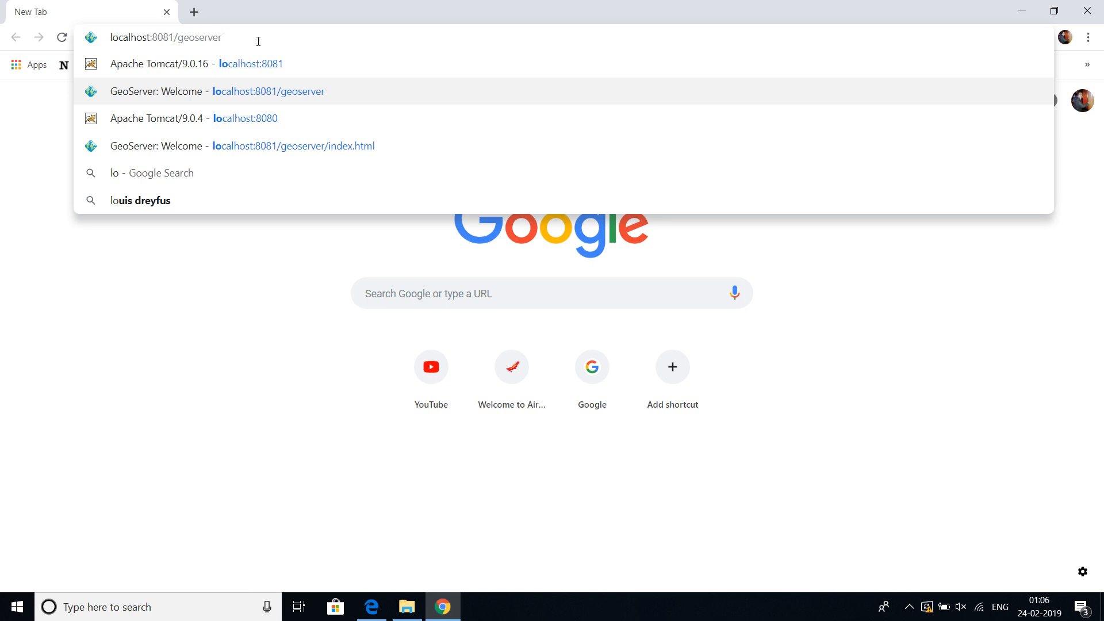
key("Return")
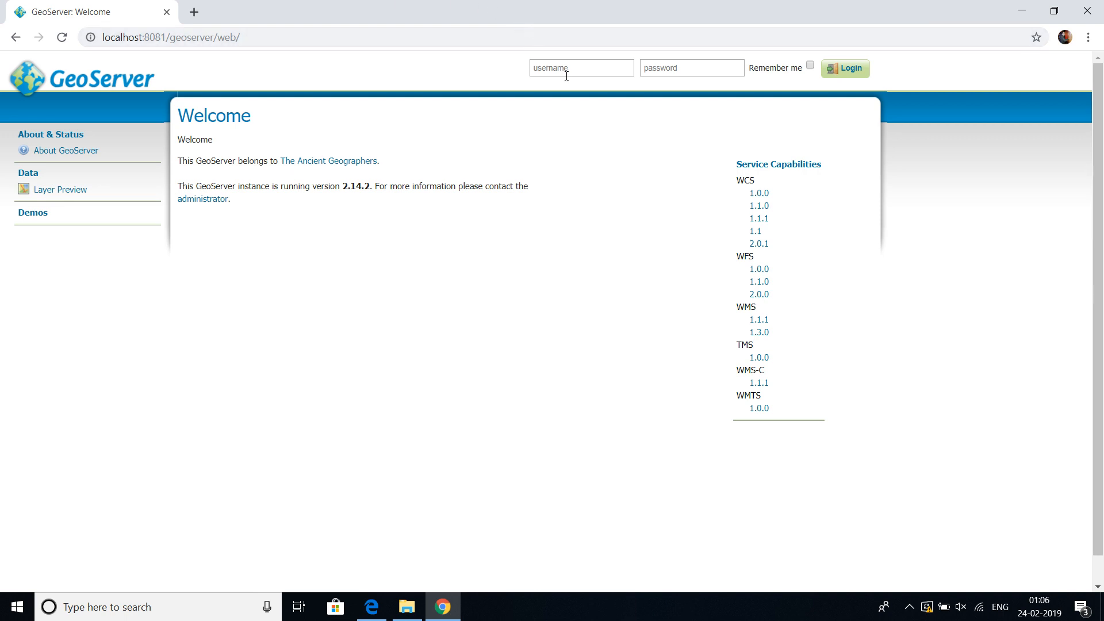
Log in to GeoServer with the username admin and the account password.
left_click(566, 75)
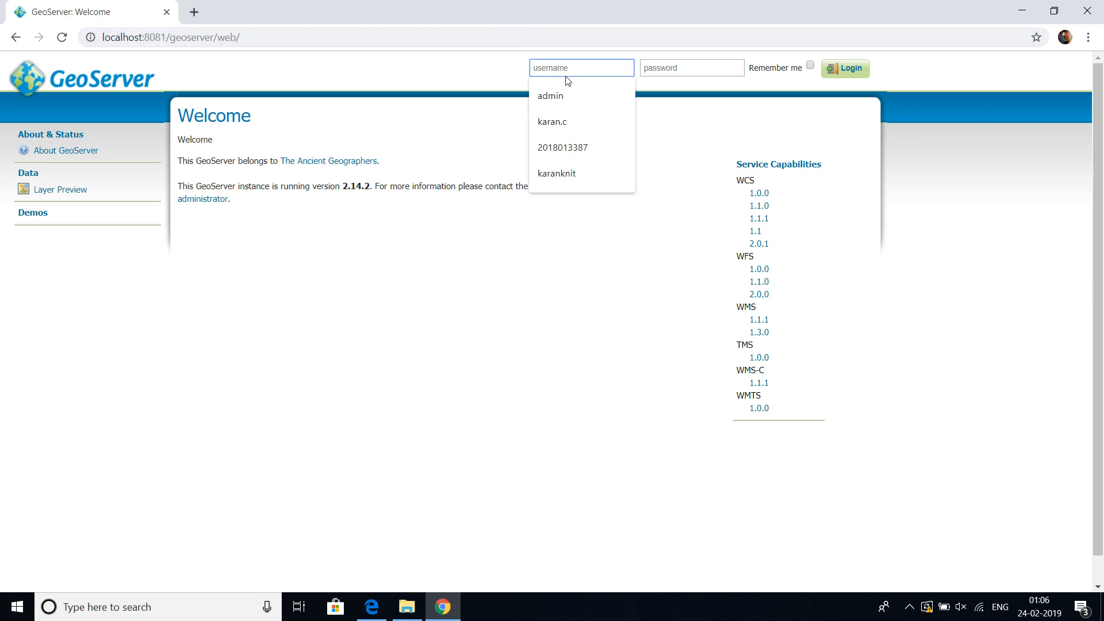
left_click(563, 92)
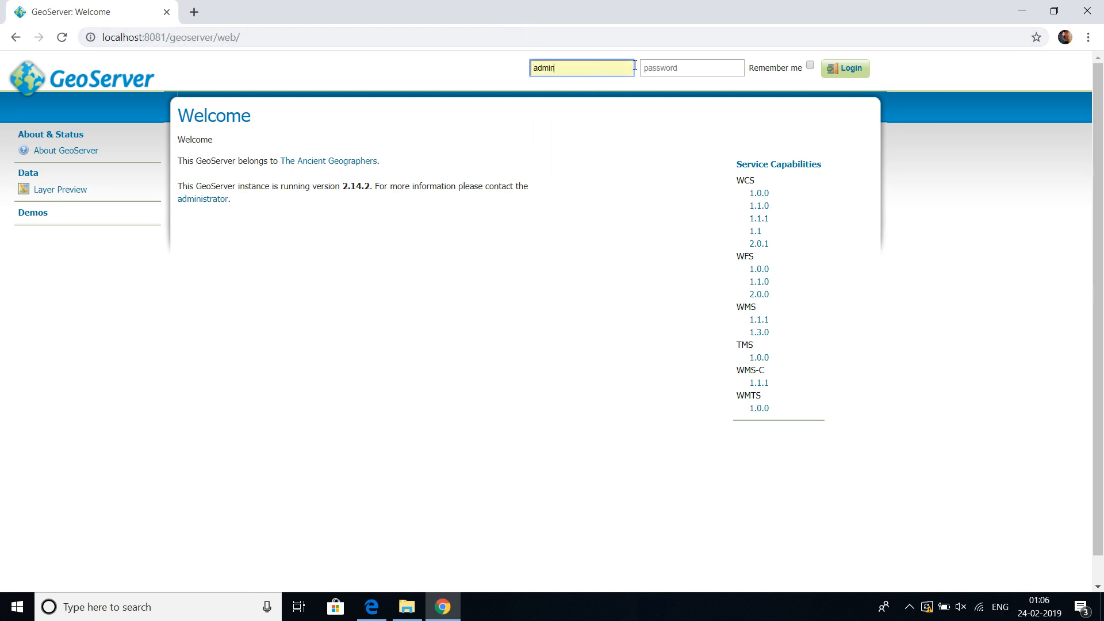
left_click(671, 67)
type("g")
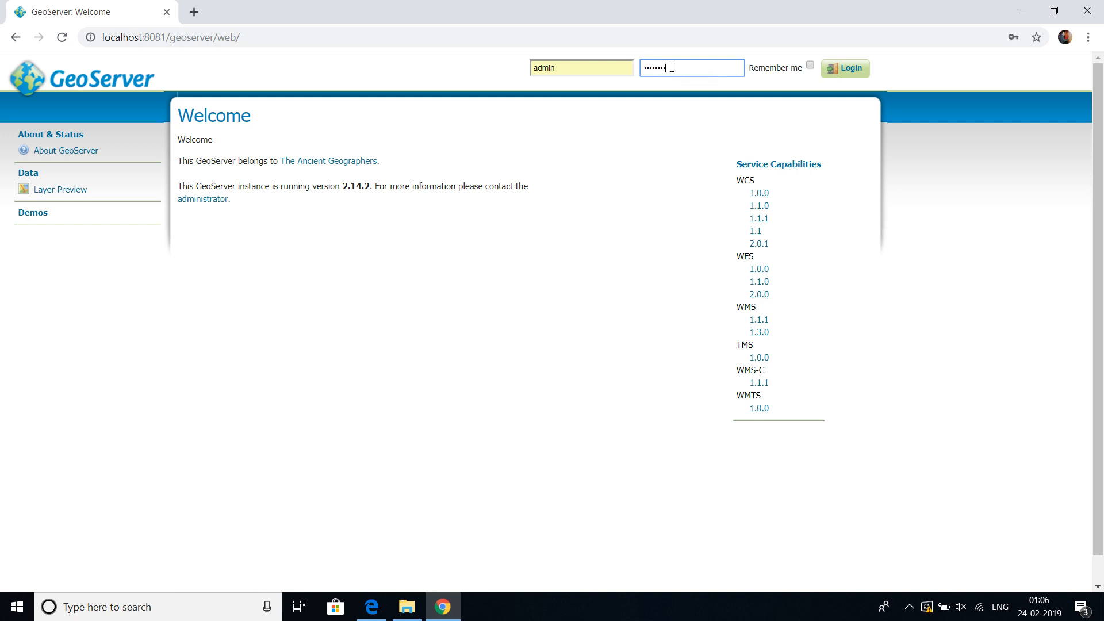
key("Return")
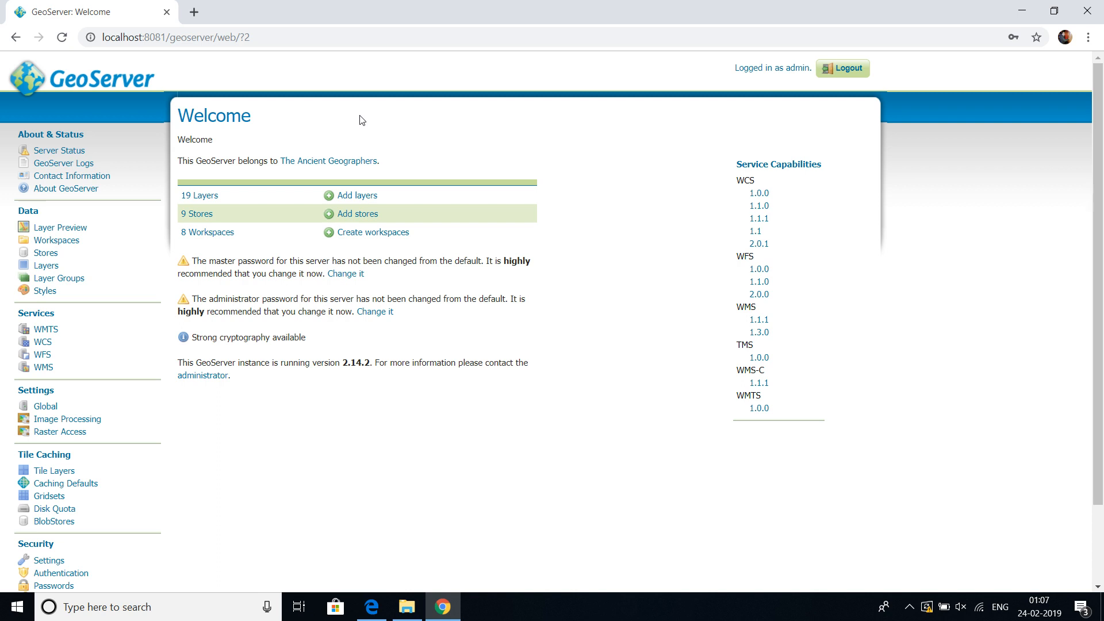
Start a new workspace and name it spatial.
left_click(49, 245)
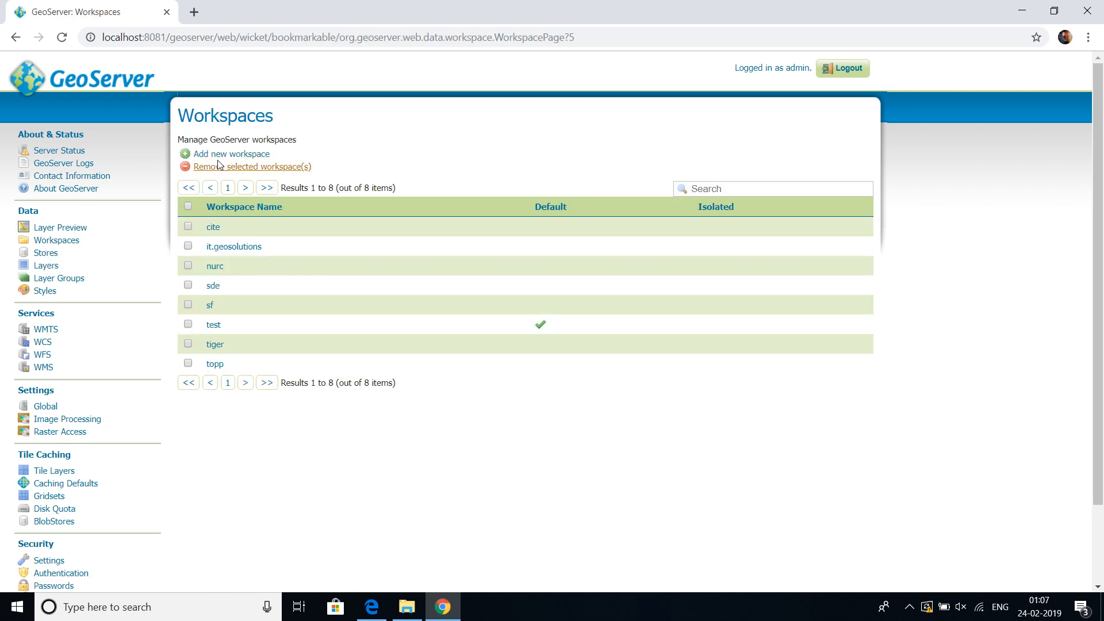
left_click(226, 156)
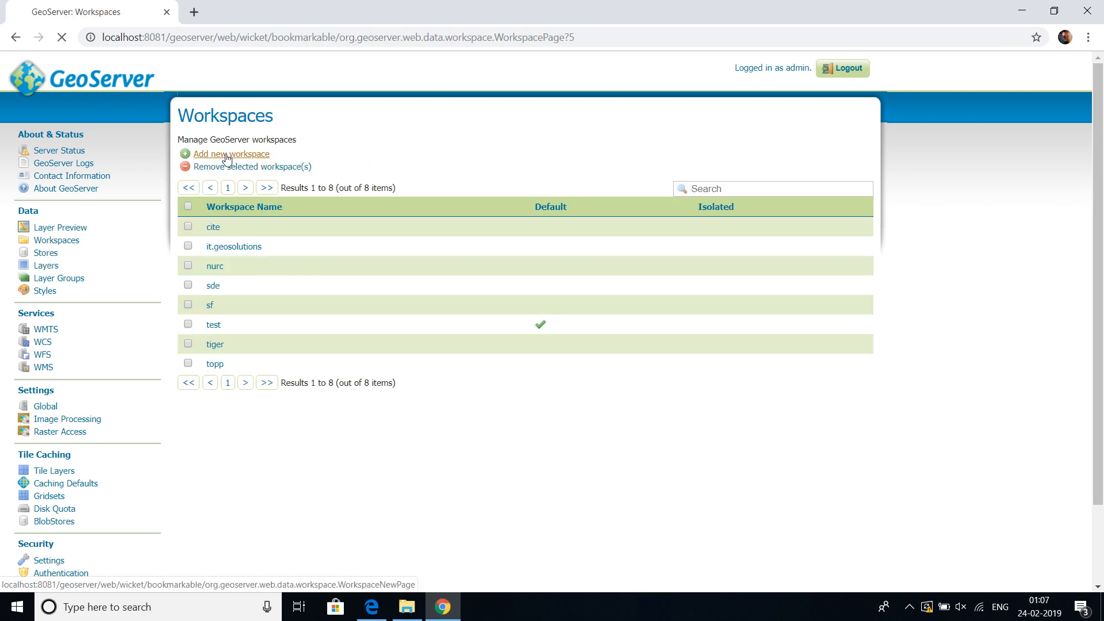
left_click(211, 179)
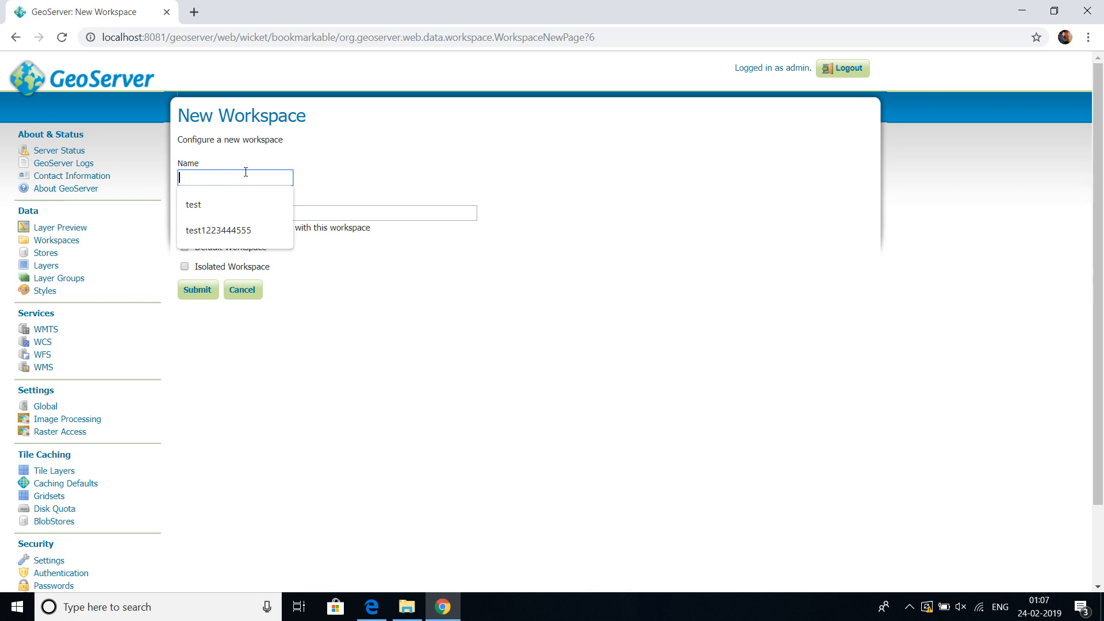
left_click(414, 152)
left_click(260, 179)
type("s")
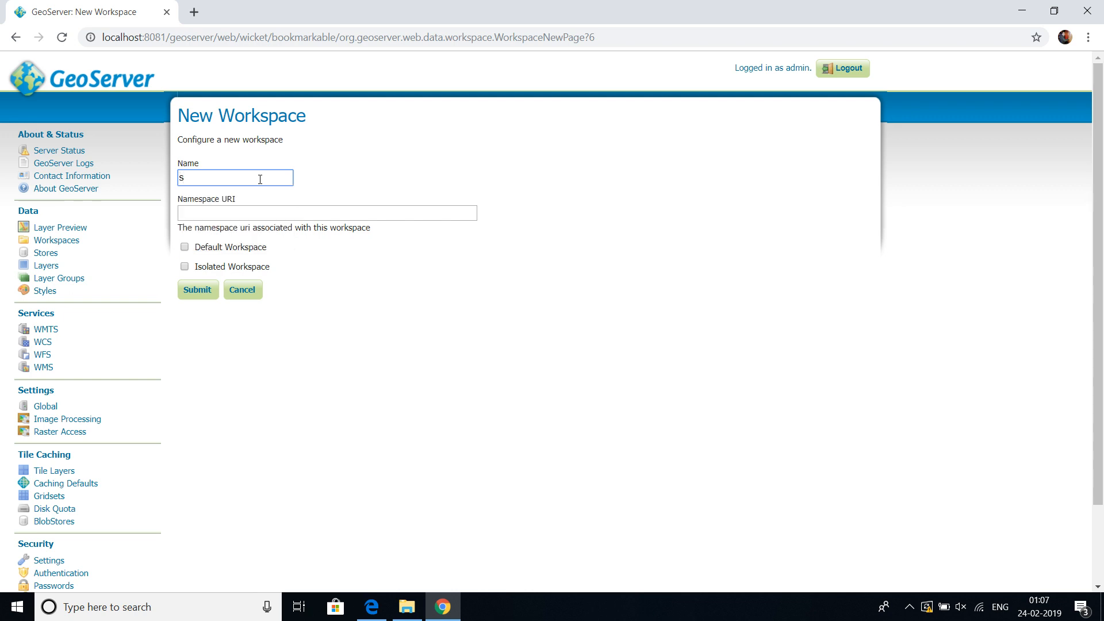
type("patial")
left_click(249, 210)
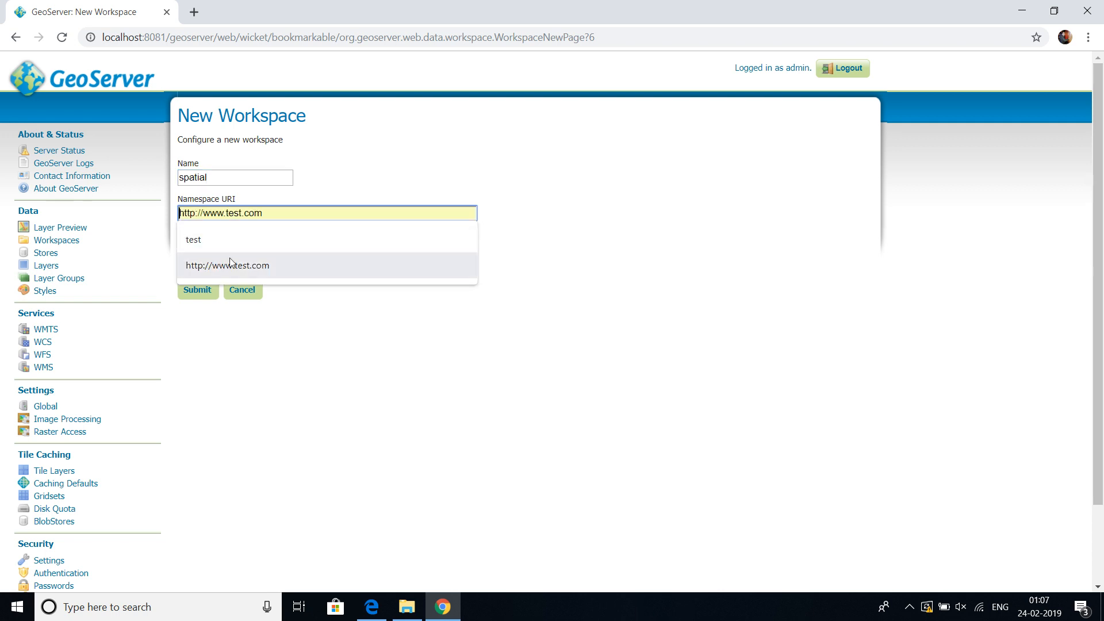
left_click(230, 263)
left_click(240, 214)
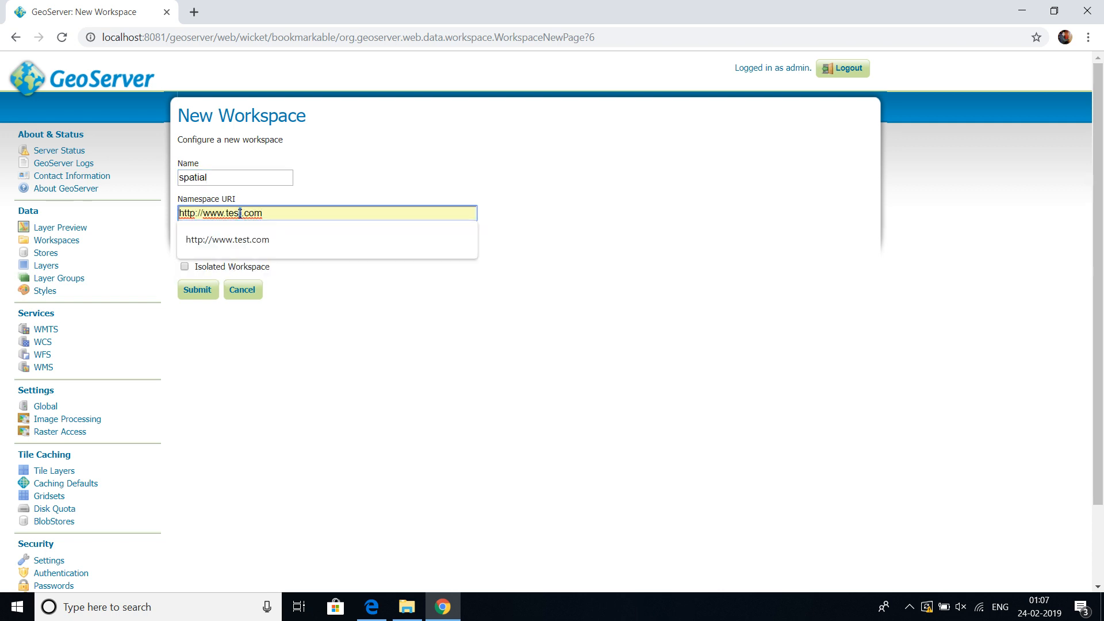
left_click_drag(241, 213, 226, 213)
left_click(263, 214)
left_click_drag(244, 214, 228, 213)
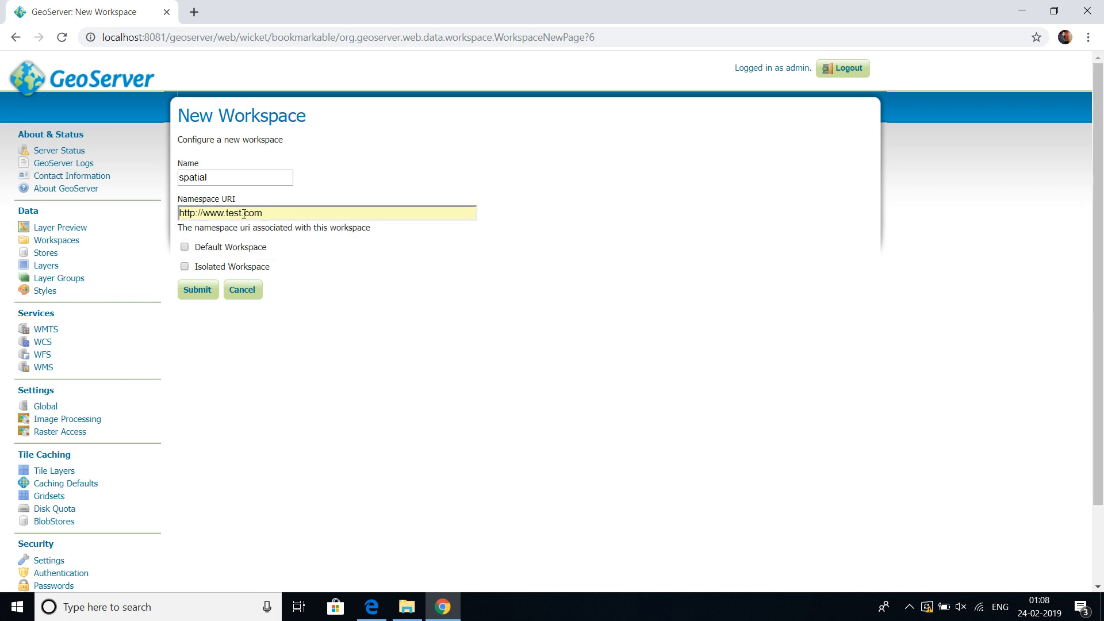
left_click_drag(244, 213, 233, 214)
left_click(415, 404)
left_click(243, 213)
left_click_drag(243, 214, 228, 213)
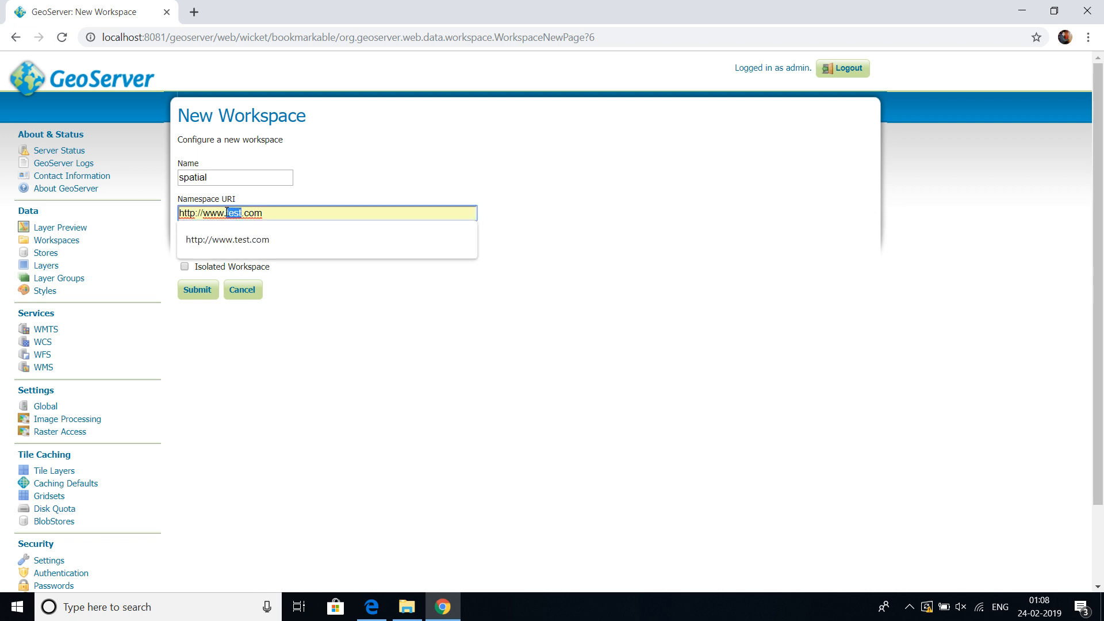
type("s")
type("pat")
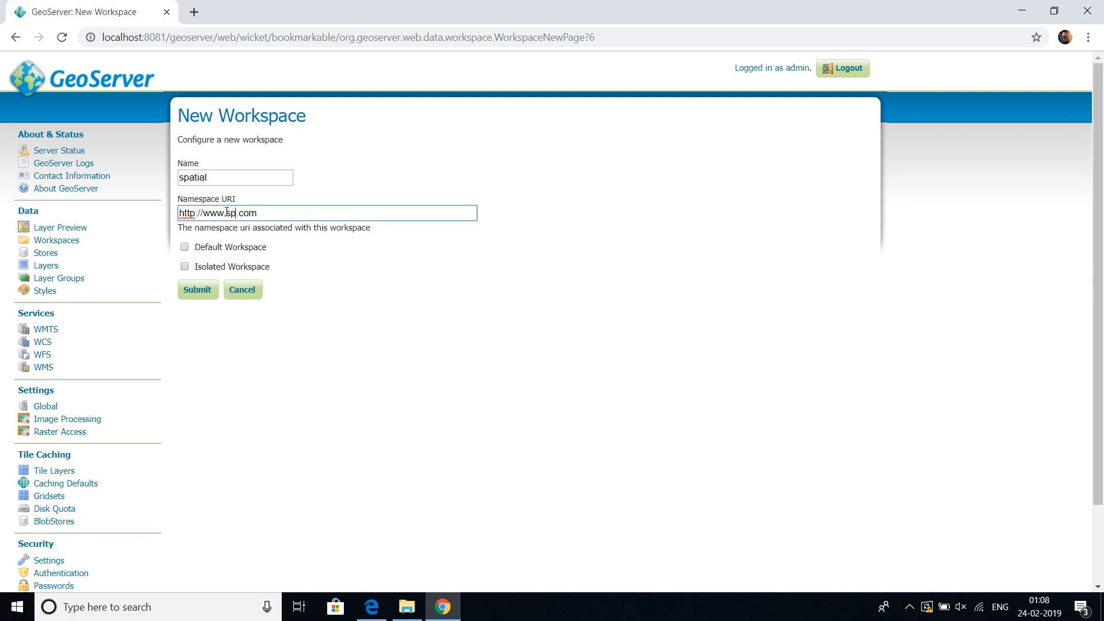
type("ial")
left_click(342, 349)
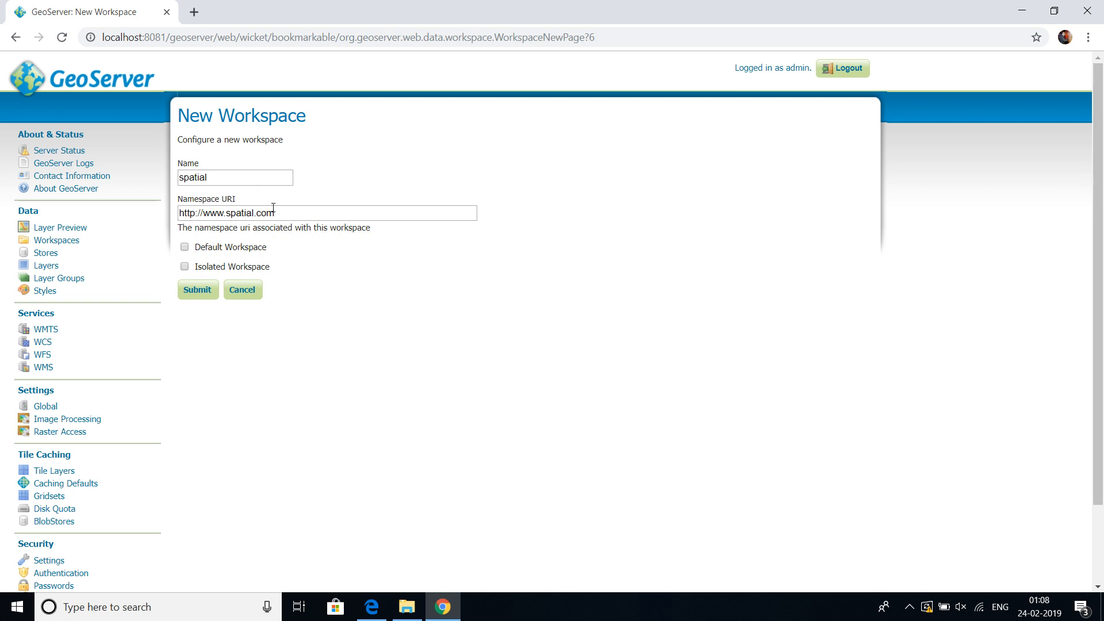
Make the new spatial workspace the default and submit it.
left_click(291, 214)
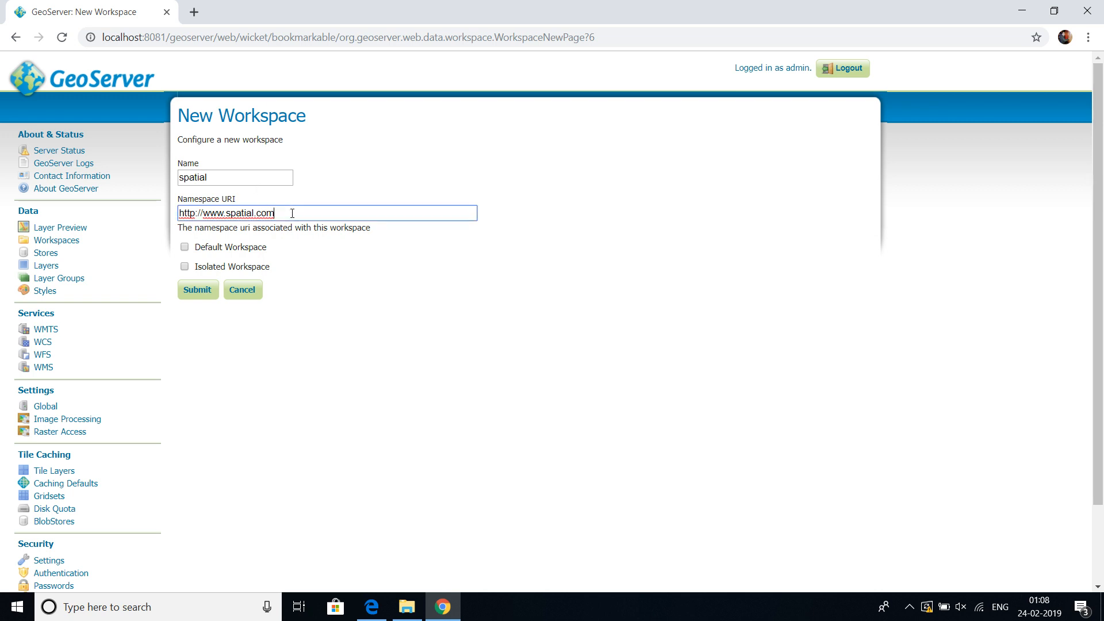
left_click(184, 247)
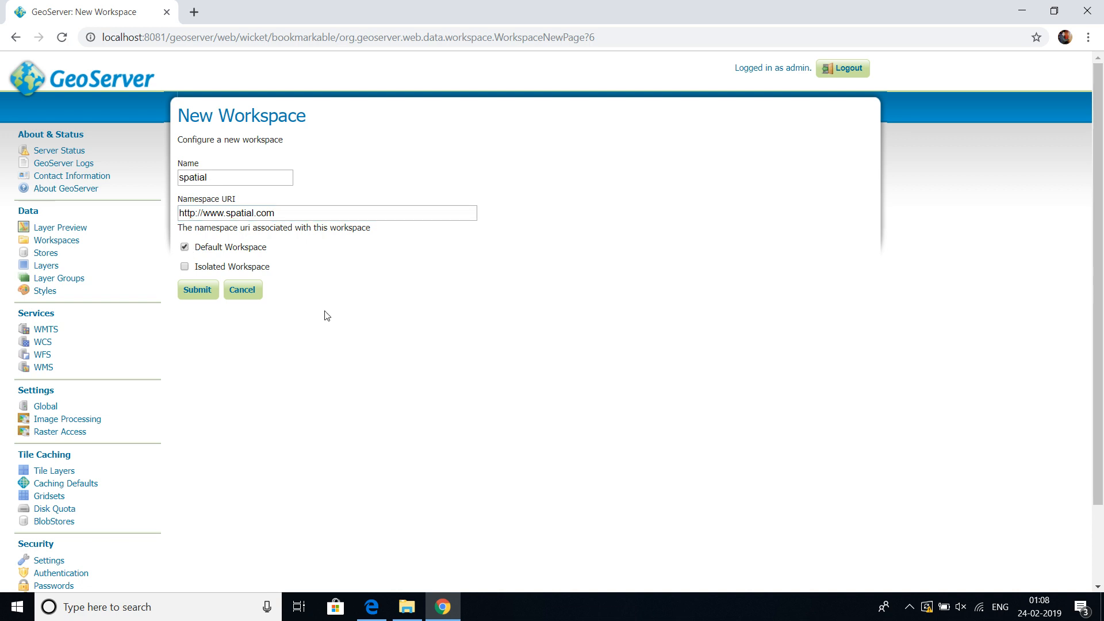
left_click(195, 291)
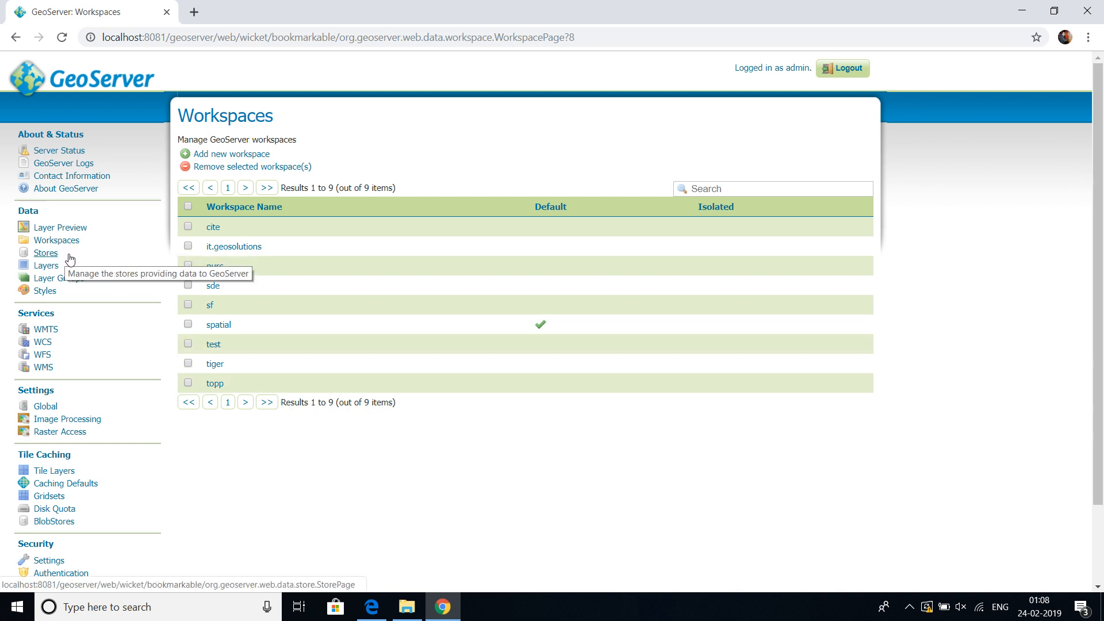
Start a new store of type Directory of spatial files (shapefiles) and name the data source base_layers.
left_click(48, 254)
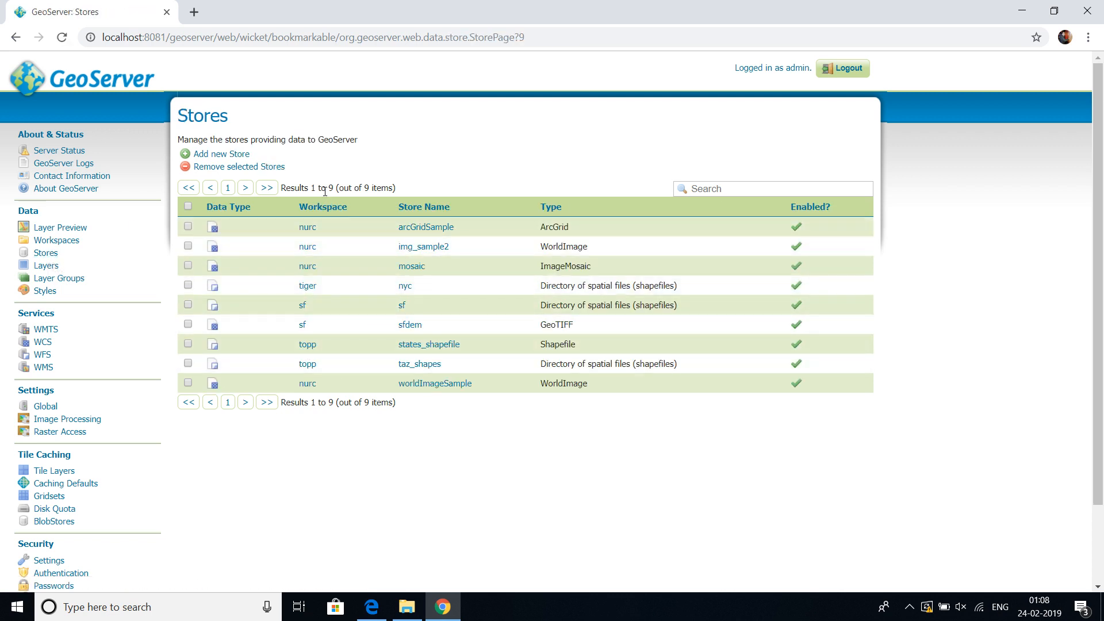
left_click(219, 155)
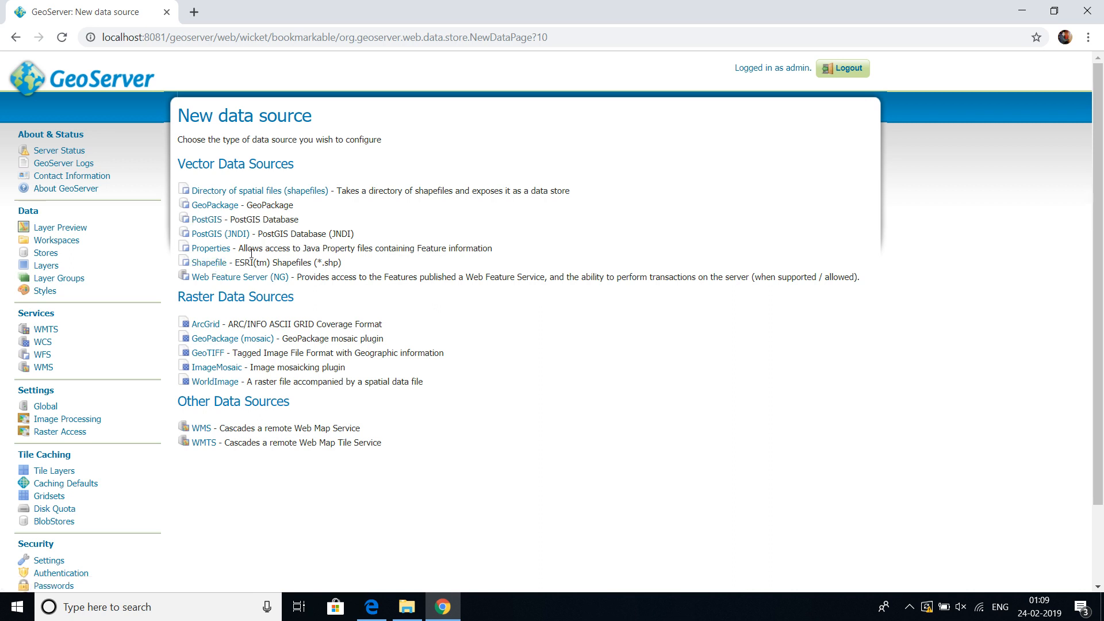
left_click(253, 195)
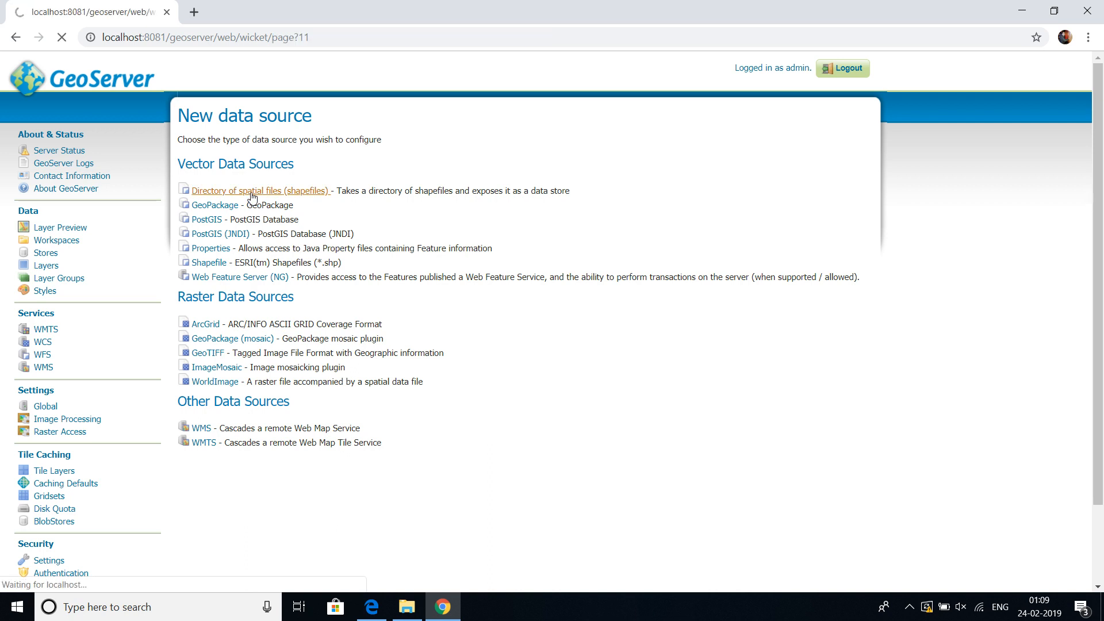
left_click(223, 263)
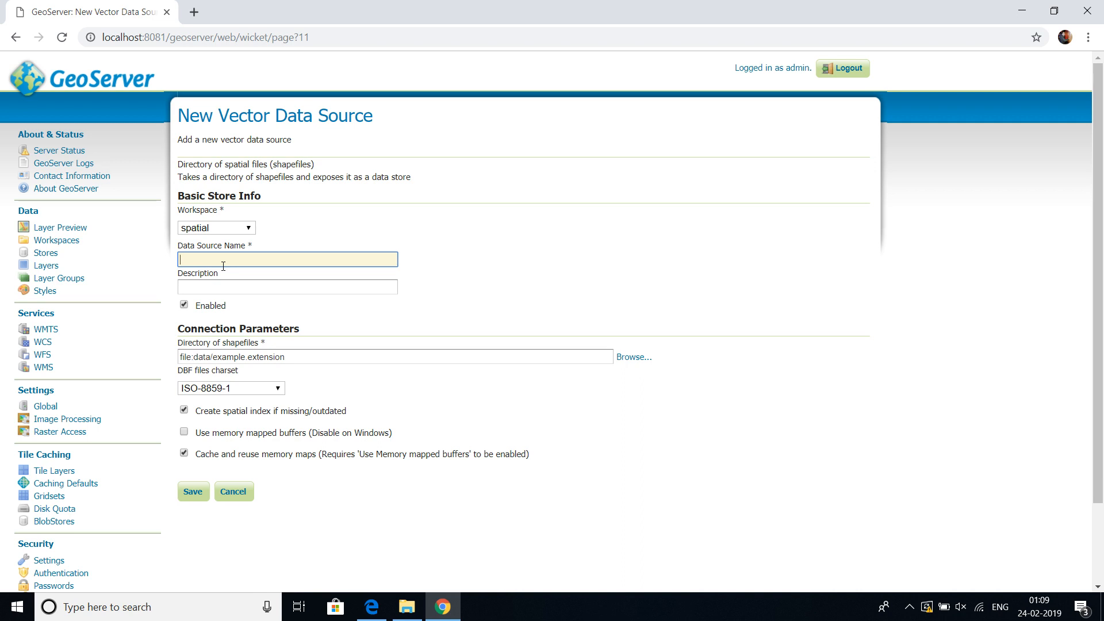
type("base_layers")
left_click(223, 287)
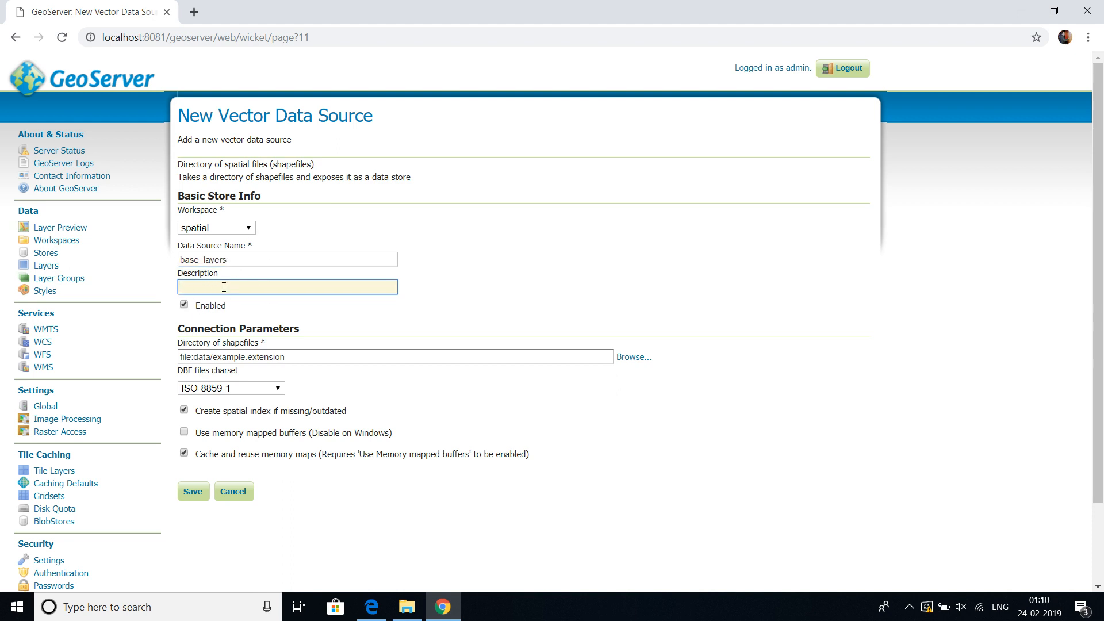
Switch to File Explorer, copy the path of the Base_layers folder, and return to the data source form.
left_click(406, 612)
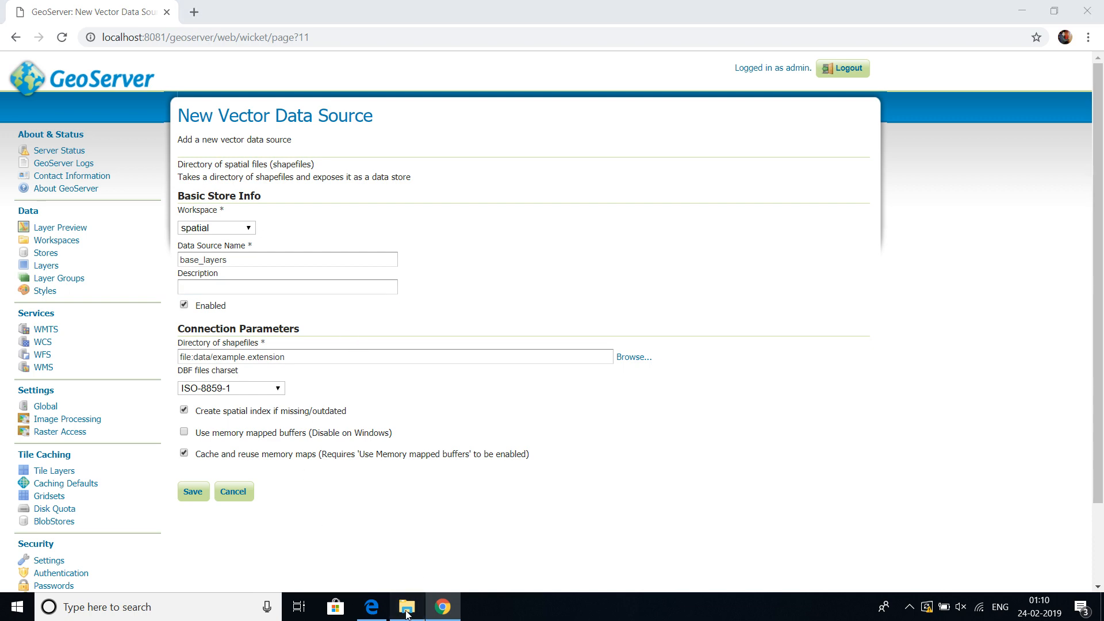
left_click(592, 152)
key("ctrl+c")
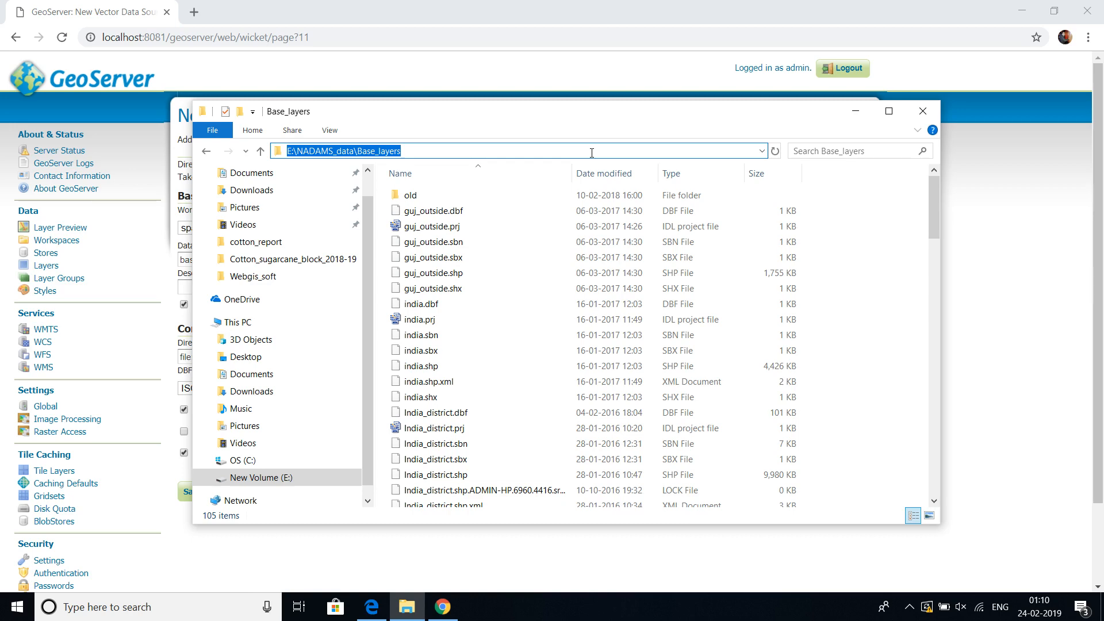
left_click(847, 111)
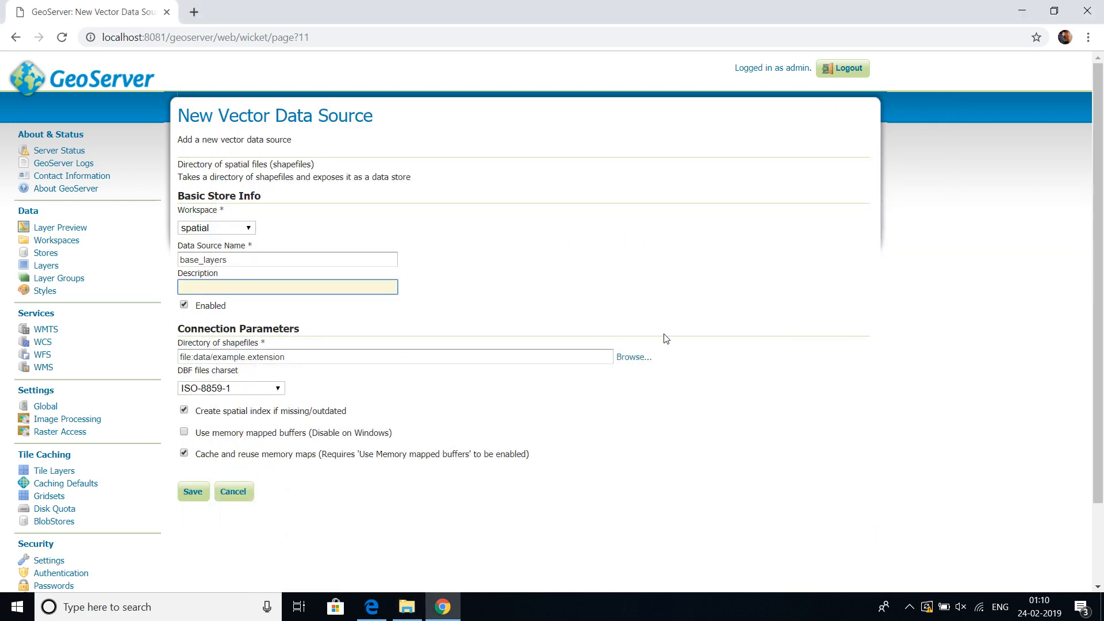
Set the directory of shapefiles to file://E:\NADAMS_data\Base_layers, confirming the folder in the directory browser, and save the store.
left_click(327, 357)
key("ctrl+a")
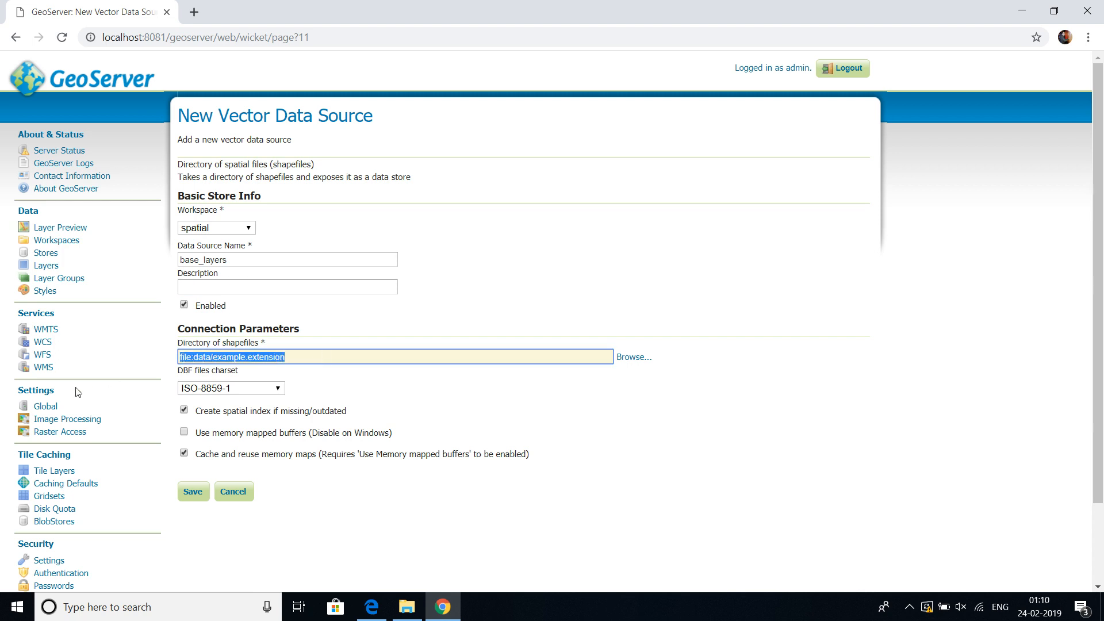
key("ctrl+v")
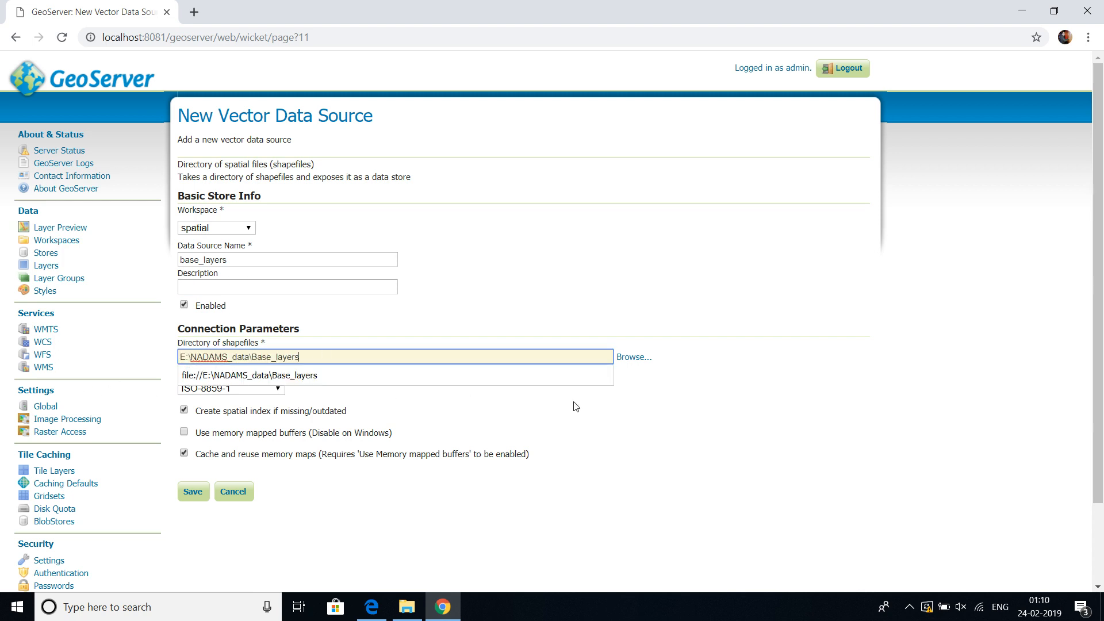
left_click(635, 363)
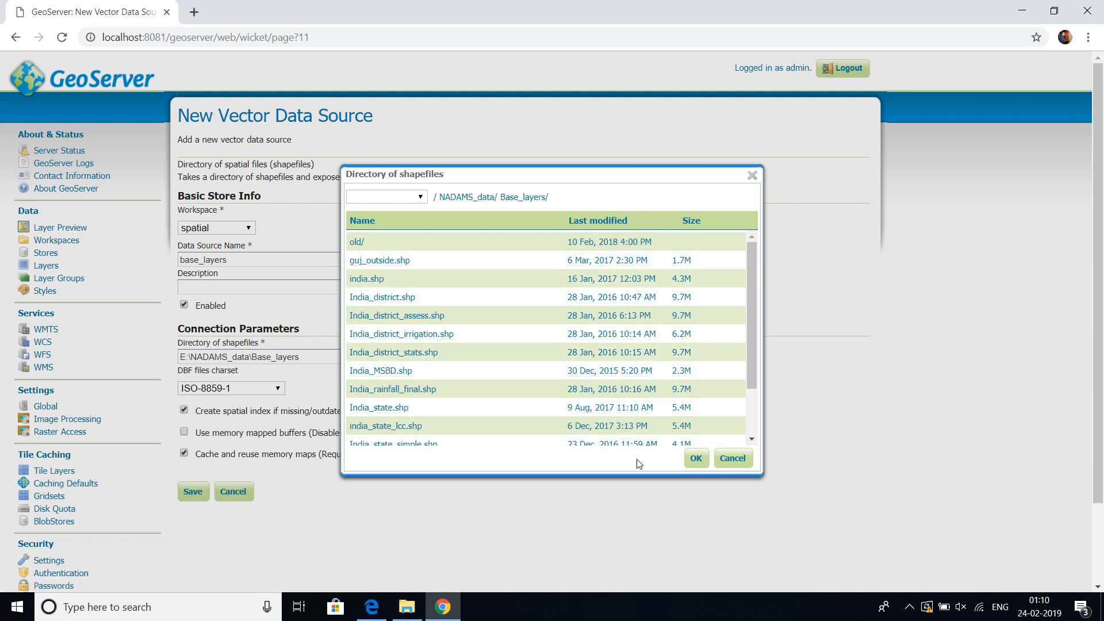
left_click(695, 460)
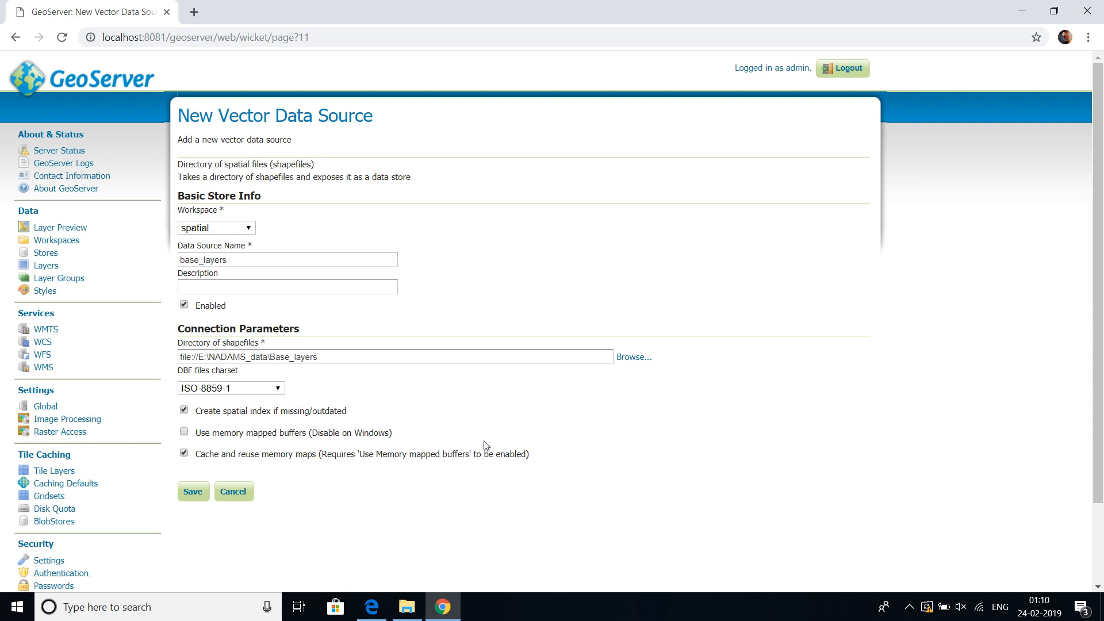
left_click(196, 493)
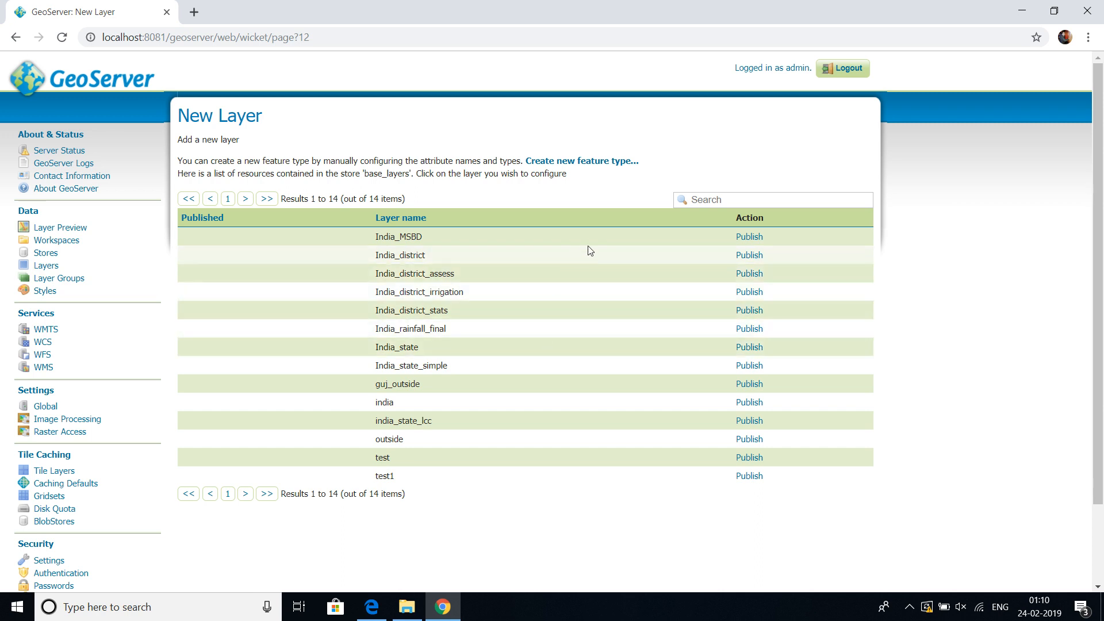
Start publishing the India_district layer and review its name, title and abstract fields.
left_click(746, 257)
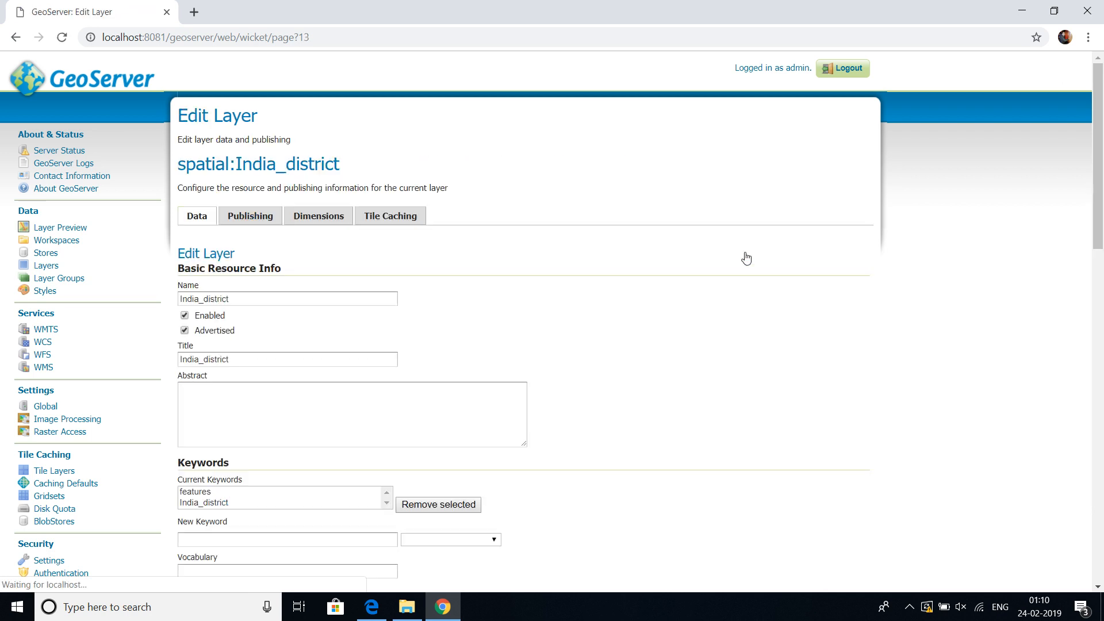
left_click(245, 300)
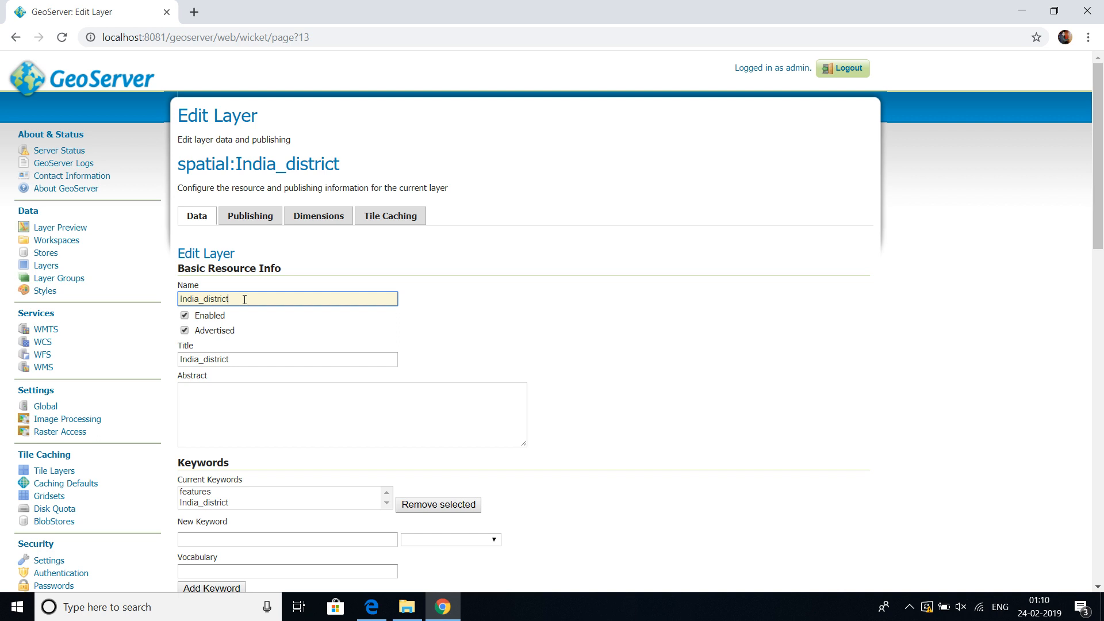
left_click(256, 362)
left_click(234, 398)
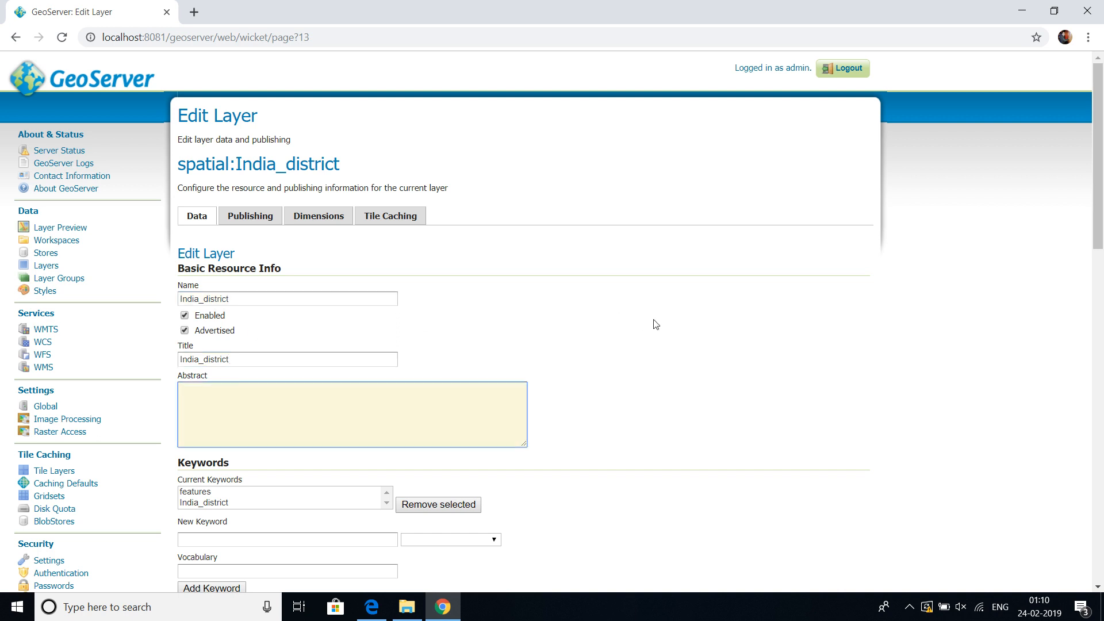
Set the layer's declared SRS to EPSG:4326.
left_click_drag(1102, 127, 1101, 299)
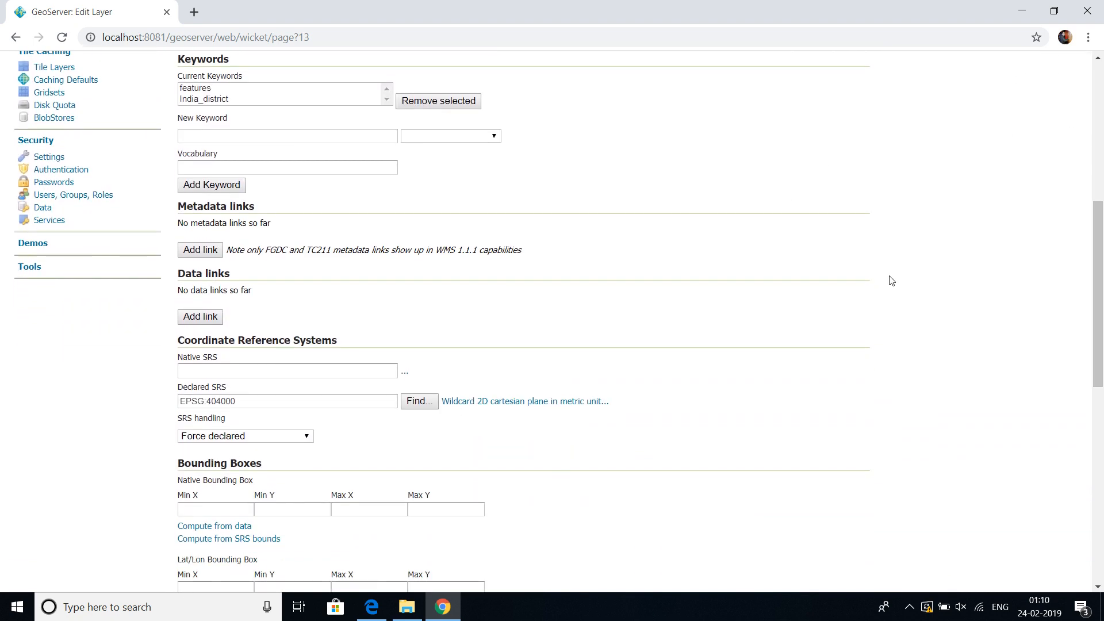
left_click(257, 400)
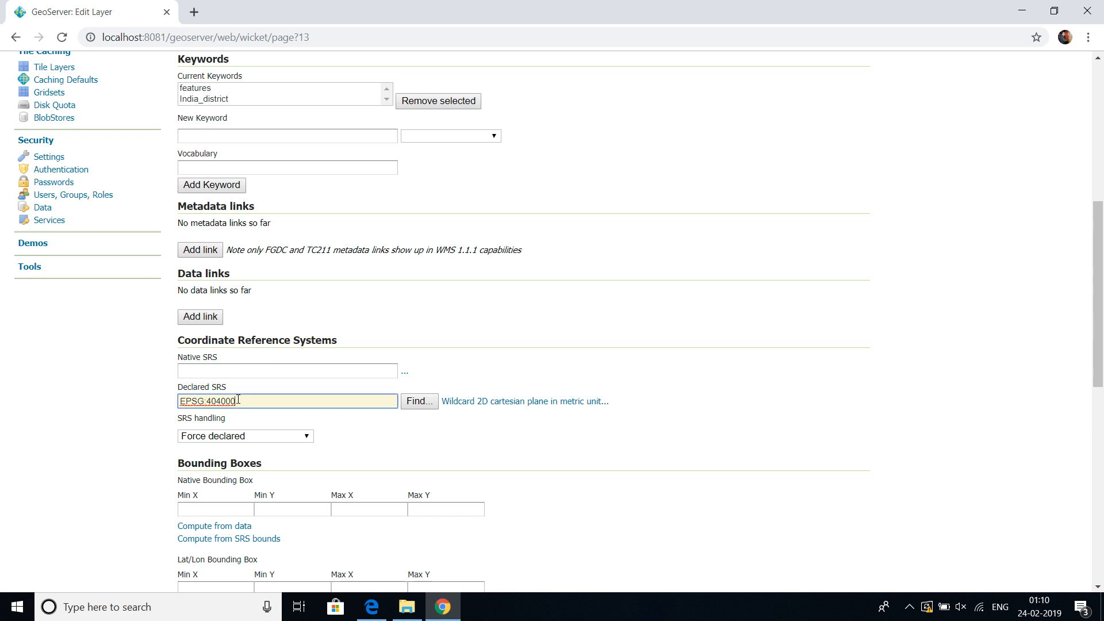
left_click_drag(238, 399, 216, 397)
left_click(243, 396)
left_click_drag(244, 396, 211, 401)
type("326")
left_click(650, 285)
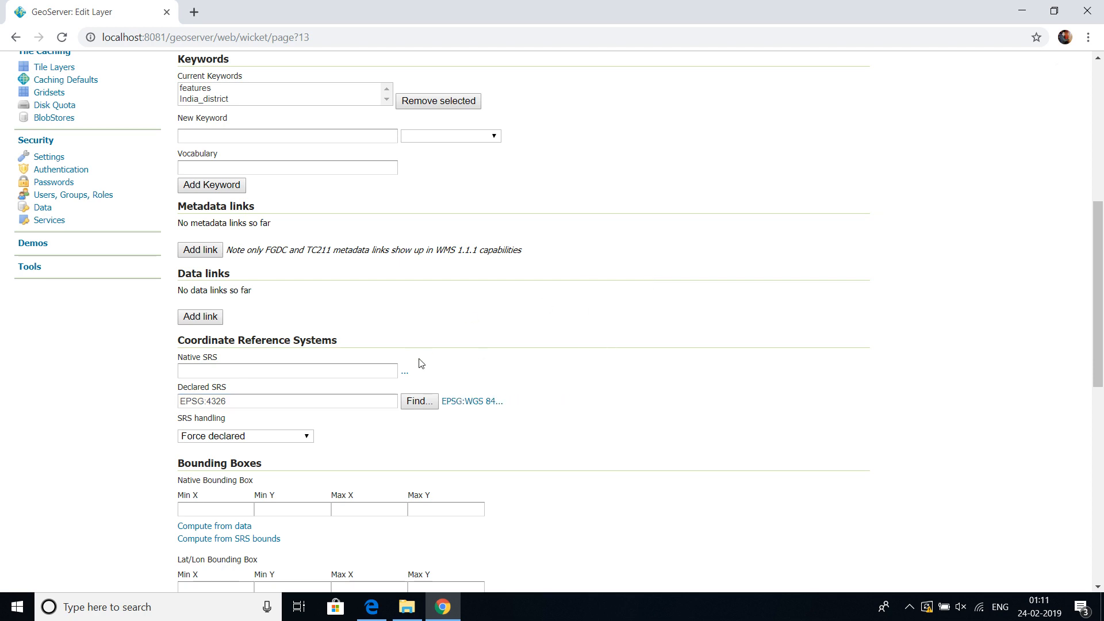
left_click(250, 400)
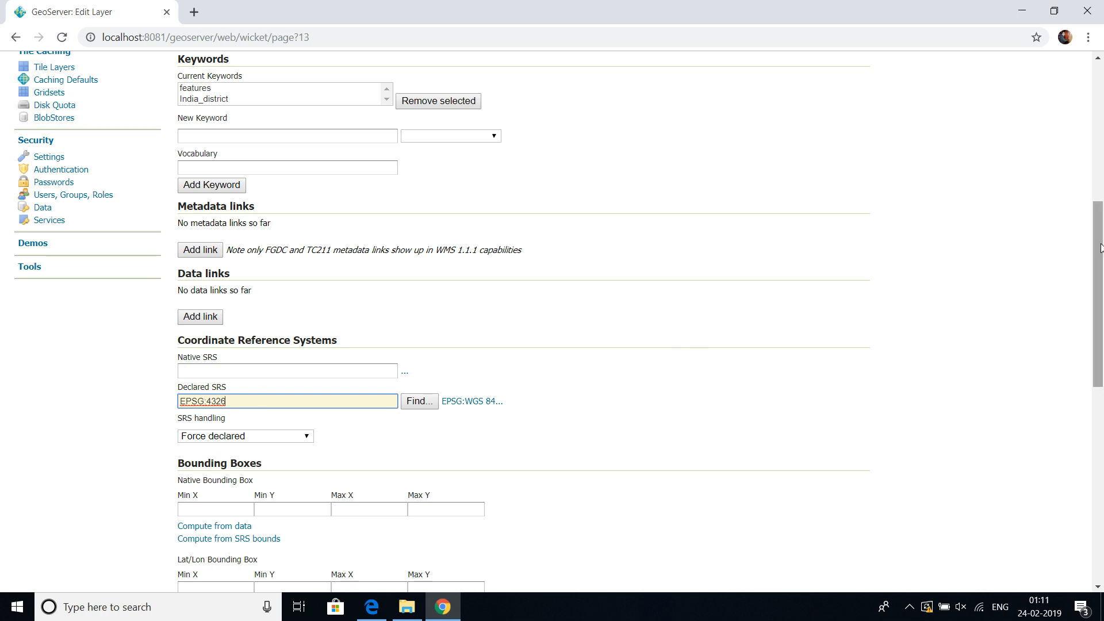
Examine the declared SRS definition and browse through the pages of the available coordinate systems list.
scroll(1099, 248, "down", 2)
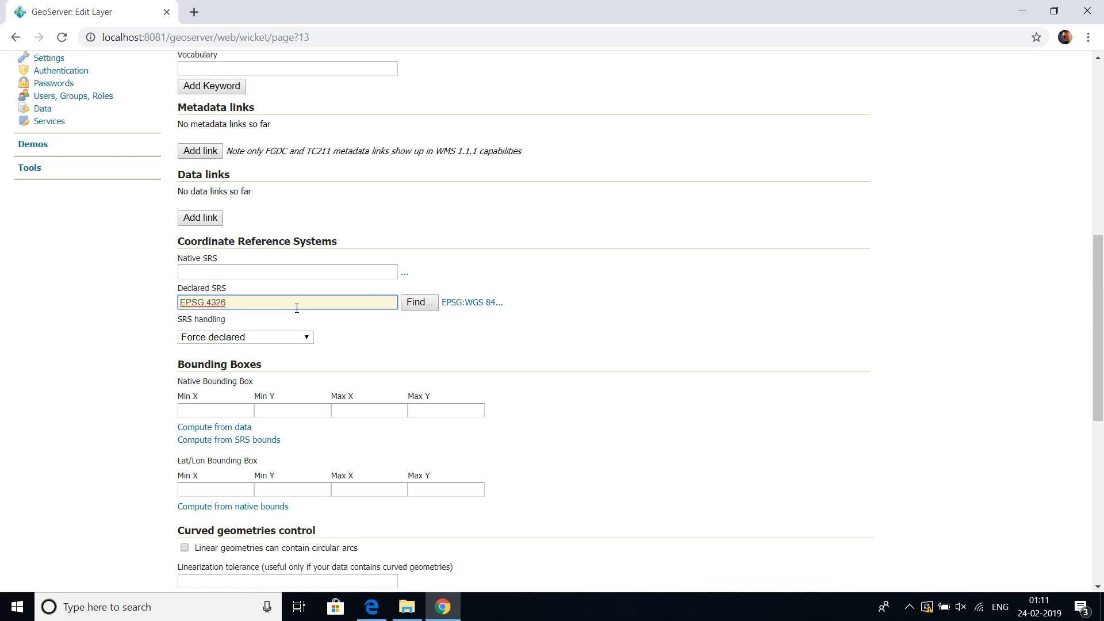
left_click(453, 304)
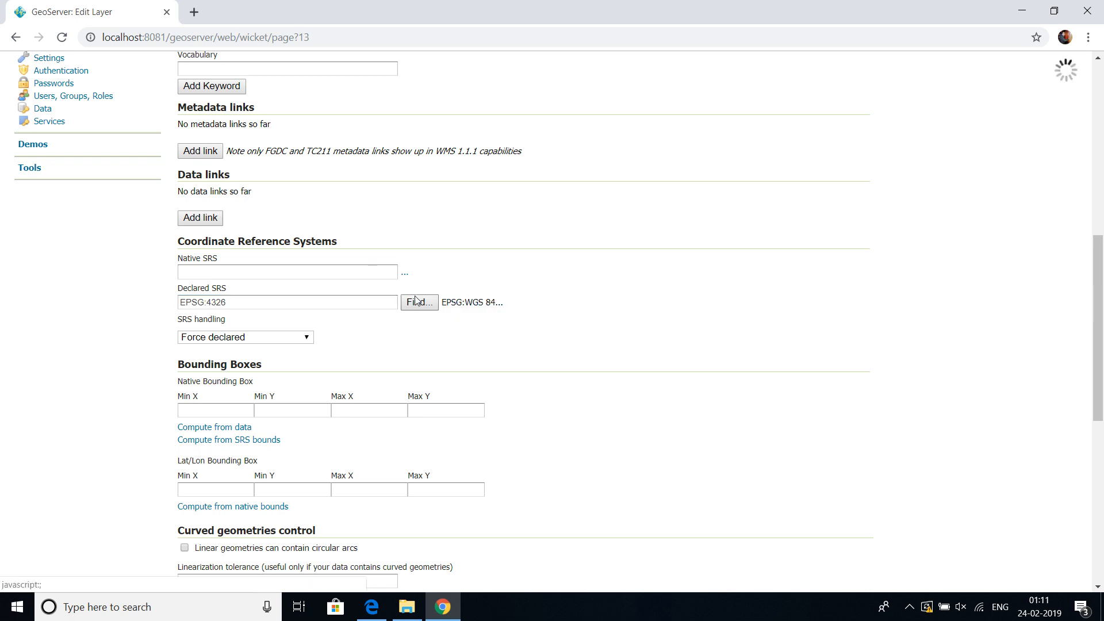
left_click(415, 301)
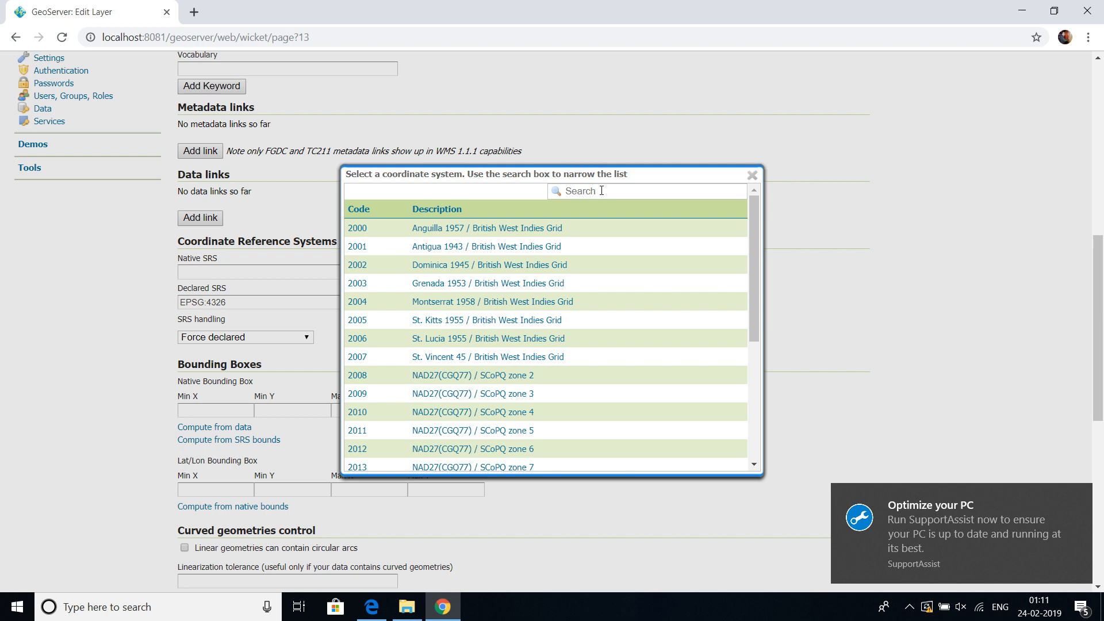
mouse_move(751, 223)
left_mouse_down()
mouse_move(755, 298)
mouse_move(758, 219)
left_mouse_up()
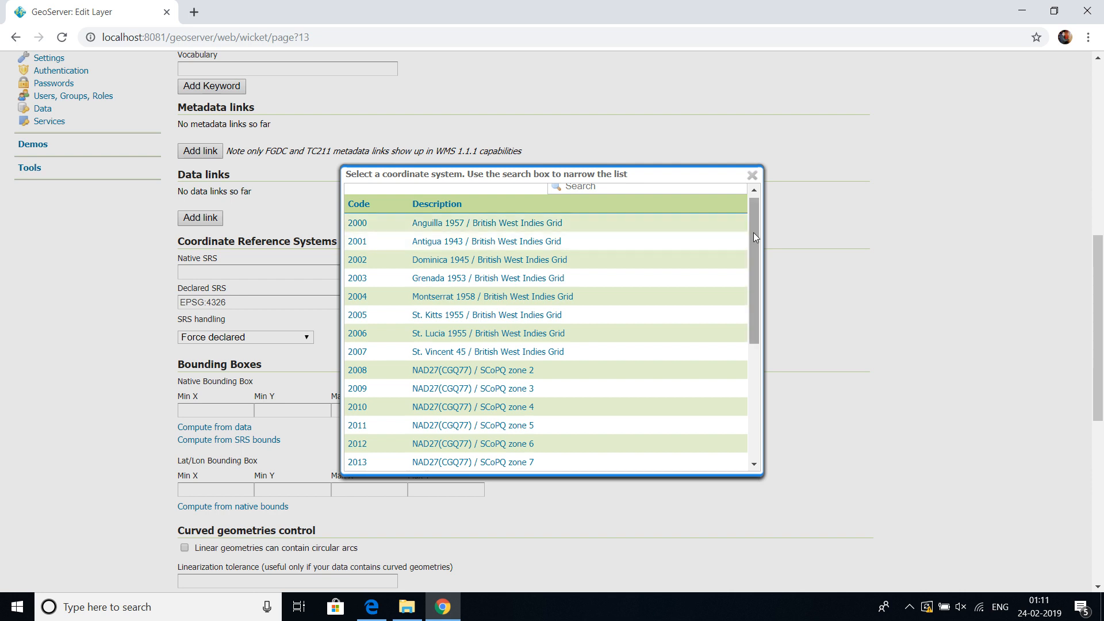
left_click_drag(753, 232, 757, 206)
left_click(673, 192)
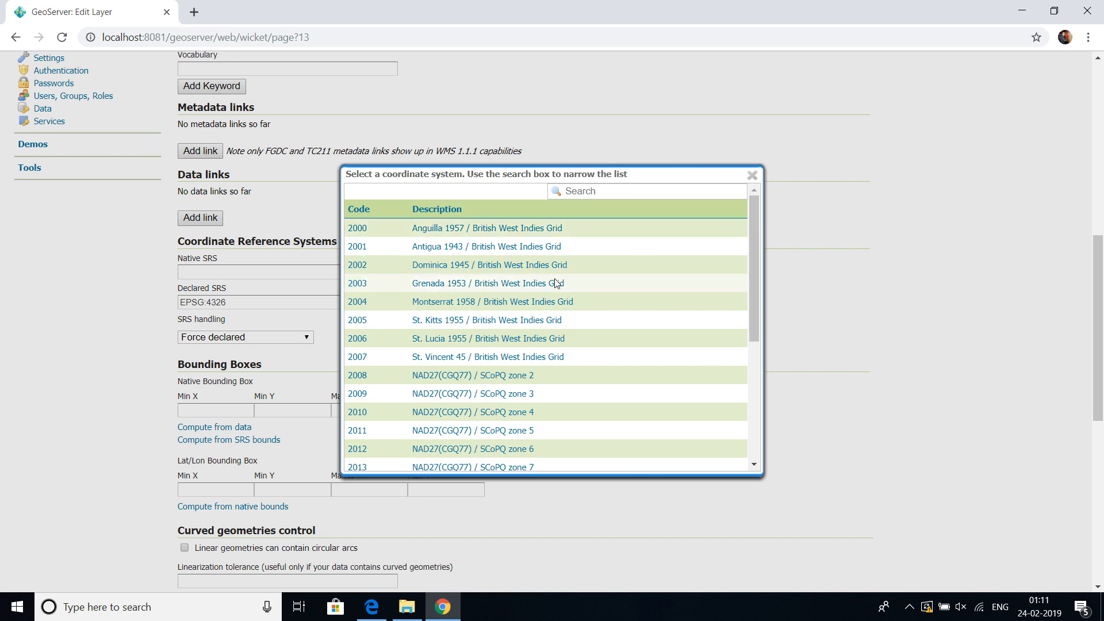
left_click_drag(752, 252, 751, 405)
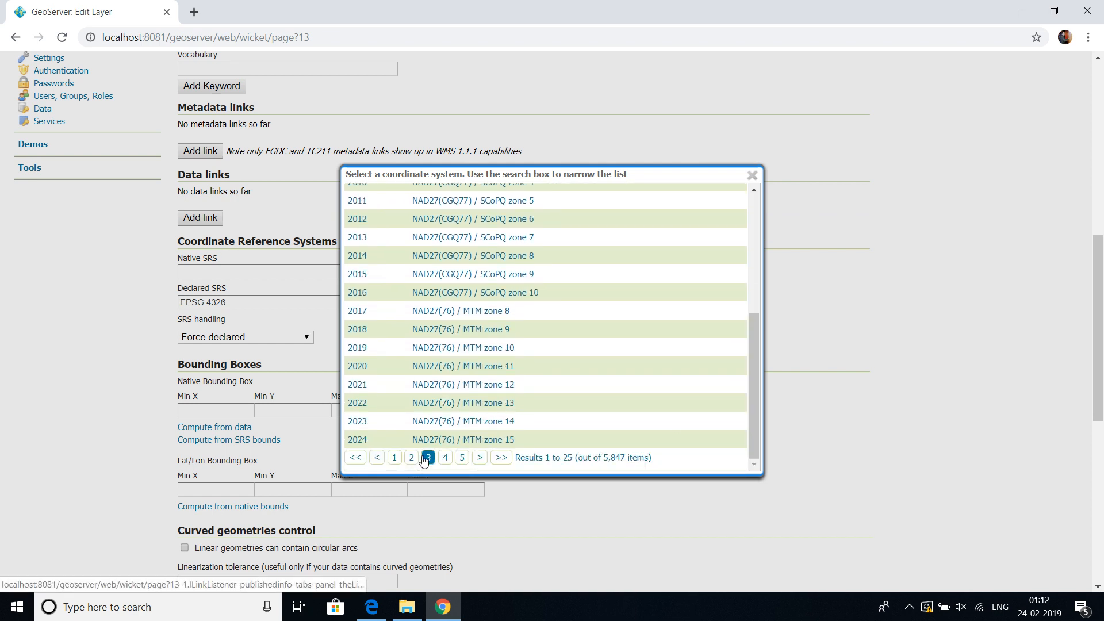
left_click(461, 458)
left_click(461, 458)
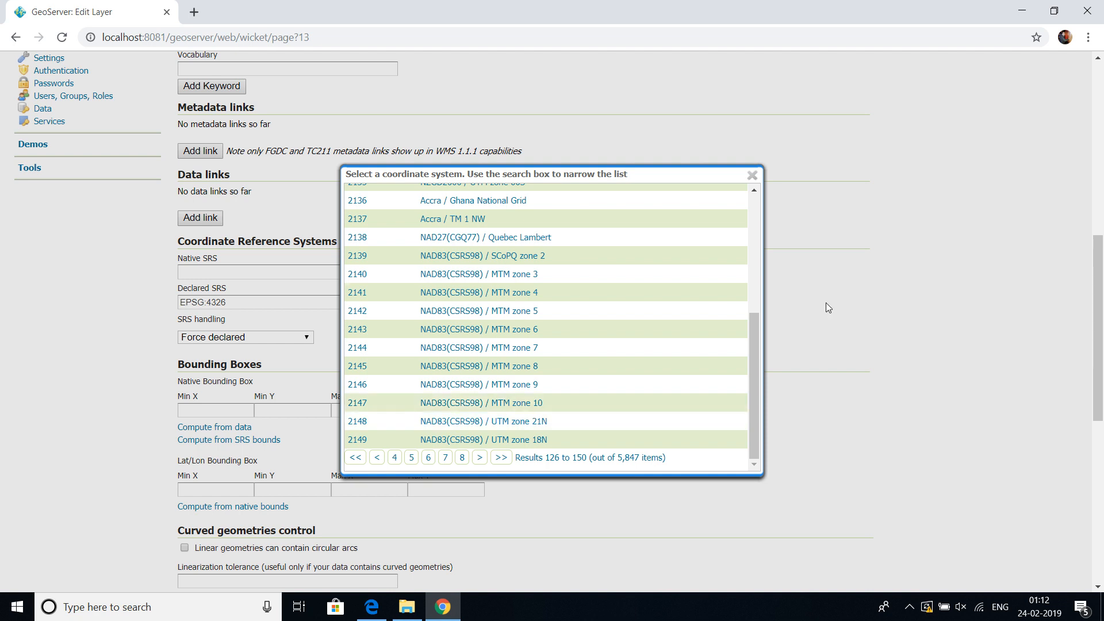
left_click_drag(755, 340, 755, 228)
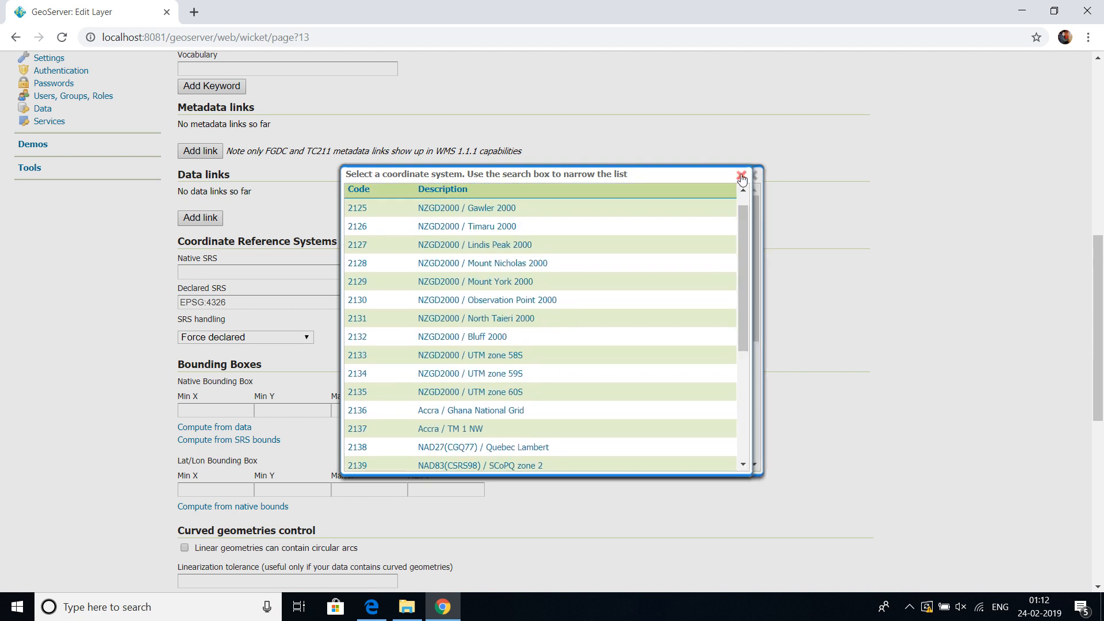
left_click(741, 175)
Search the coordinate system list for utm and WGS84, and close it without choosing an entry.
left_click(675, 190)
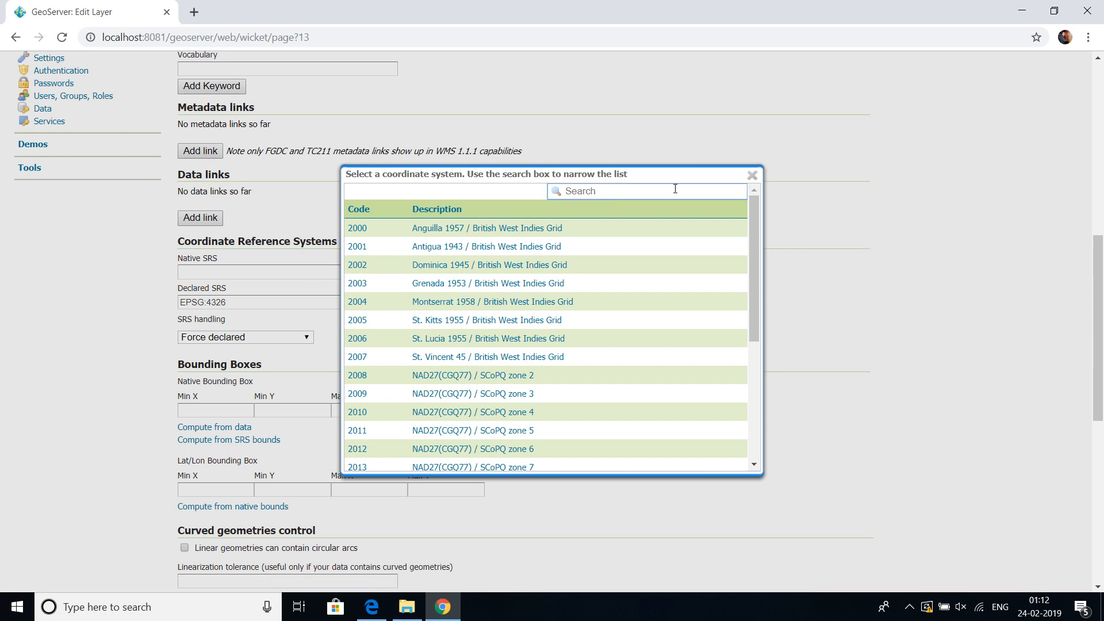
type("utm")
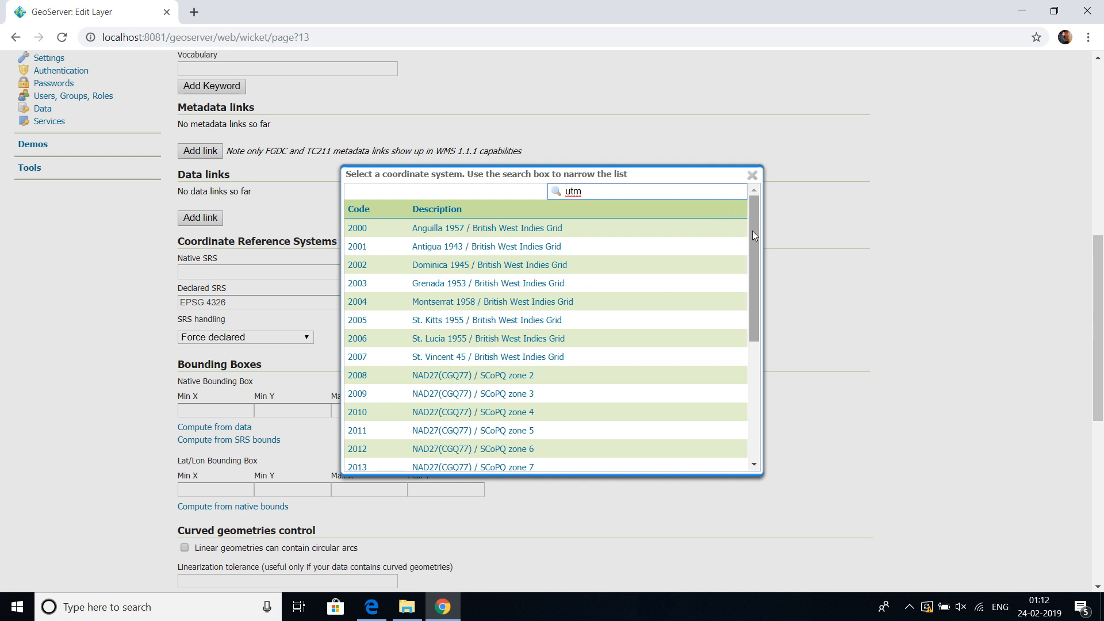
left_click_drag(752, 230, 756, 346)
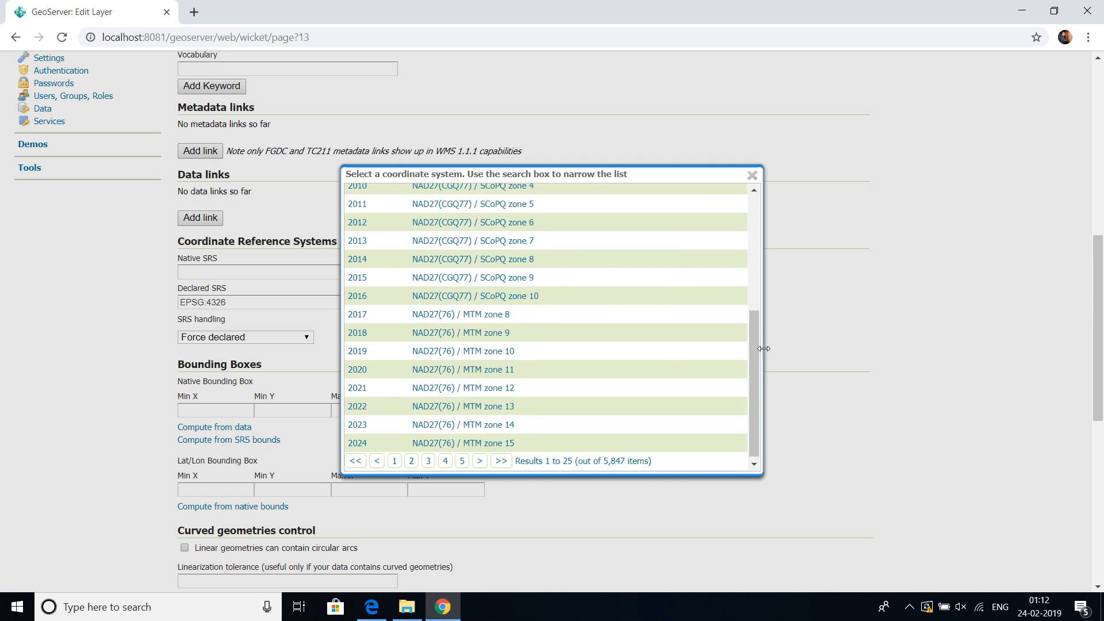
left_click_drag(756, 346, 756, 212)
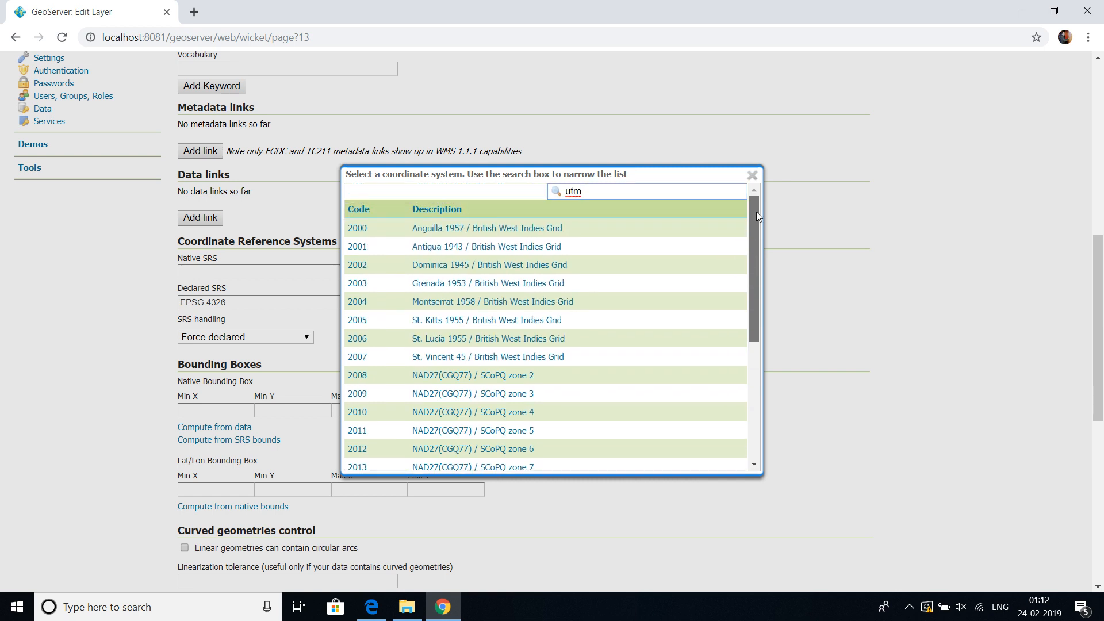
double_click(557, 193)
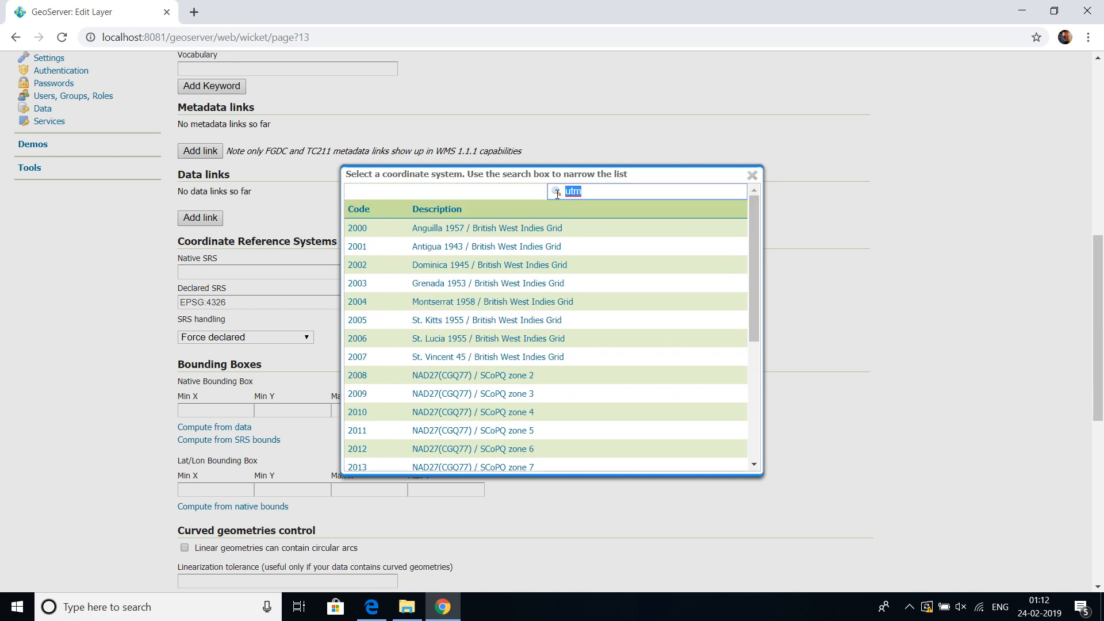
type("WGS84")
left_click(589, 192)
scroll(753, 227, "down", 4)
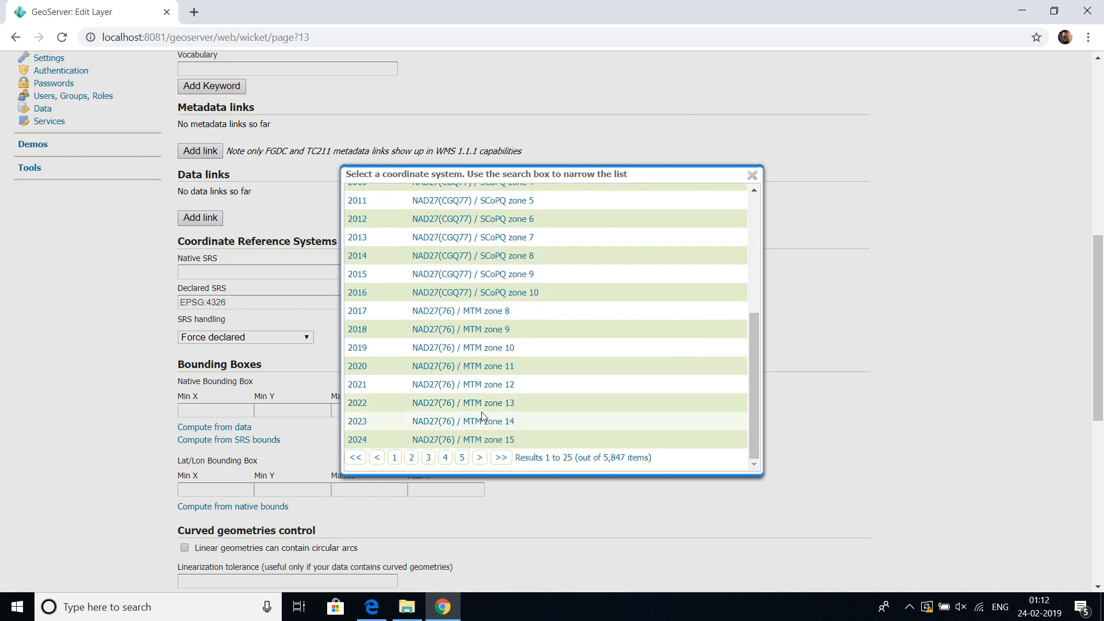
left_click(751, 175)
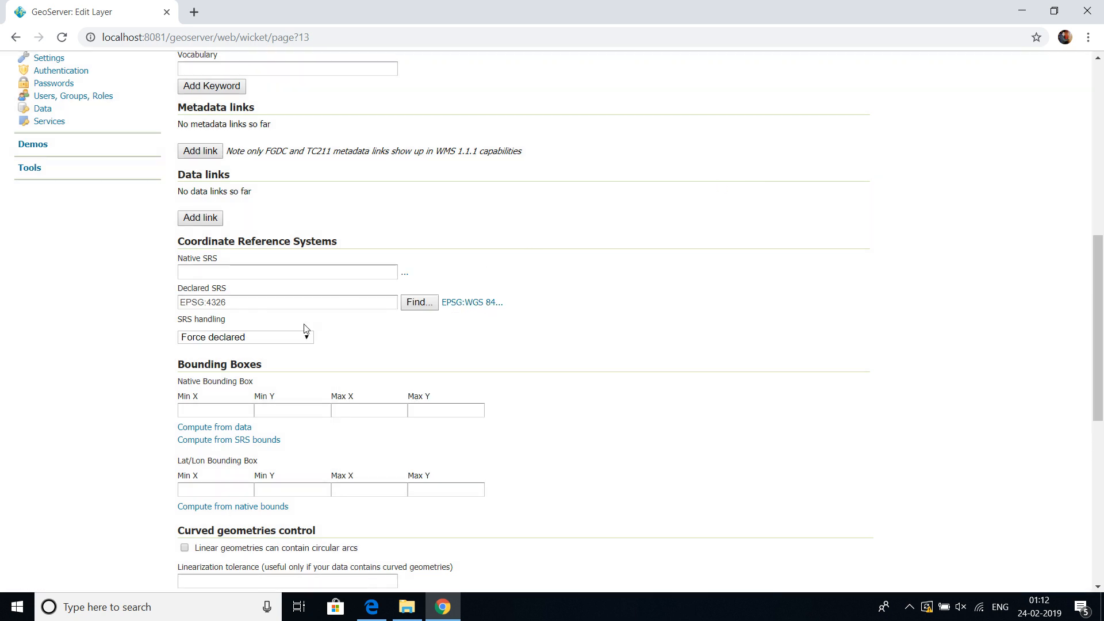
Keep SRS handling on Force declared and compute the native bounding box from data and the lat/lon box from native bounds.
left_click(261, 336)
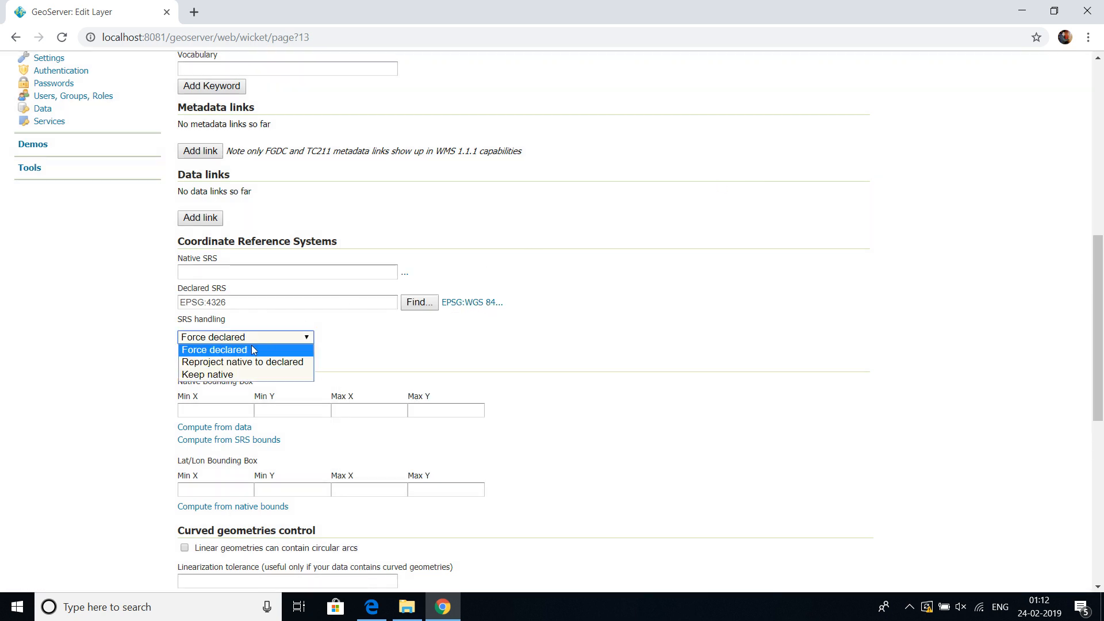
left_click(251, 350)
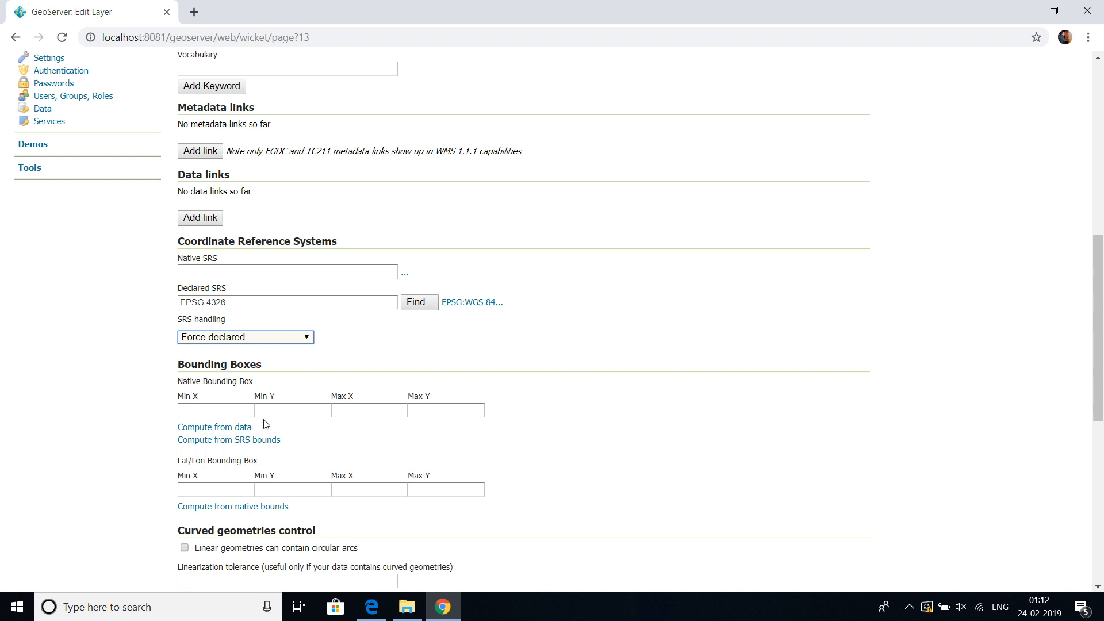
left_click(236, 427)
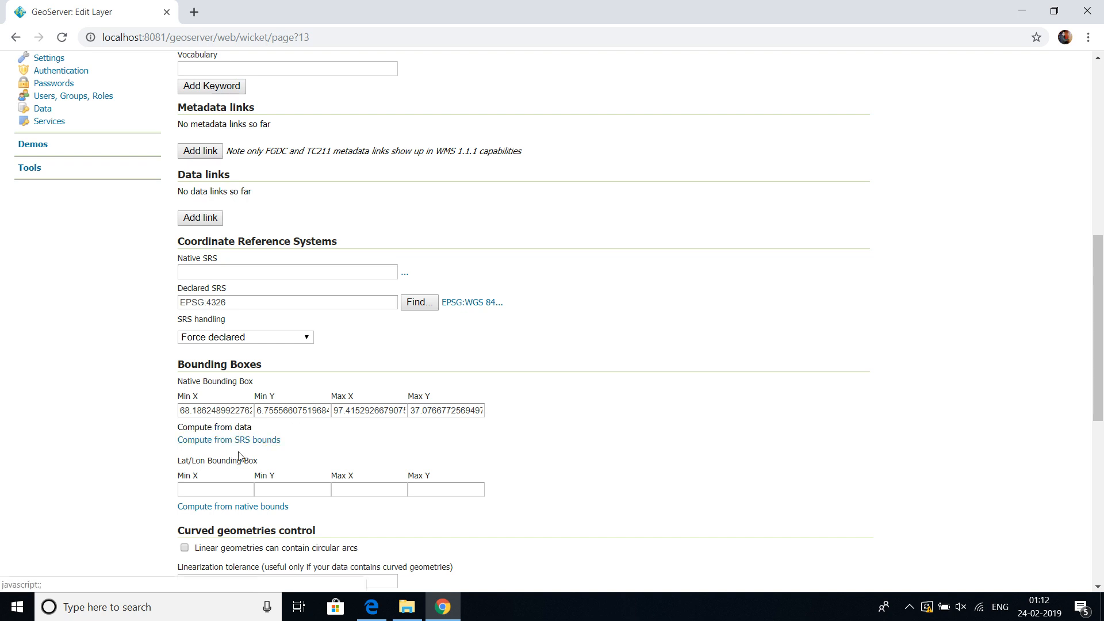
left_click(213, 507)
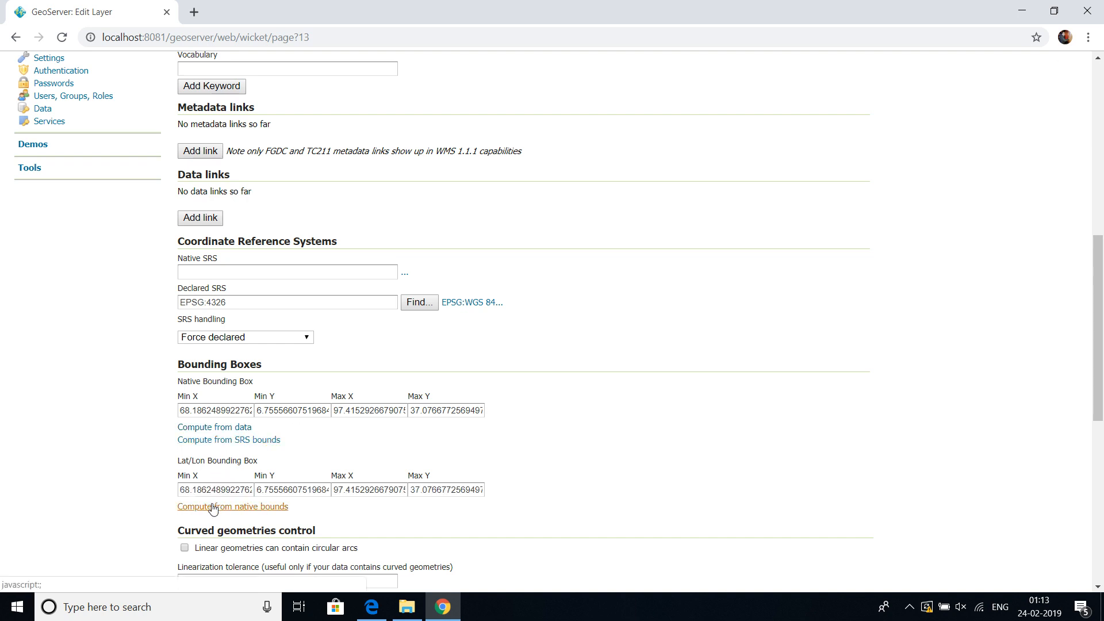
Review the layer's feature type details and the field for restricting features by CQL filter.
left_click_drag(1103, 253, 1102, 338)
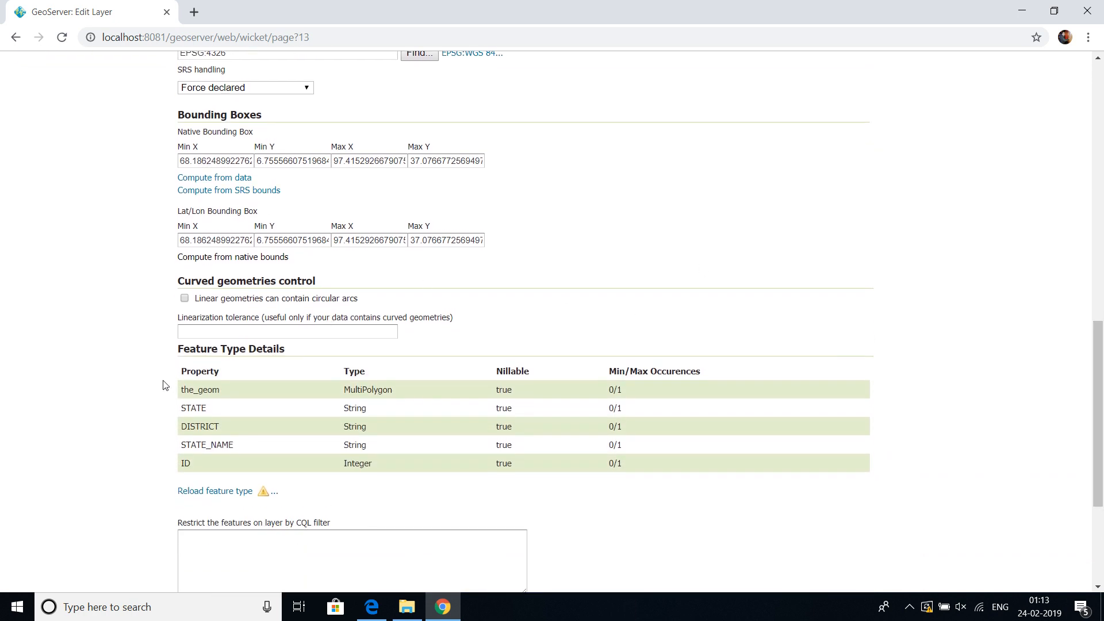
left_click_drag(193, 396, 232, 413)
left_click(247, 449)
left_click(243, 430)
left_click(233, 414)
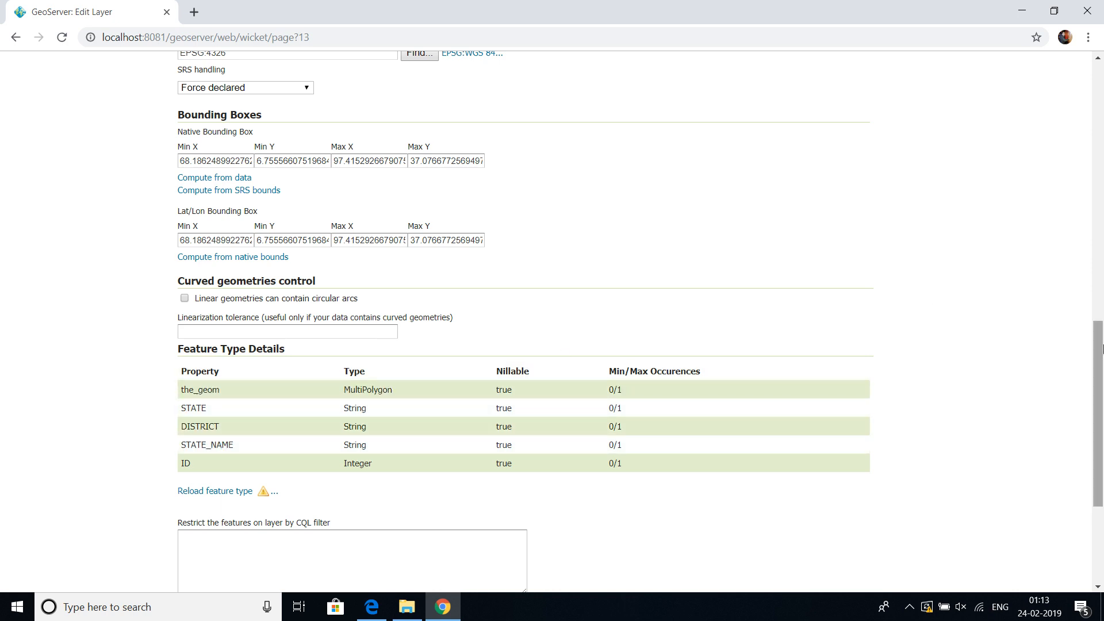
left_click_drag(1099, 349, 1101, 428)
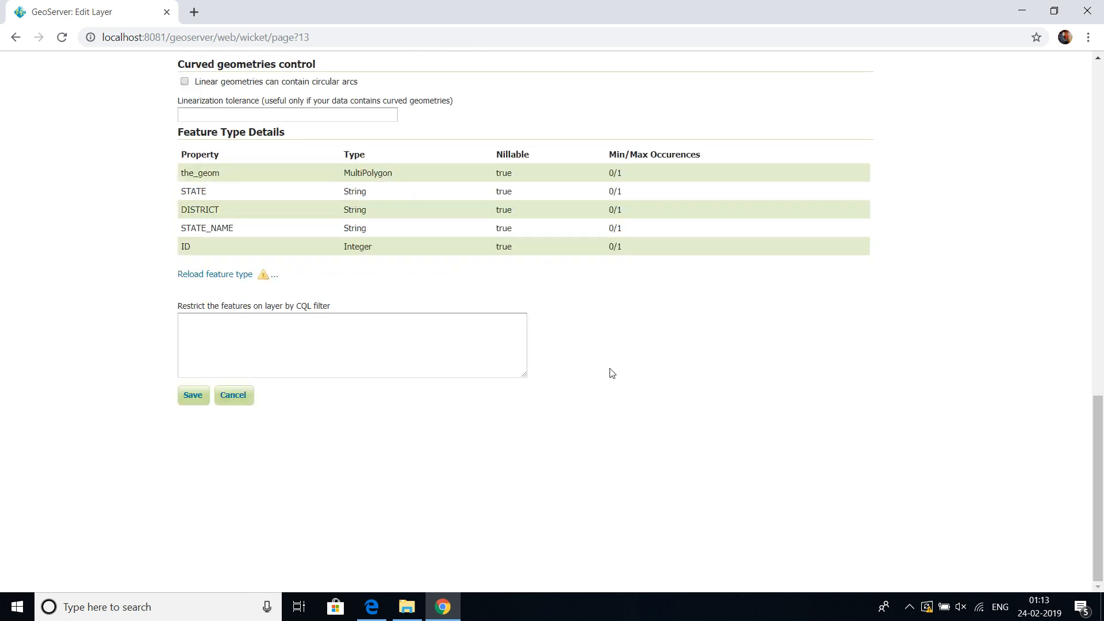
left_click(325, 320)
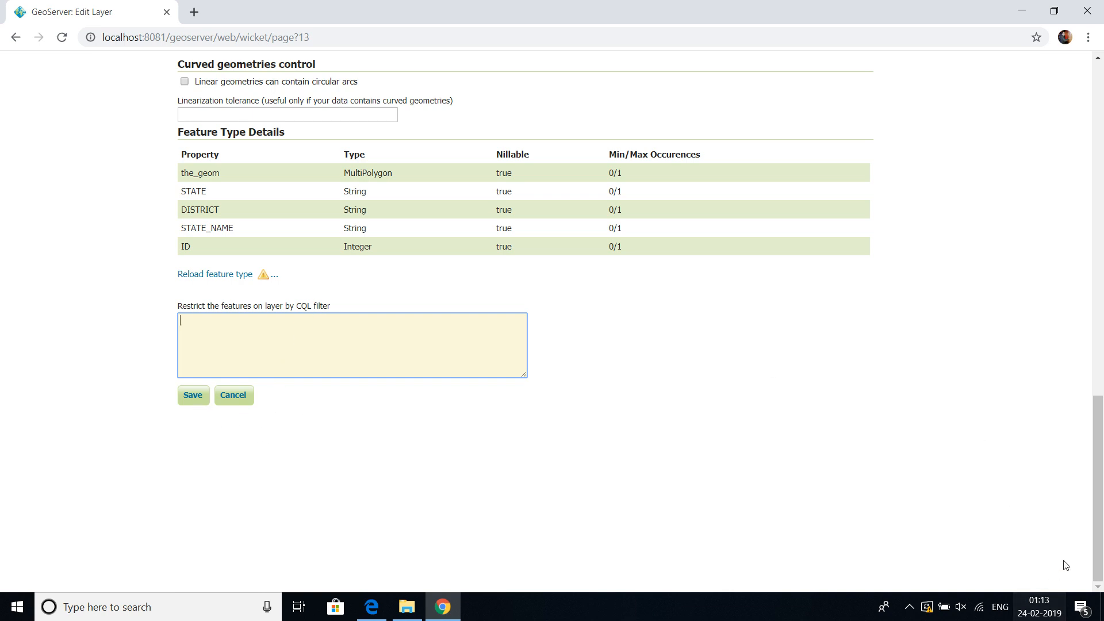
Open the India_district layer's publishing settings and review the WMS settings, keeping polygon as the default style.
left_click_drag(1098, 425, 1101, 90)
left_click_drag(557, 156, 286, 165)
left_click(252, 217)
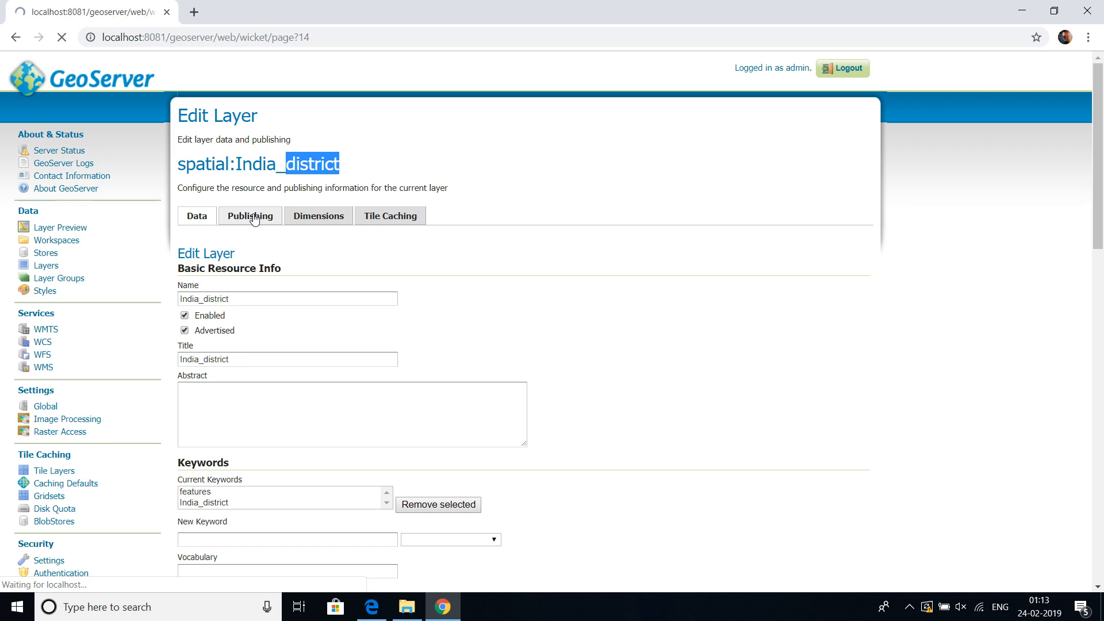
left_click_drag(1099, 138, 1101, 260)
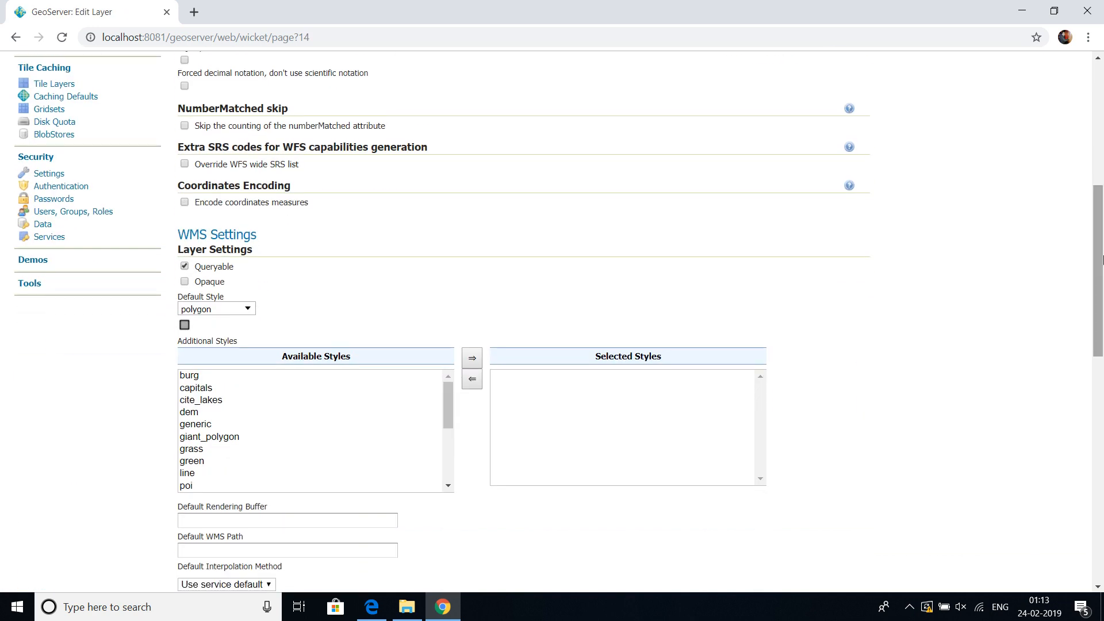
left_click(239, 310)
left_click(239, 310)
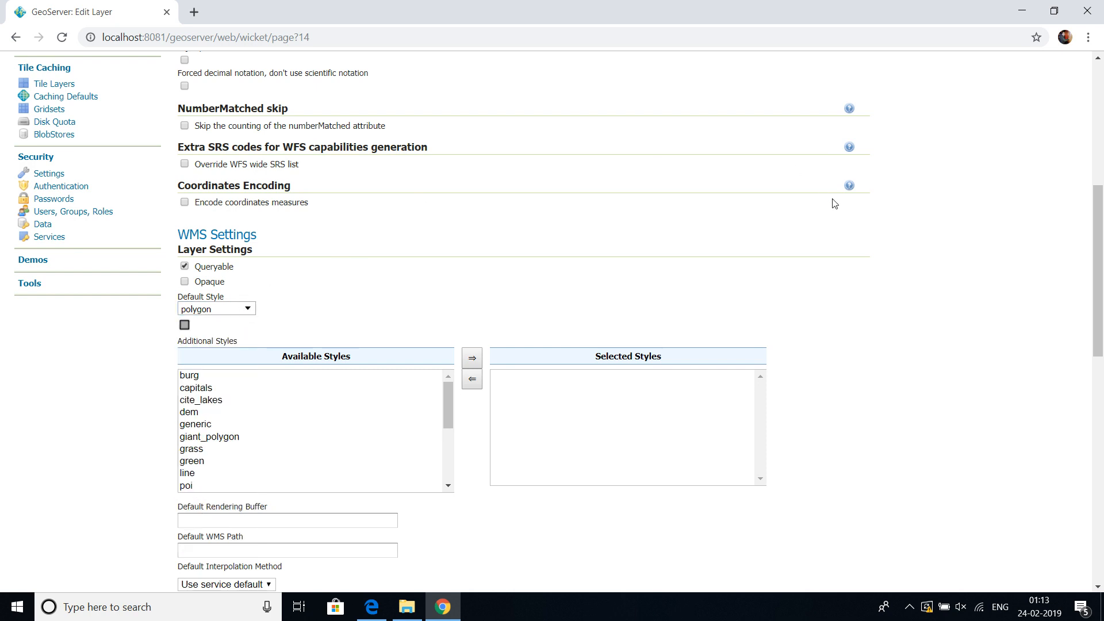
left_click_drag(1100, 183, 1100, 247)
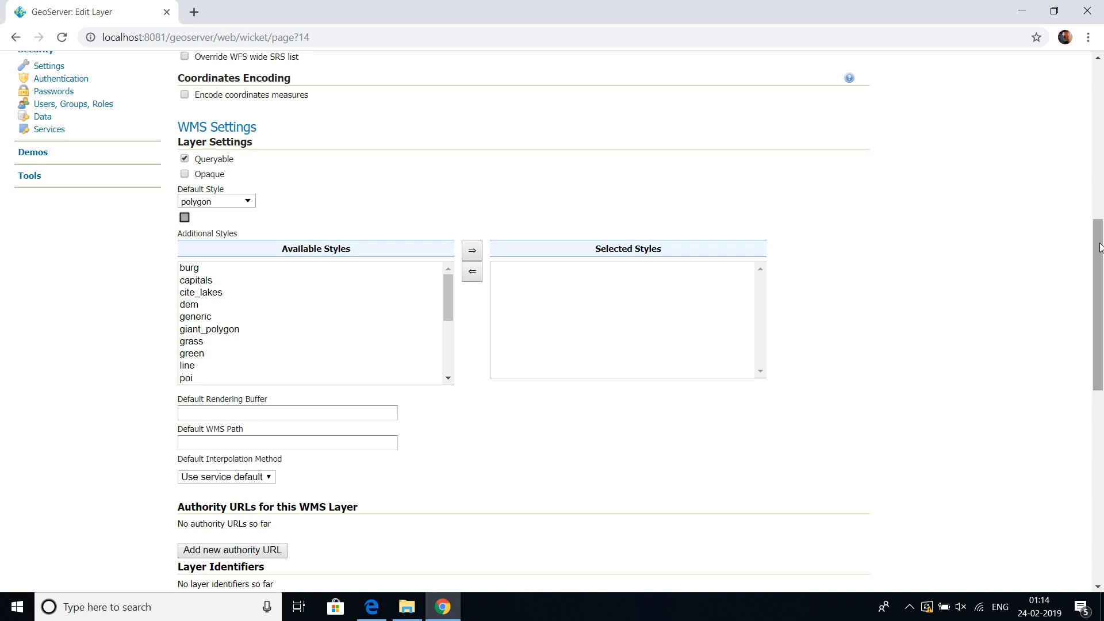
left_click_drag(1099, 247, 1101, 290)
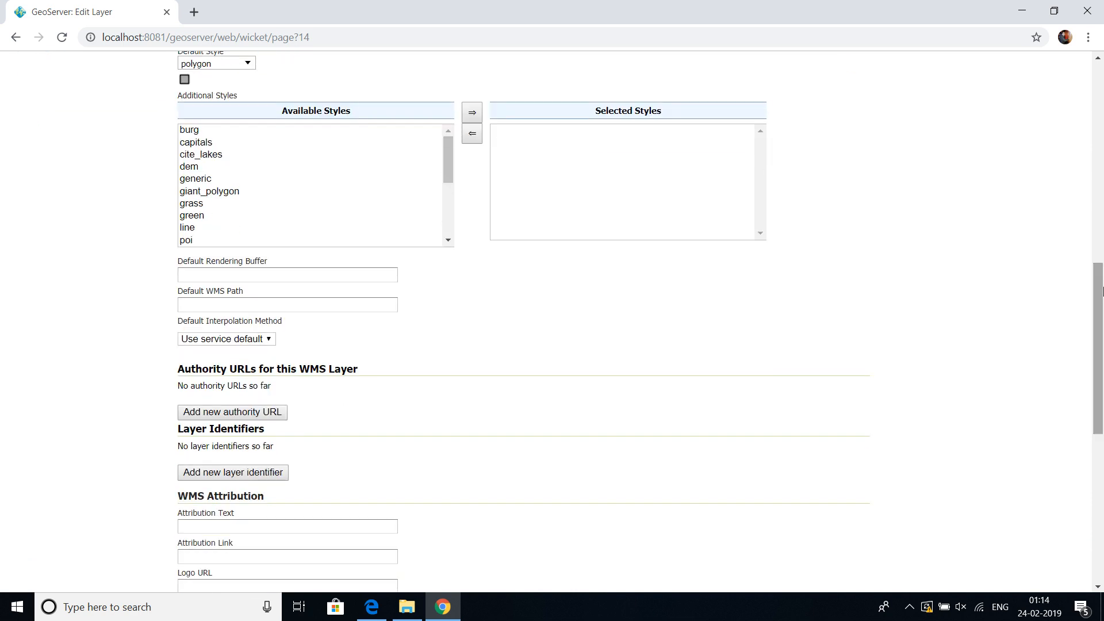
Return to the India_district layer's data settings and save the layer configuration.
left_click_drag(1101, 290, 1101, 92)
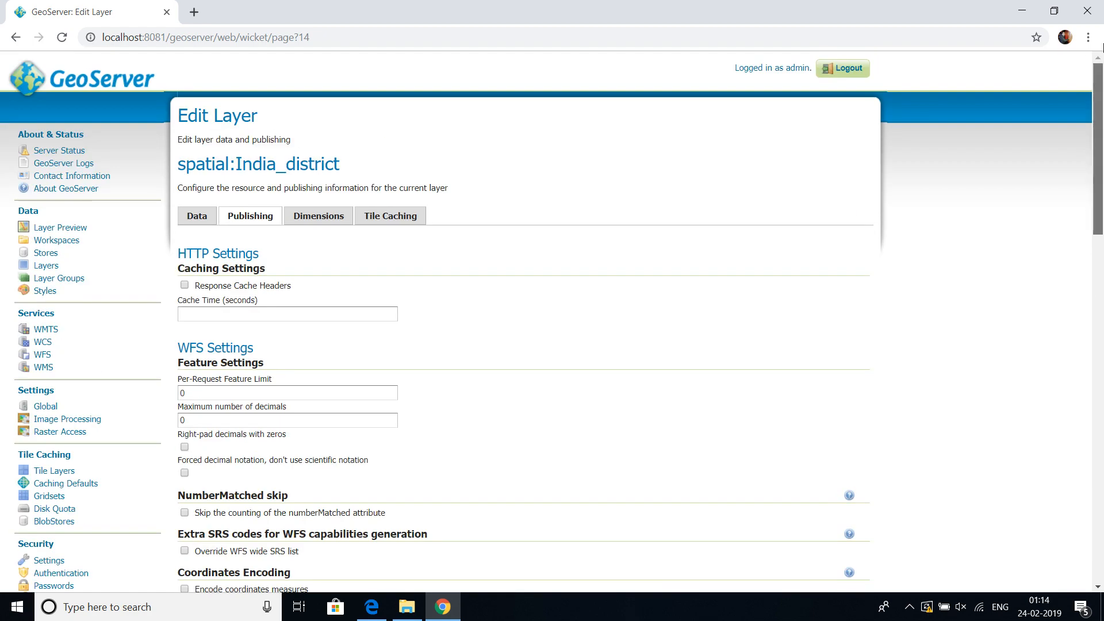
left_click(203, 218)
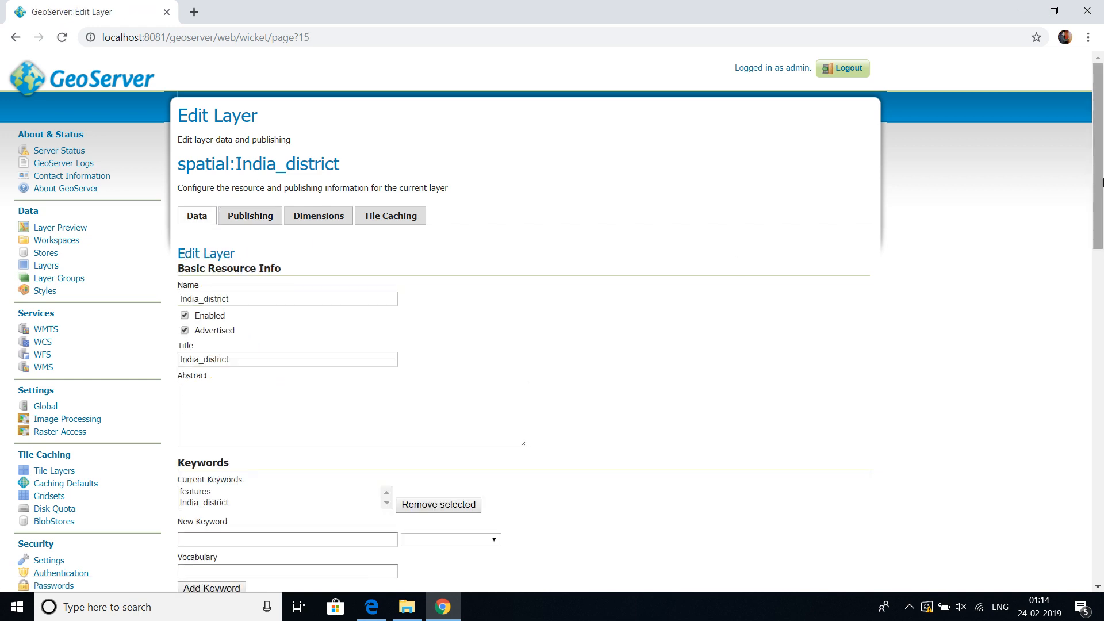
left_click_drag(1101, 194, 1101, 494)
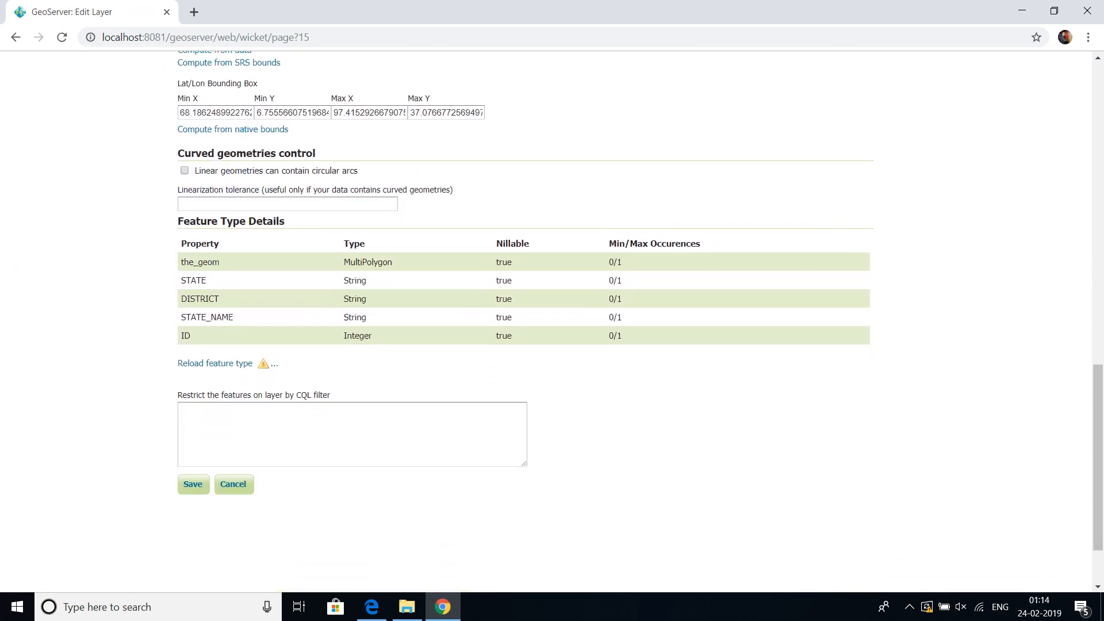
left_click(195, 485)
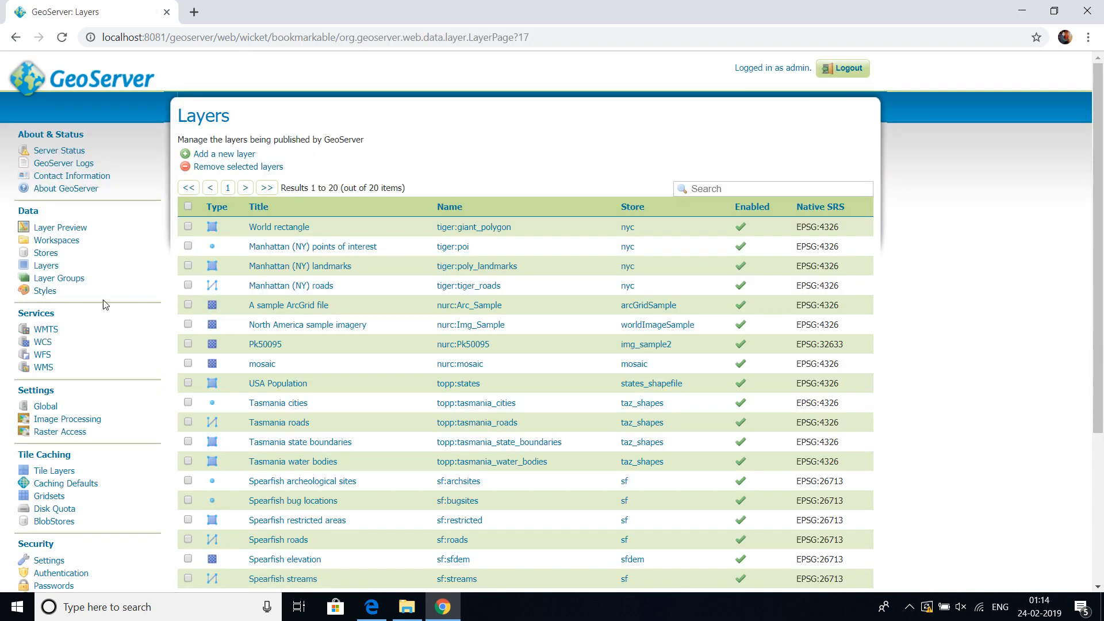
Look through the list of published layers for the India_district layer.
left_click(54, 268)
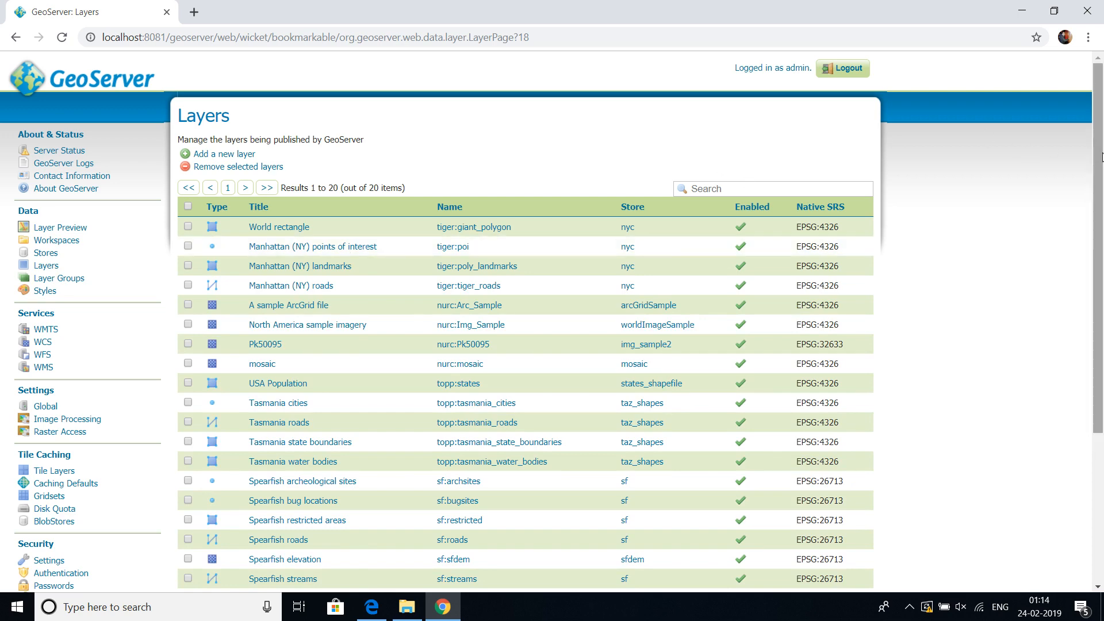
left_click_drag(1102, 156, 1102, 291)
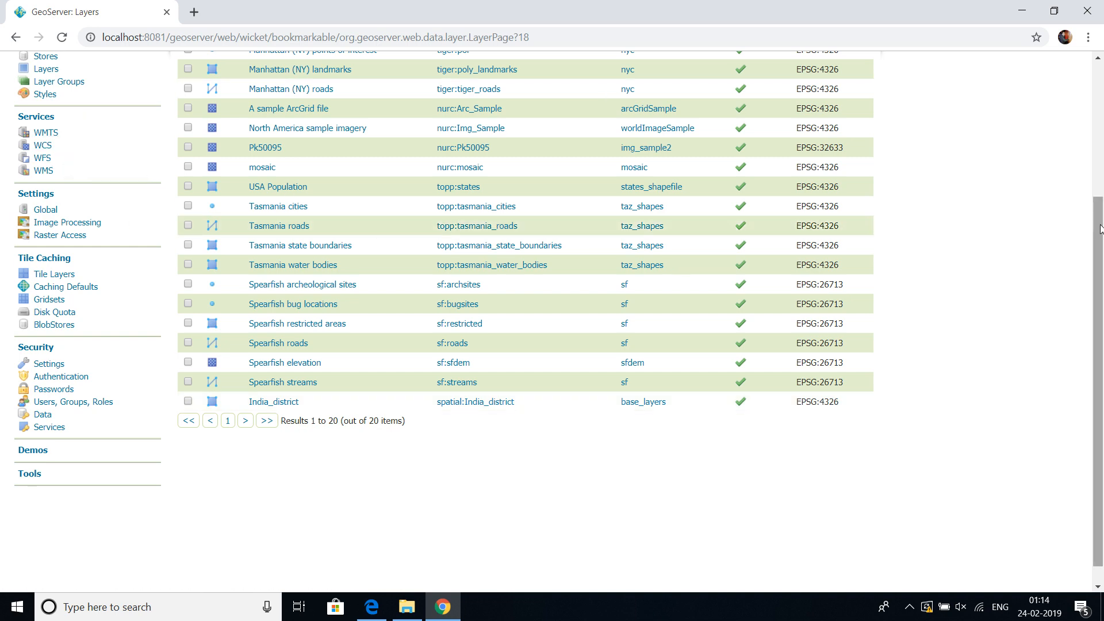
scroll(1100, 230, "up", 4)
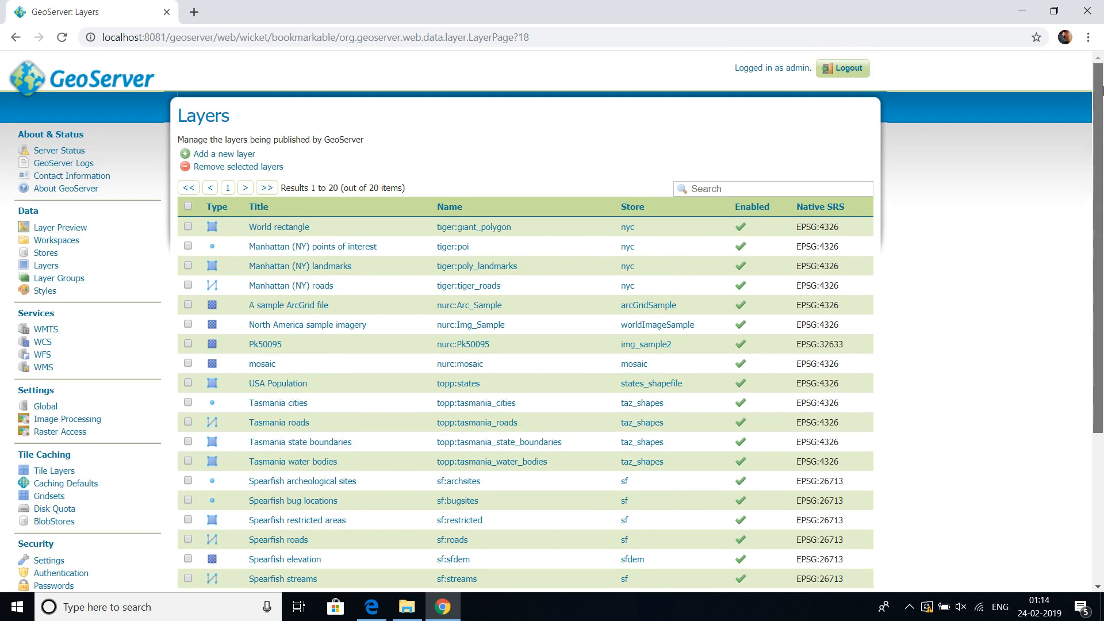
Find India_district in the layer previews and open its OpenLayers map preview.
left_click(57, 227)
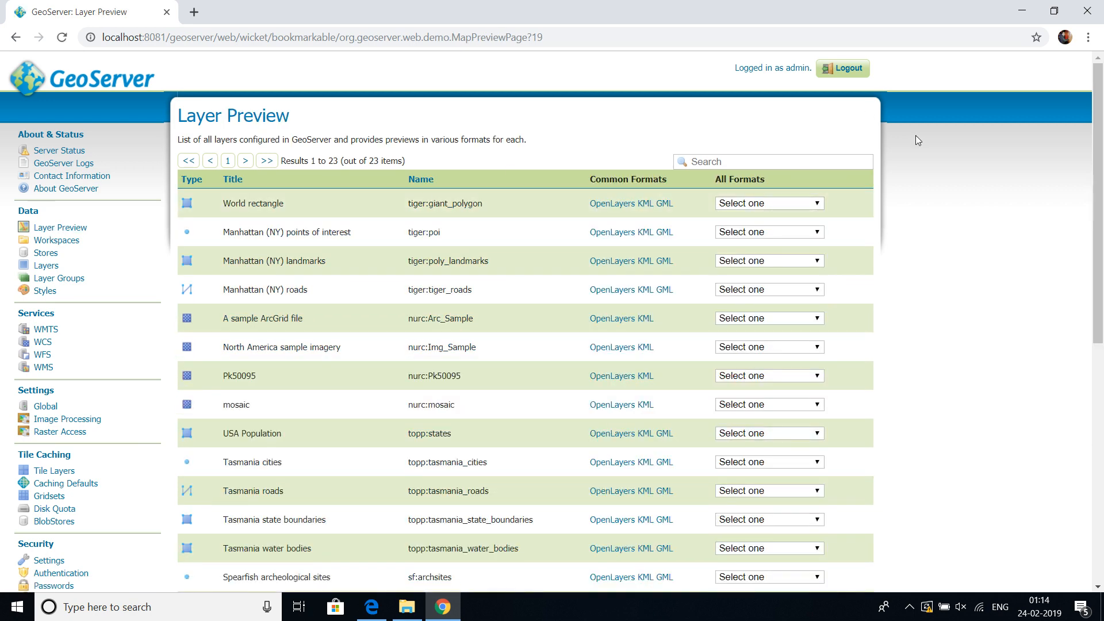
left_click_drag(1099, 134, 1100, 302)
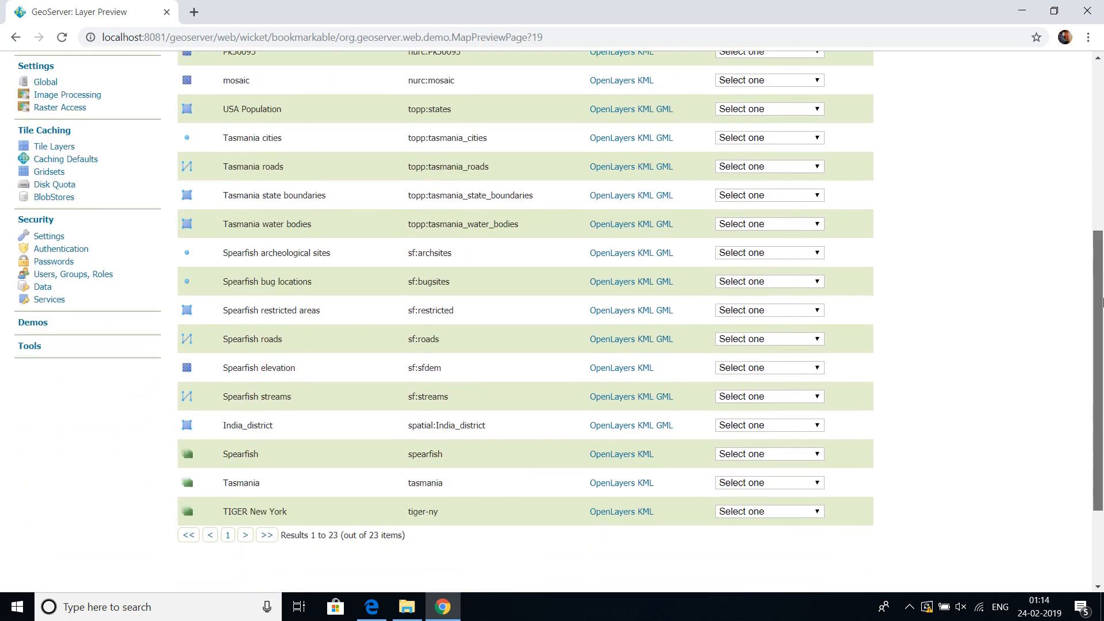
left_click_drag(224, 425, 276, 419)
left_click(606, 425)
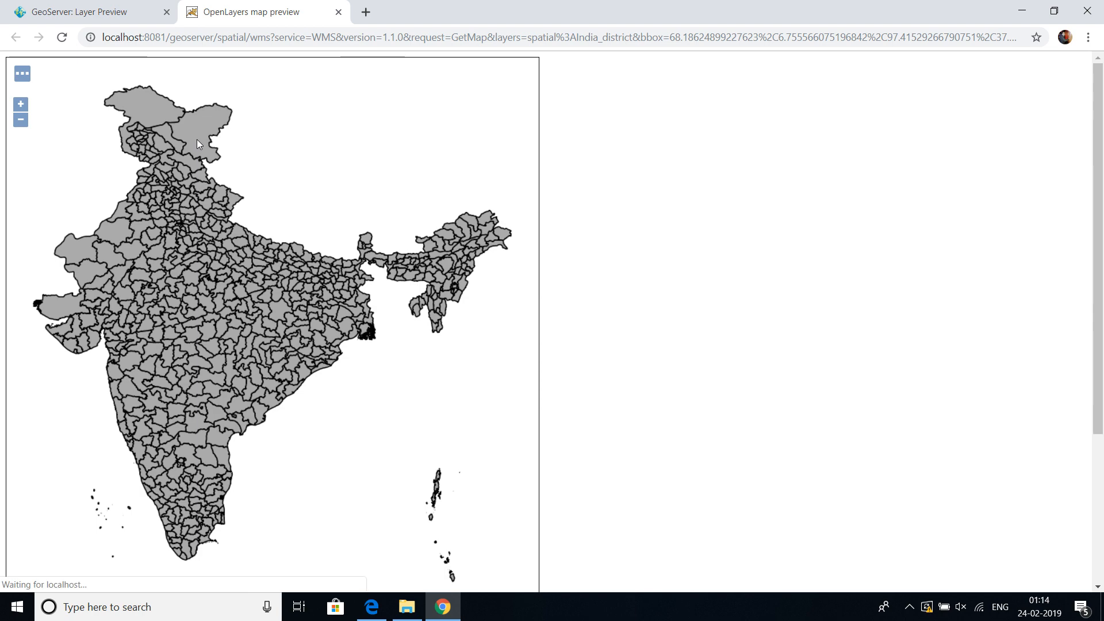
Query the attributes of districts in the India_district map preview, and close the preview.
left_click_drag(1099, 274, 1098, 424)
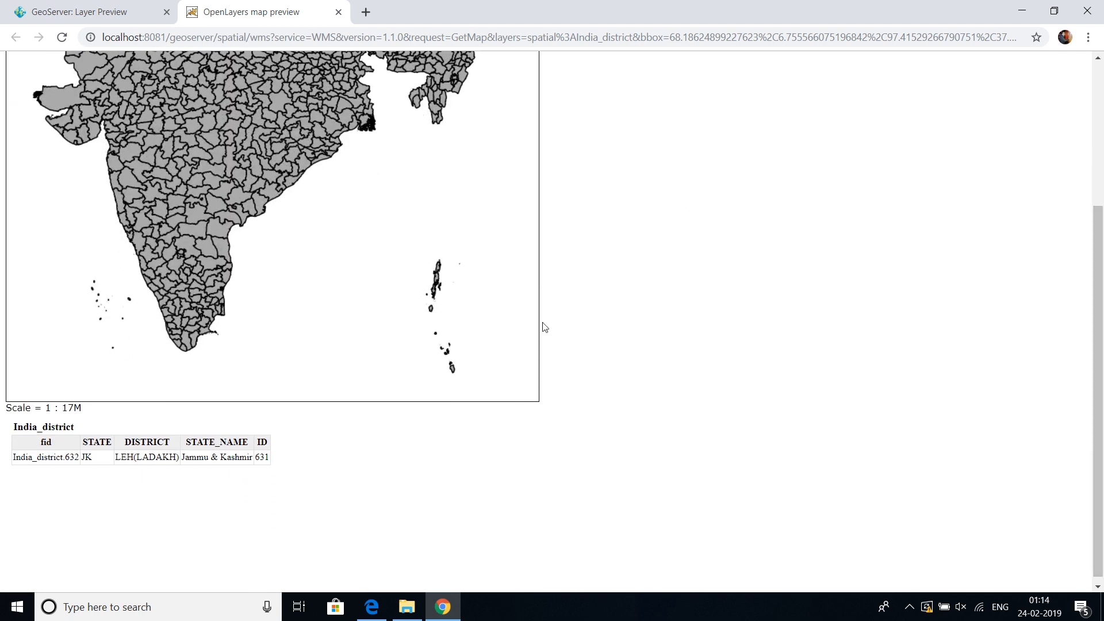
left_click(212, 225)
left_click(190, 213)
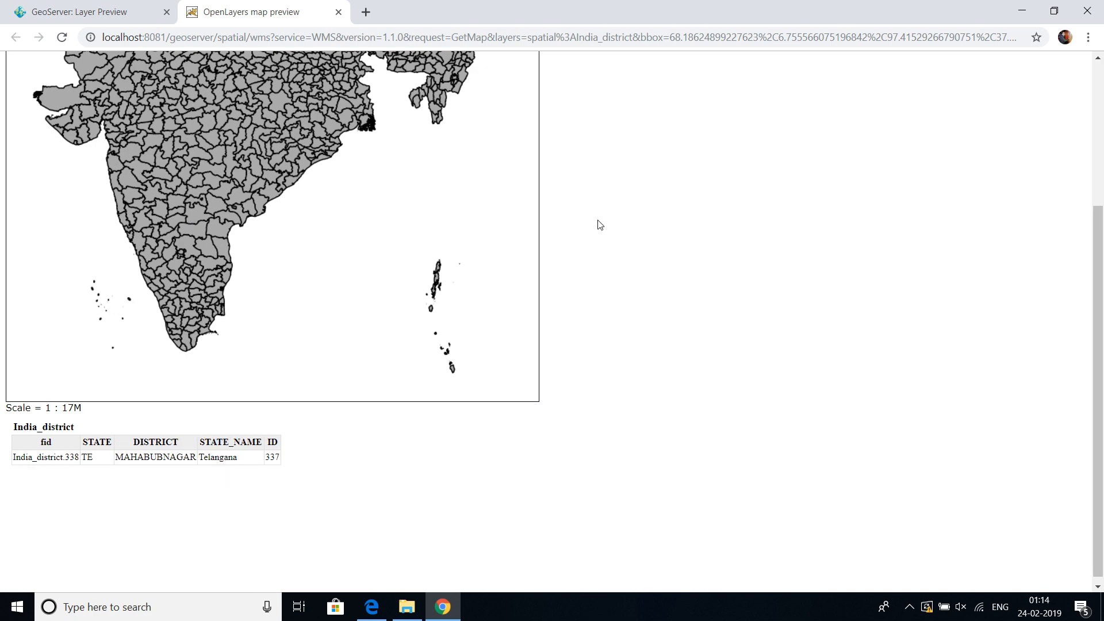
left_click_drag(1099, 273, 1101, 129)
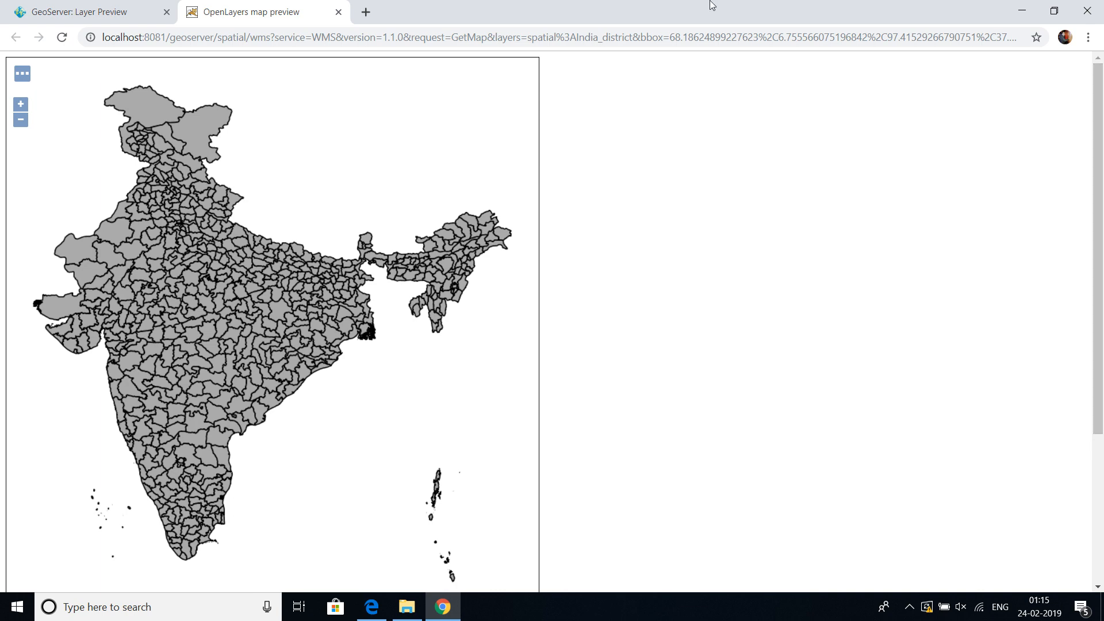
left_click(338, 12)
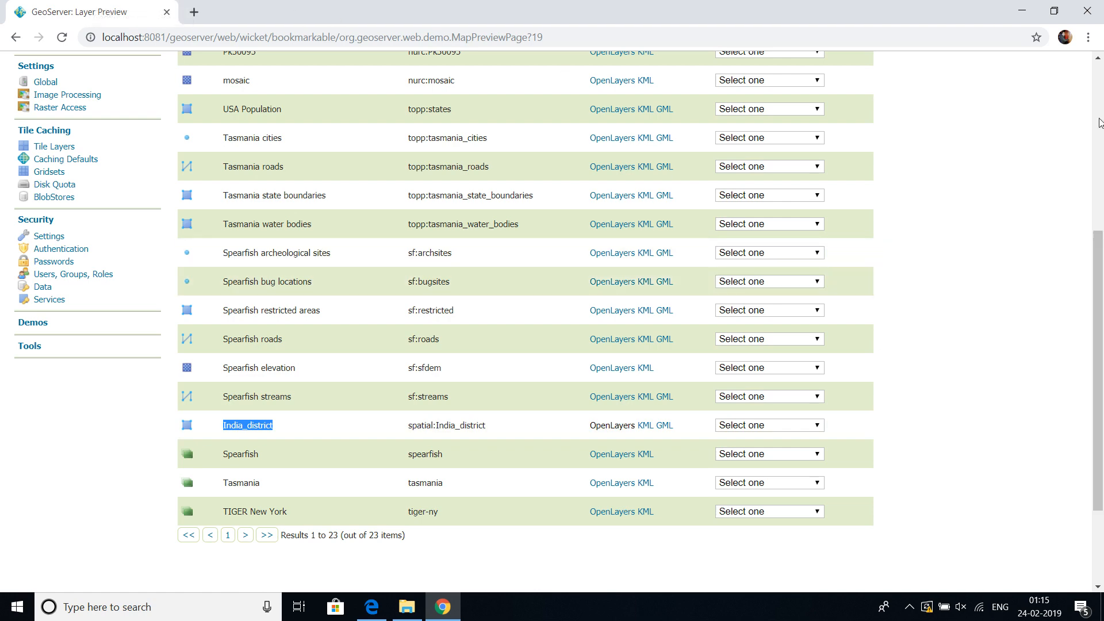
Start adding a new store with PostGIS as the vector data source type.
left_click_drag(1099, 241, 1102, 7)
left_click_drag(1095, 260, 683, 101)
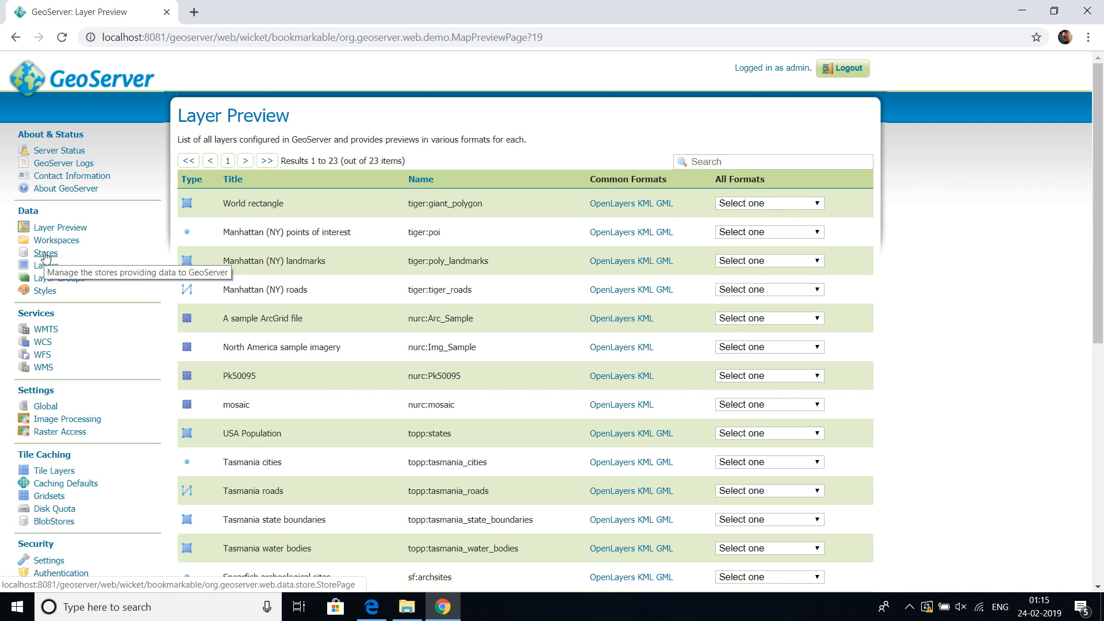
left_click(46, 253)
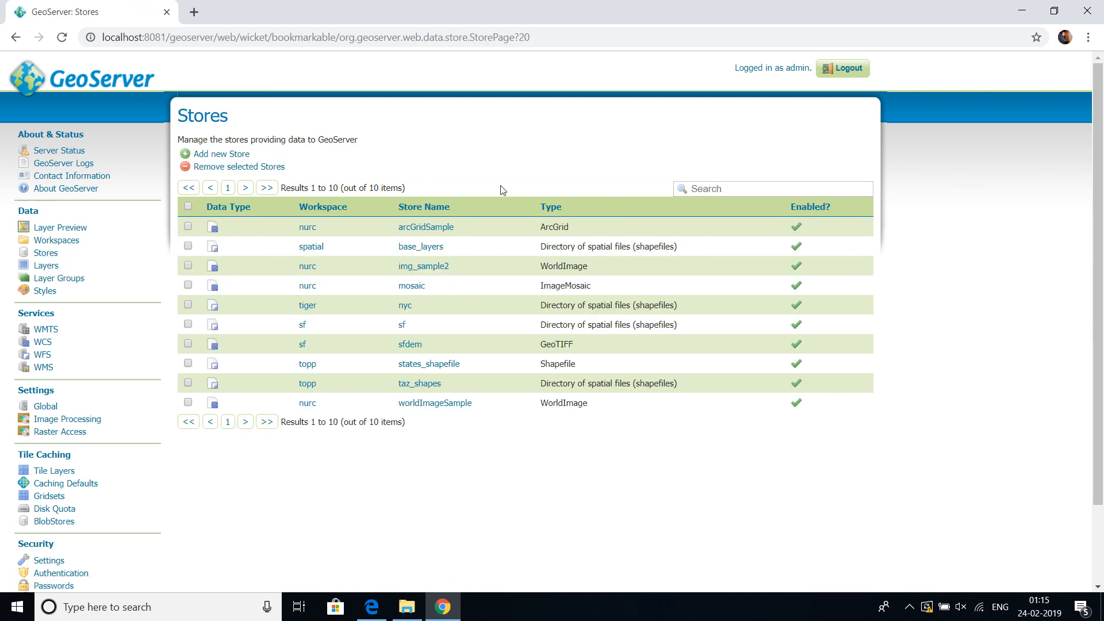
left_click(222, 154)
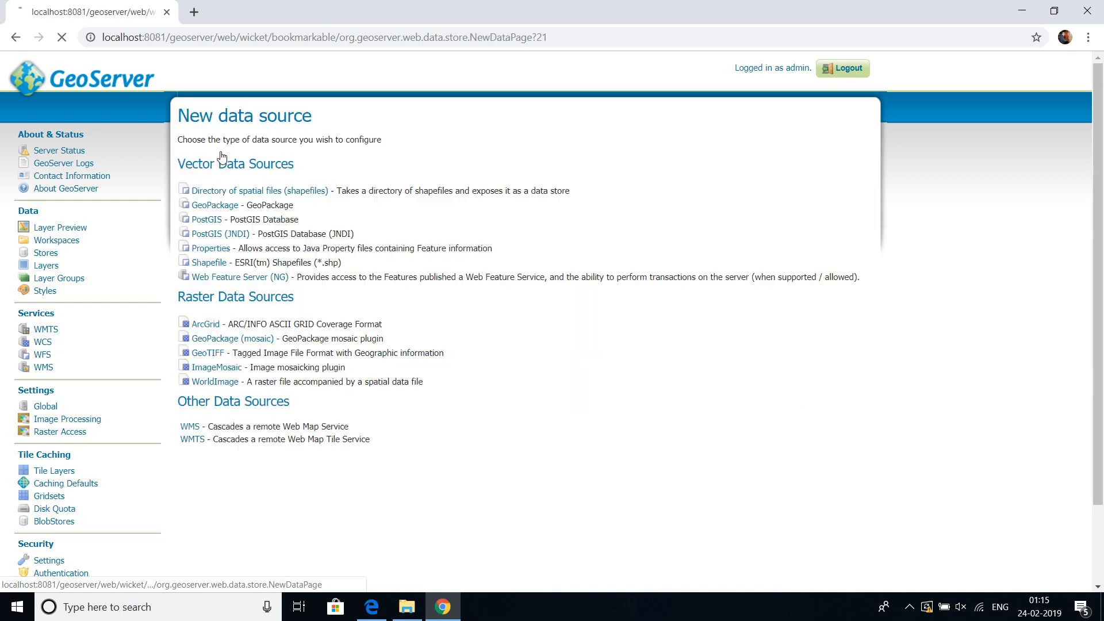
left_click(210, 220)
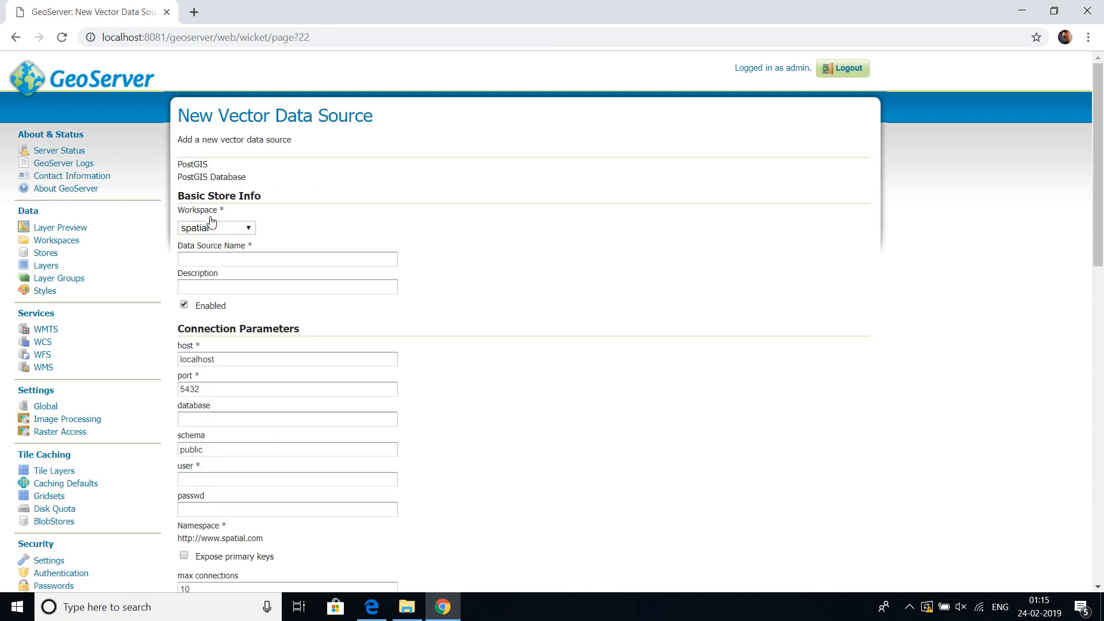
Keep spatial as the new store's workspace and name the data source layers.
left_click(224, 228)
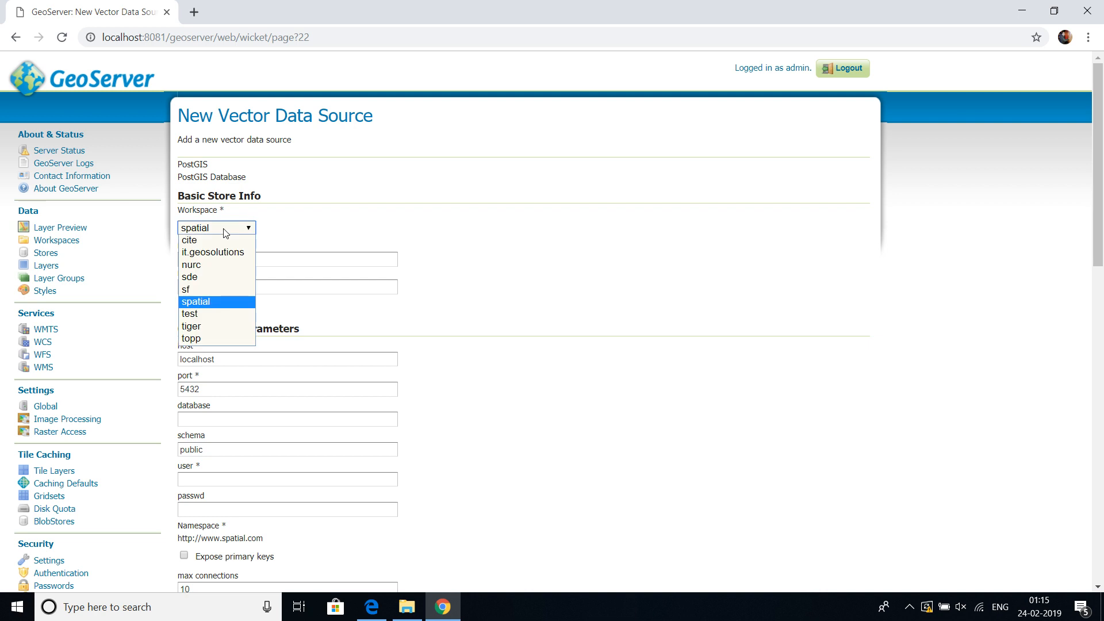
left_click(215, 302)
left_click(222, 258)
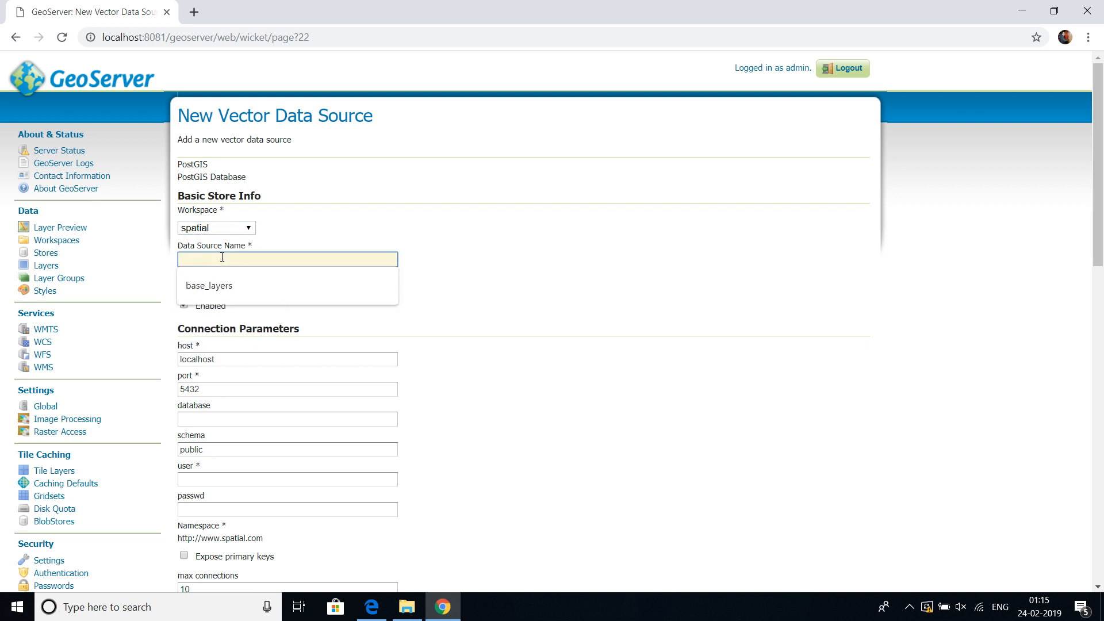
key("Down")
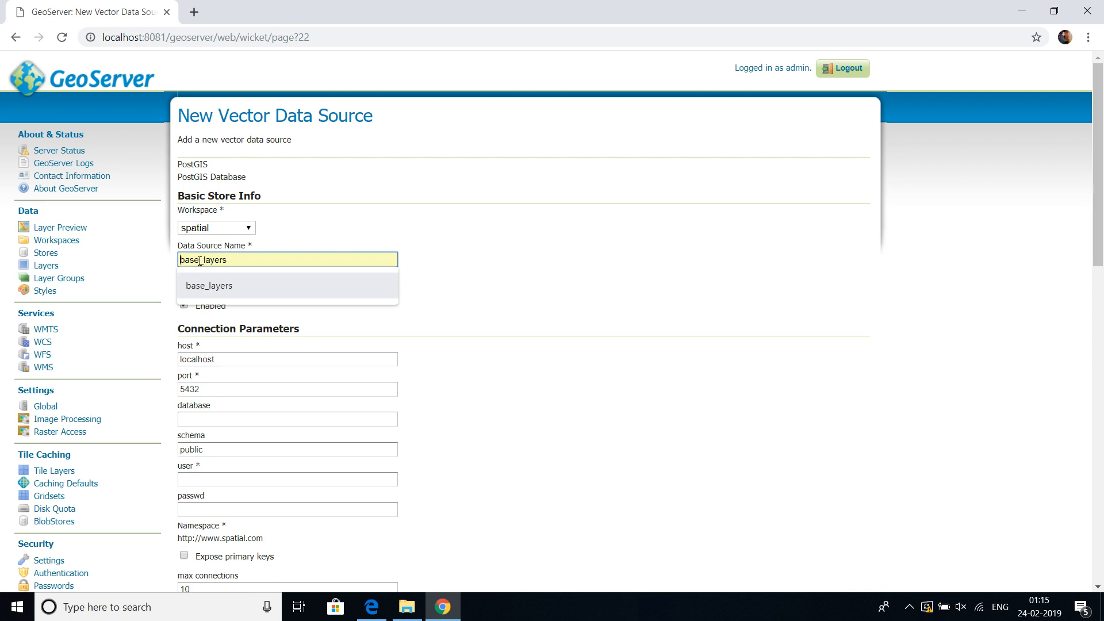
left_click_drag(202, 262, 170, 265)
left_click(236, 286)
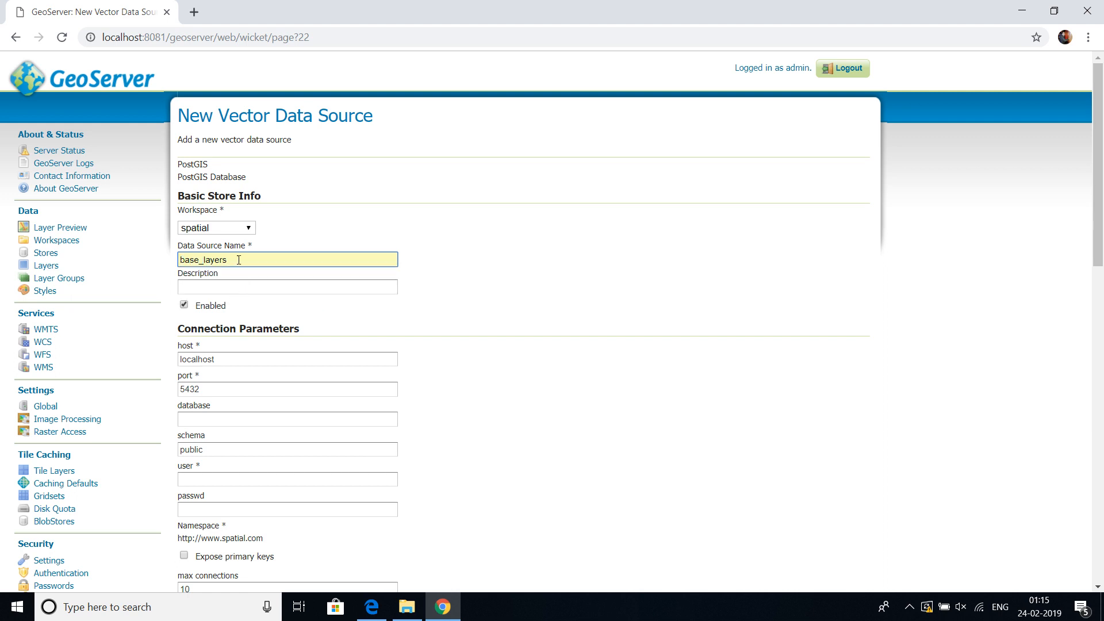
left_click(202, 260)
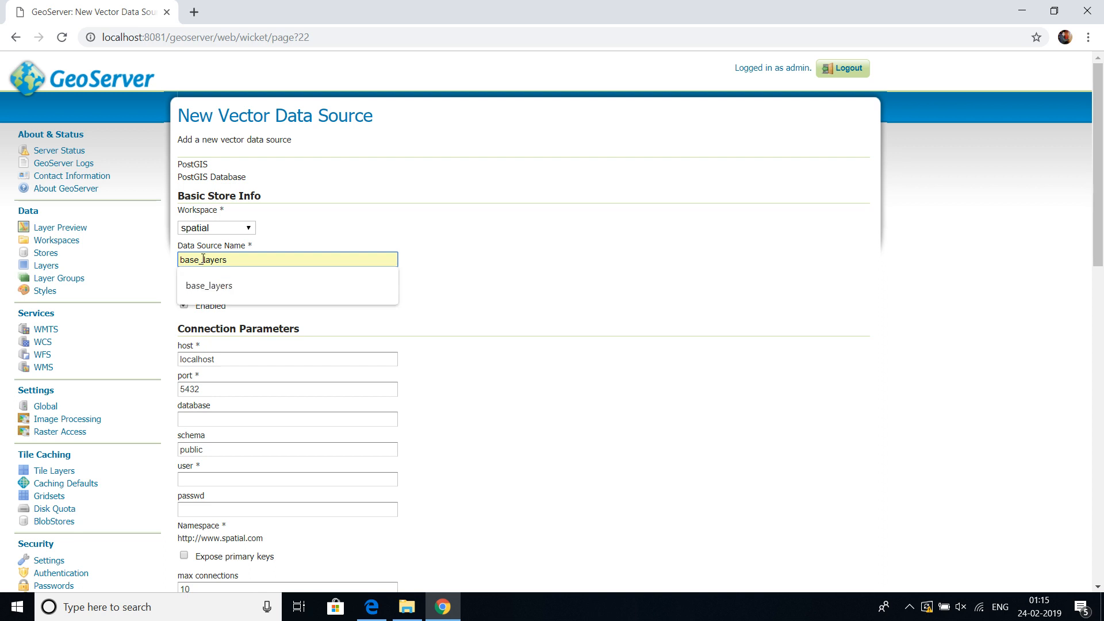
key("BackSpace")
key("BackSpace")
key("BackSpace")
key("BackSpace")
key("BackSpace")
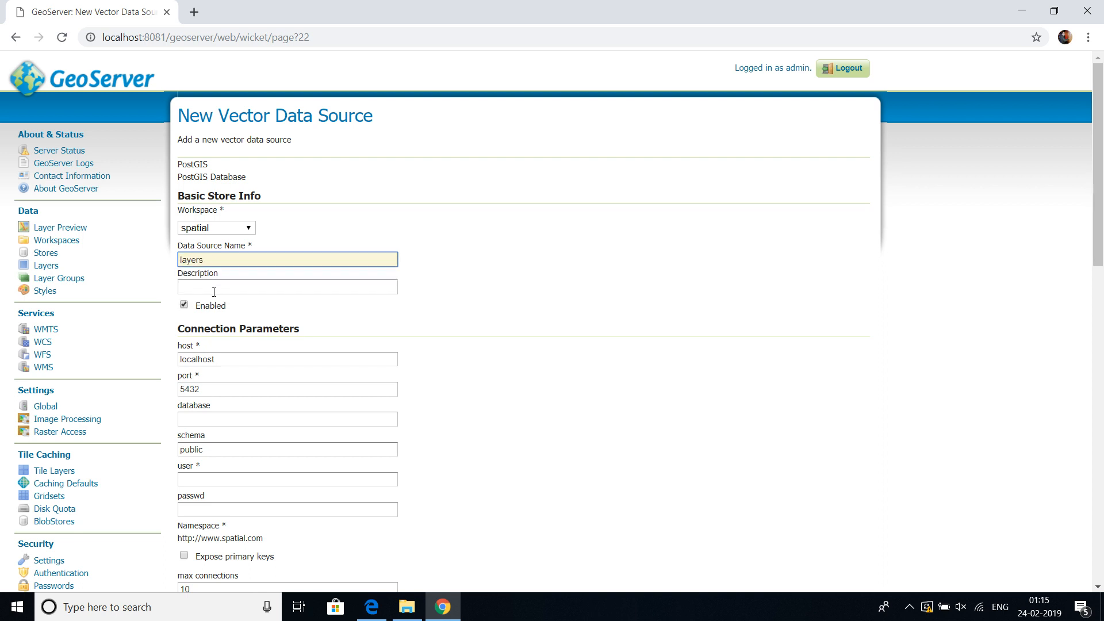
Leave the description empty and keep localhost as the host and 5432 as the port for the PostGIS connection.
left_click(214, 292)
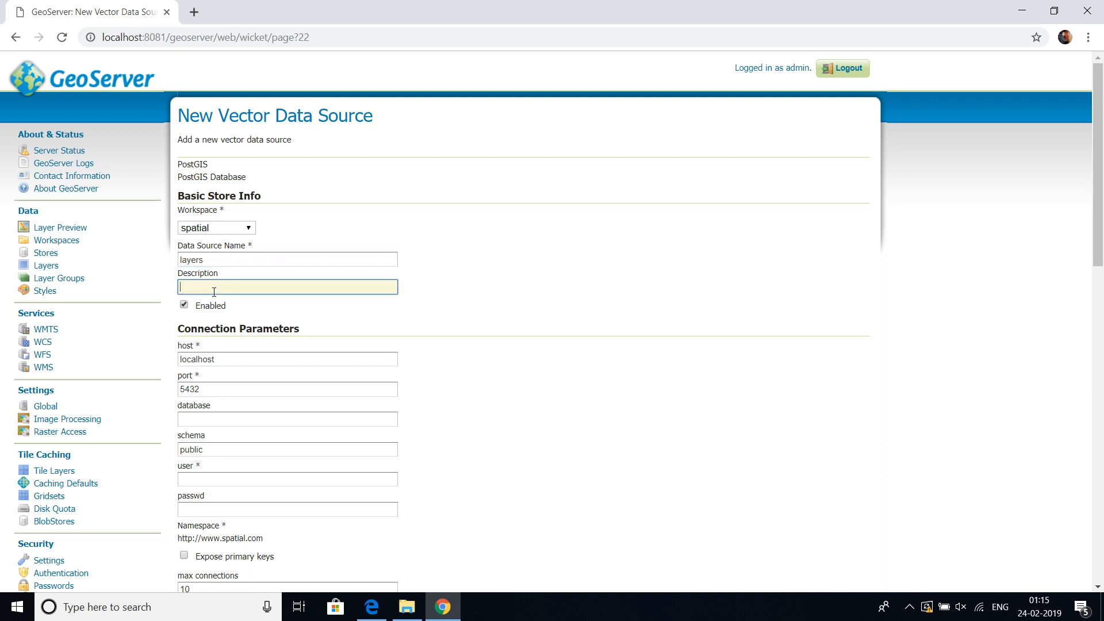
left_click(240, 360)
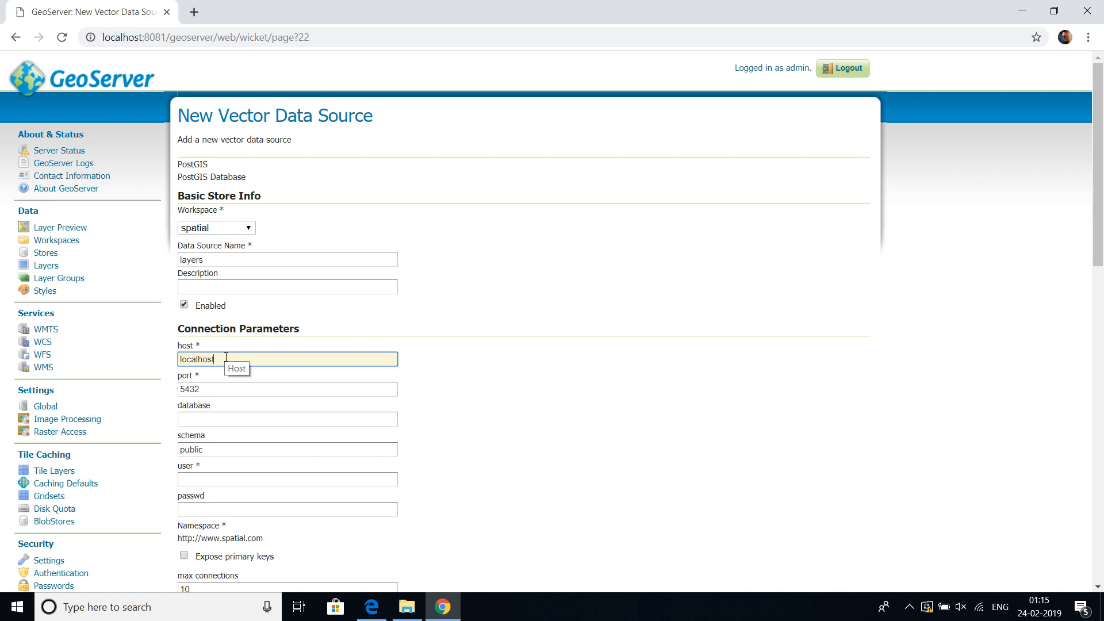
left_click(220, 388)
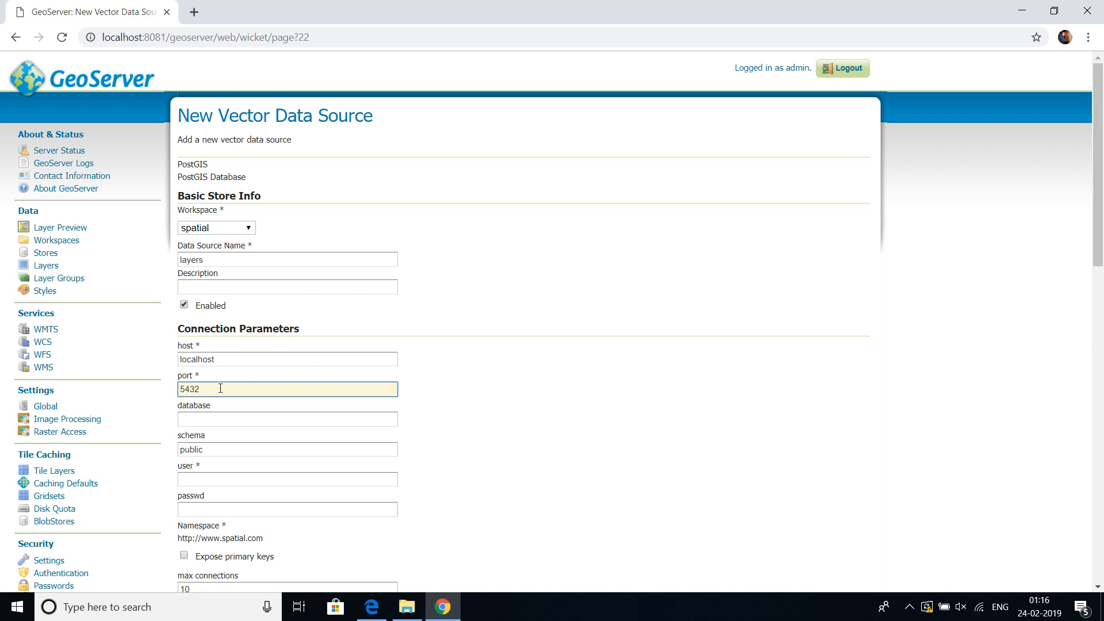
left_click(216, 418)
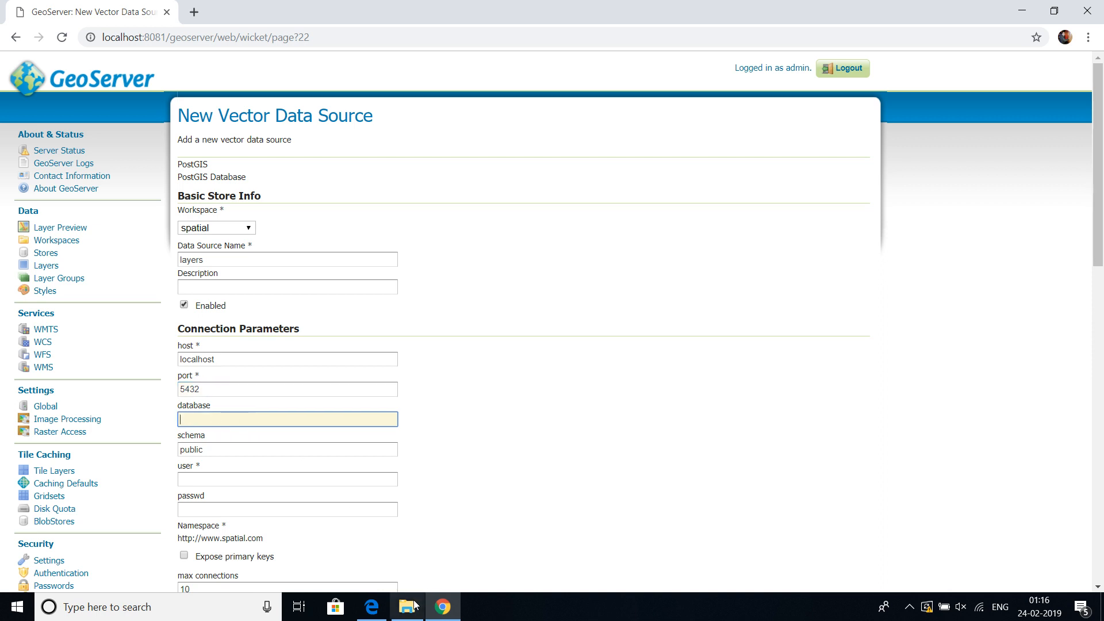
Switch to pgAdmin 4, copy the database name rainfall_2018_19 from that database's properties, and return to the GeoServer store form.
left_click(383, 604)
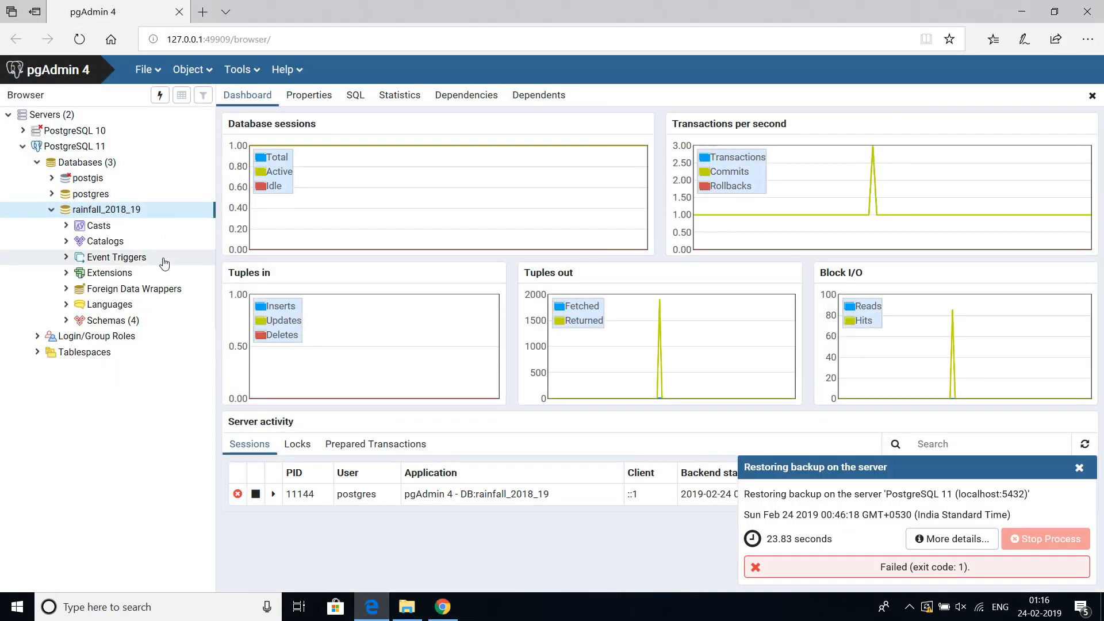
left_click(53, 209)
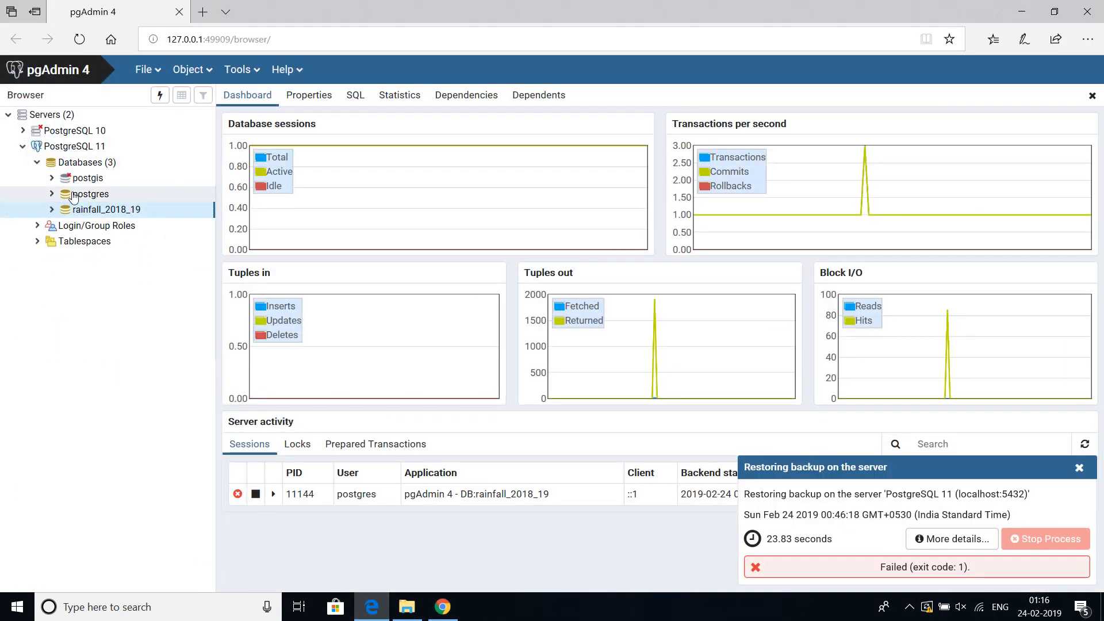
right_click(95, 215)
left_click(171, 425)
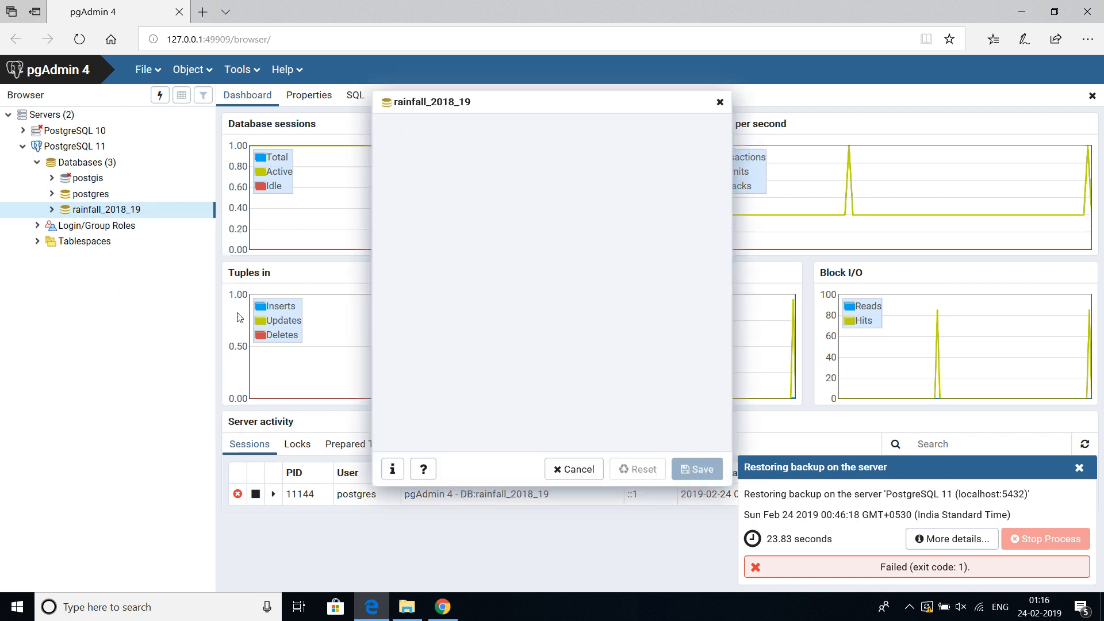
left_click(477, 151)
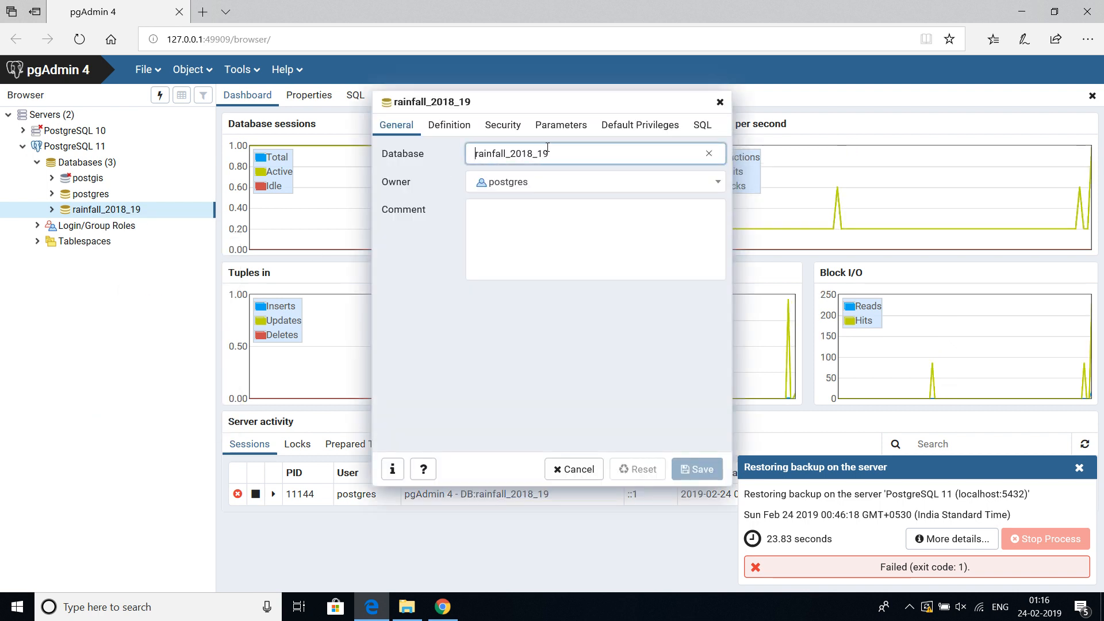
left_click_drag(555, 151, 467, 158)
key("ctrl+c")
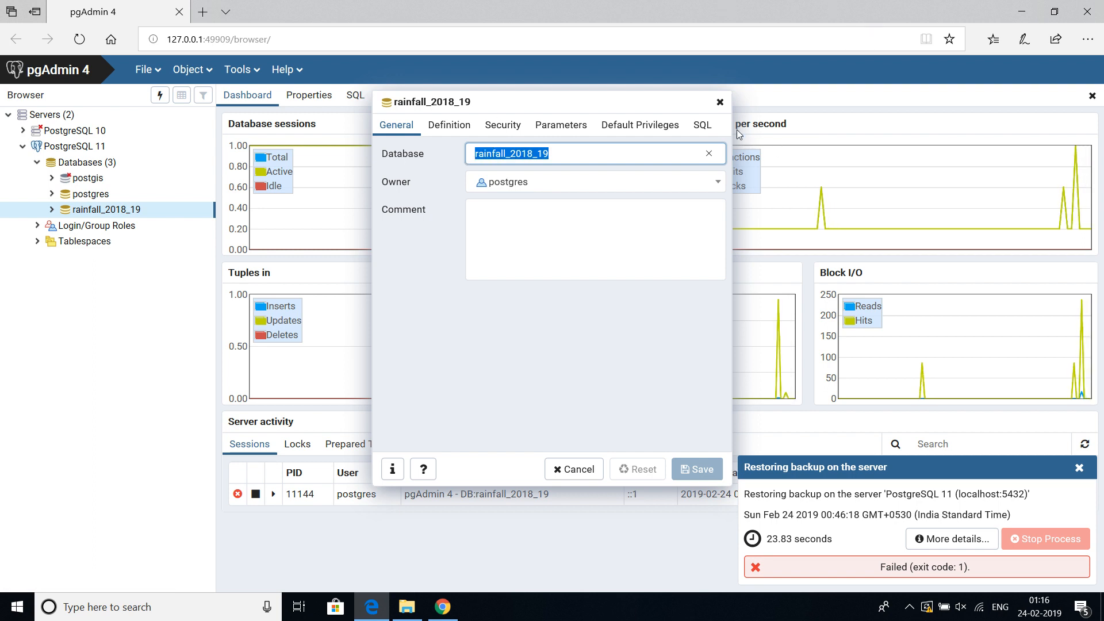
left_click(720, 103)
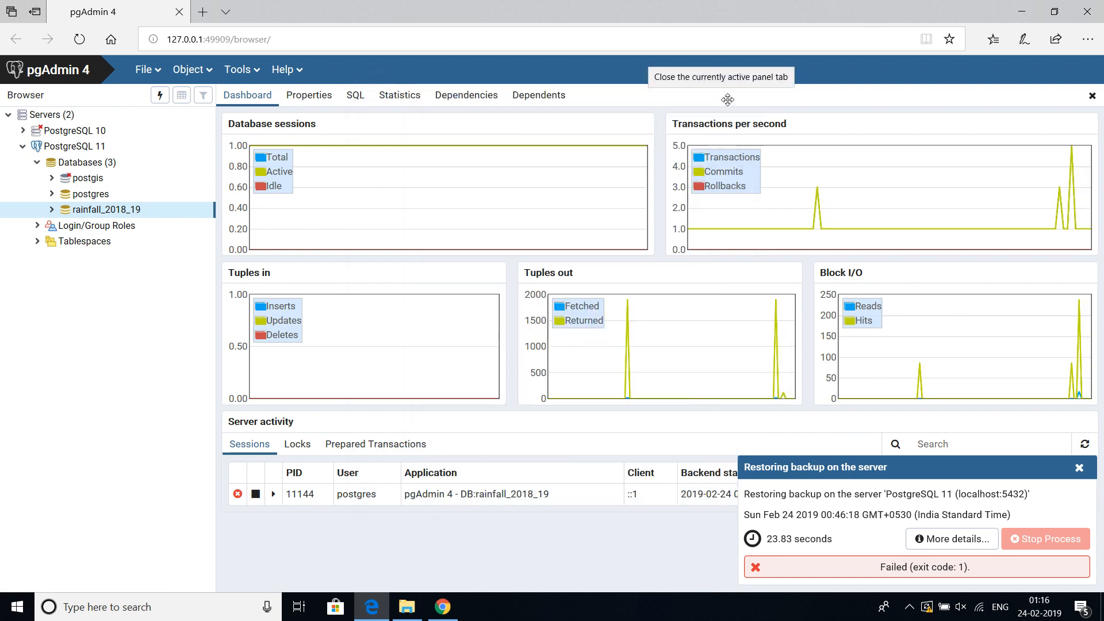
left_click(1019, 16)
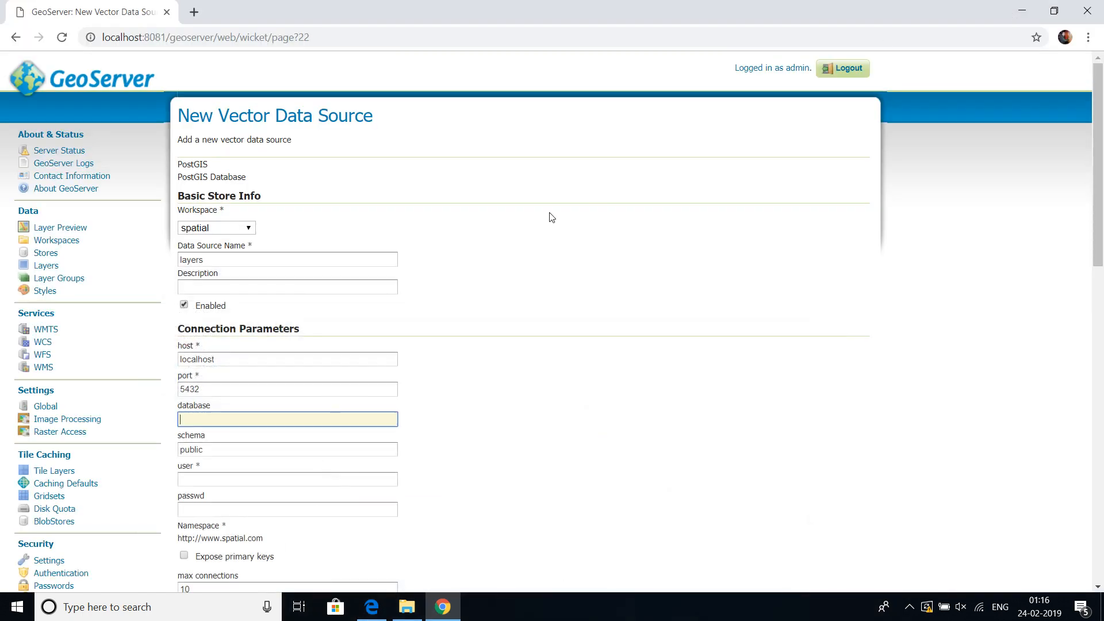
Paste the copied name rainfall_2018_19 as the database of the PostGIS connection.
right_click(232, 424)
left_click(290, 315)
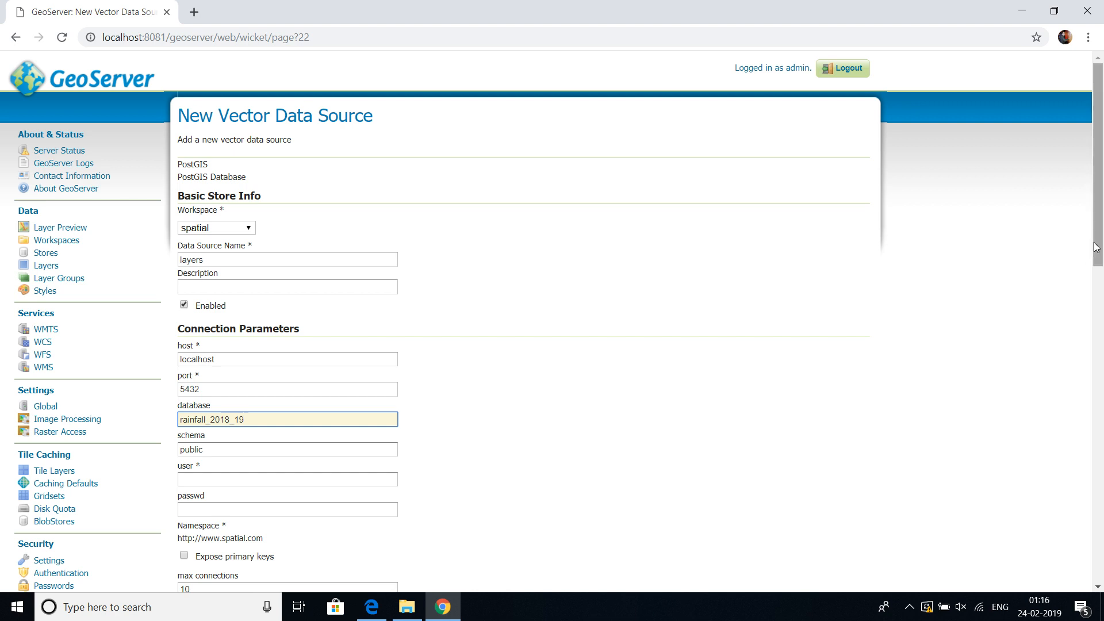
left_click_drag(1099, 271, 1099, 308)
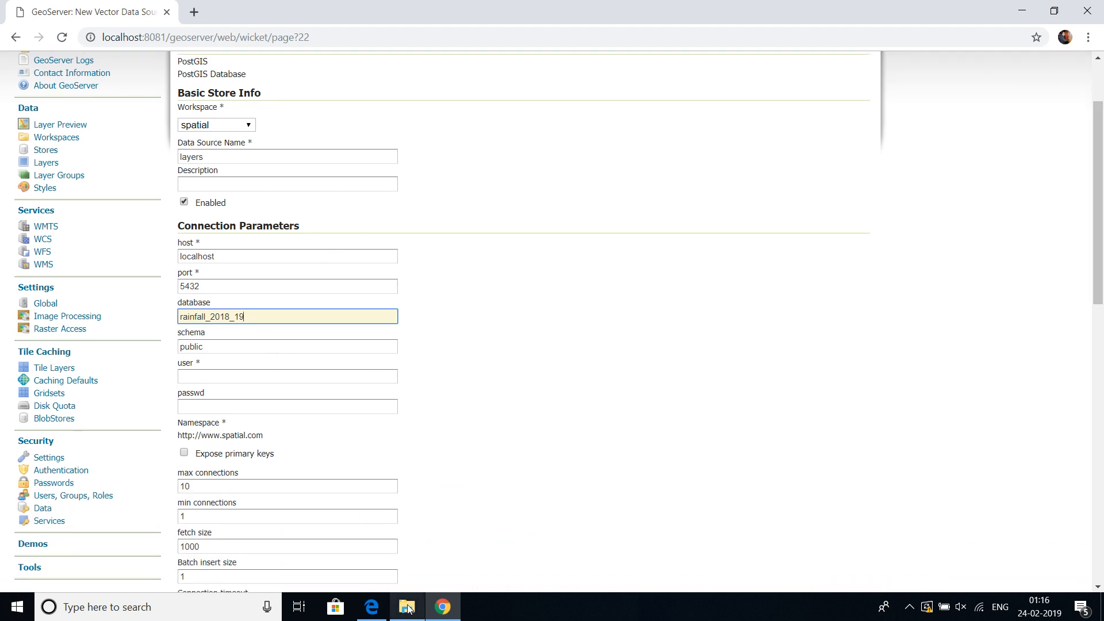
Switch to pgAdmin 4, examine the schemas of the rainfall_2018_19 database, including public, and return to the GeoServer store form.
mouse_move(447, 614)
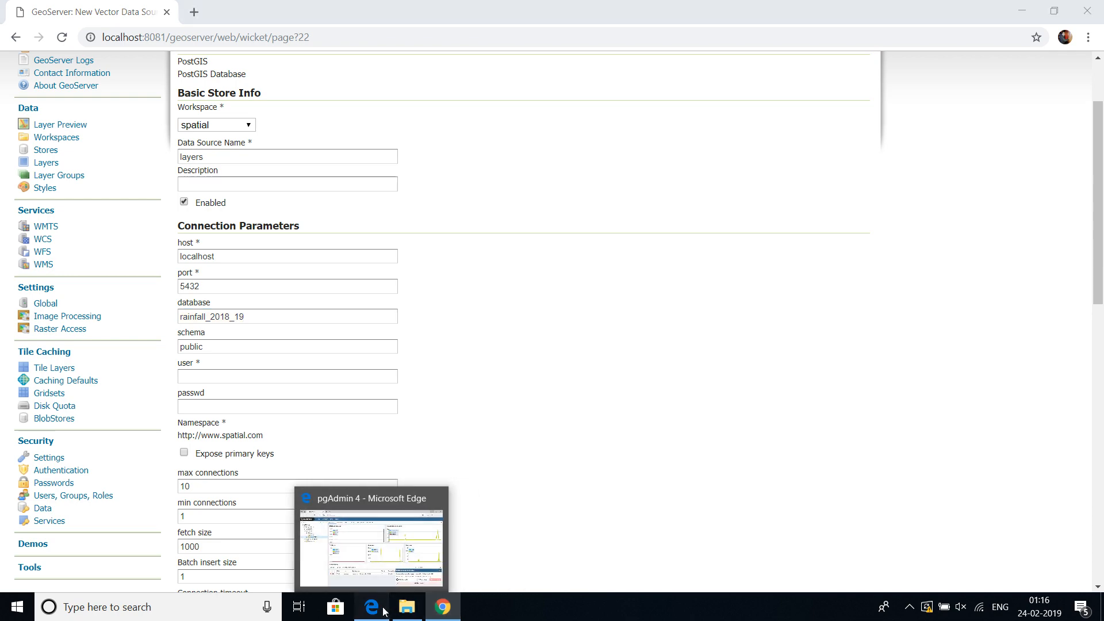
left_click(372, 607)
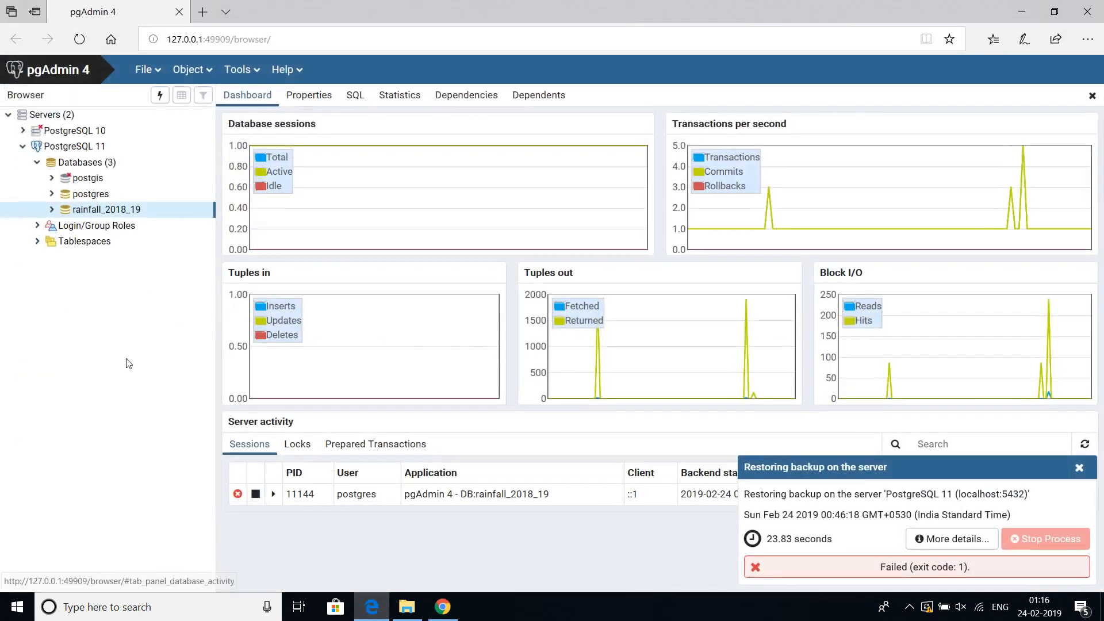
left_click(52, 210)
left_click(66, 320)
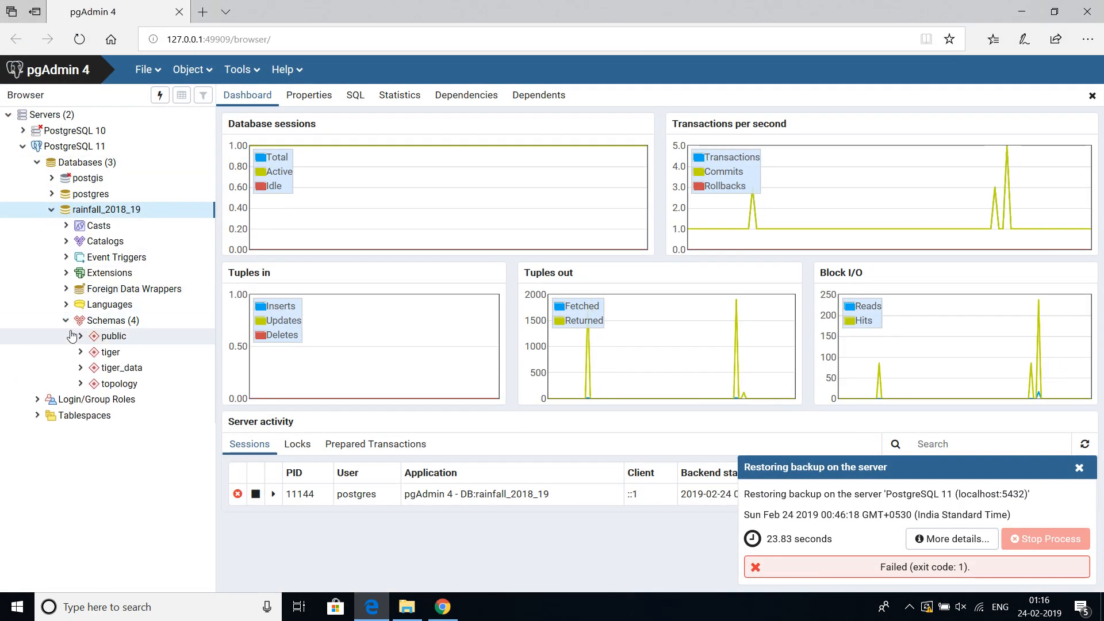
left_click(82, 338)
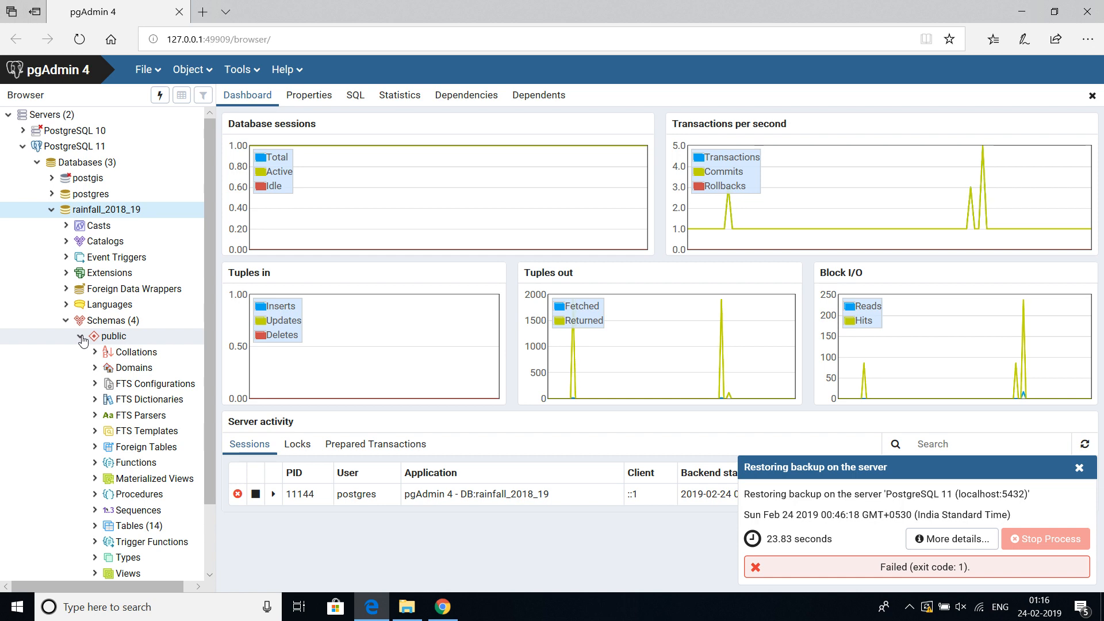
left_click(81, 338)
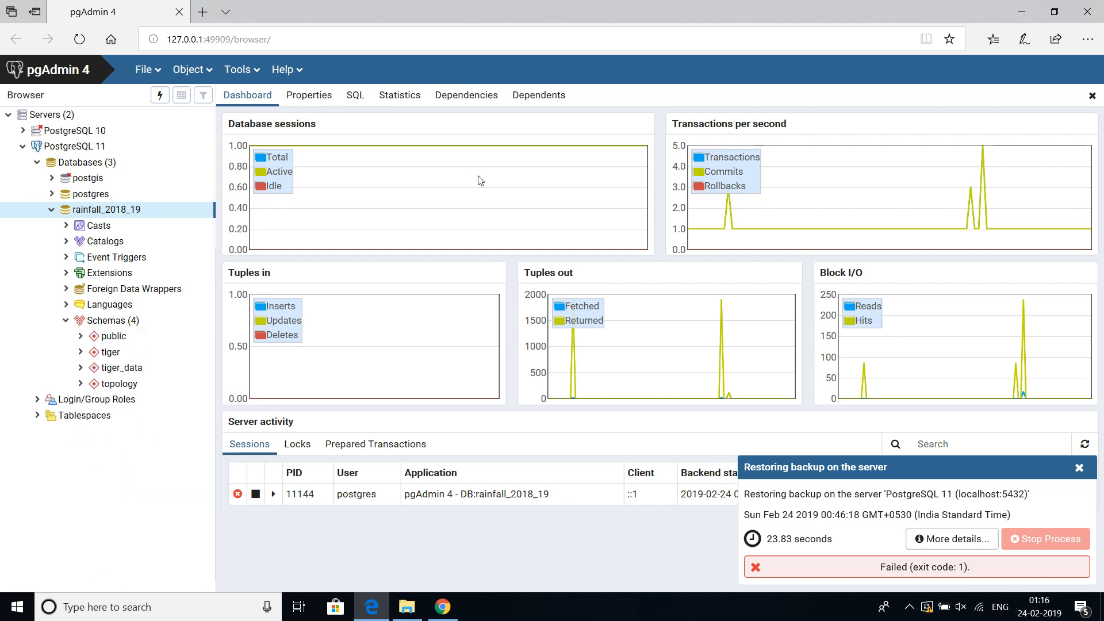
left_click(1018, 5)
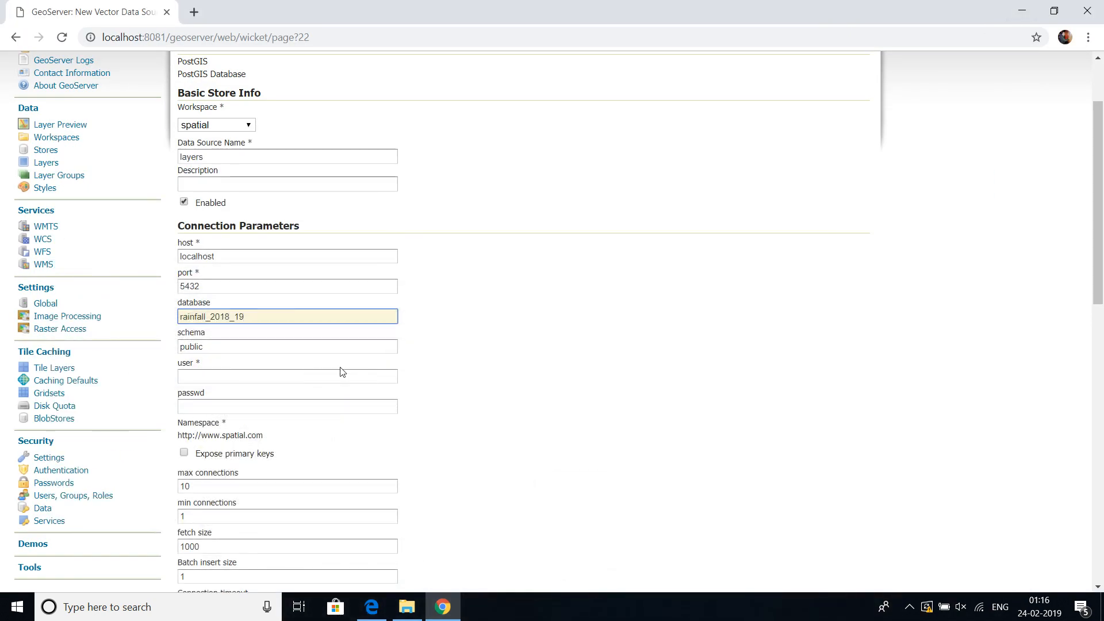
Enter postgres as the connection user, fill in the database password, and enable exposing primary keys.
left_click(241, 370)
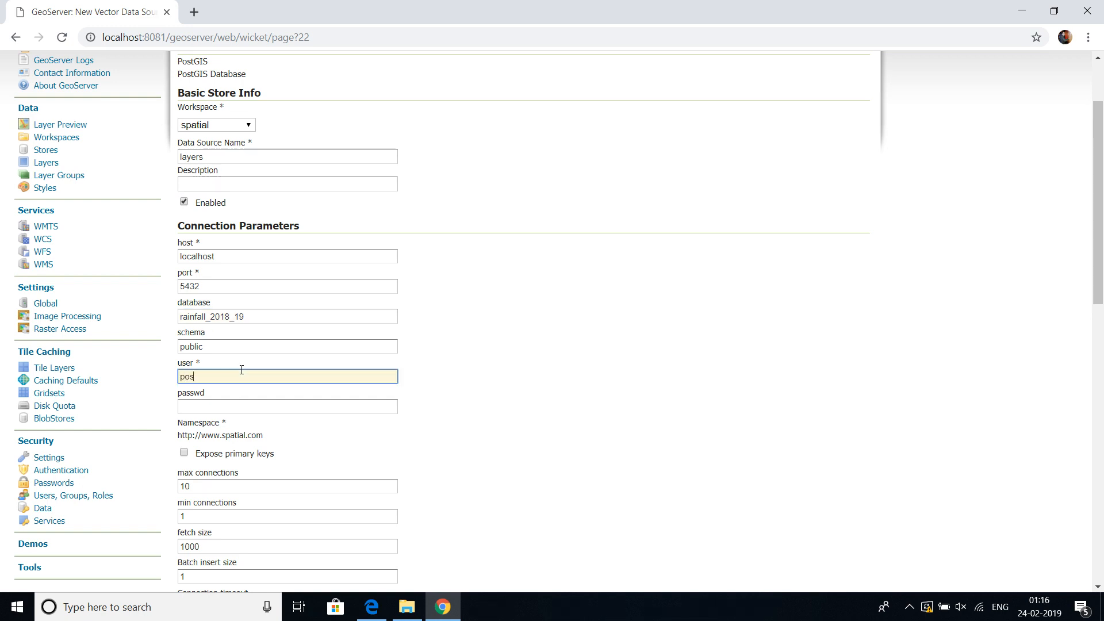
key("Tab")
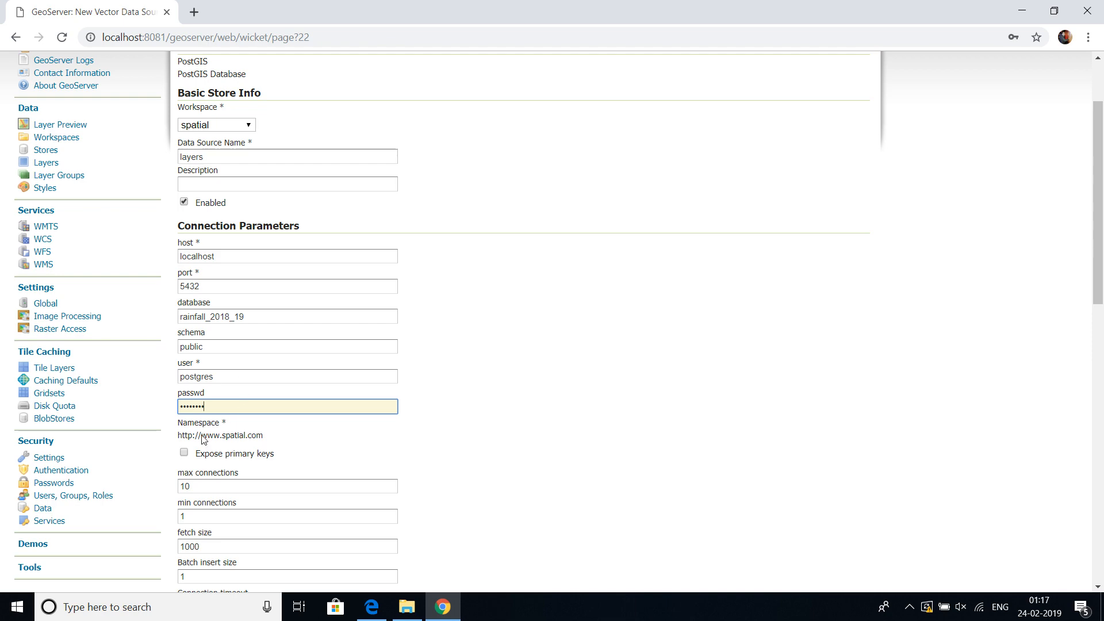
left_click(184, 453)
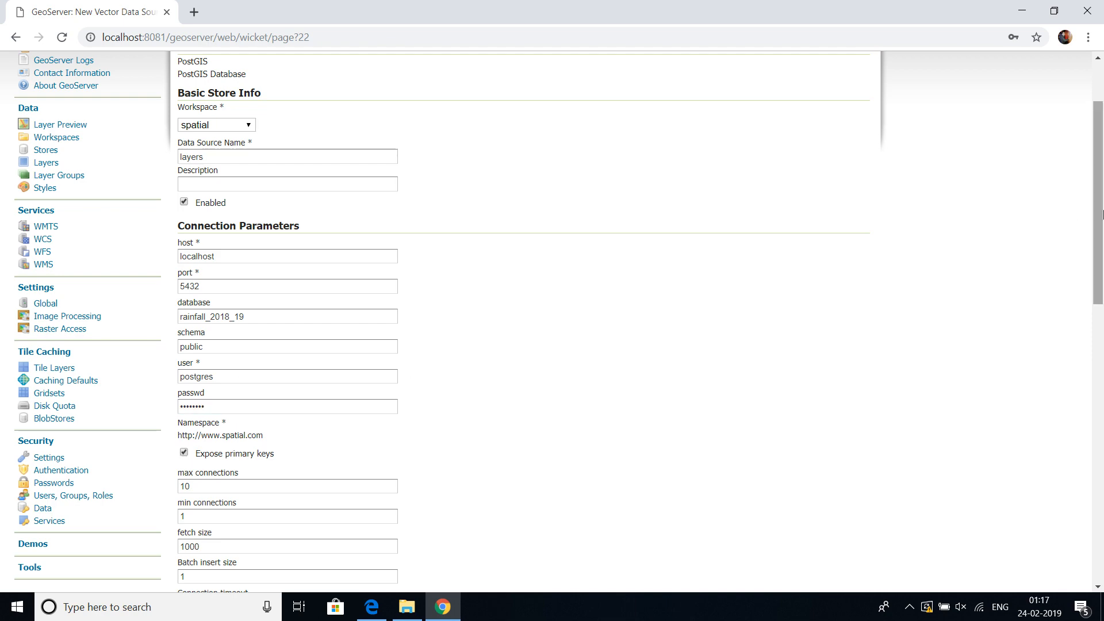
Save the new PostGIS store and dismiss the browser's offer to save the password.
left_click_drag(1099, 218, 1101, 469)
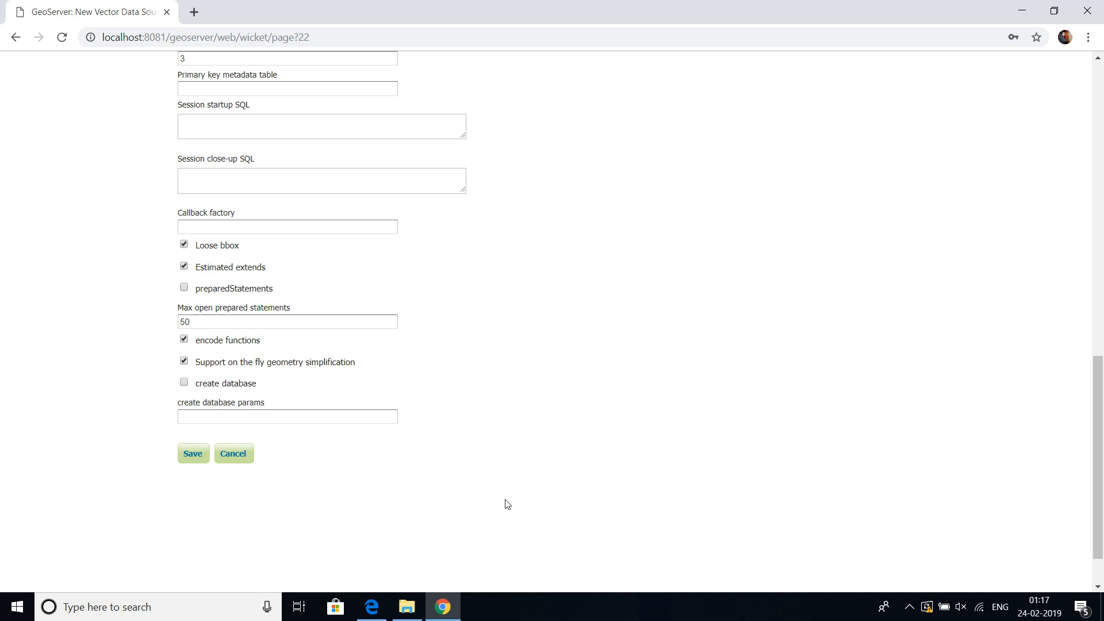
left_click(195, 455)
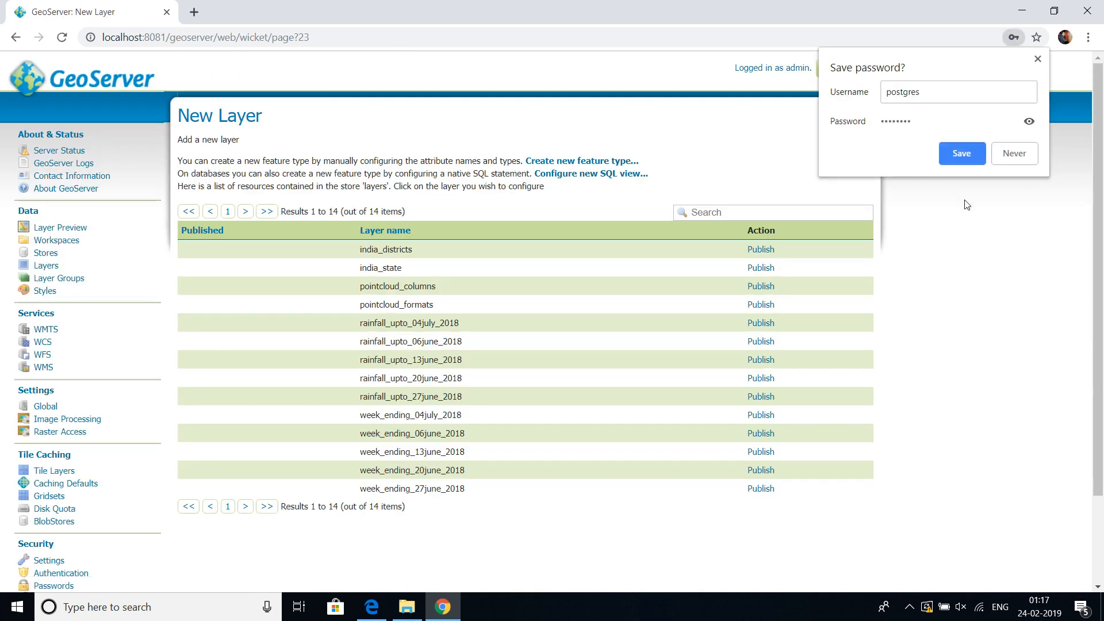
left_click(1022, 249)
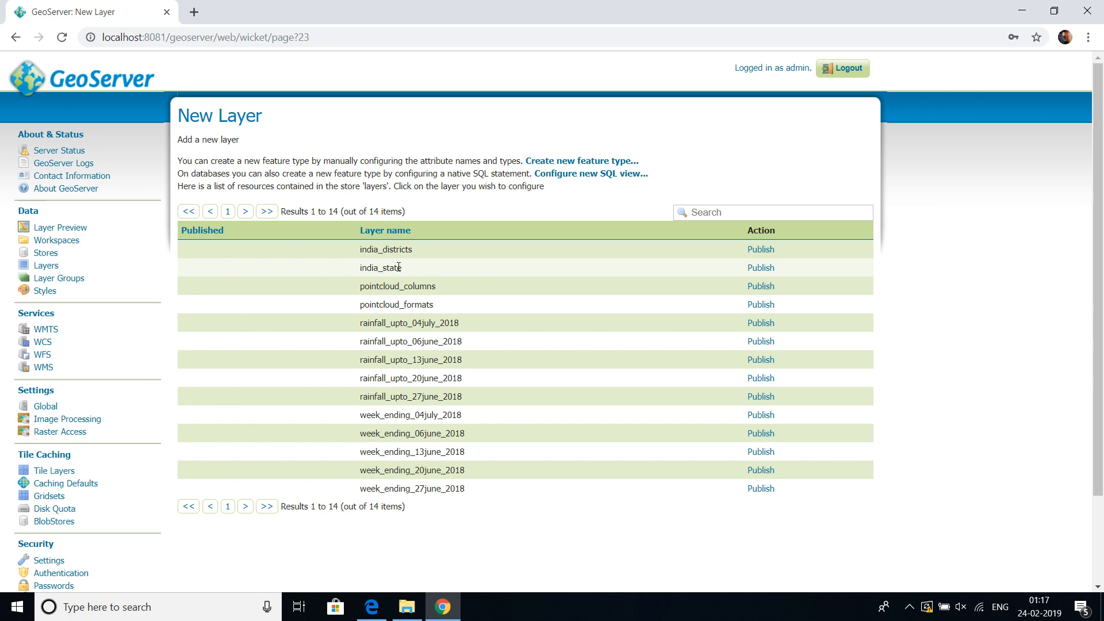
Start publishing the india_state layer, keeping its name and title and leaving the abstract empty.
left_click(759, 268)
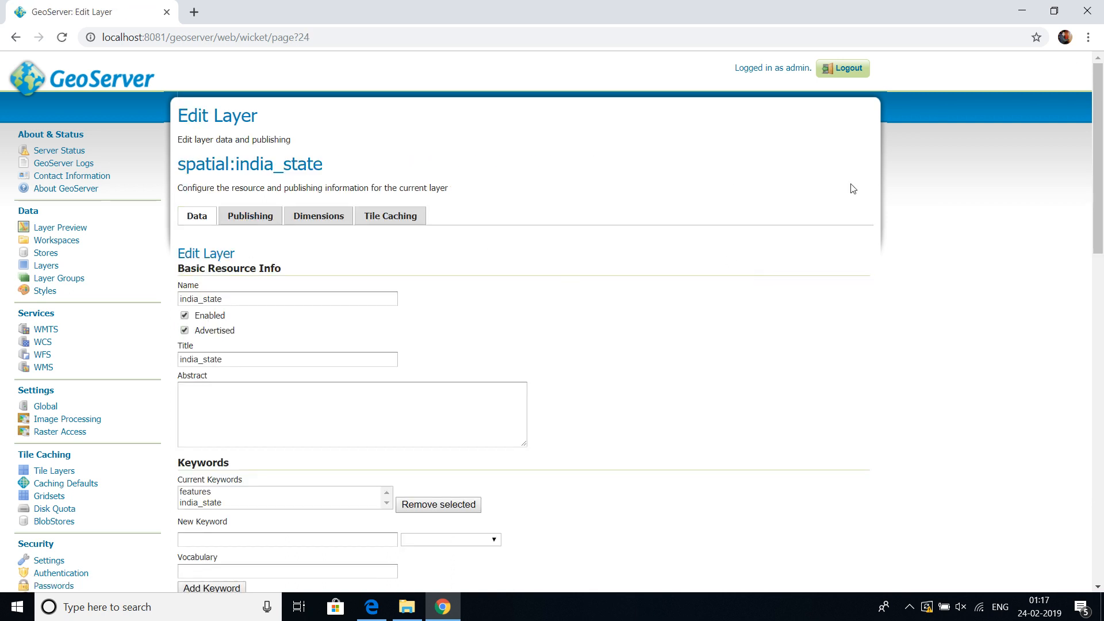
scroll(899, 204, "down", 2)
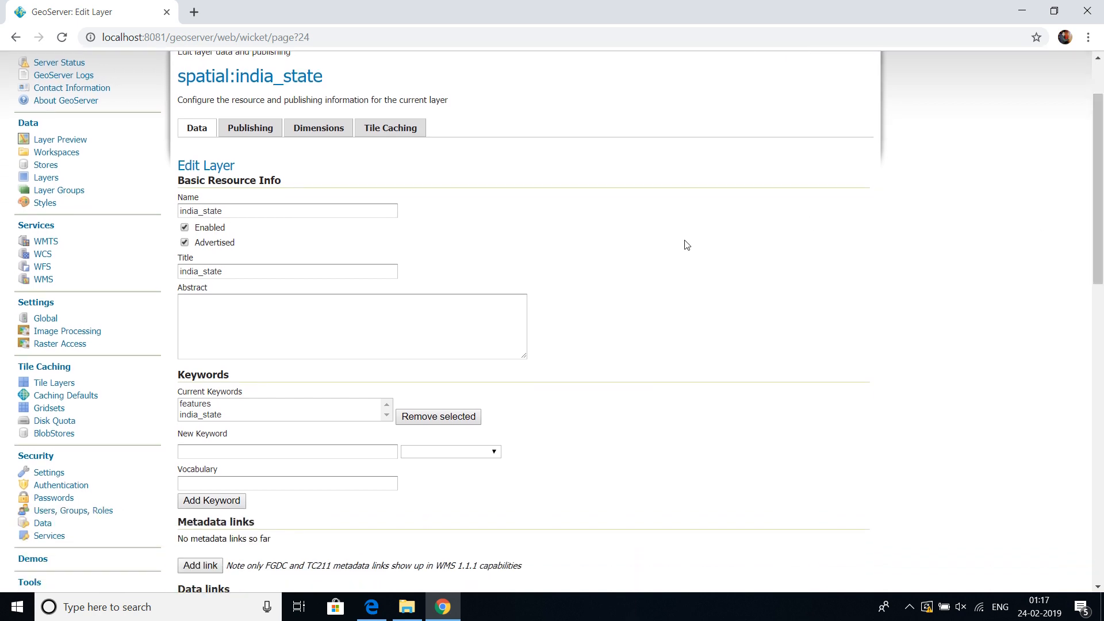
left_click_drag(684, 240, 391, 153)
left_click(322, 270)
left_click(305, 303)
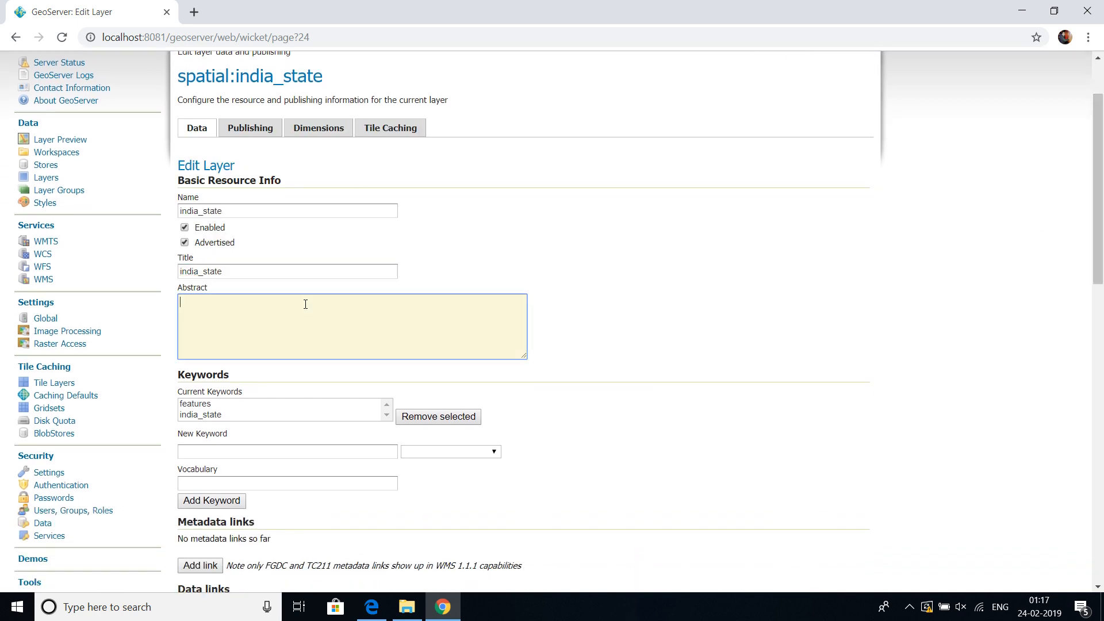
Set the declared SRS of the india_state layer to EPSG:4326.
scroll(1102, 250, "down", 2)
scroll(1102, 250, "down", 5)
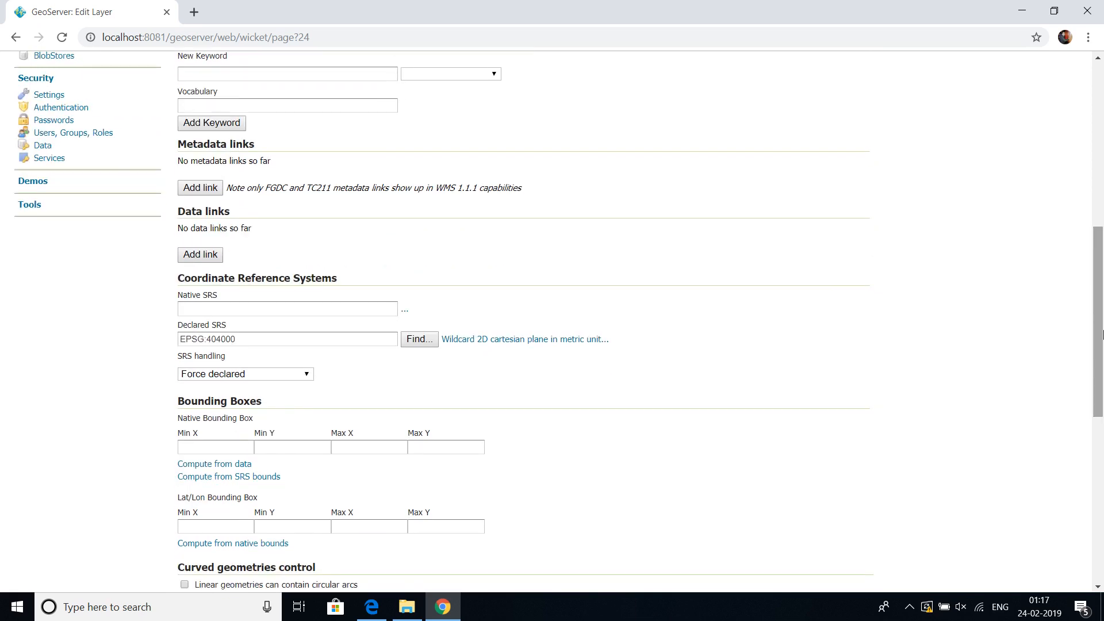
left_click(240, 338)
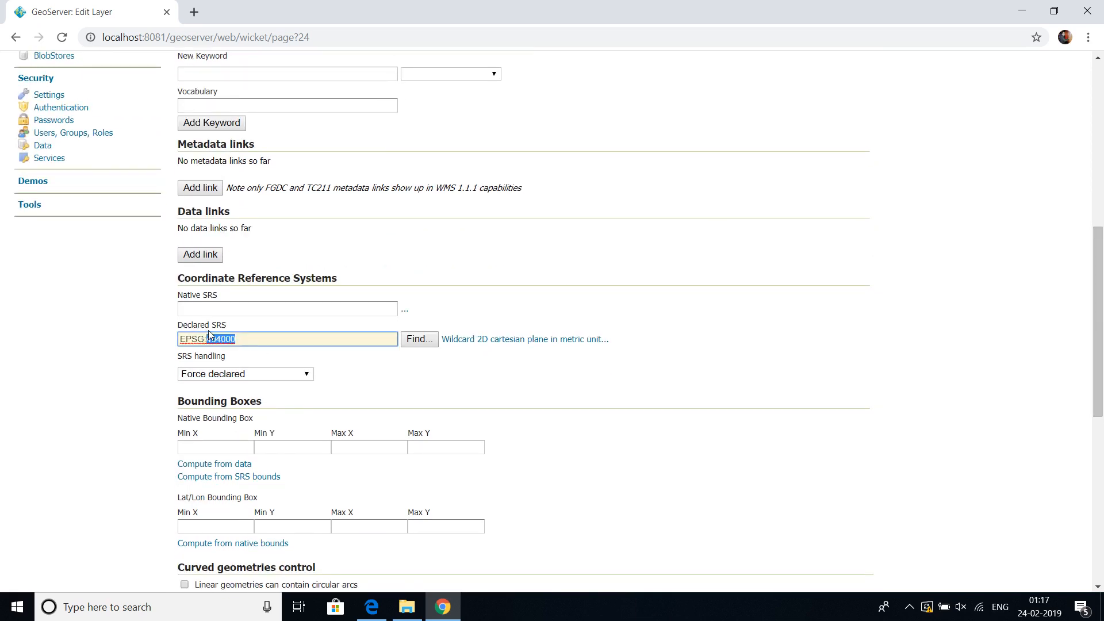
type("326")
left_click(433, 371)
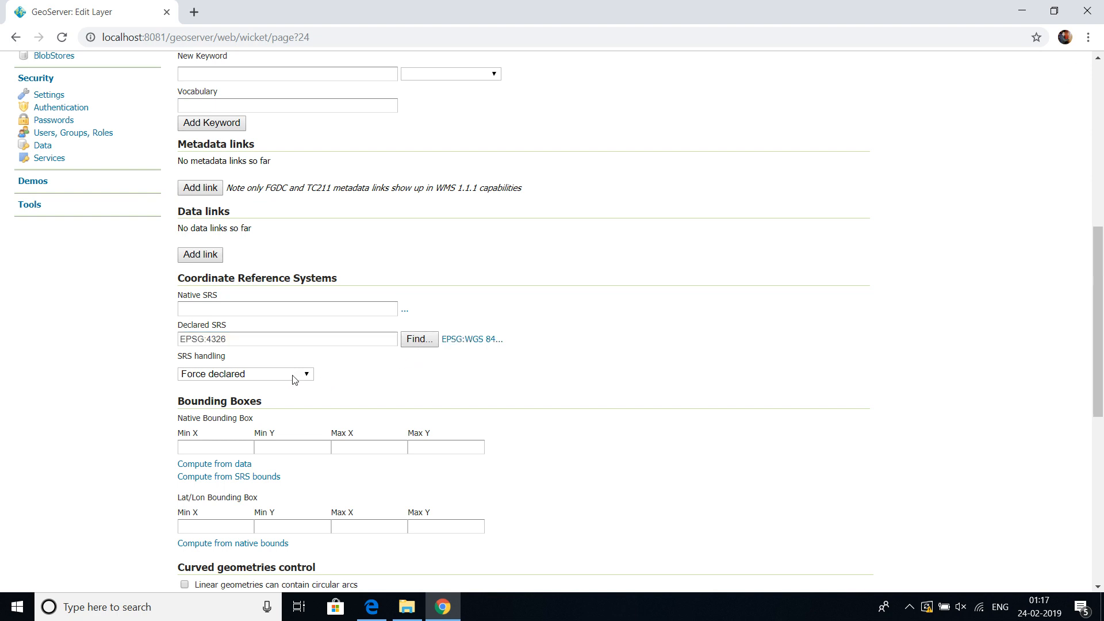
Compute the india_state native bounding box from data and the lat/lon box from native bounds, and save the layer.
left_click(208, 463)
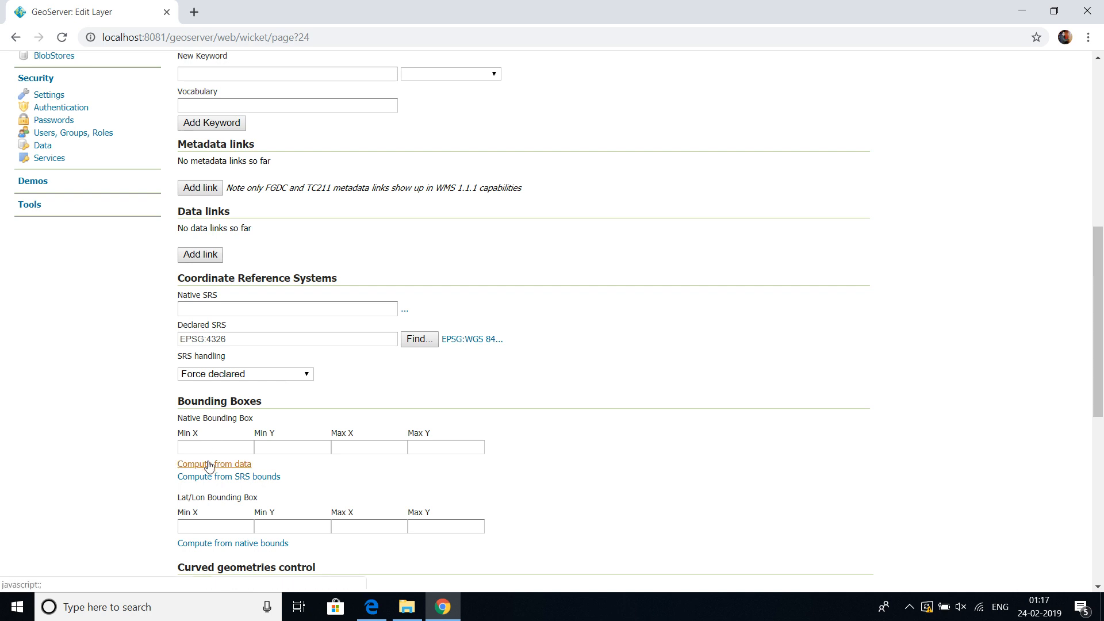
left_click(208, 544)
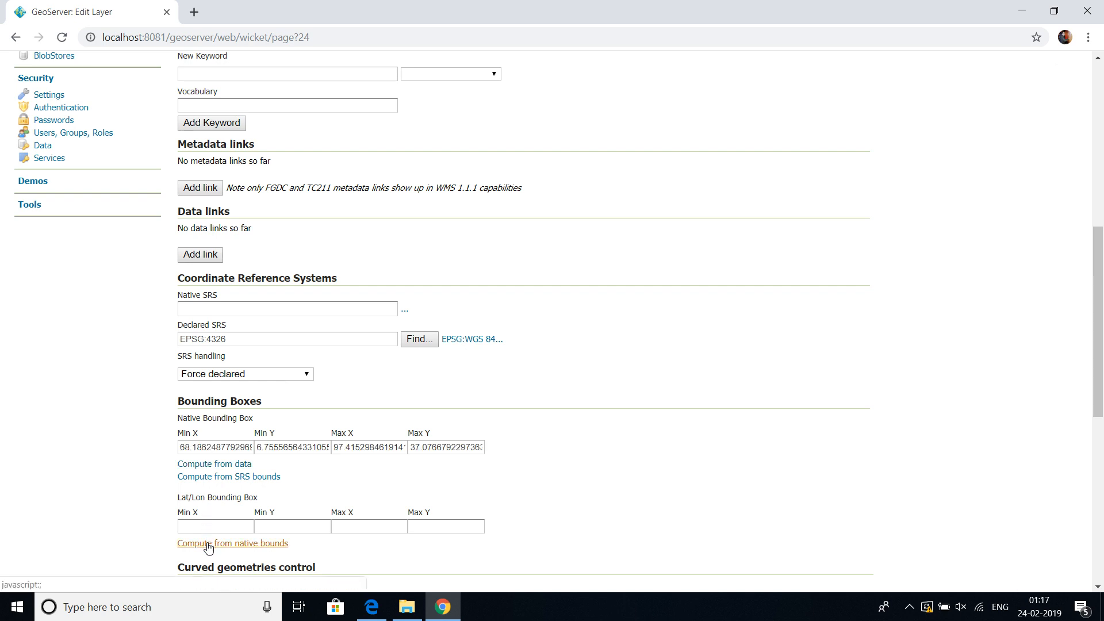
left_click_drag(1101, 245, 1101, 351)
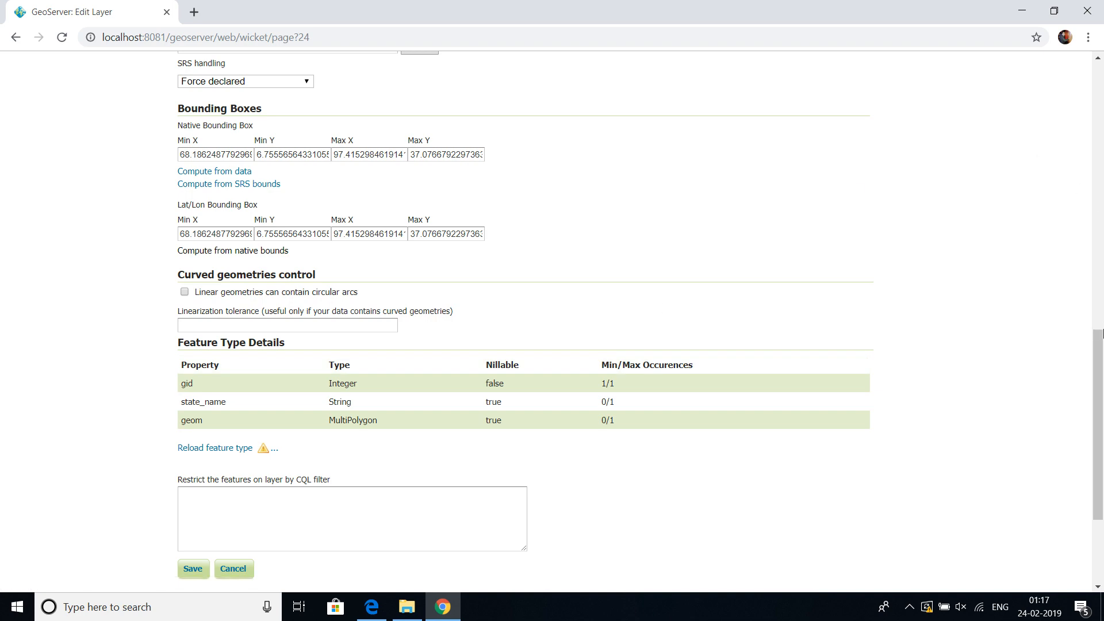
left_click(193, 570)
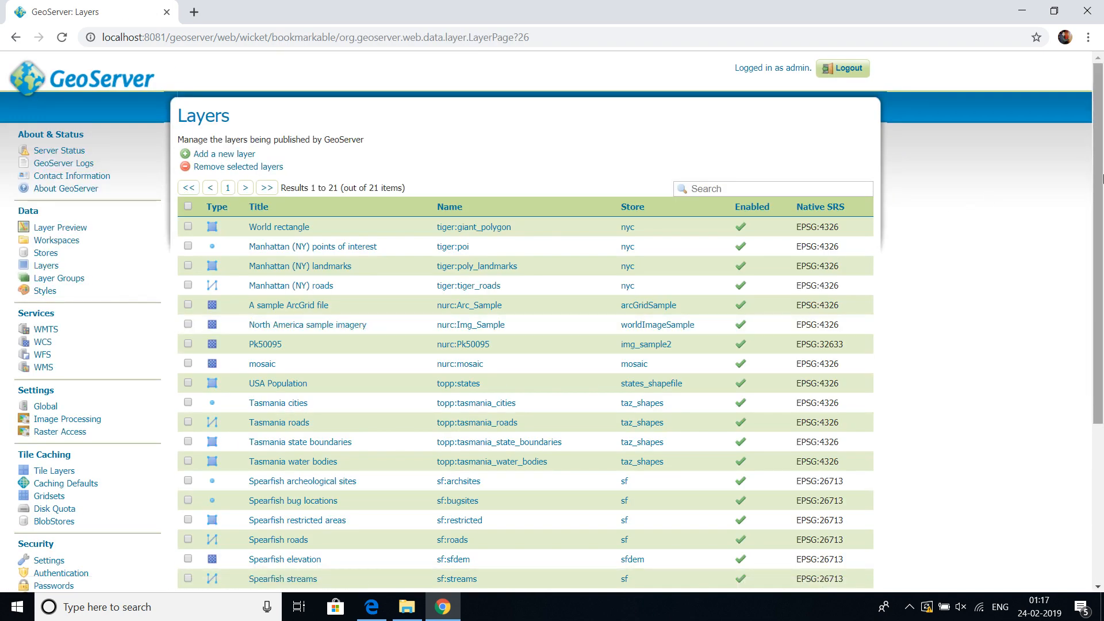
Add a new layer from the spatial:layers store and start publishing rainfall_upto_04july_2018.
mouse_move(1102, 179)
left_mouse_down()
mouse_move(1102, 197)
mouse_move(1101, 177)
left_mouse_up()
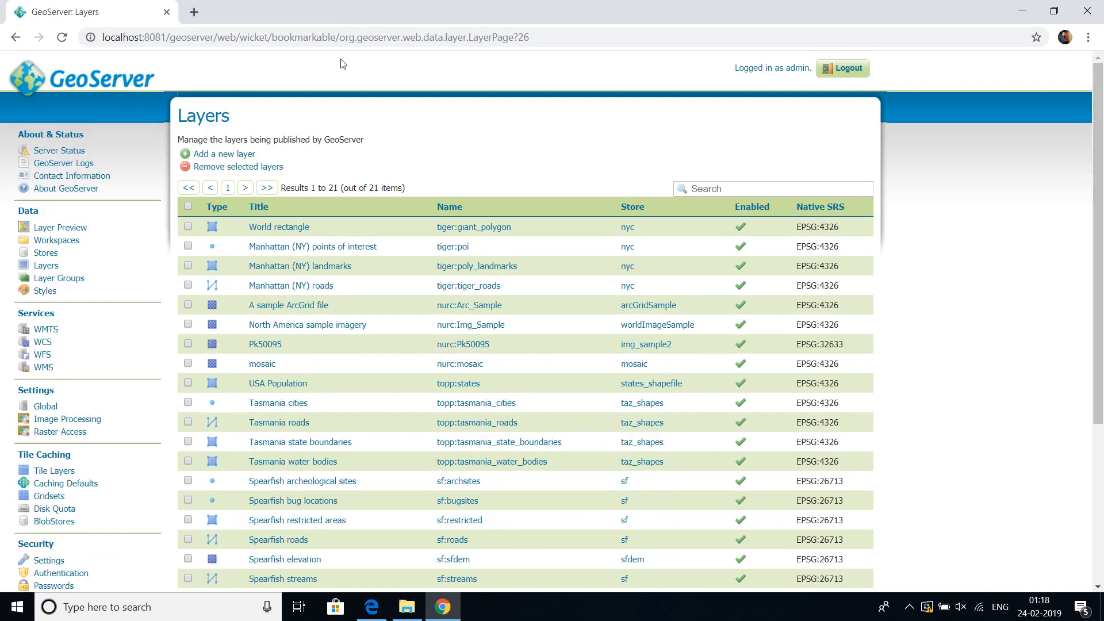
left_click(221, 155)
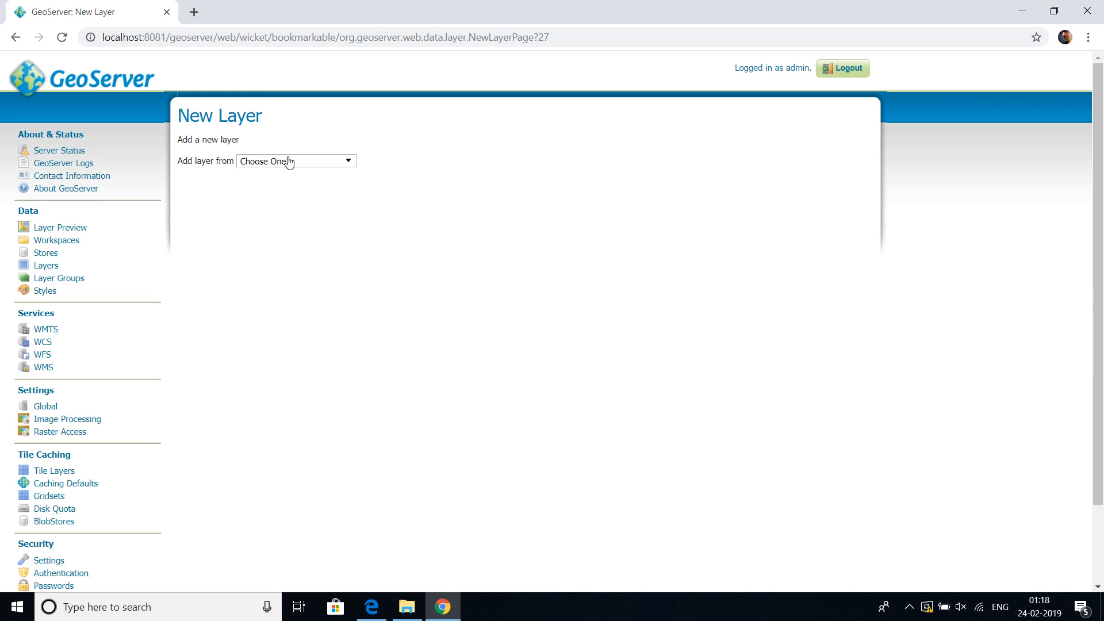
left_click(289, 162)
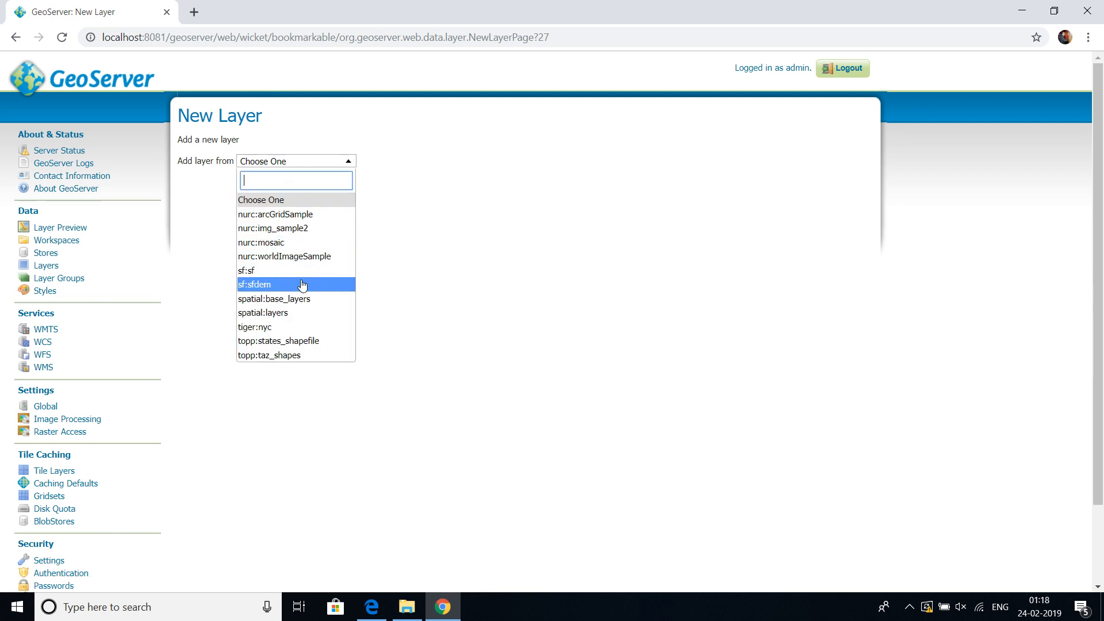
left_click(295, 315)
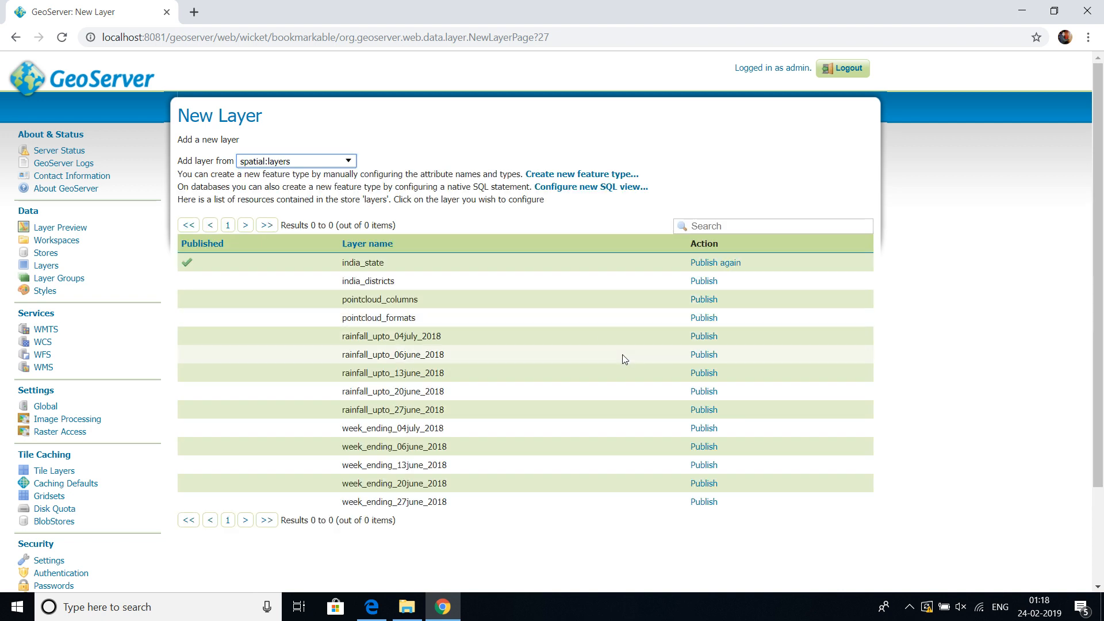
left_click(699, 338)
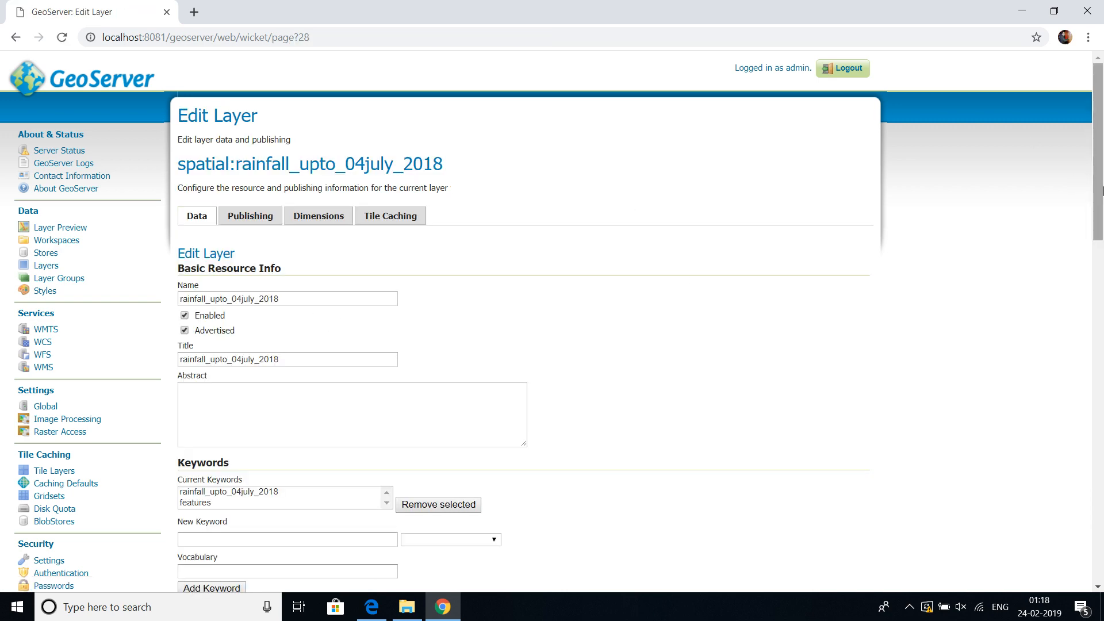
Set the declared SRS of the rainfall_upto_04july_2018 layer to EPSG:4326.
left_click_drag(1098, 187, 1097, 342)
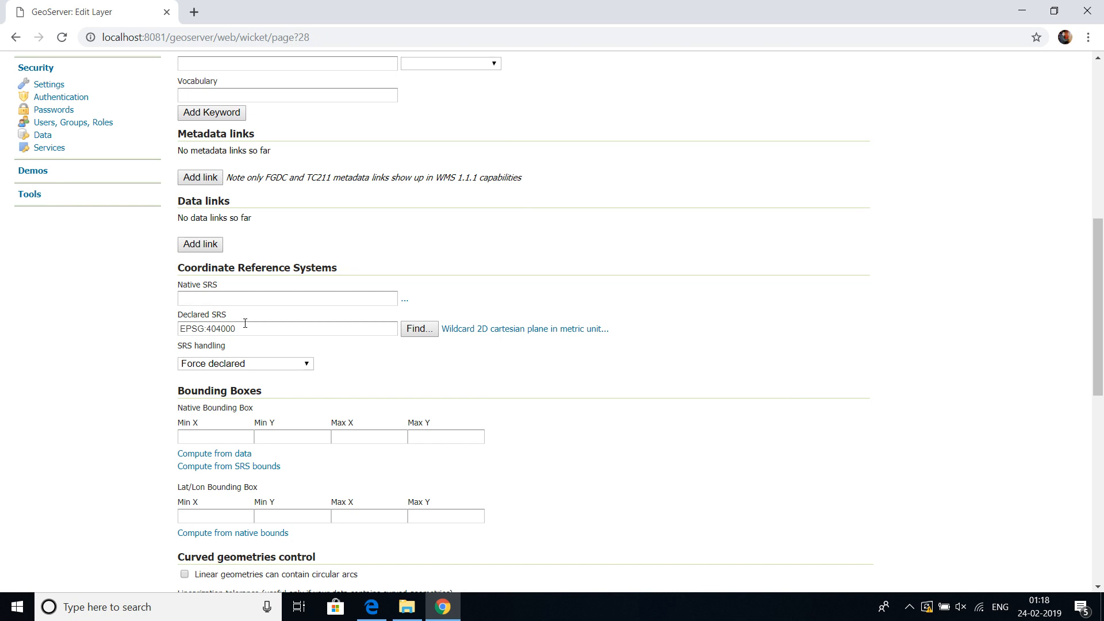
left_click_drag(245, 323, 216, 325)
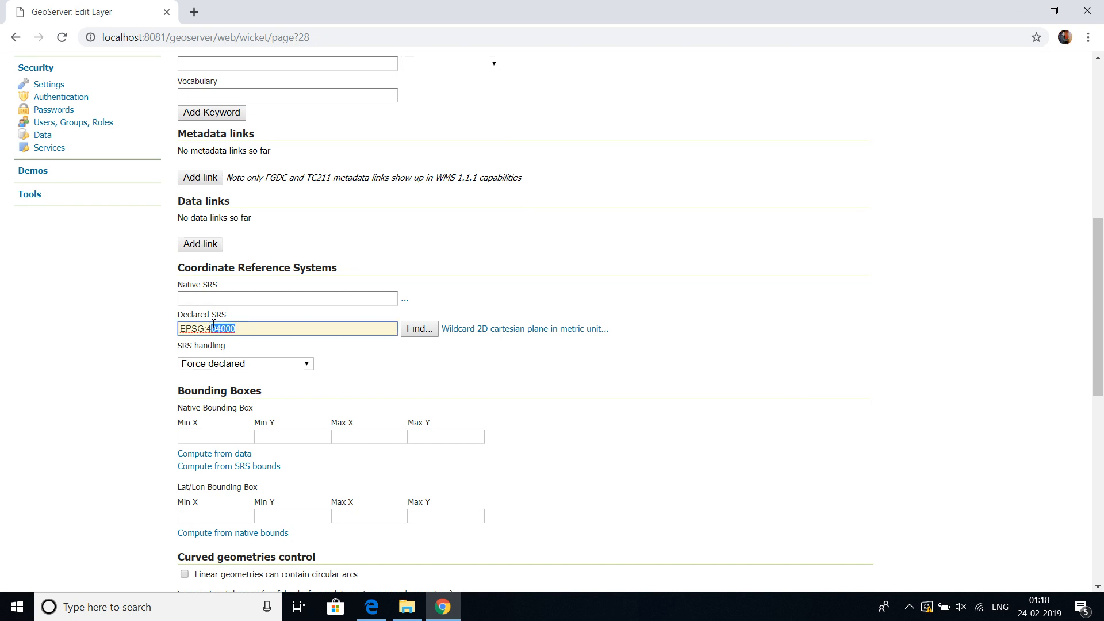
type("326")
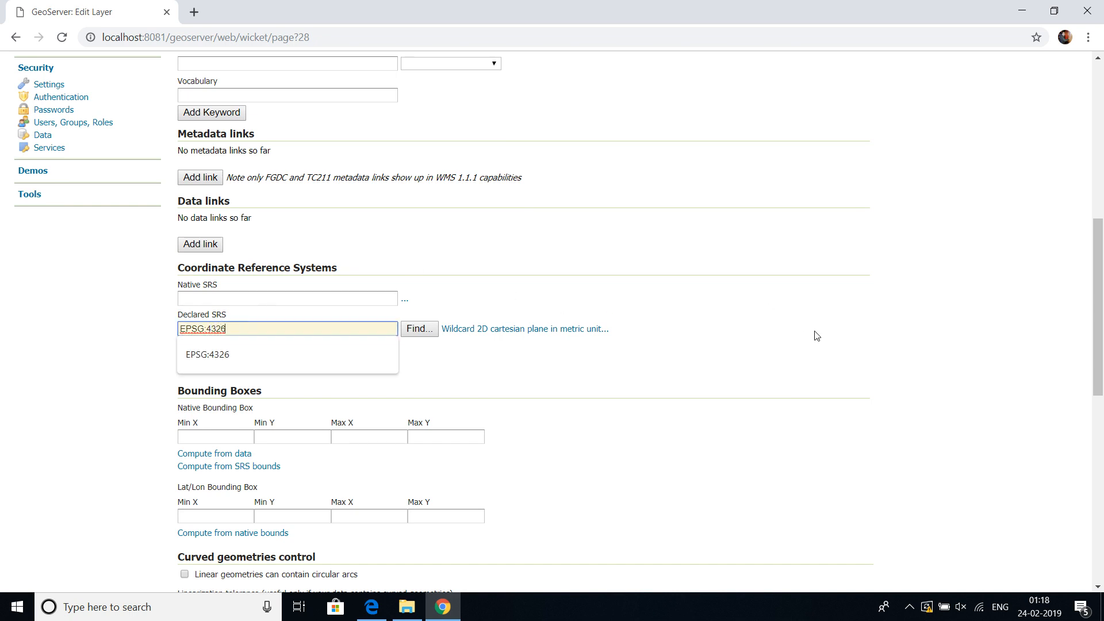
left_click(825, 358)
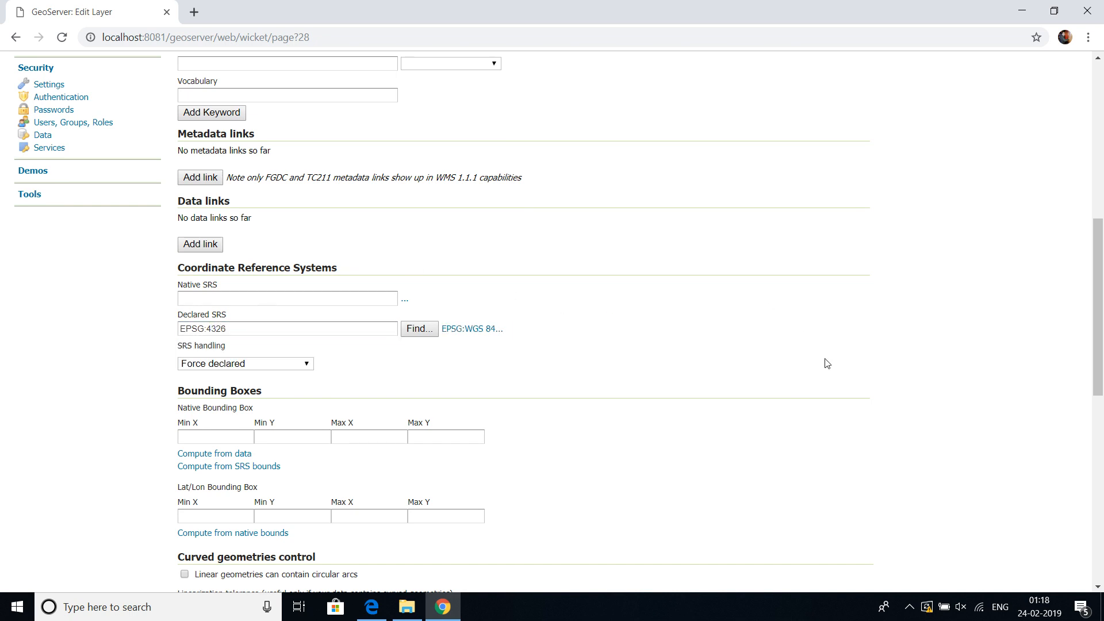
Compute the rainfall_upto_04july_2018 native bounding box from data and the lat/lon box from native bounds, and save the layer.
left_click(215, 453)
left_click(218, 535)
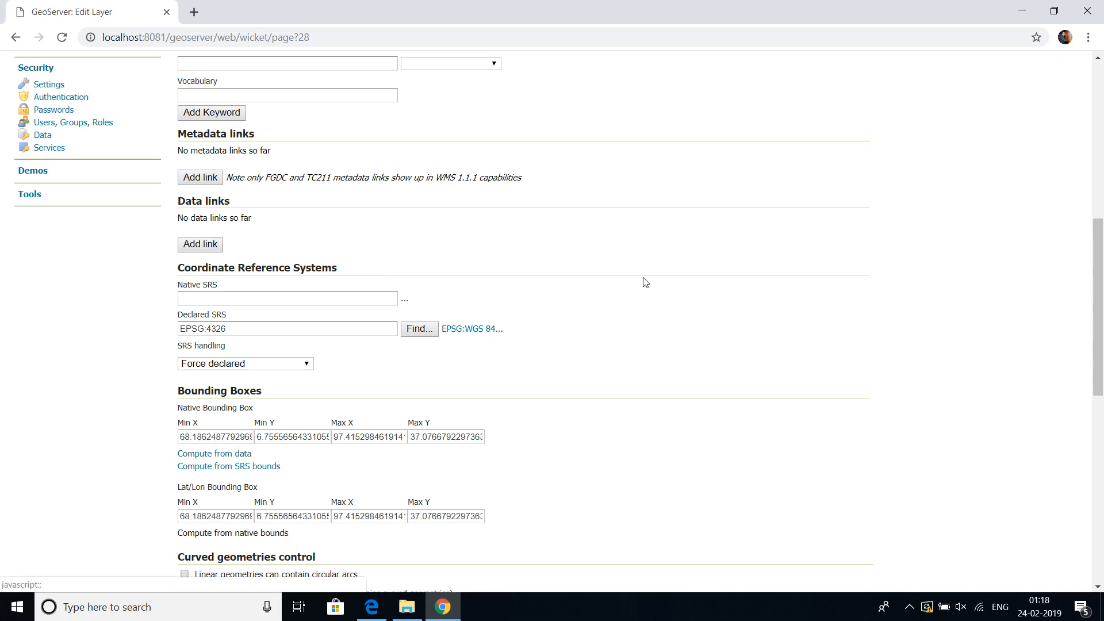
left_click_drag(1101, 264, 1101, 435)
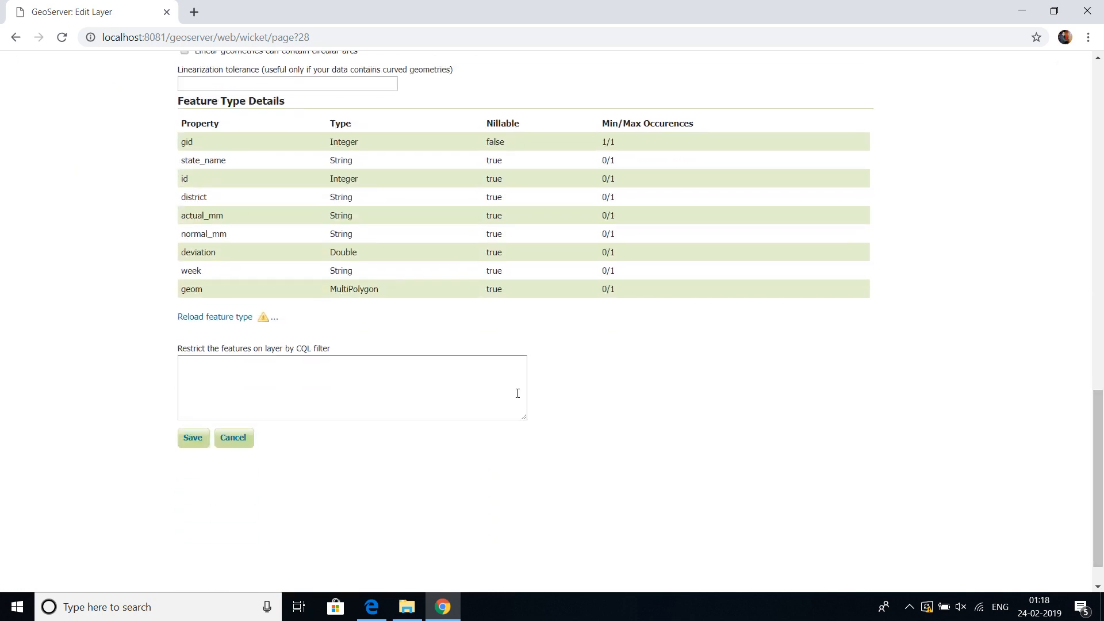
left_click(198, 442)
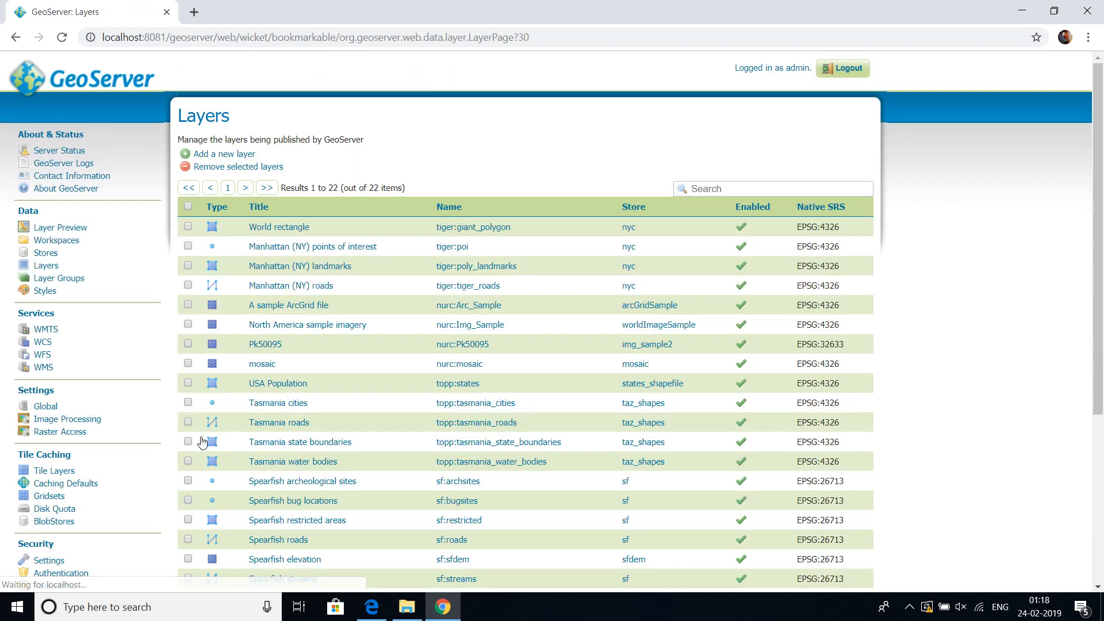
Add a new layer from the spatial:layers store and start publishing rainfall_upto_27june_2018.
left_click(247, 154)
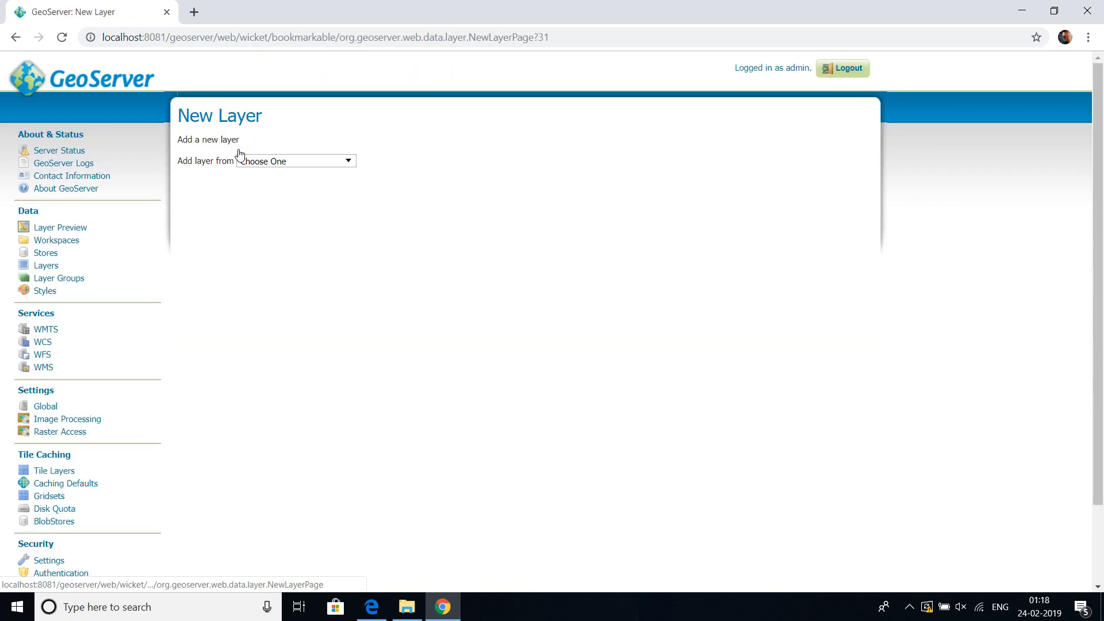
left_click(343, 162)
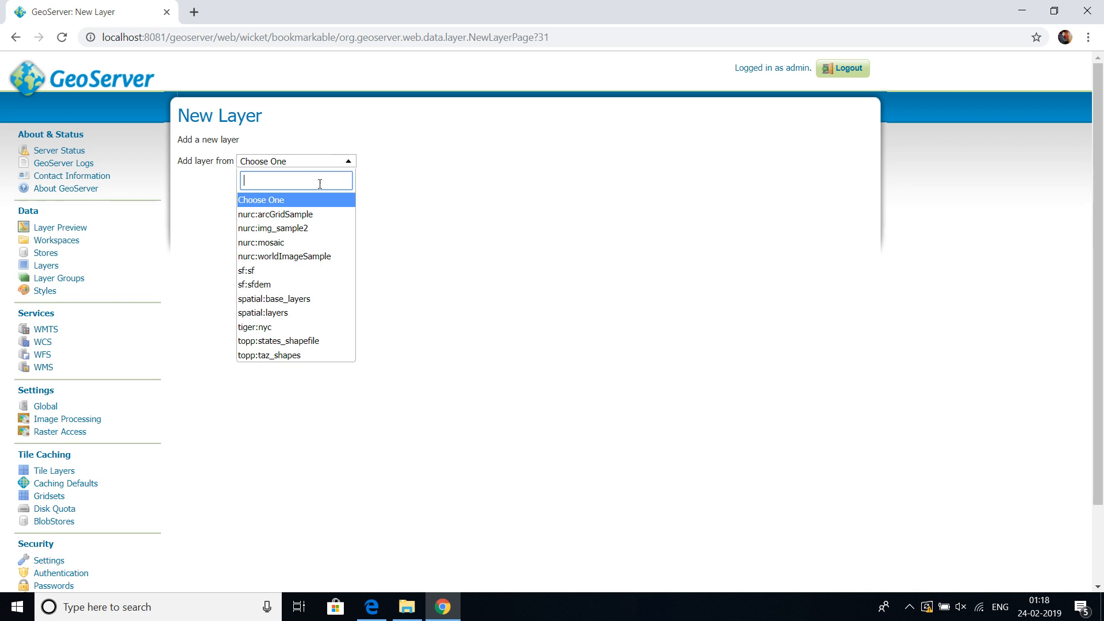
left_click(286, 318)
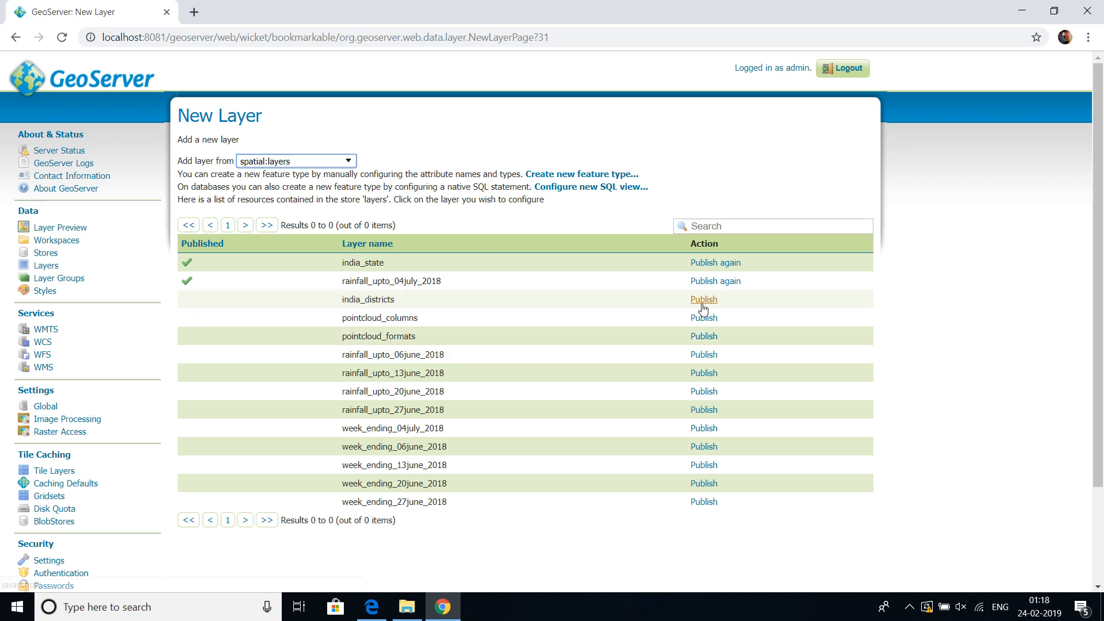
left_click(704, 411)
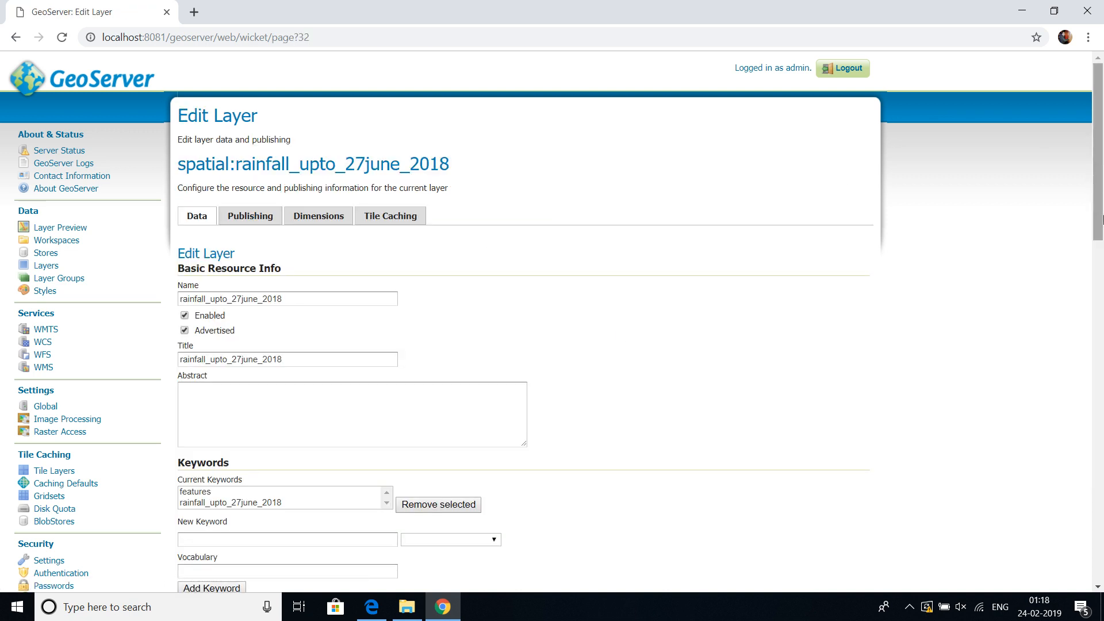
Set the declared SRS of the rainfall_upto_27june_2018 layer to EPSG:4326.
left_click_drag(1098, 218, 1101, 443)
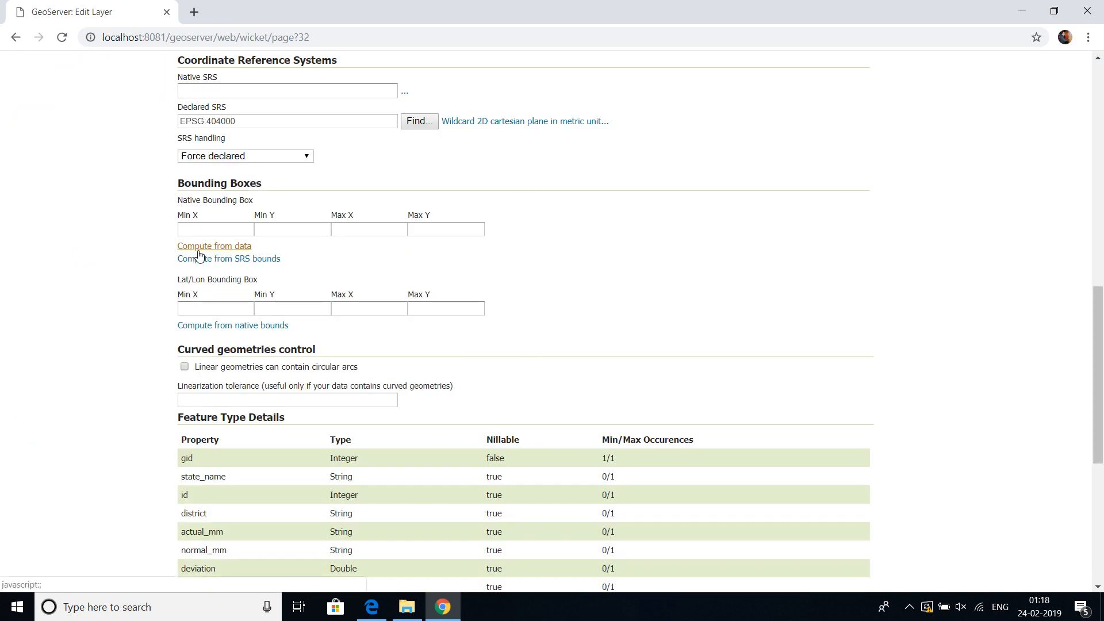
left_click_drag(280, 118, 214, 118)
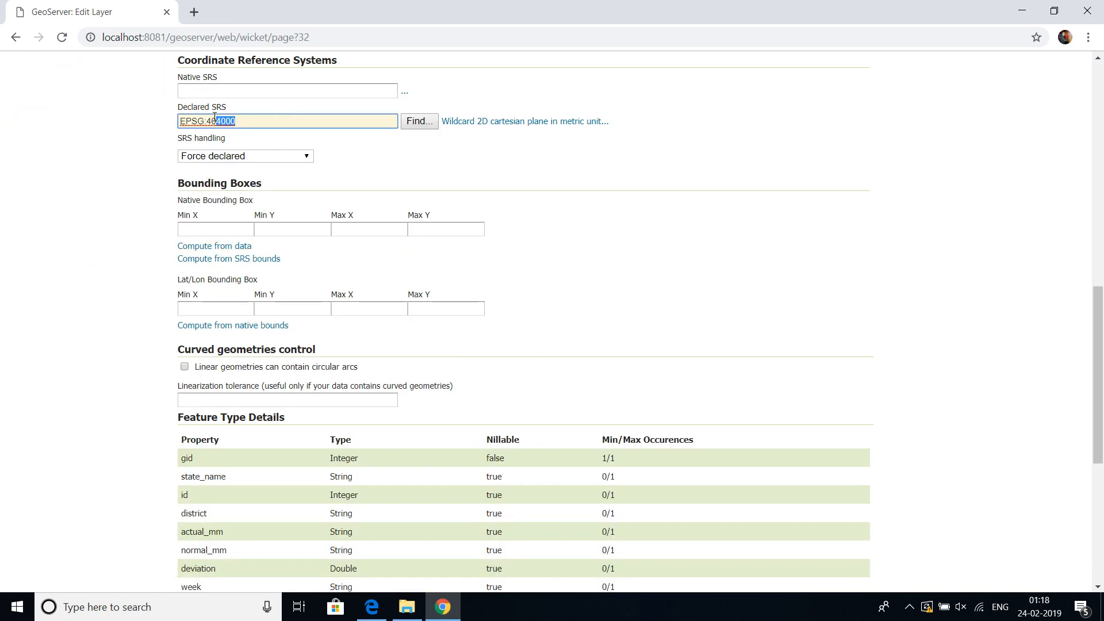
type("326")
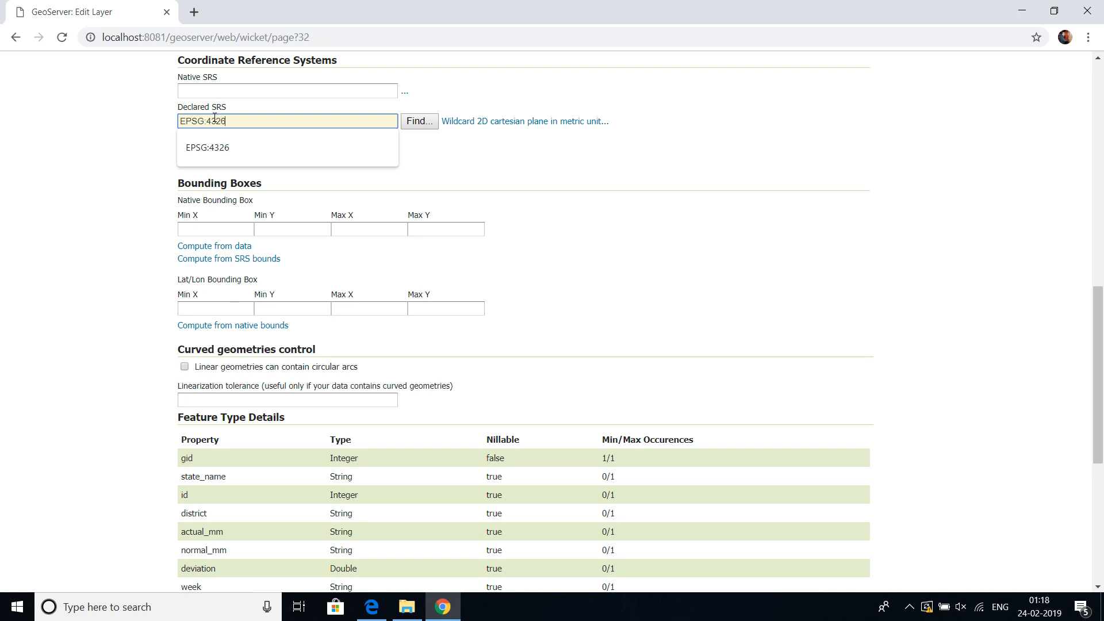
left_click(222, 147)
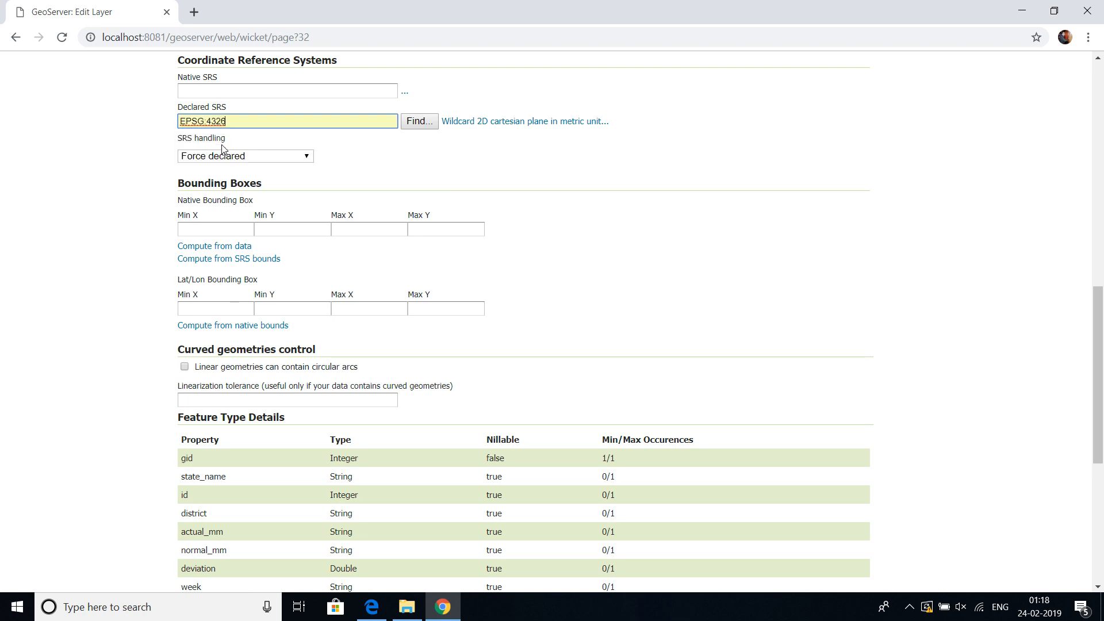
Compute the rainfall_upto_27june_2018 native bounding box from data and the lat/lon box from native bounds, and save the layer.
left_click(229, 246)
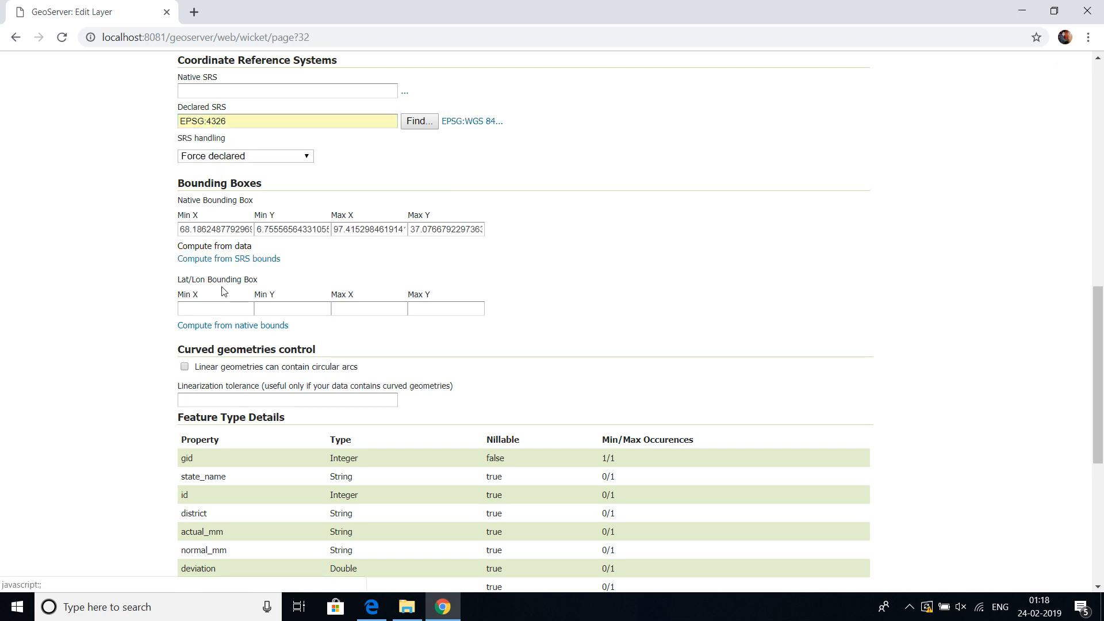
left_click(227, 325)
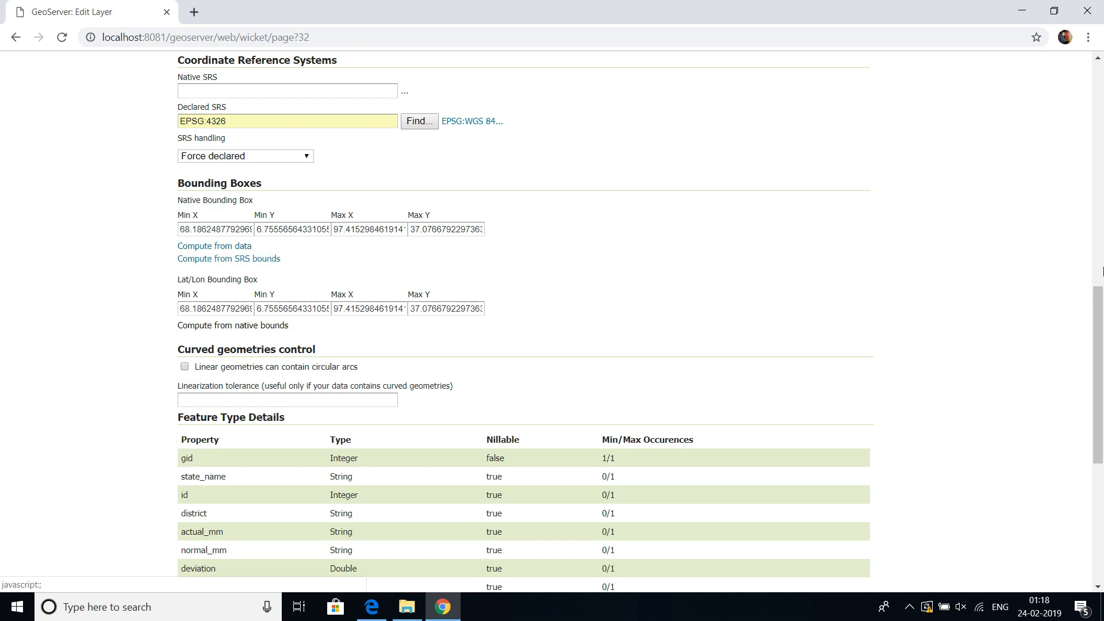
scroll(1101, 310, "down", 4)
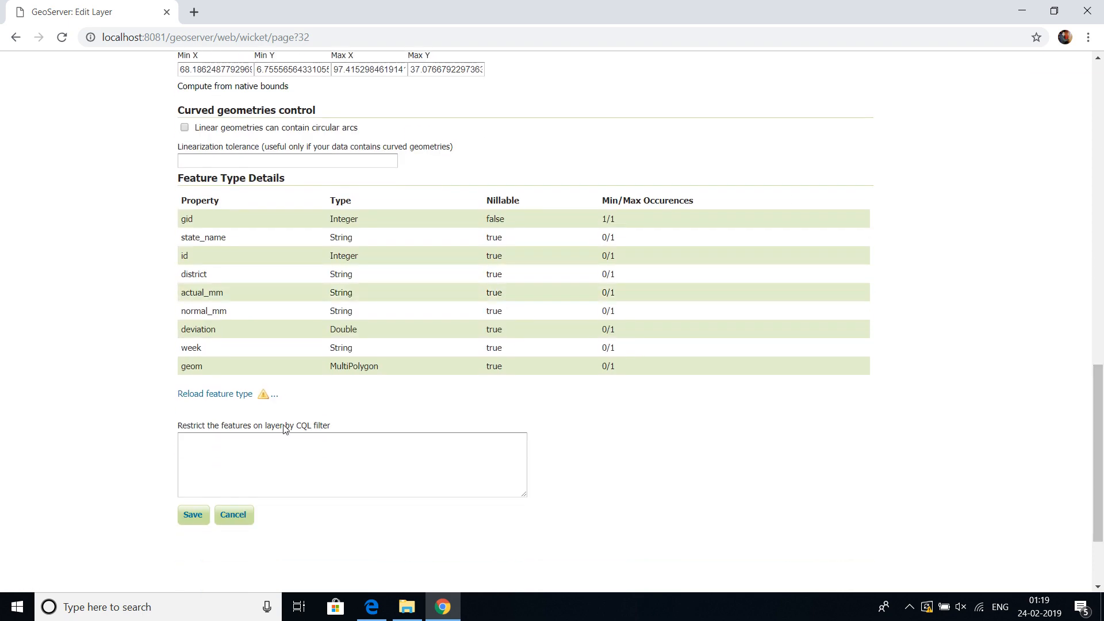
left_click(190, 507)
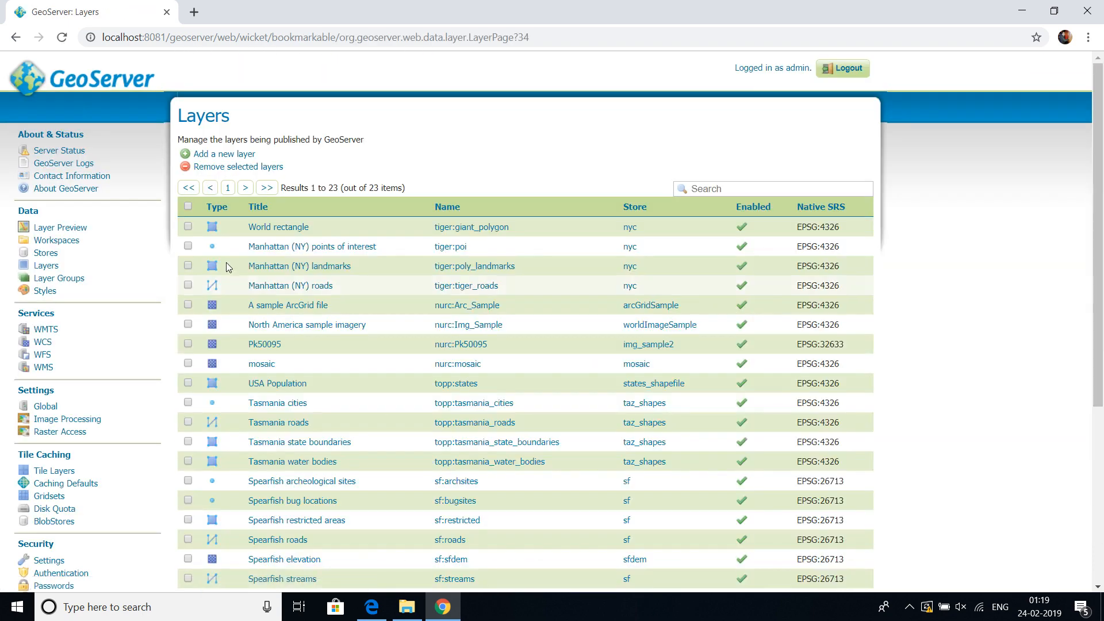
Add a new layer from the spatial:base_layers store and start publishing India_MSBD.
left_click(218, 154)
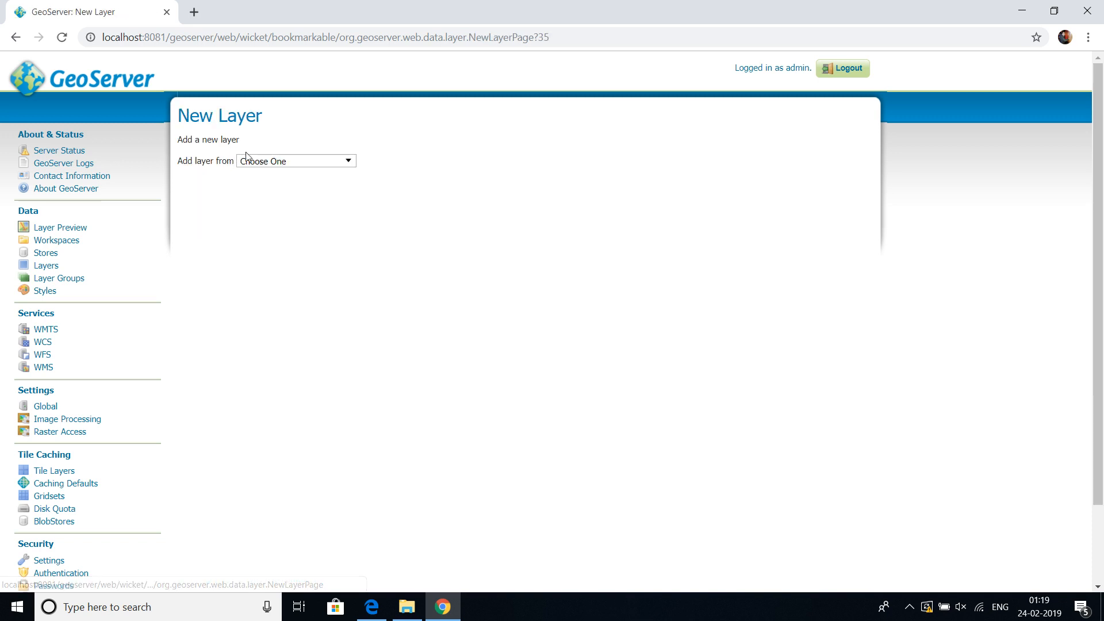
left_click(263, 164)
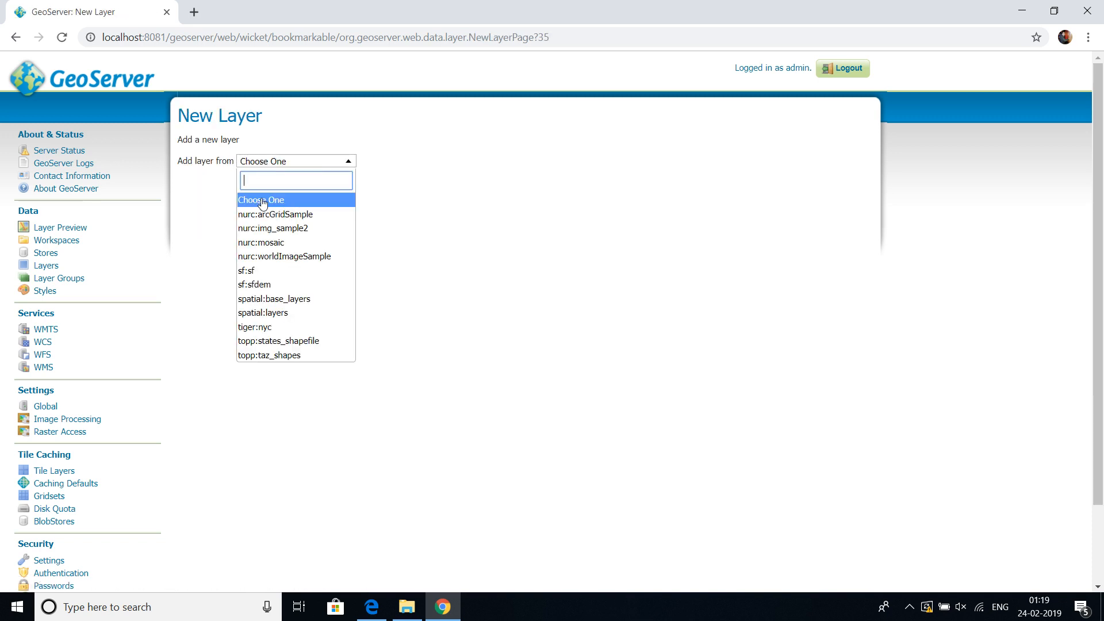
left_click(313, 303)
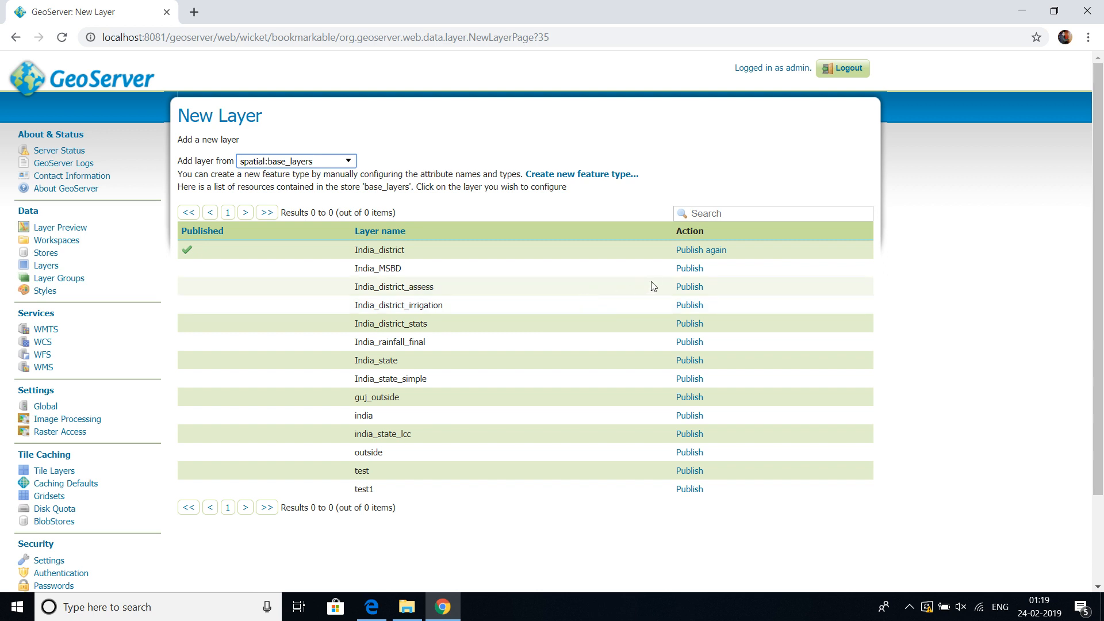
left_click(688, 270)
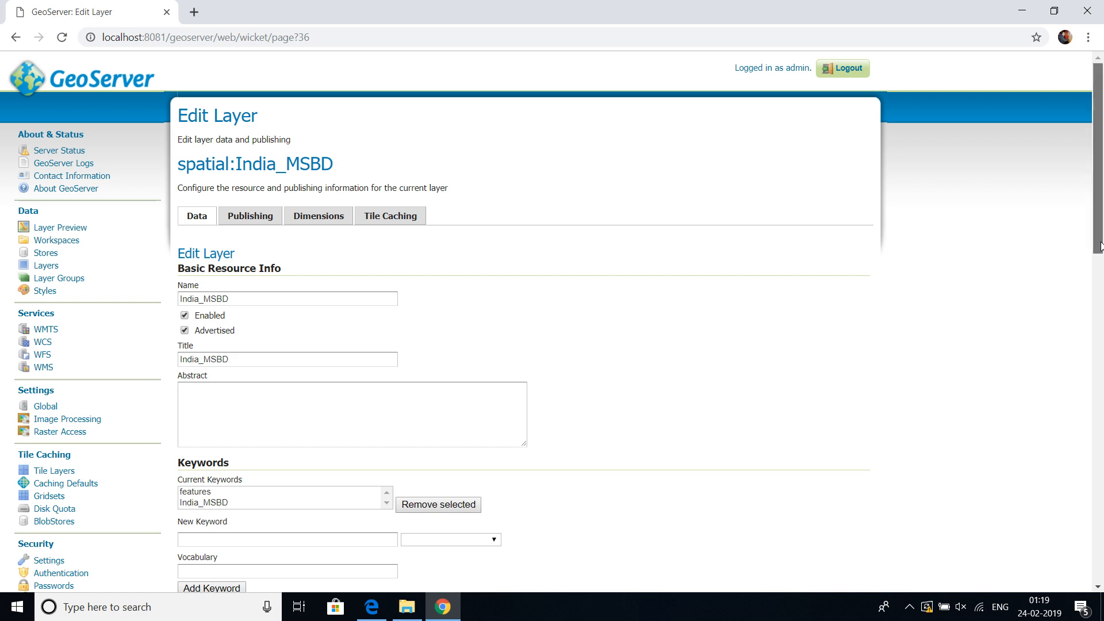
Set the declared SRS of the India_MSBD layer to EPSG:4326.
left_click_drag(1099, 243, 1099, 332)
left_click_drag(479, 402, 188, 374)
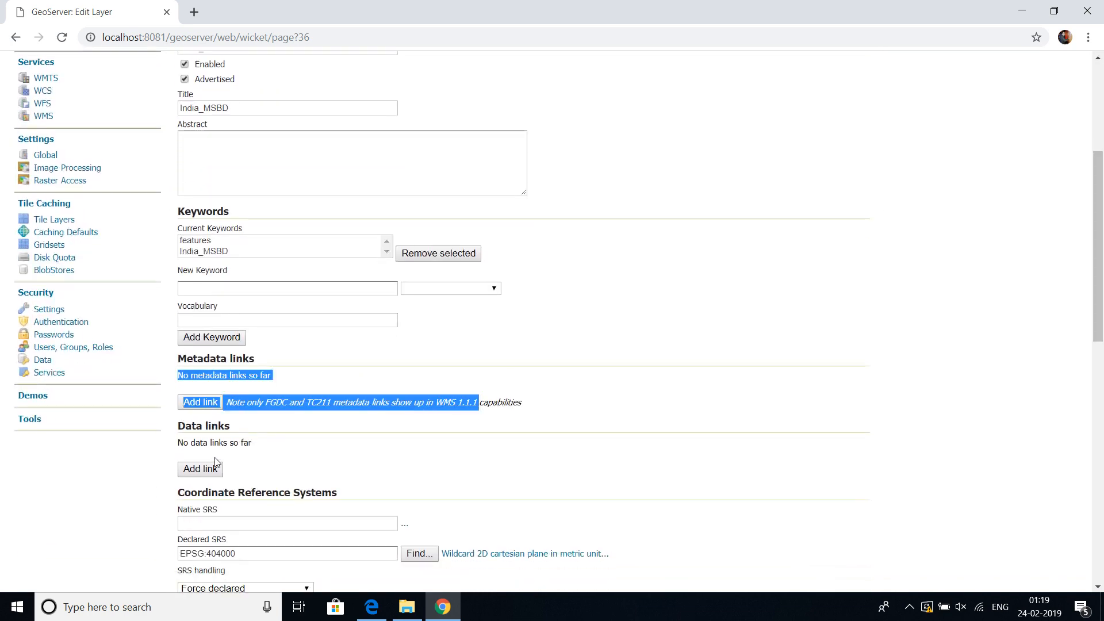
left_click_drag(246, 551, 213, 550)
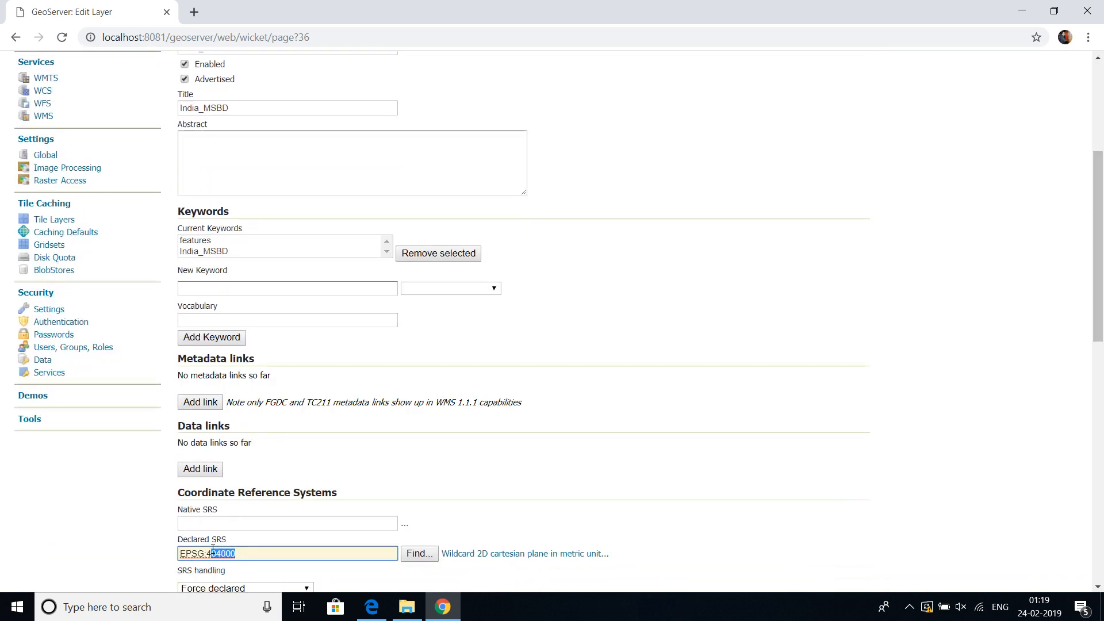
type("326")
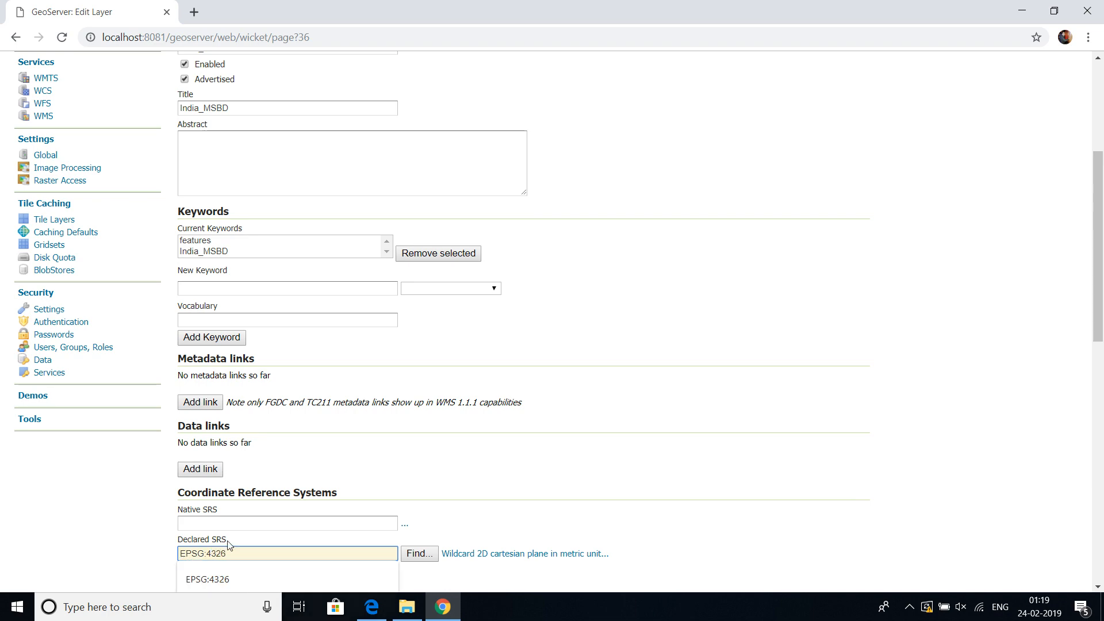
left_click_drag(1092, 263, 1092, 313)
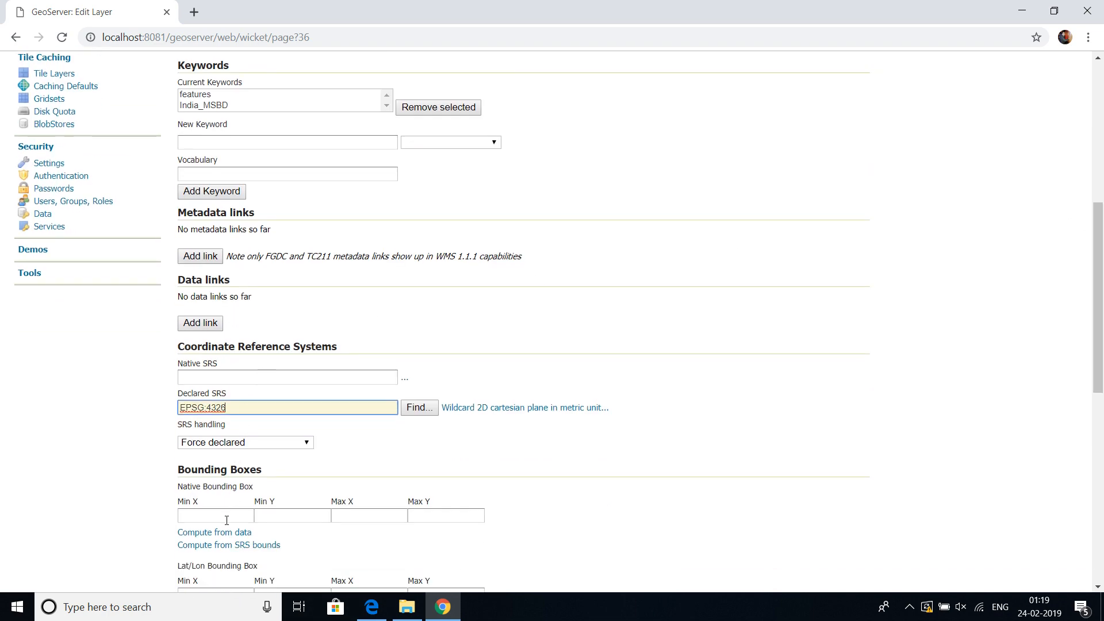
key("Tab")
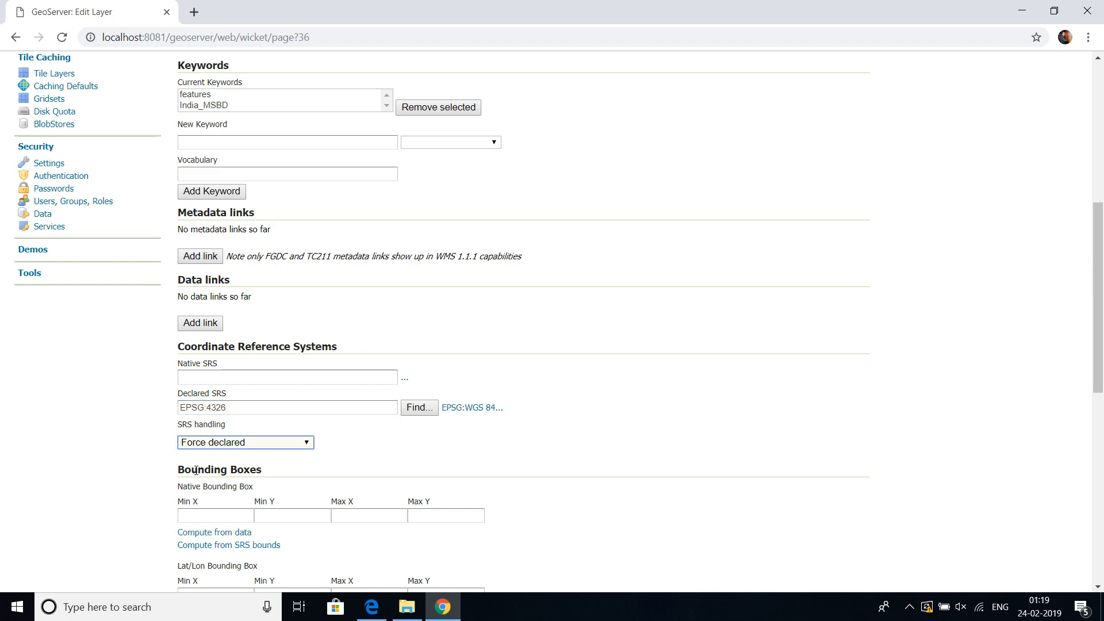
Compute the India_MSBD native bounding box from data and the lat/lon box from native bounds, and save the layer.
left_click(196, 530)
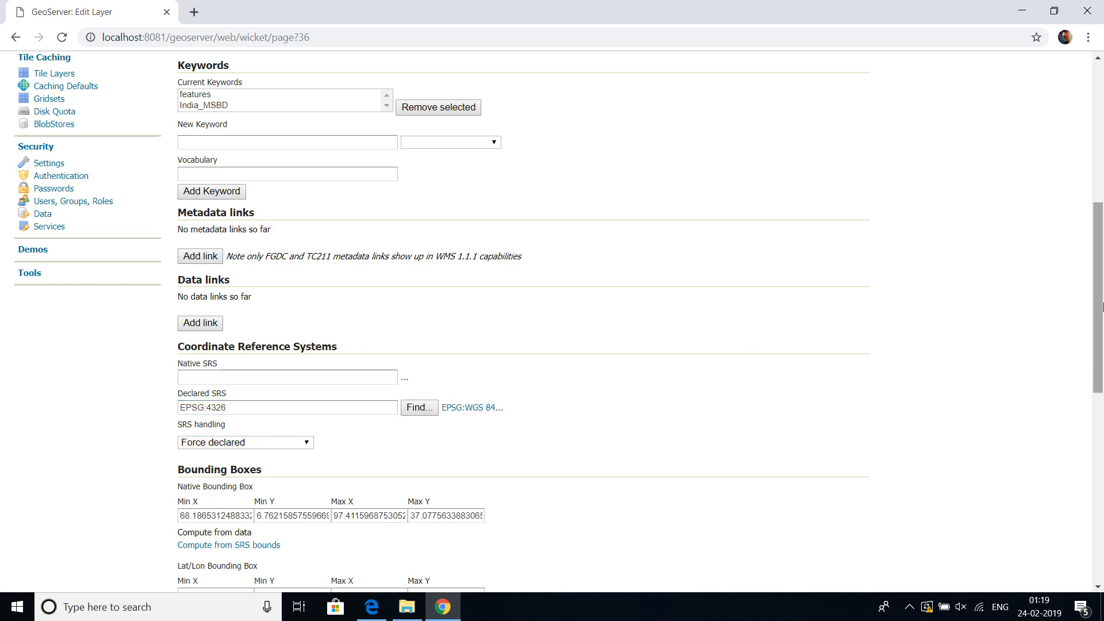
scroll(1101, 307, "down", 3)
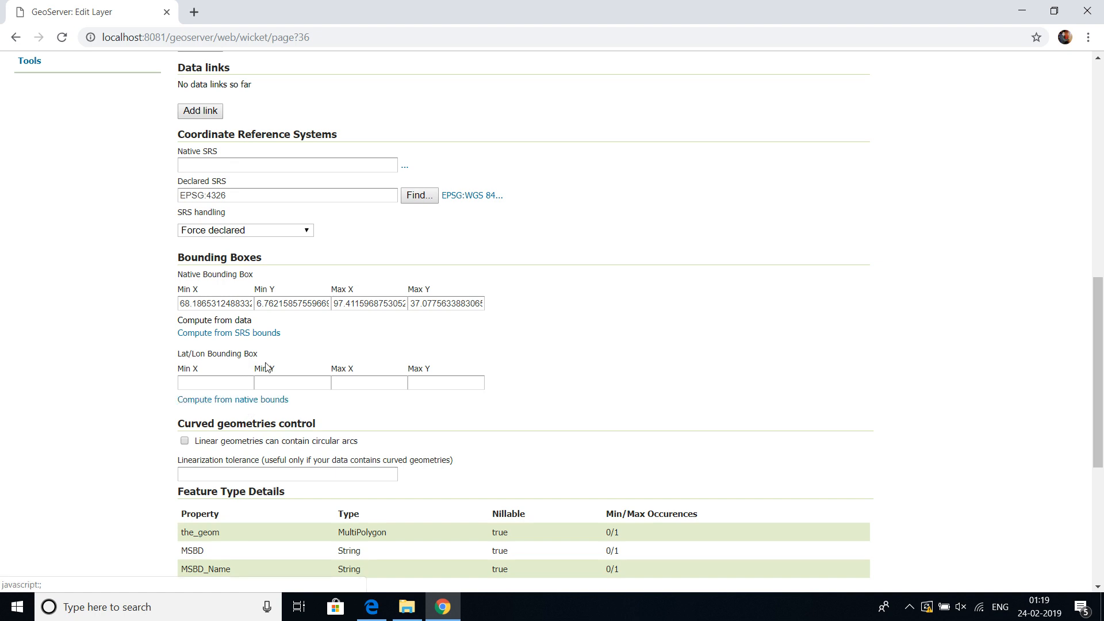
left_click(236, 399)
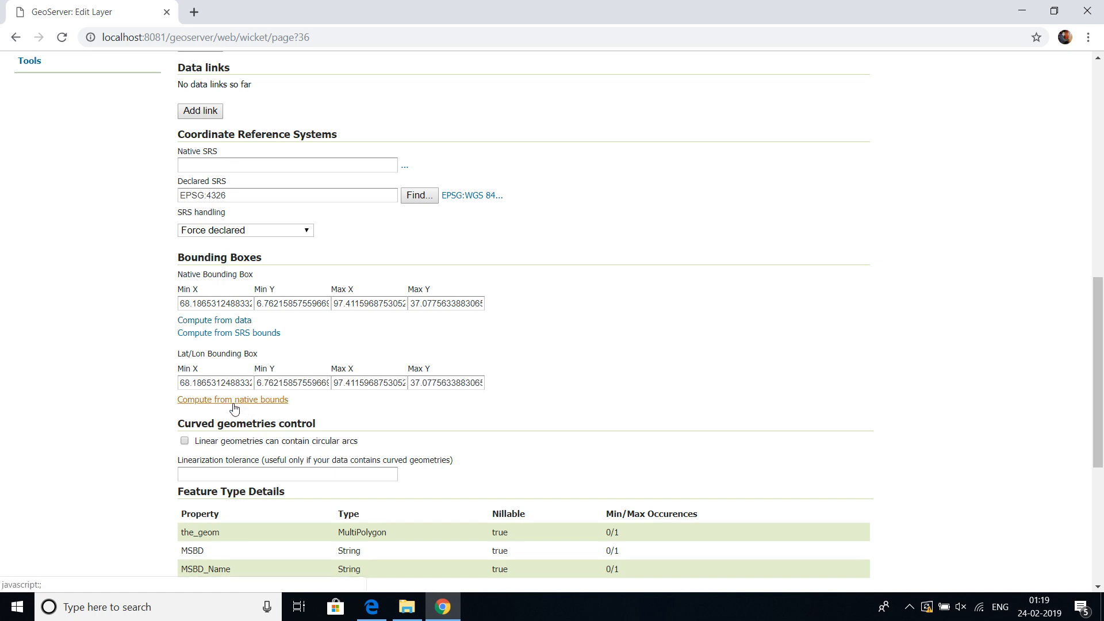
left_click_drag(1098, 278, 1098, 392)
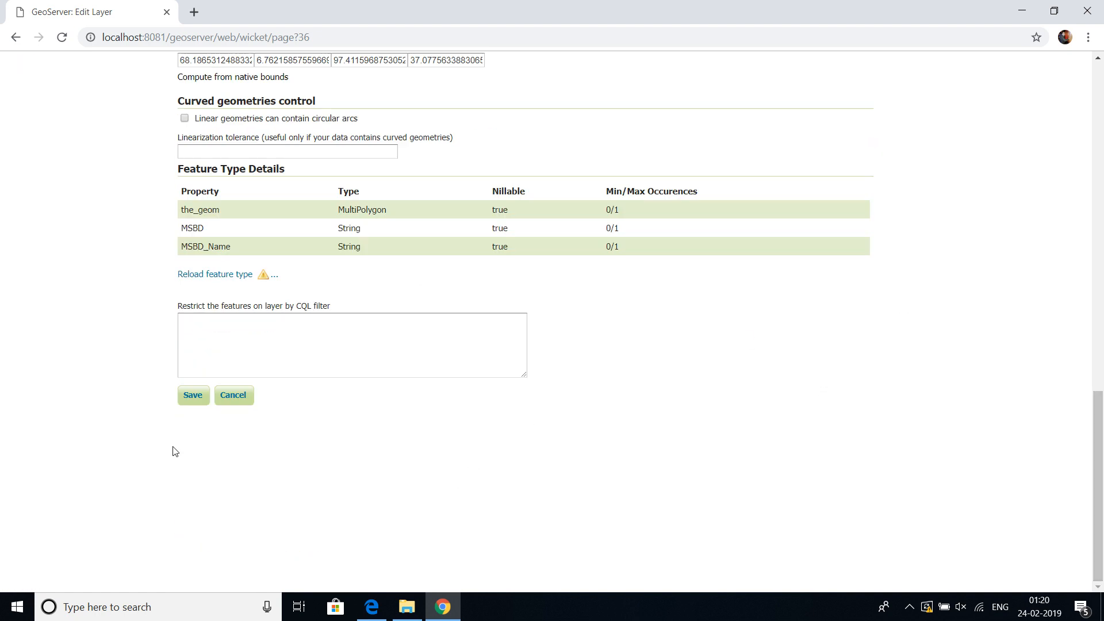
left_click(190, 395)
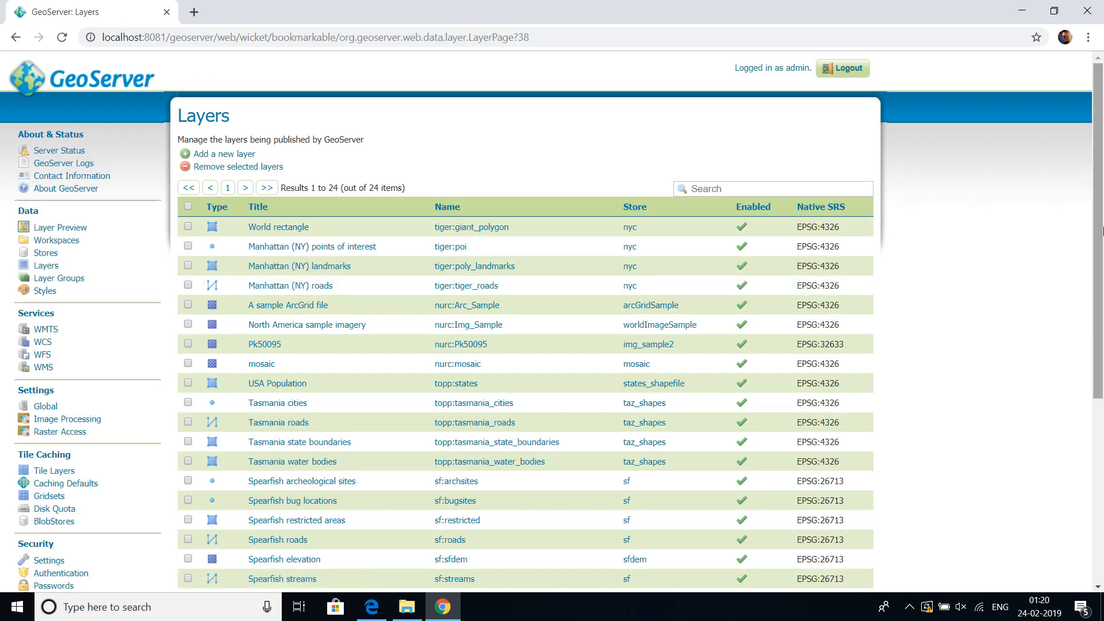
Check the published layers list, preview the india_state layer in OpenLayers and examine the attributes of the Madhya Pradesh feature.
left_click_drag(1101, 230, 1100, 413)
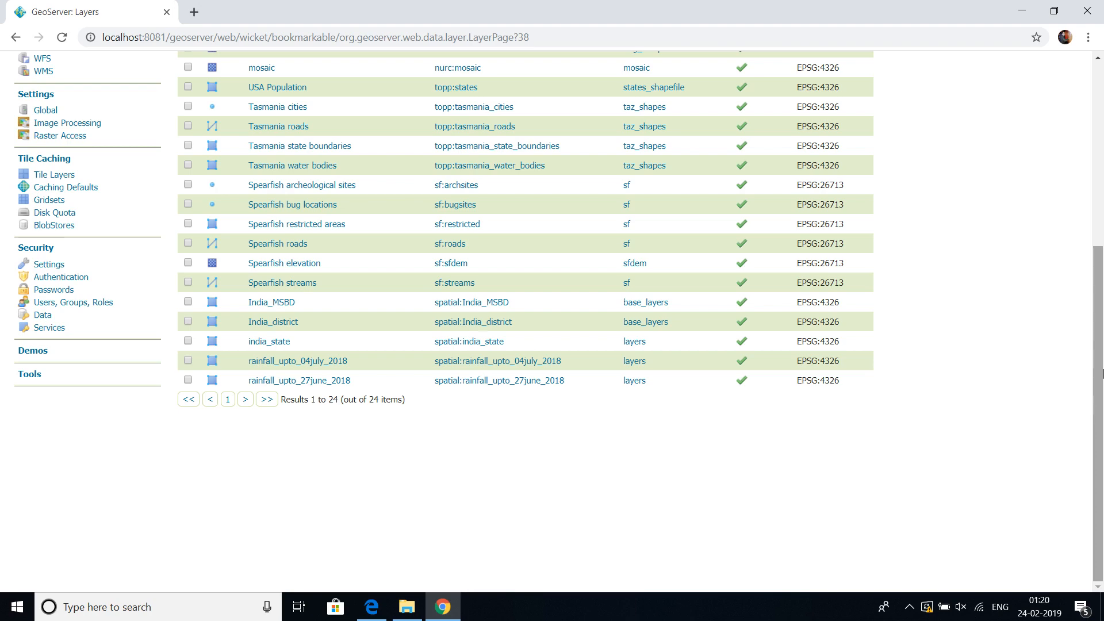
left_click_drag(1098, 374, 1098, 191)
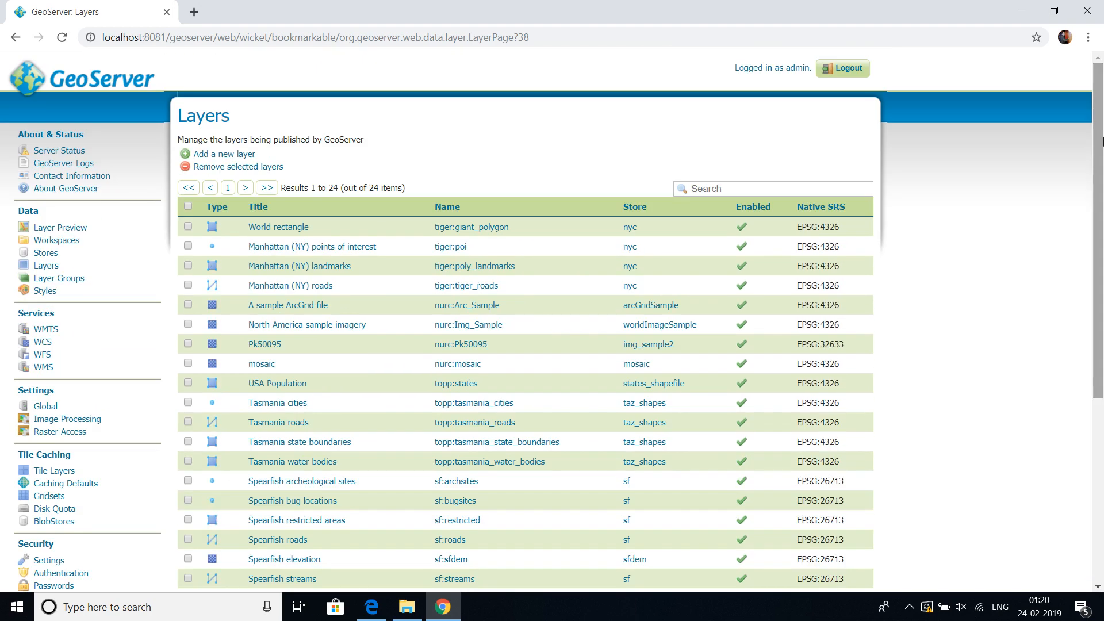
left_click(41, 232)
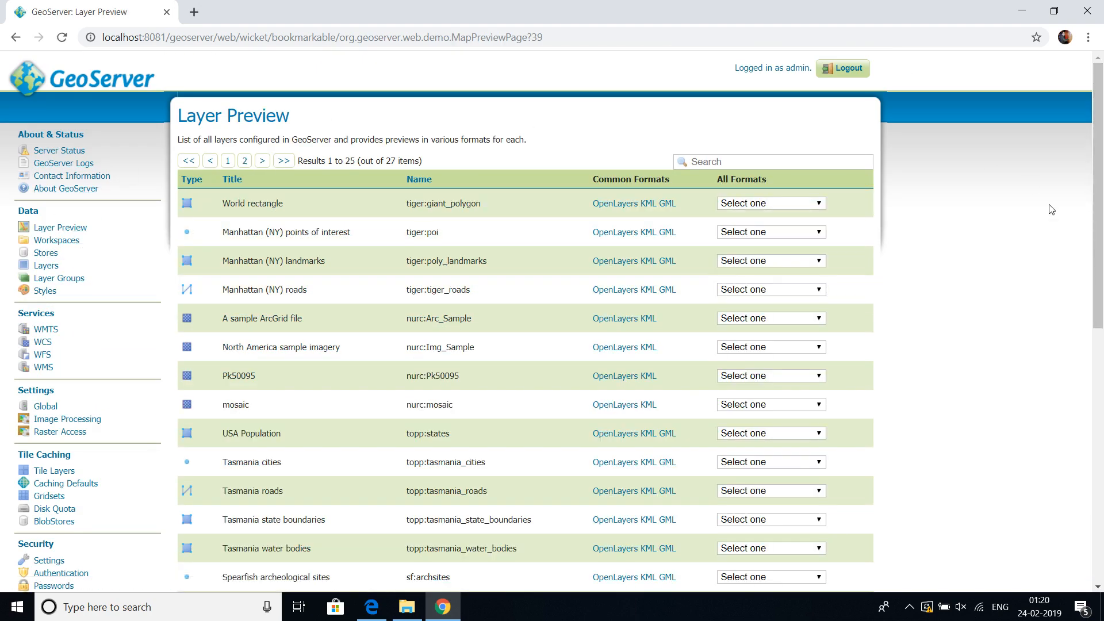
left_click_drag(1098, 187, 1101, 403)
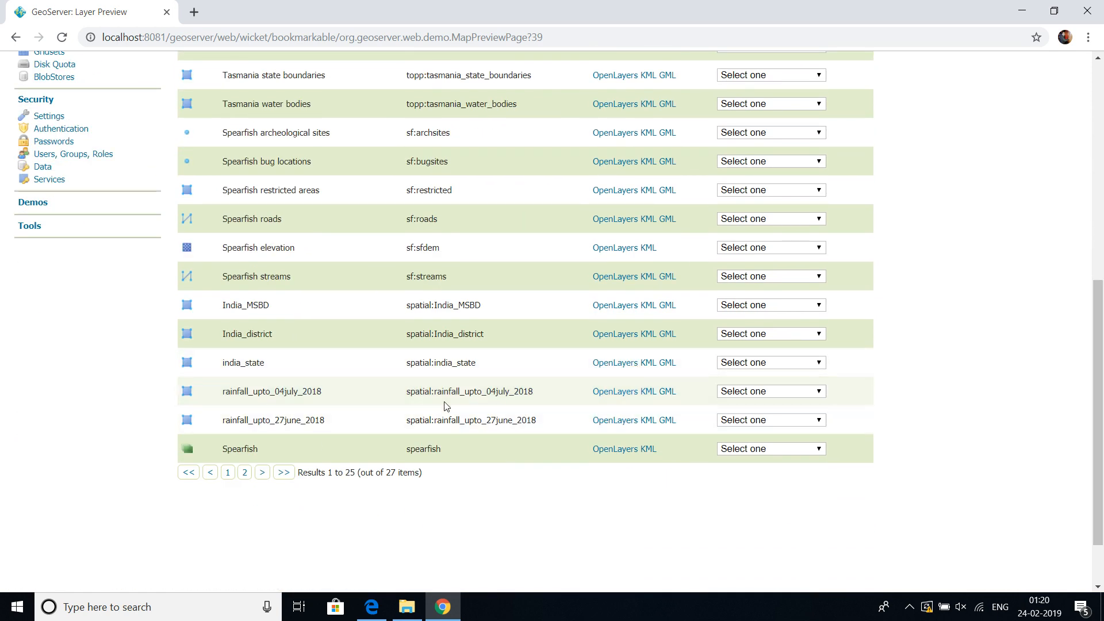
left_click(601, 362)
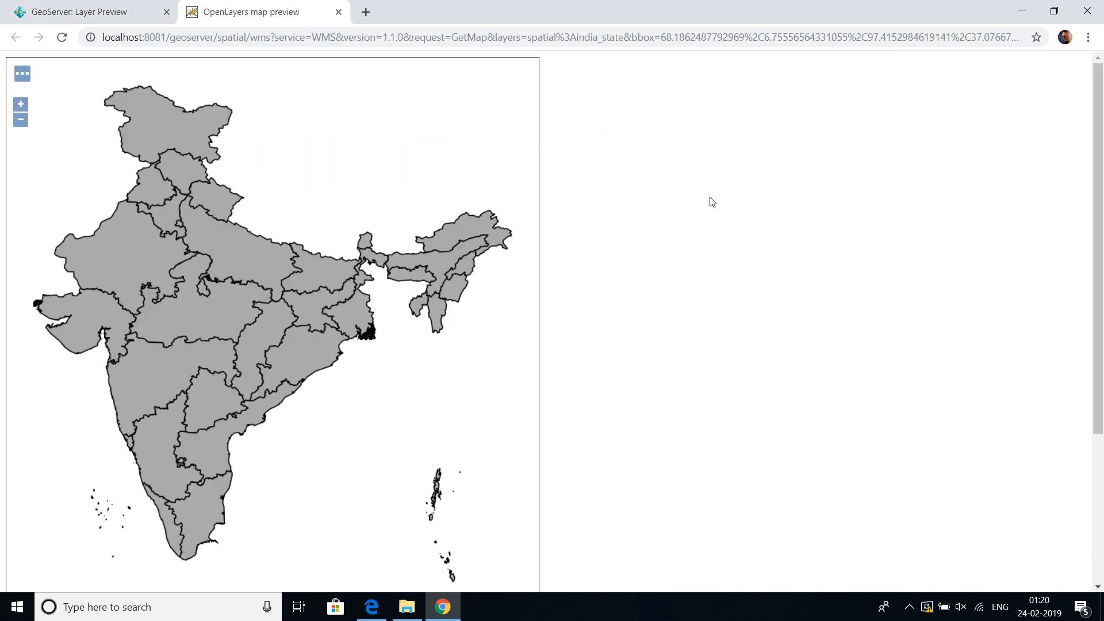
left_click_drag(1099, 219, 1102, 368)
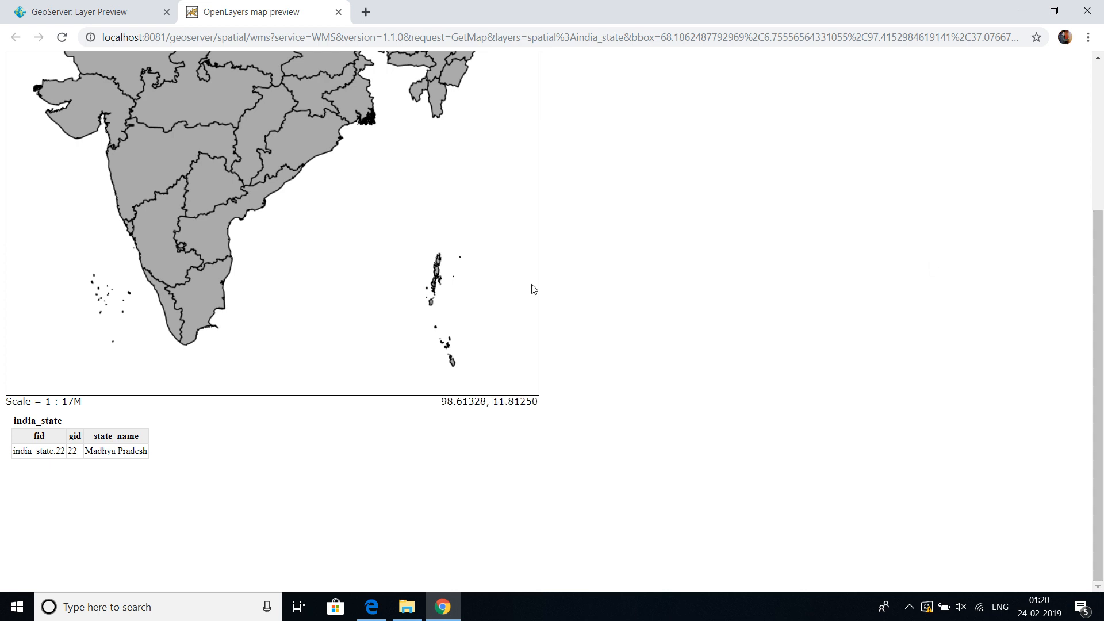
Reload the india_state preview and query the attributes of the Maharashtra, Madhya Pradesh and Uttar Pradesh features.
left_click_drag(531, 287, 353, 309)
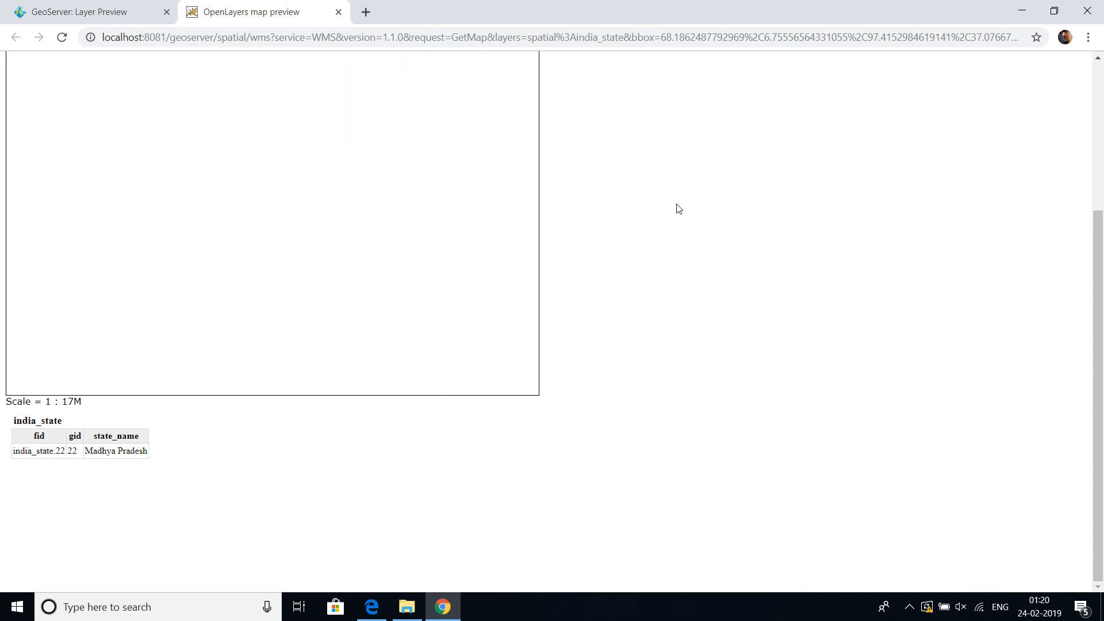
scroll(678, 207, "up", 4)
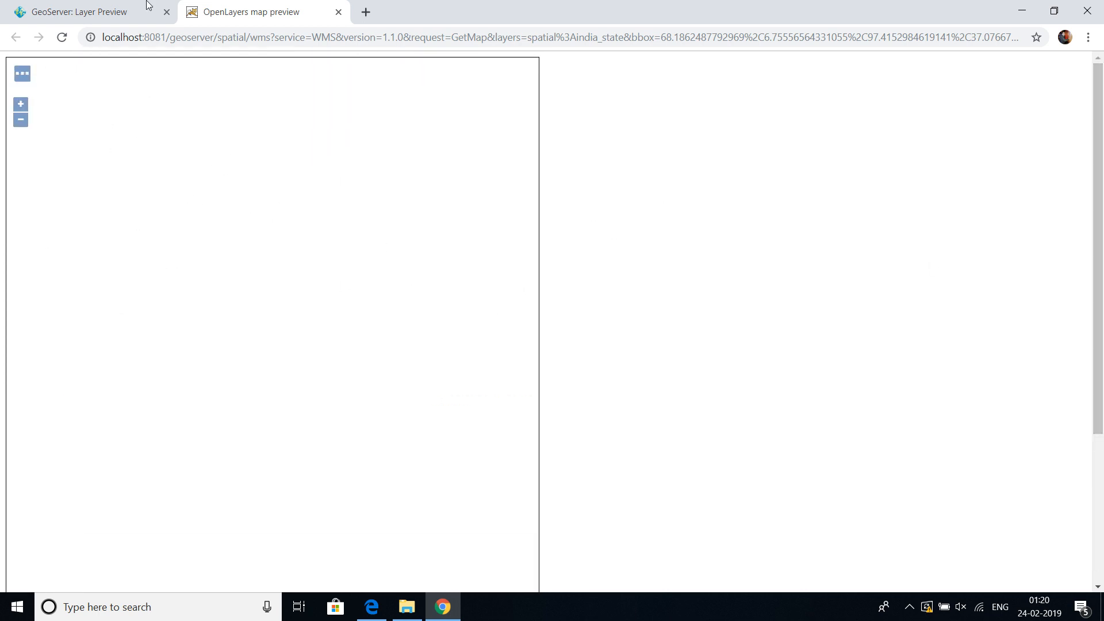
left_click(61, 36)
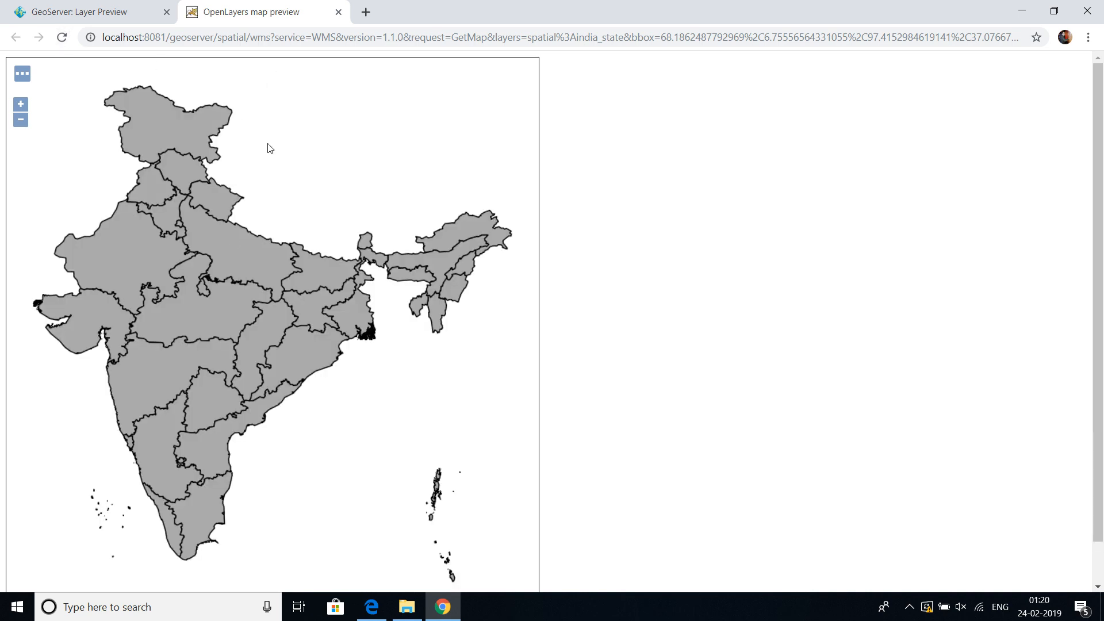
left_click_drag(1101, 208, 1102, 347)
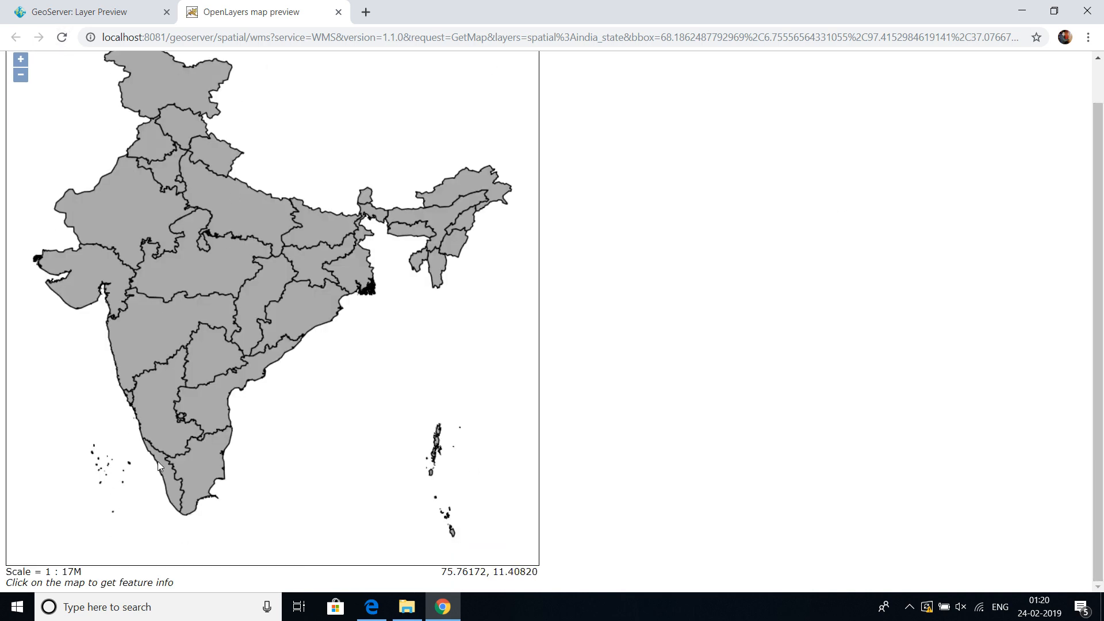
left_click(160, 335)
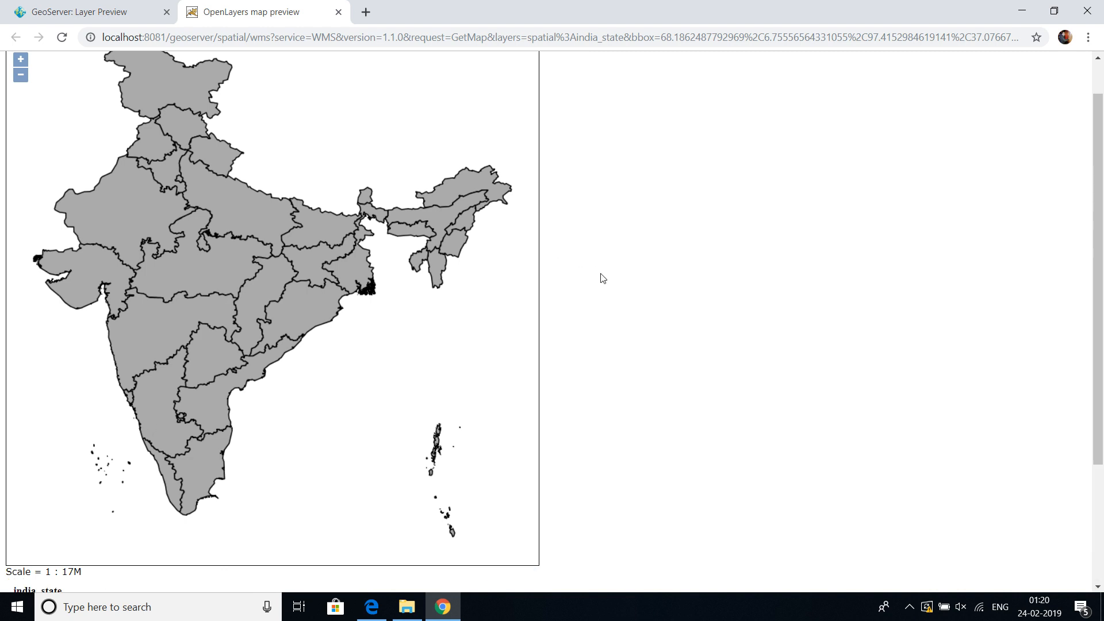
left_click_drag(1100, 262, 1101, 305)
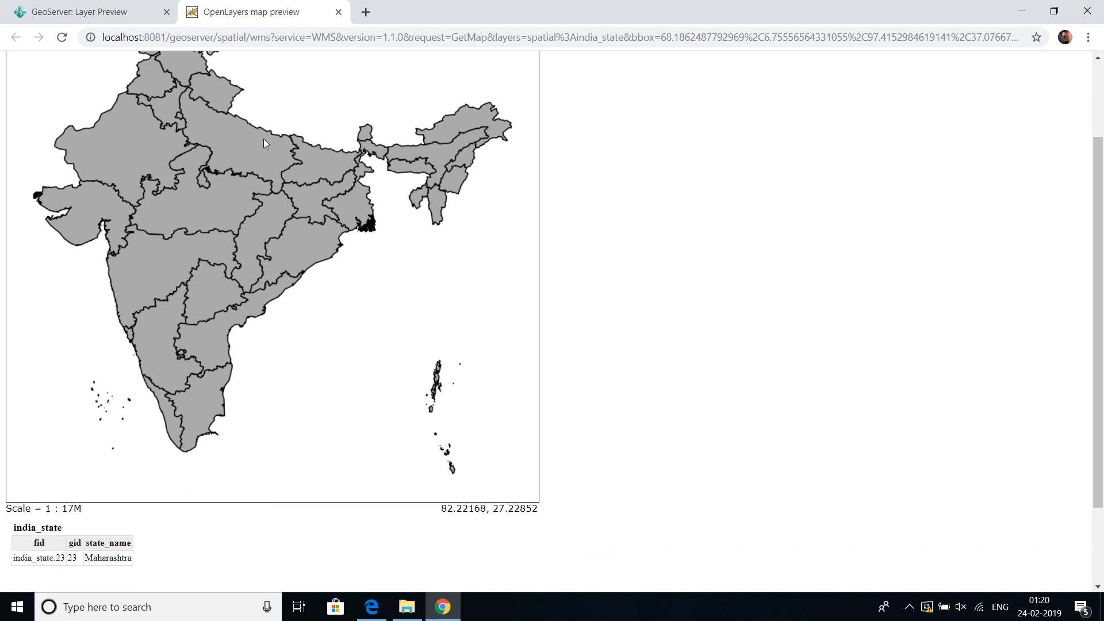
left_click(225, 185)
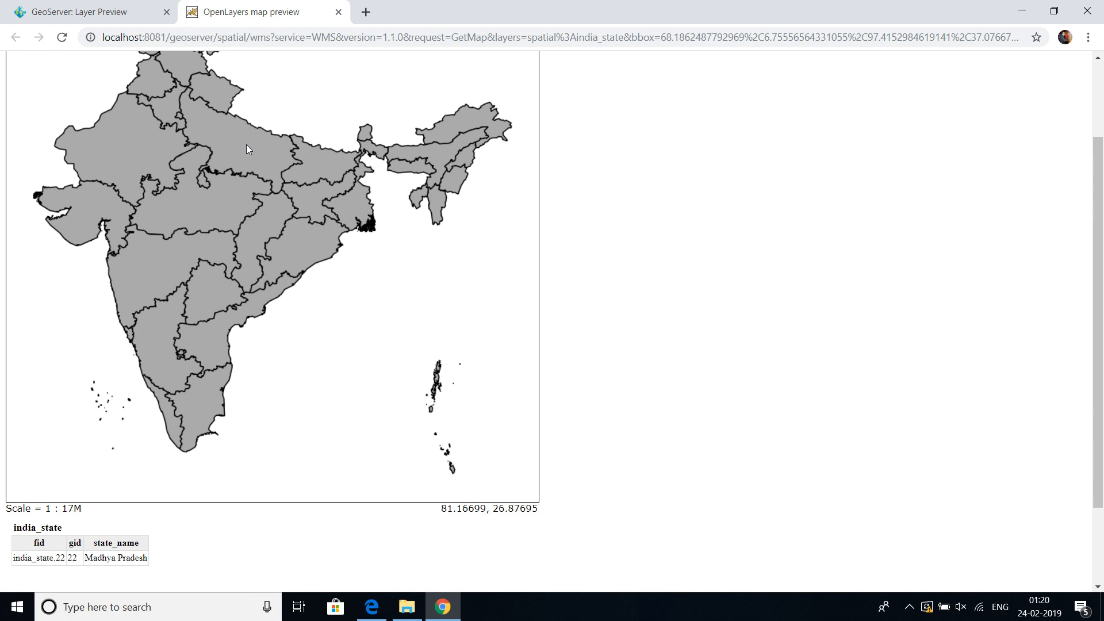
left_click(246, 144)
Preview the India_MSBD layer in OpenLayers and query the attributes of its subdivisions in Uttar Pradesh and Rajasthan.
left_click(92, 10)
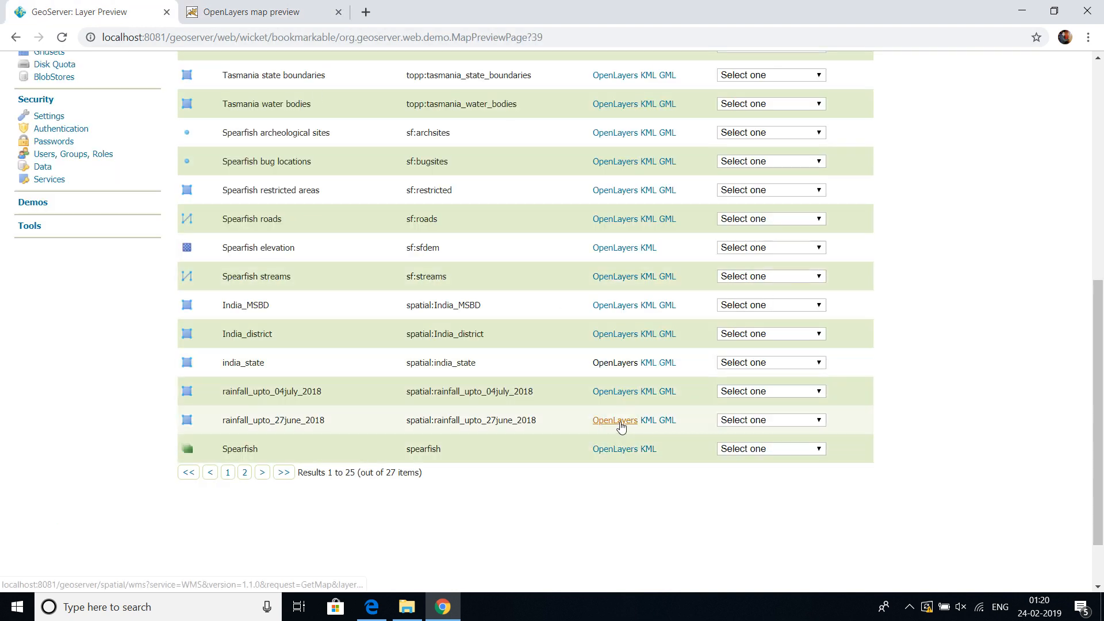
left_click(614, 304)
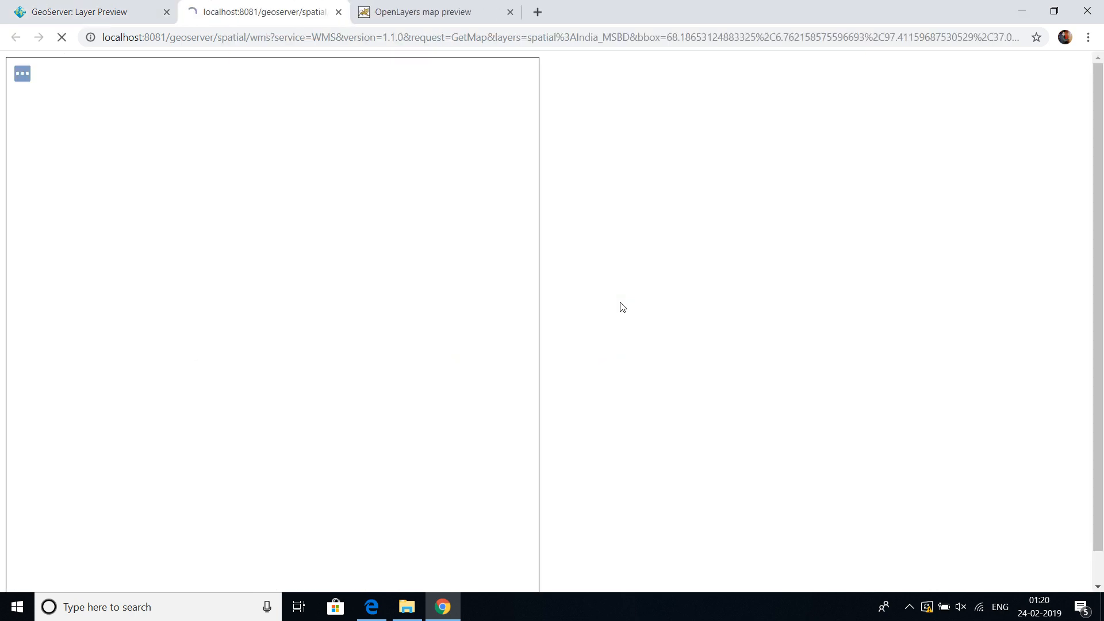
left_click(274, 253)
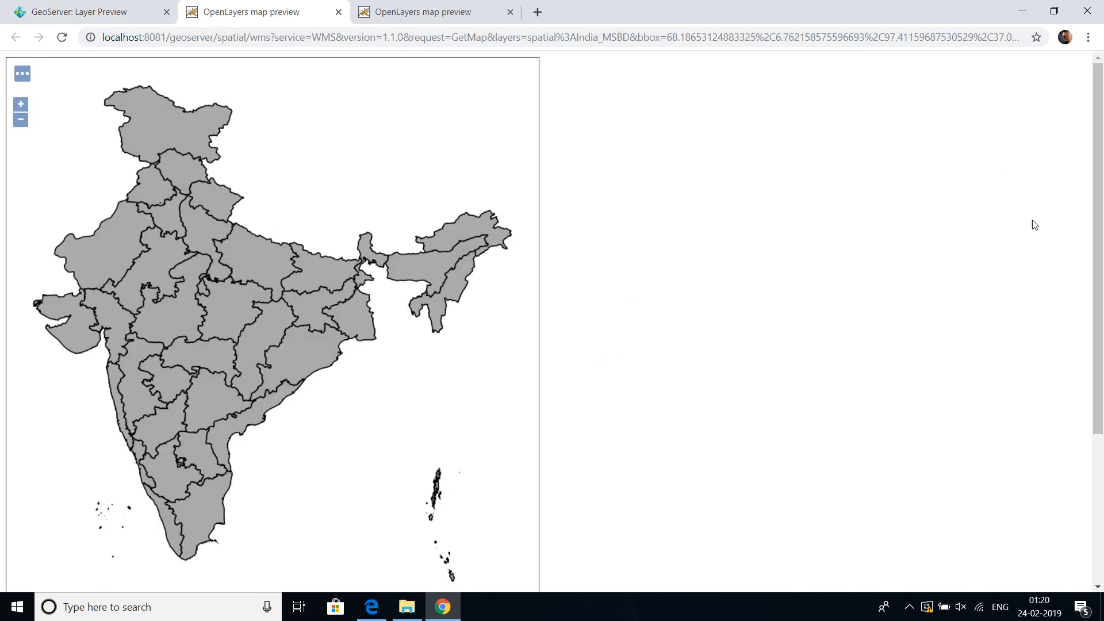
left_click_drag(1098, 247, 1102, 331)
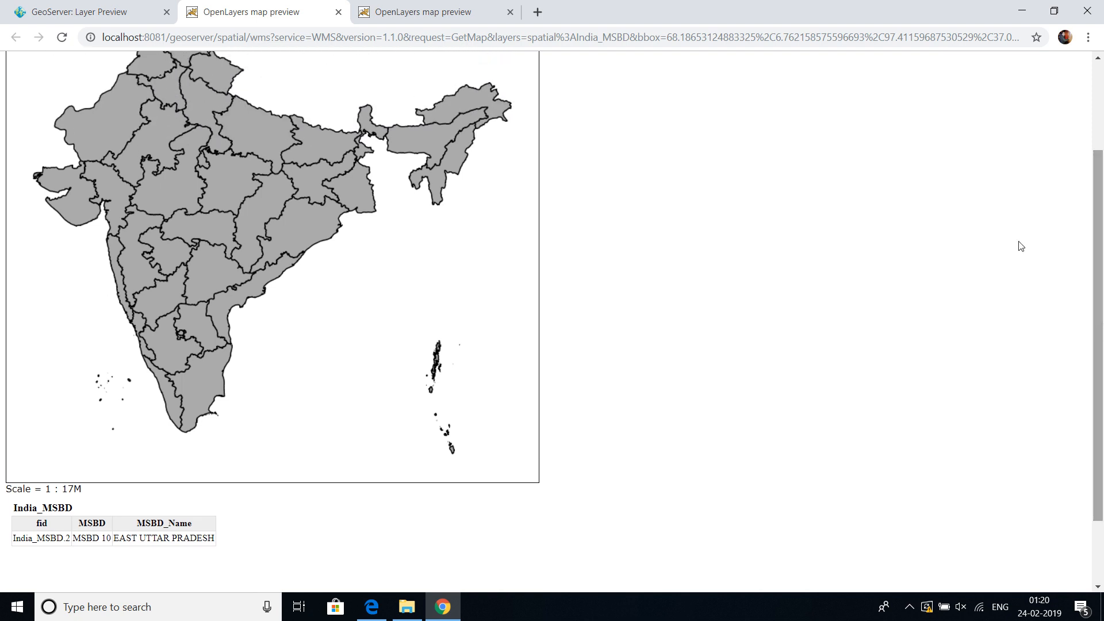
left_click(172, 114)
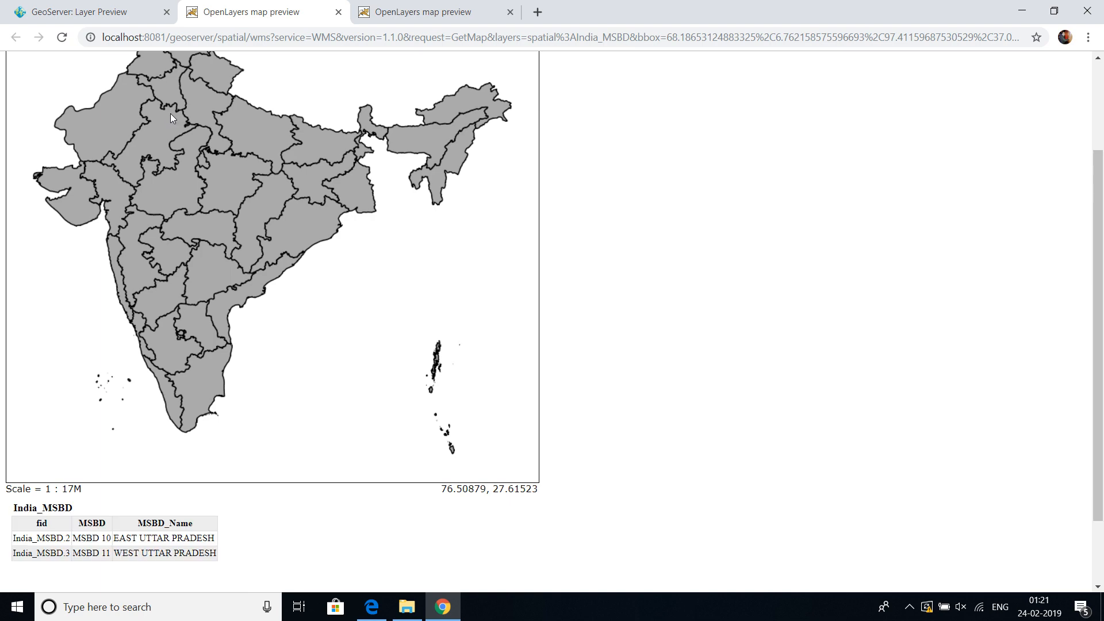
left_click(141, 119)
left_click(141, 119)
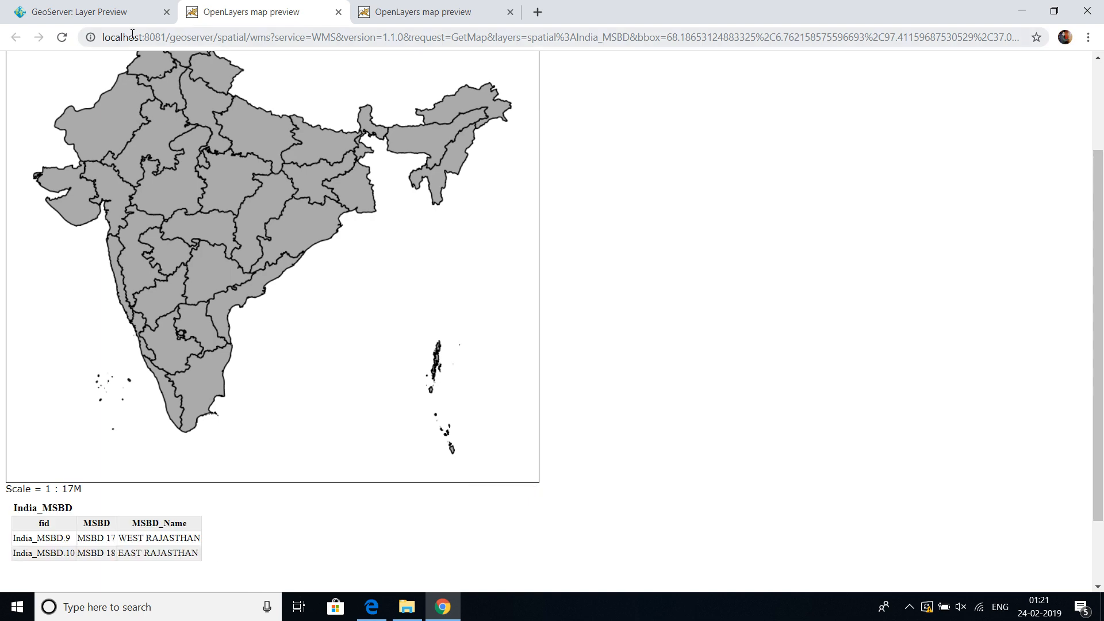
Open the publishing settings of the spatial:India_MSBD layer and examine the available default styles in its WMS layer settings.
left_click(126, 11)
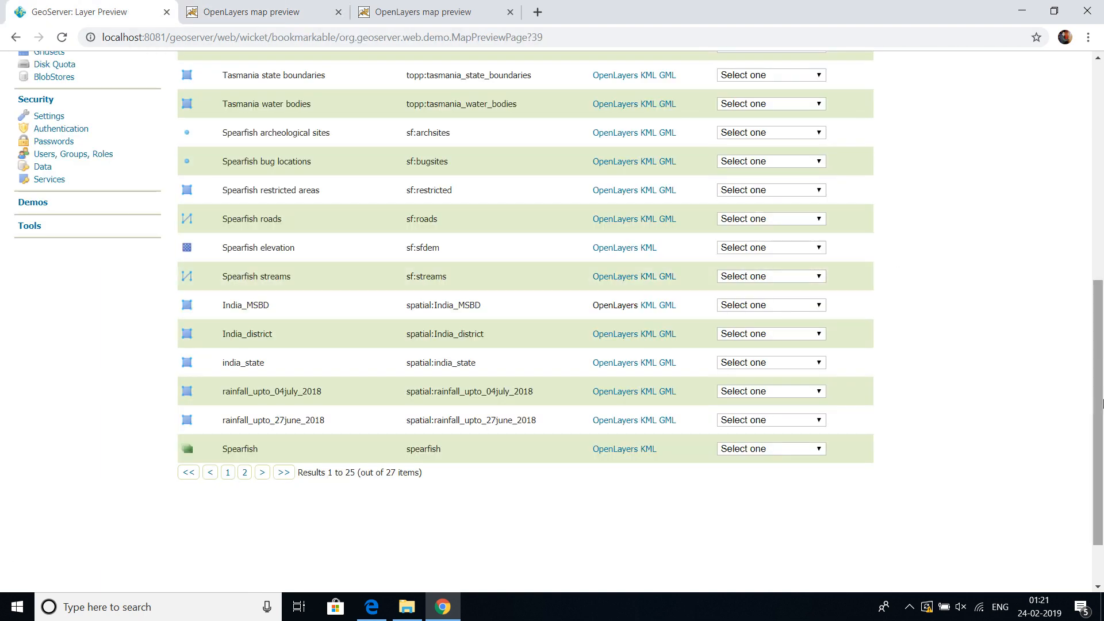
scroll(983, 342, "up", 6)
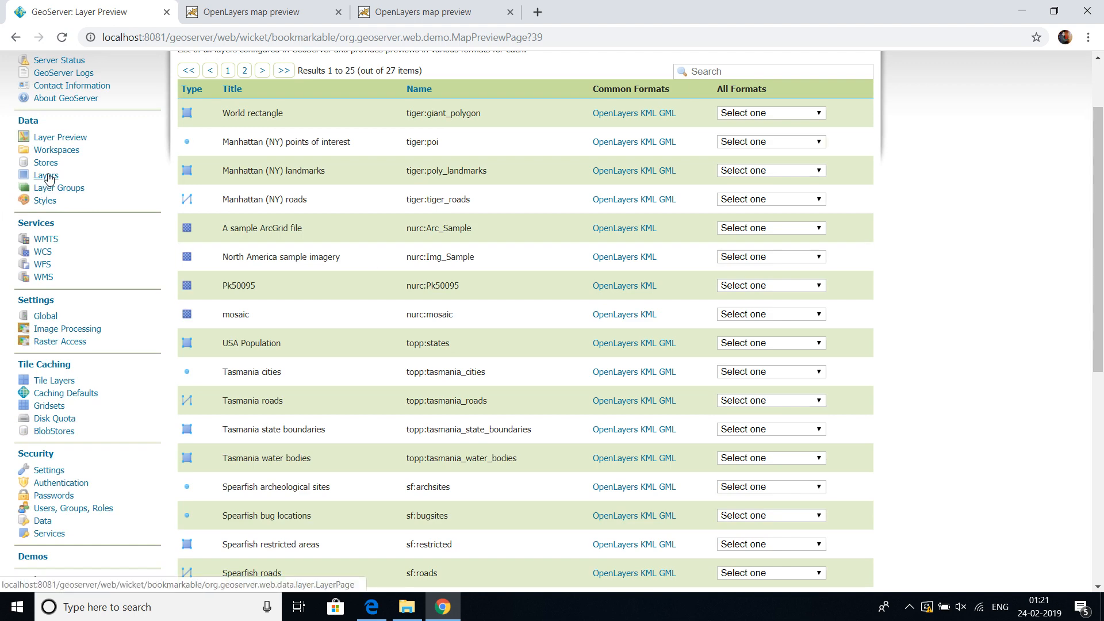
left_click(50, 176)
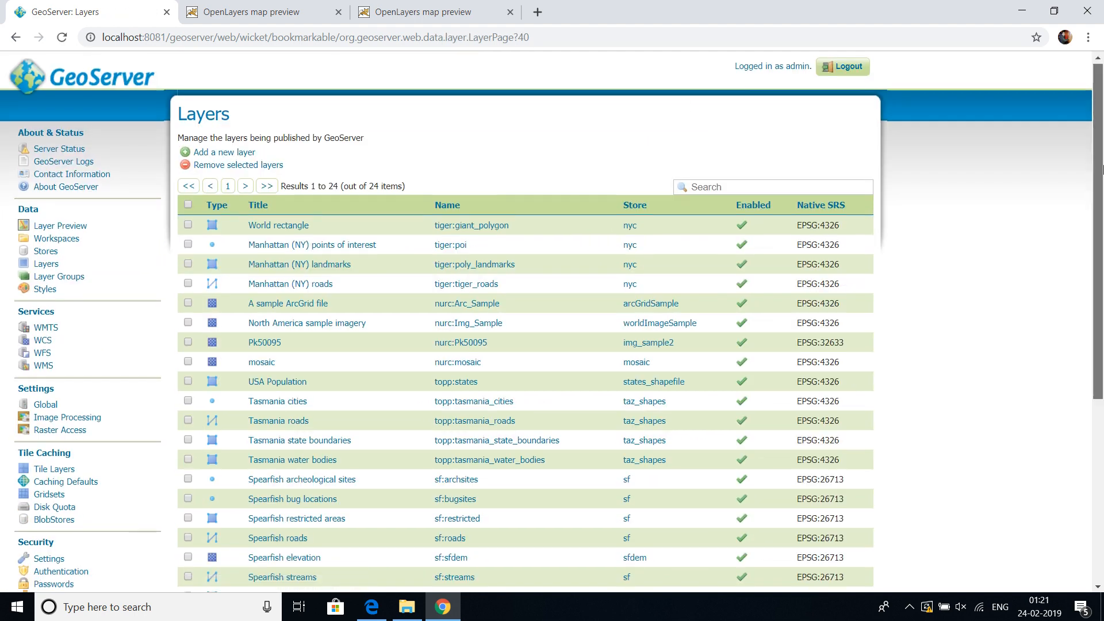
left_click(1102, 423)
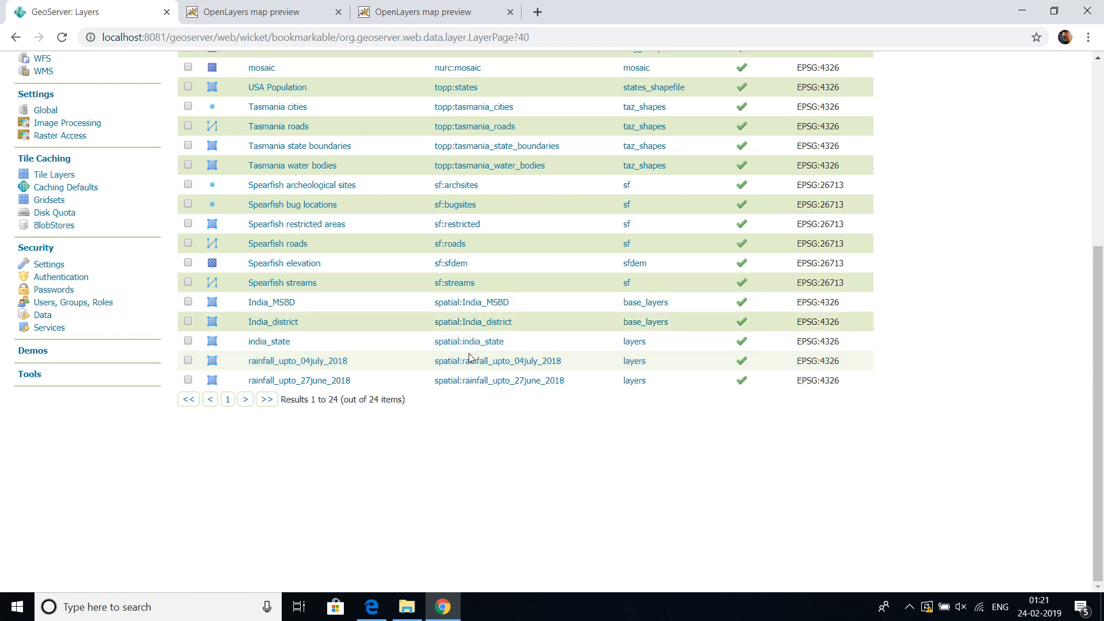
left_click(485, 304)
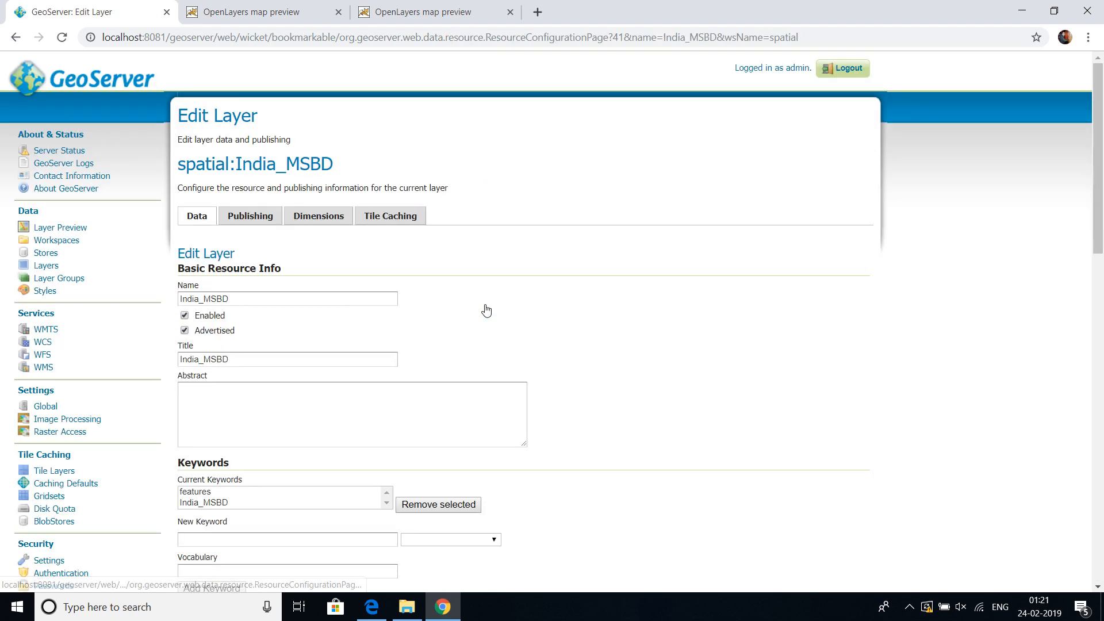
left_click(265, 223)
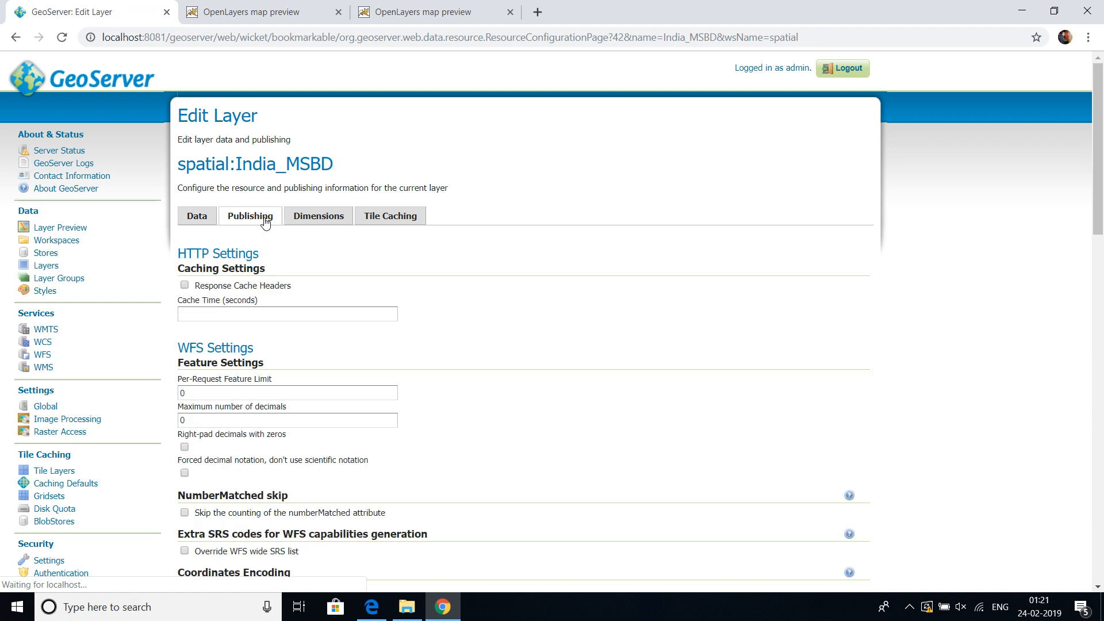
left_click_drag(1098, 145, 1102, 329)
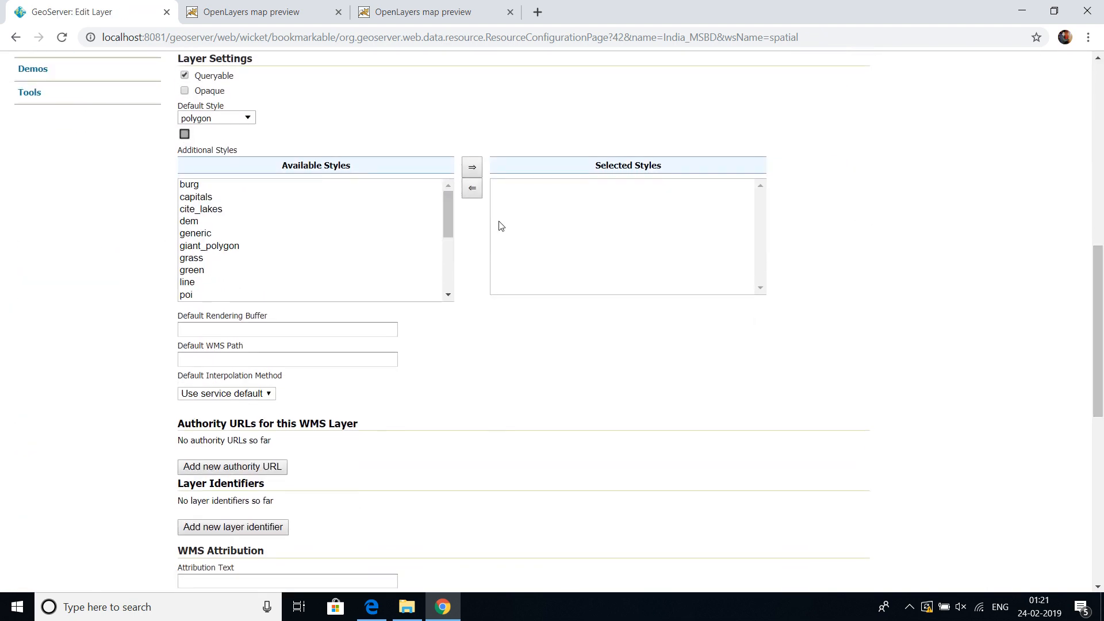
left_click(210, 118)
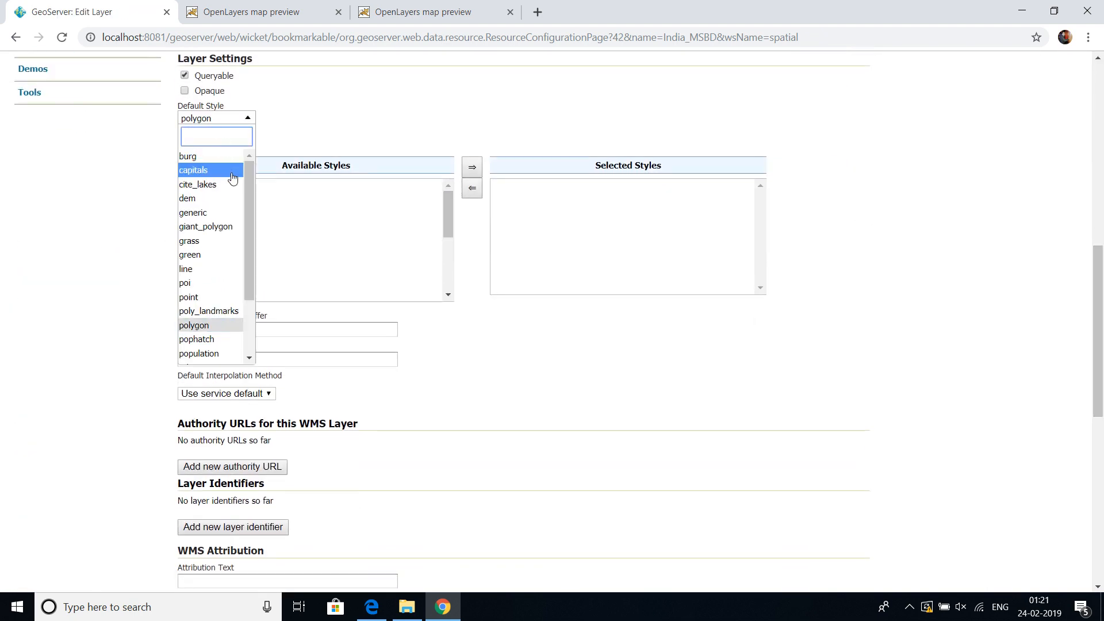
left_click_drag(246, 198, 271, 148)
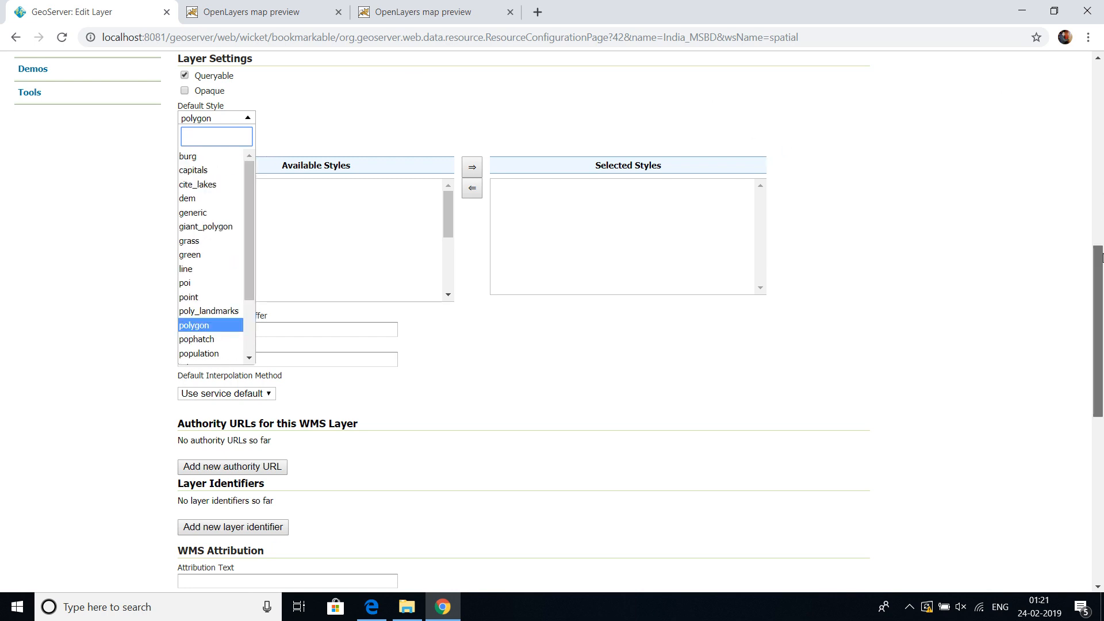
left_click_drag(1098, 253, 1098, 98)
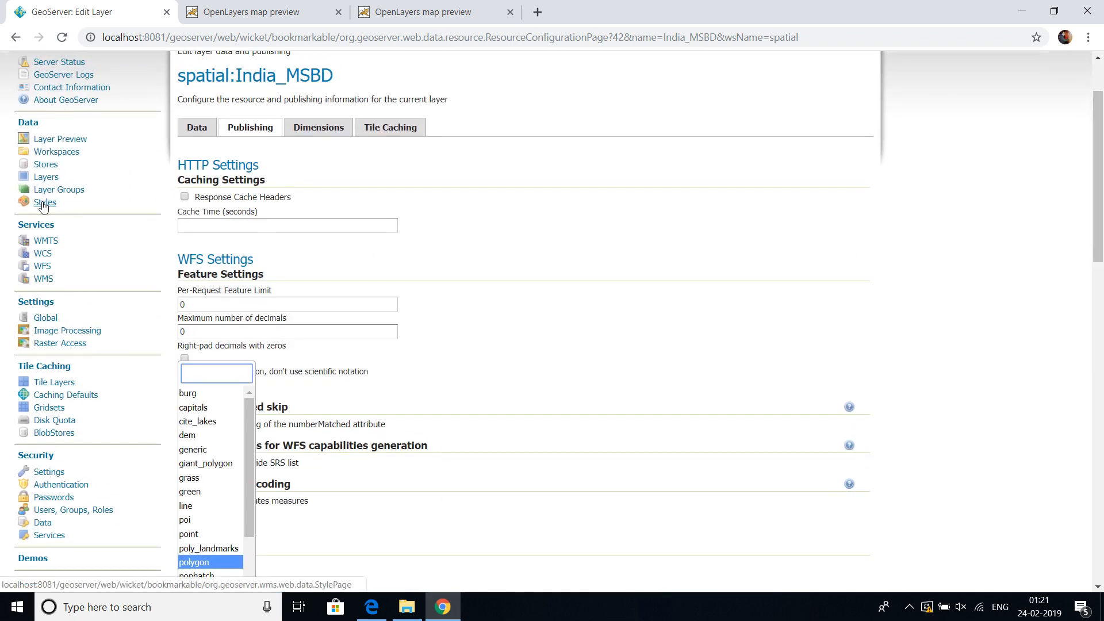
scroll(43, 204, "down", 5)
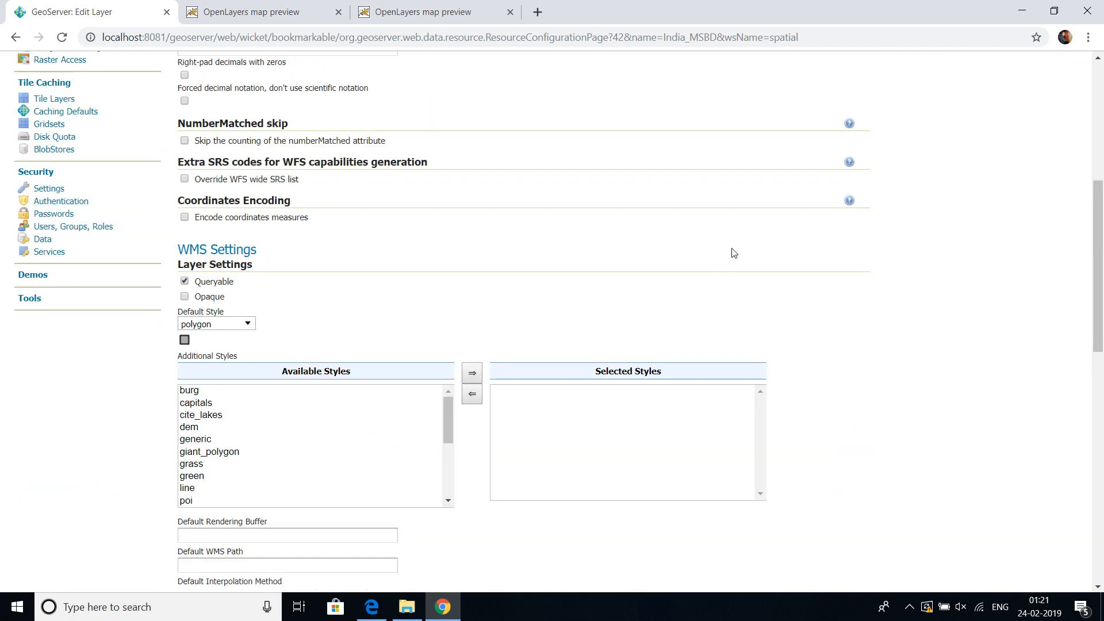
scroll(732, 249, "up", 7)
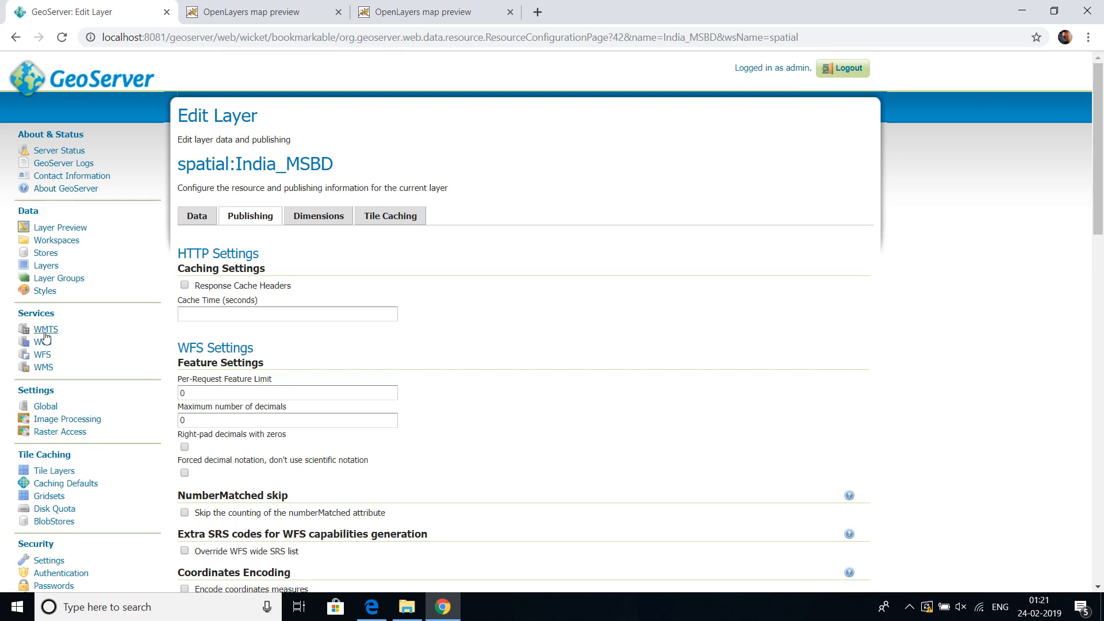
Start a new style named test in the spatial workspace, keeping the SLD format.
left_click(46, 292)
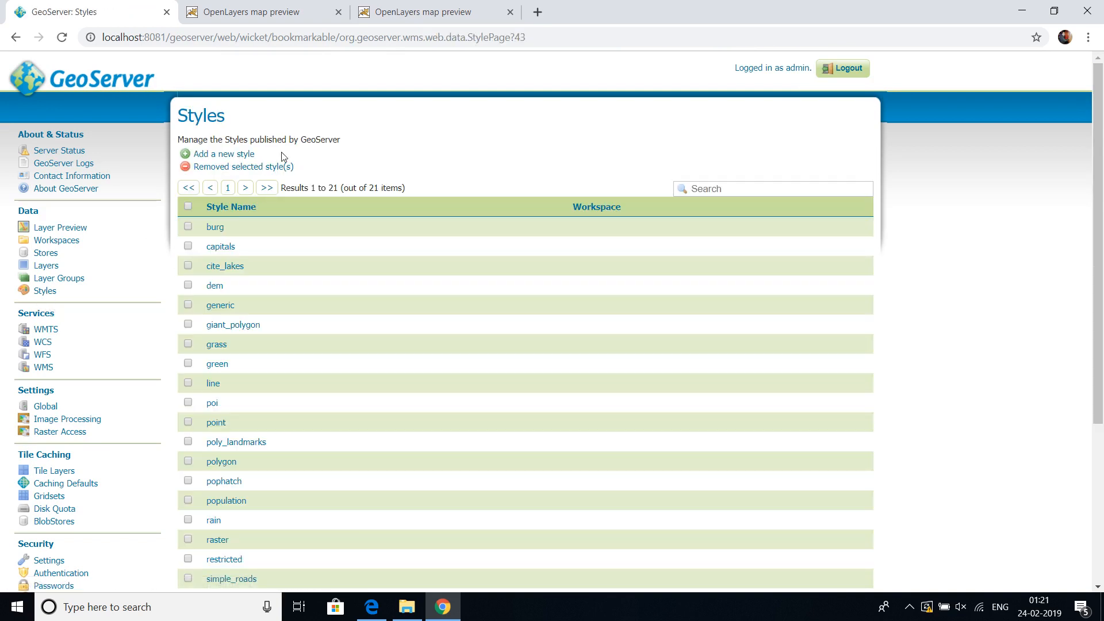
left_click(218, 156)
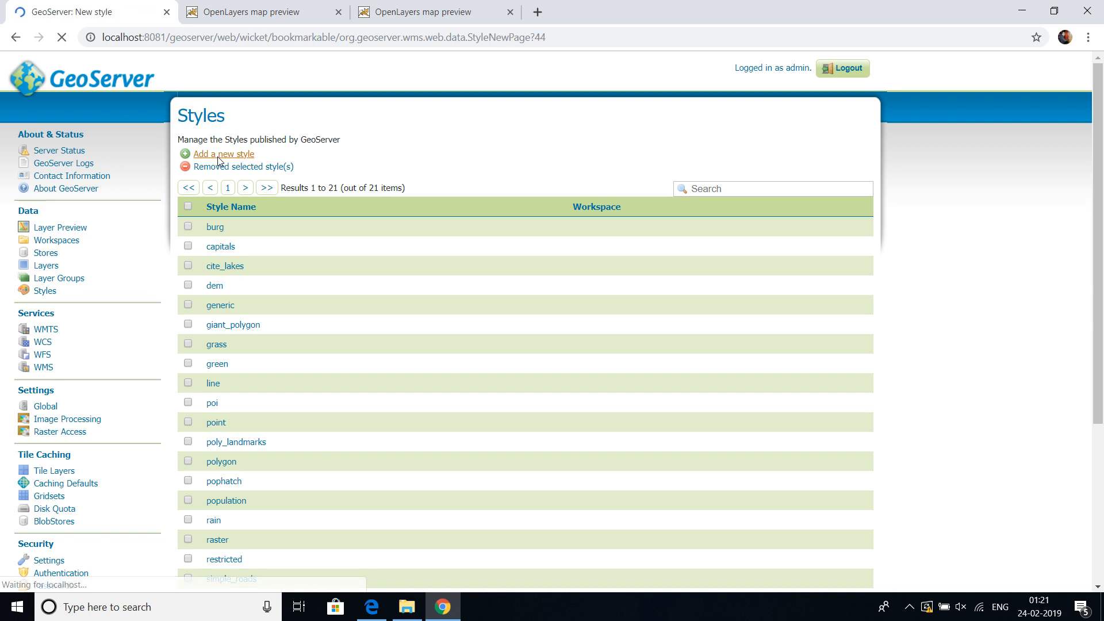
left_click(216, 235)
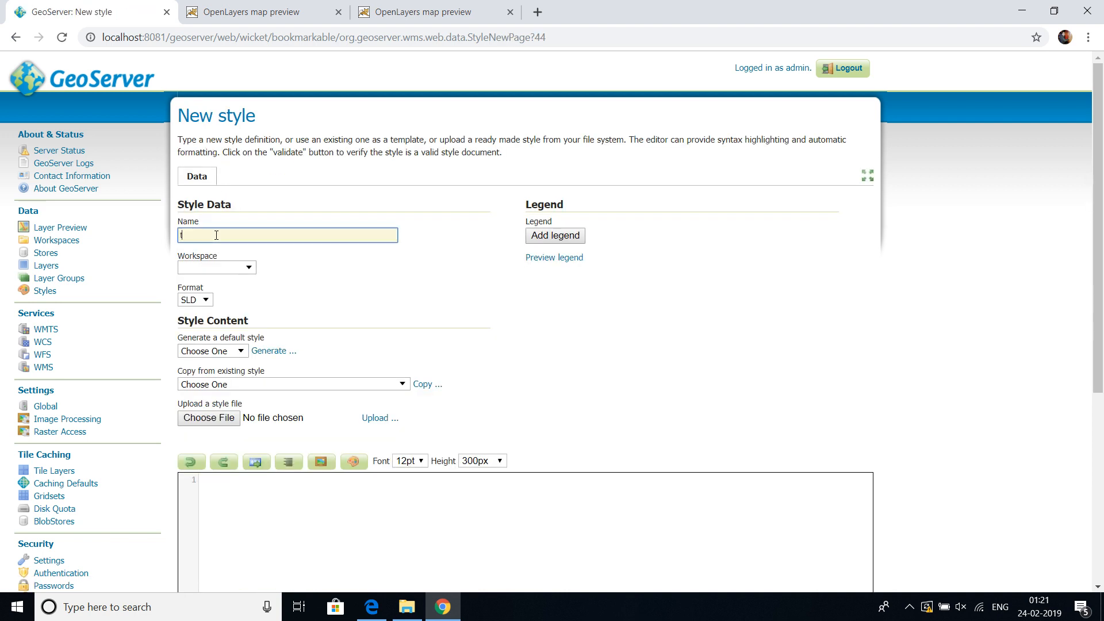
left_click(233, 268)
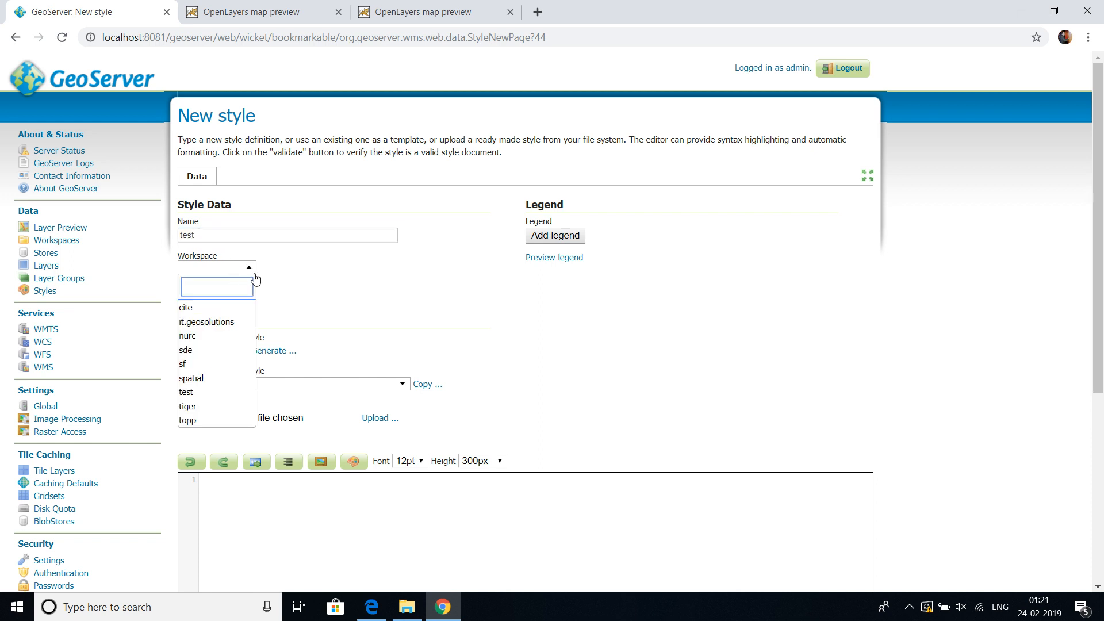
left_click(220, 378)
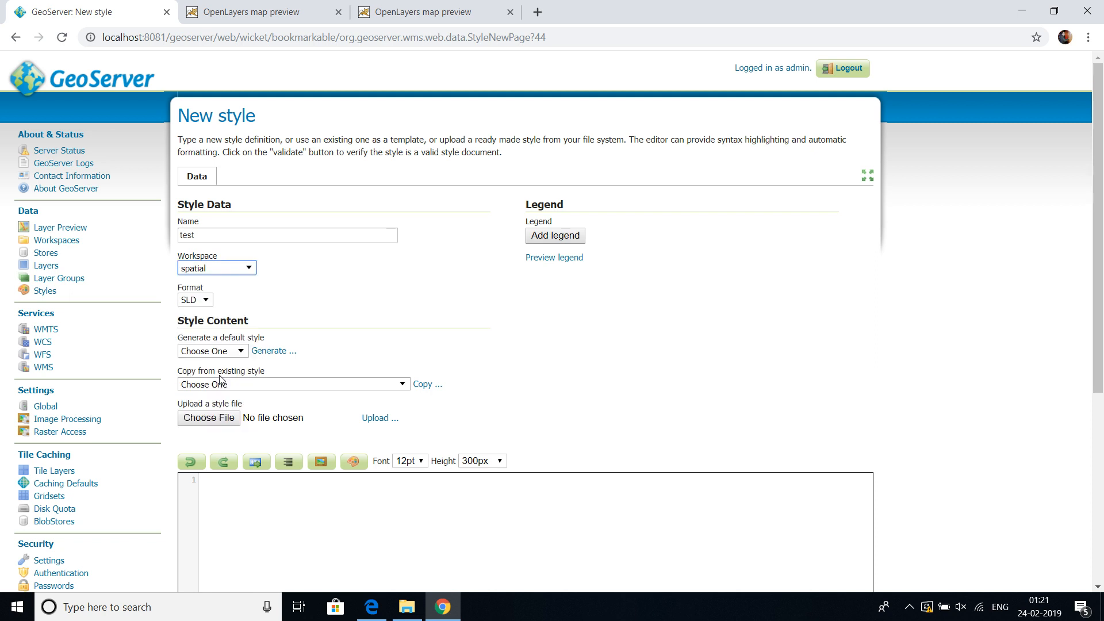
left_click(206, 308)
left_click(206, 303)
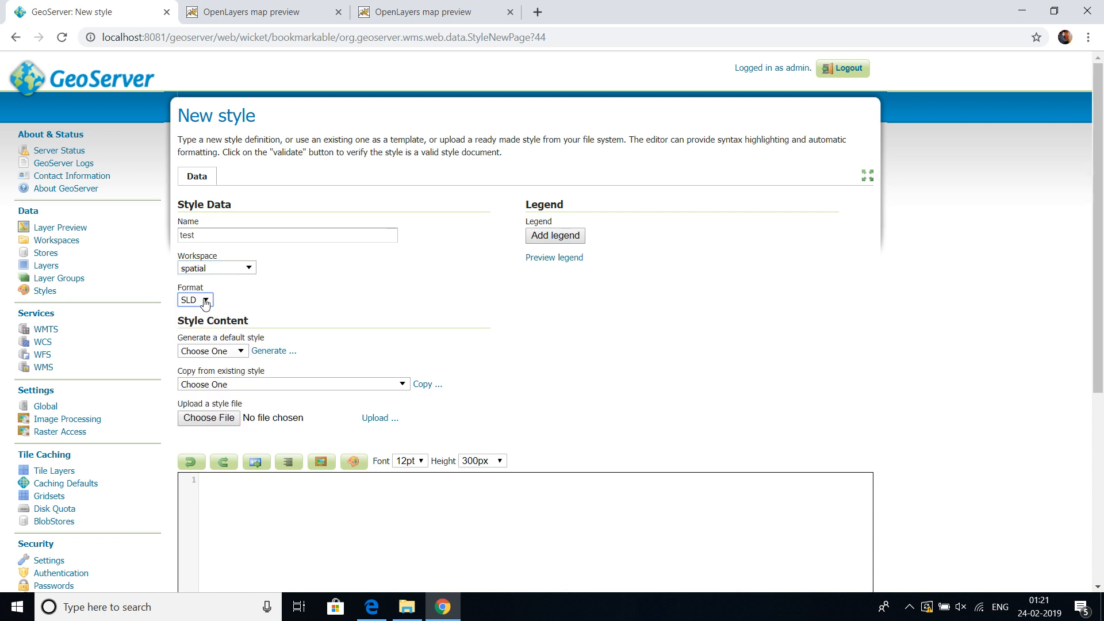
Copy the existing polygon style into the new style's content as its template.
left_click(245, 354)
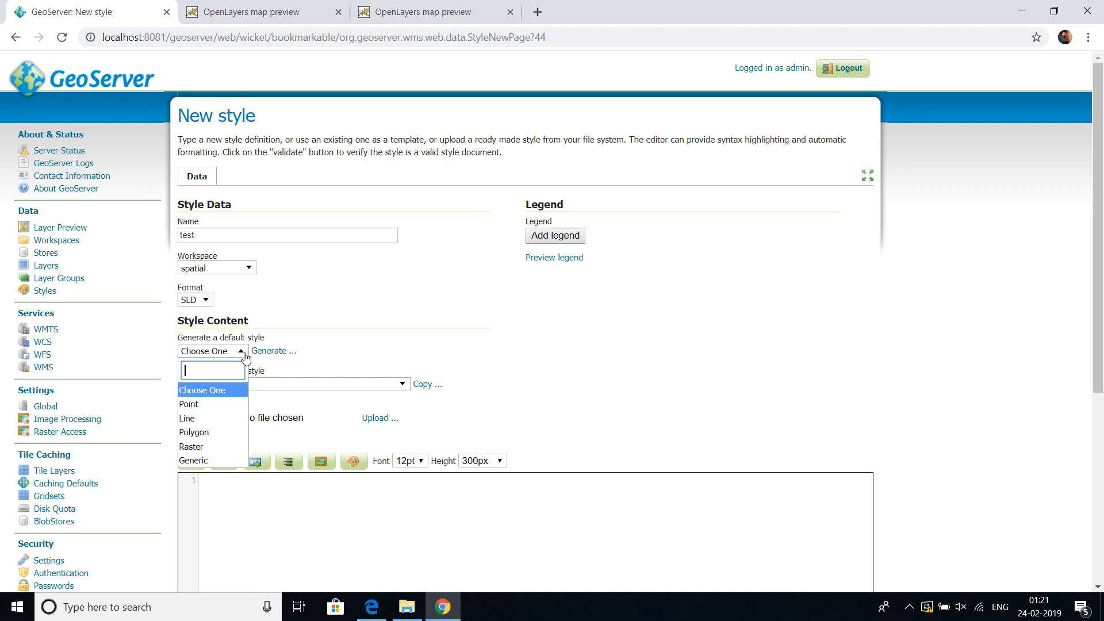
left_click(524, 369)
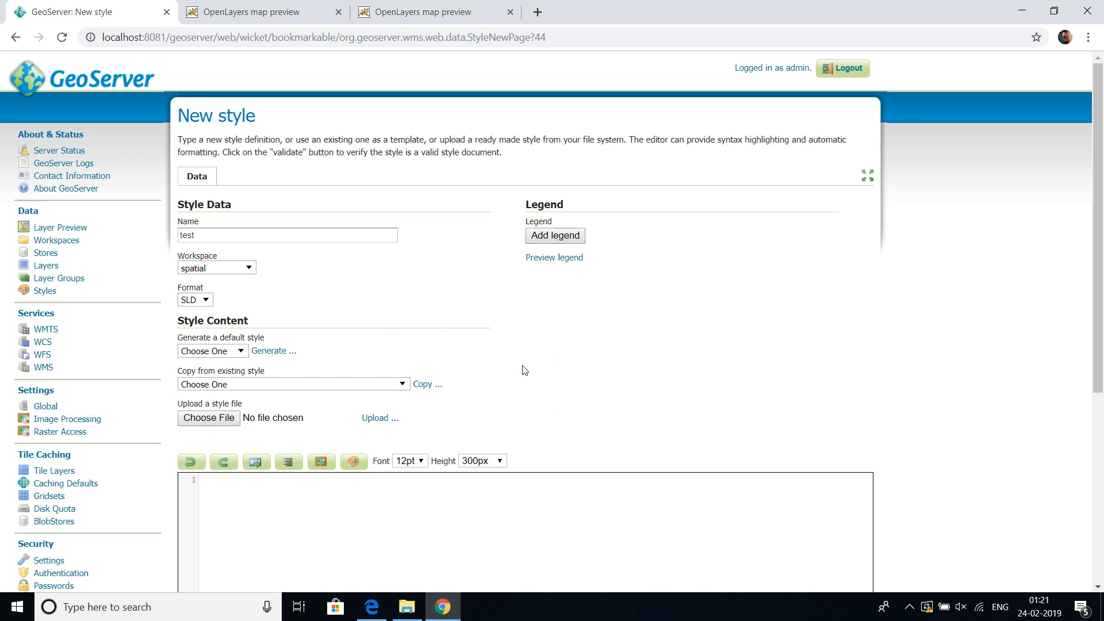
left_click(288, 385)
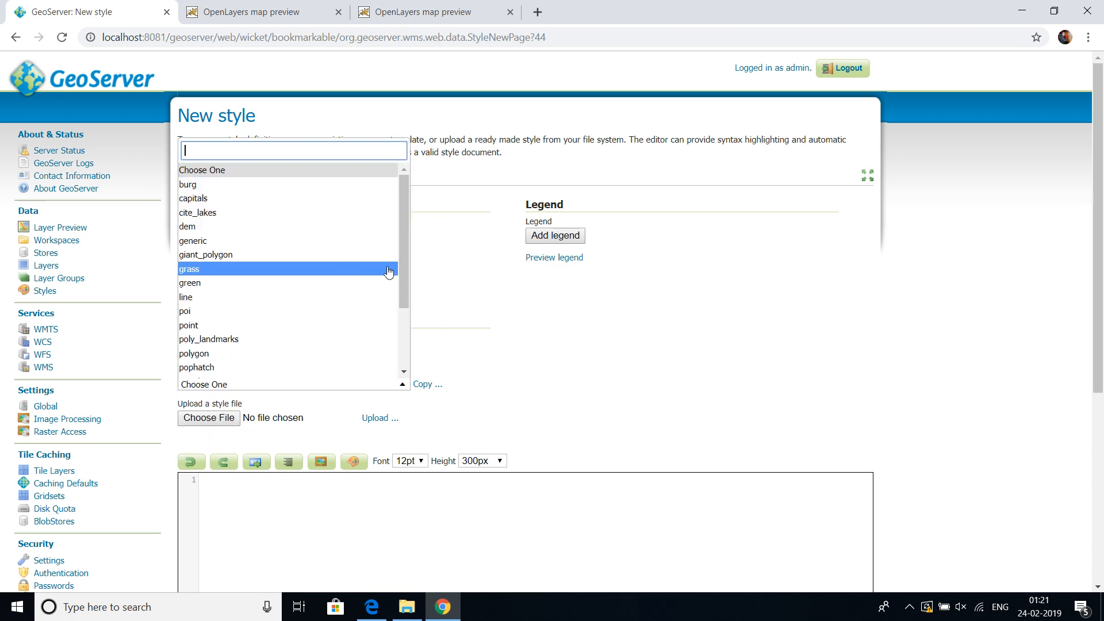
left_click_drag(403, 274, 405, 285)
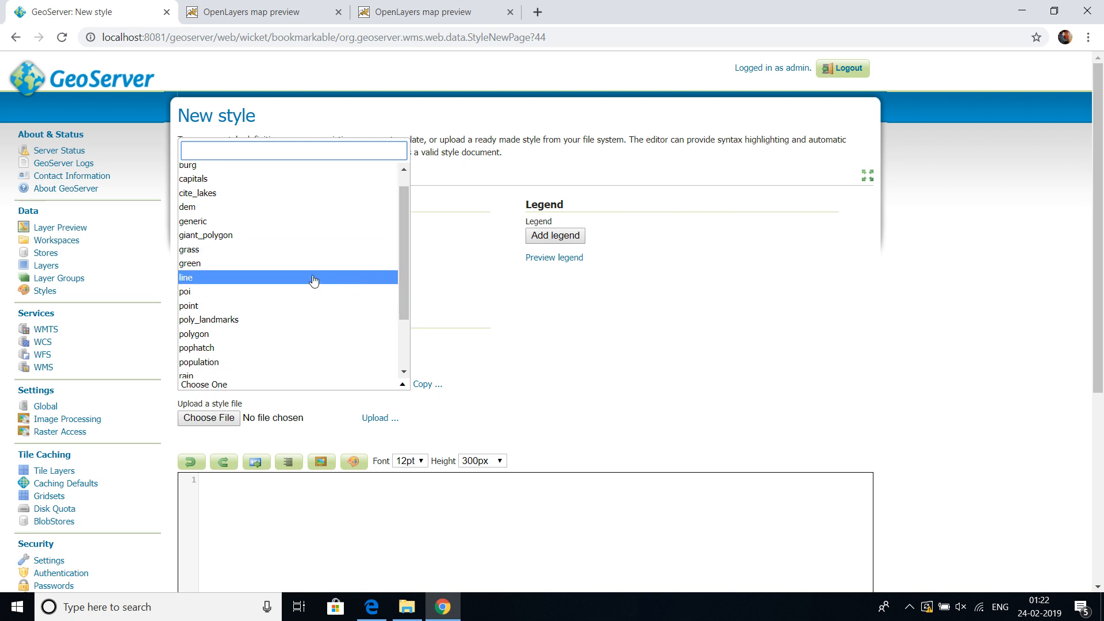
left_click(264, 334)
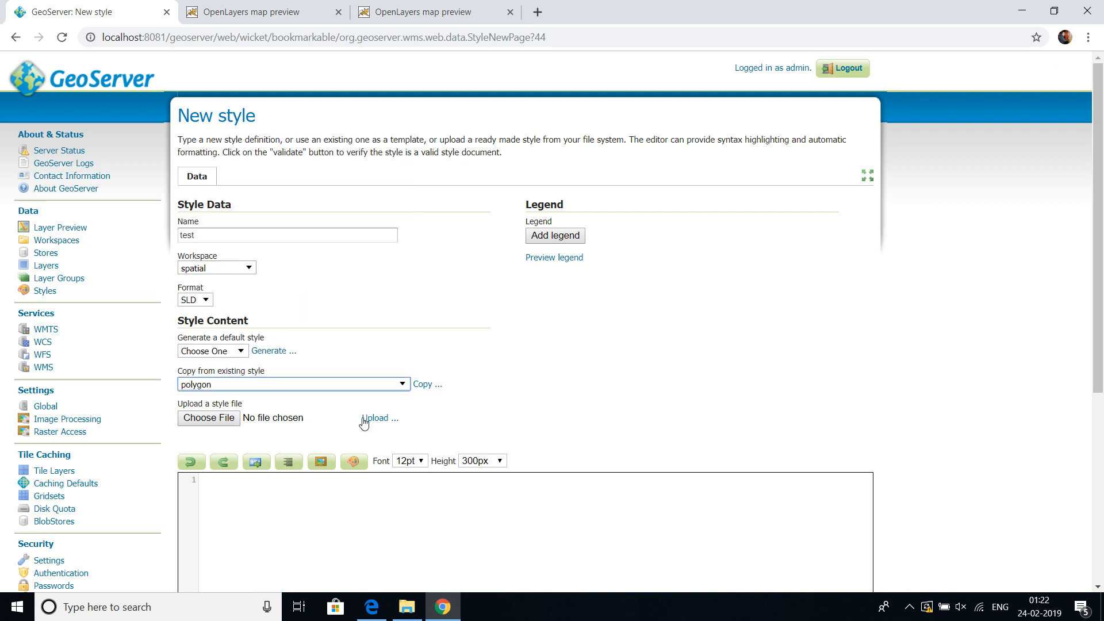
left_click(425, 388)
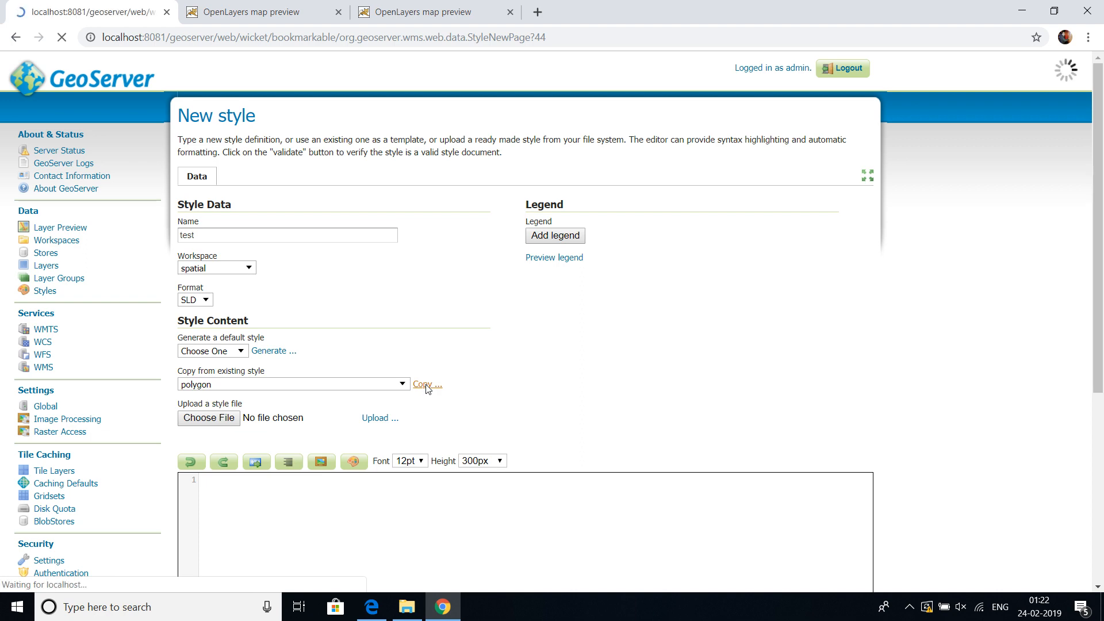
Delete the Fill element from the PolygonSymbolizer in the SLD code and remove the empty line it leaves before Stroke.
left_click_drag(1103, 224, 1101, 360)
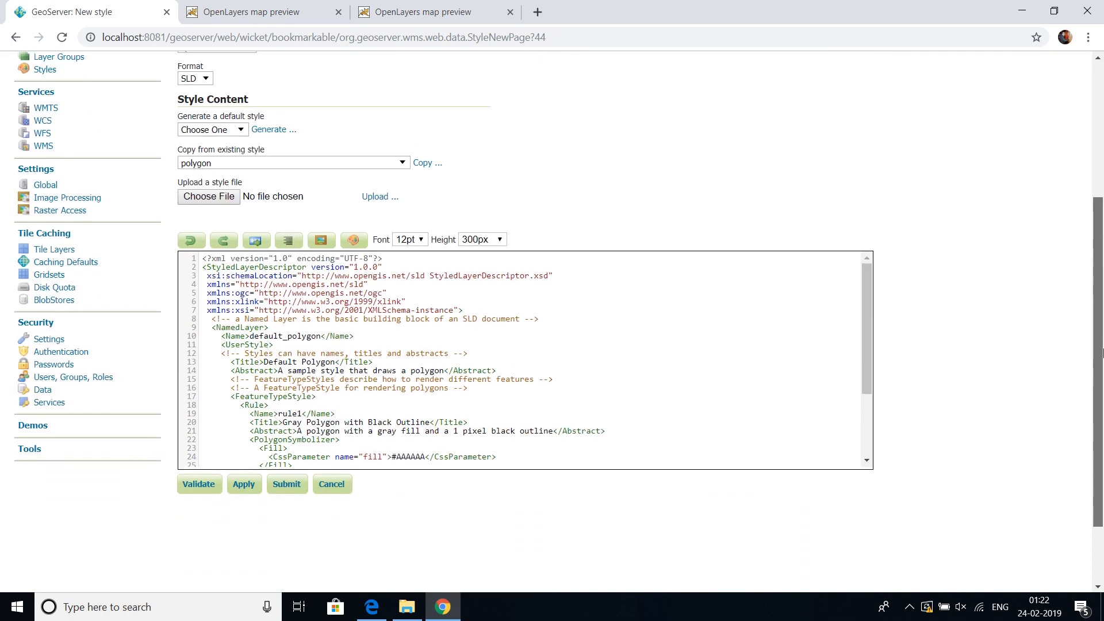
left_click_drag(871, 313, 871, 332)
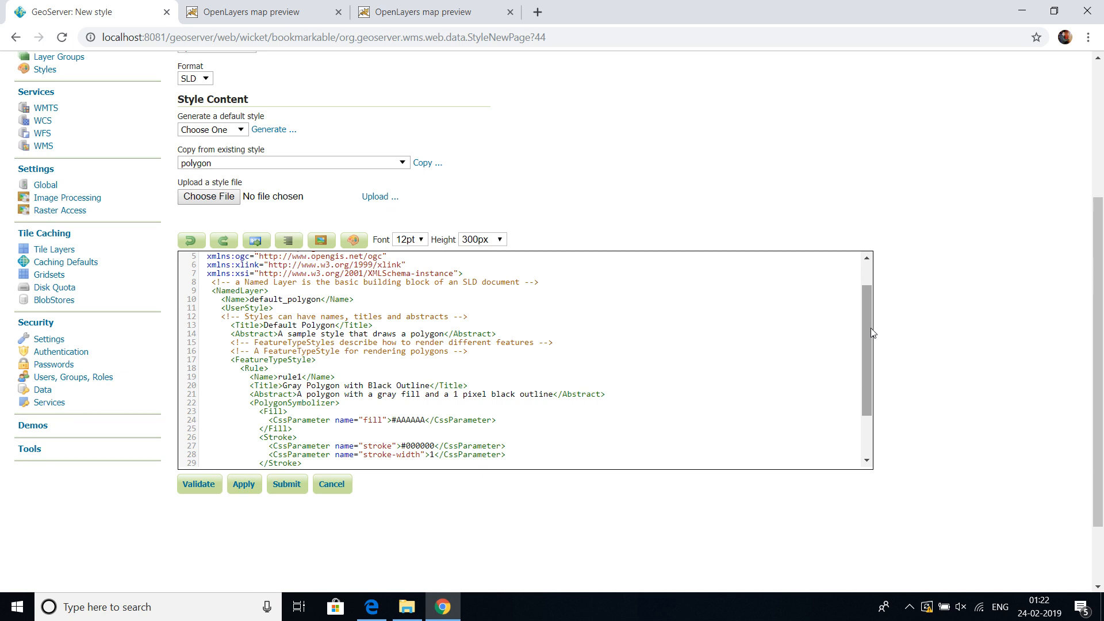
scroll(871, 332, "down", 2)
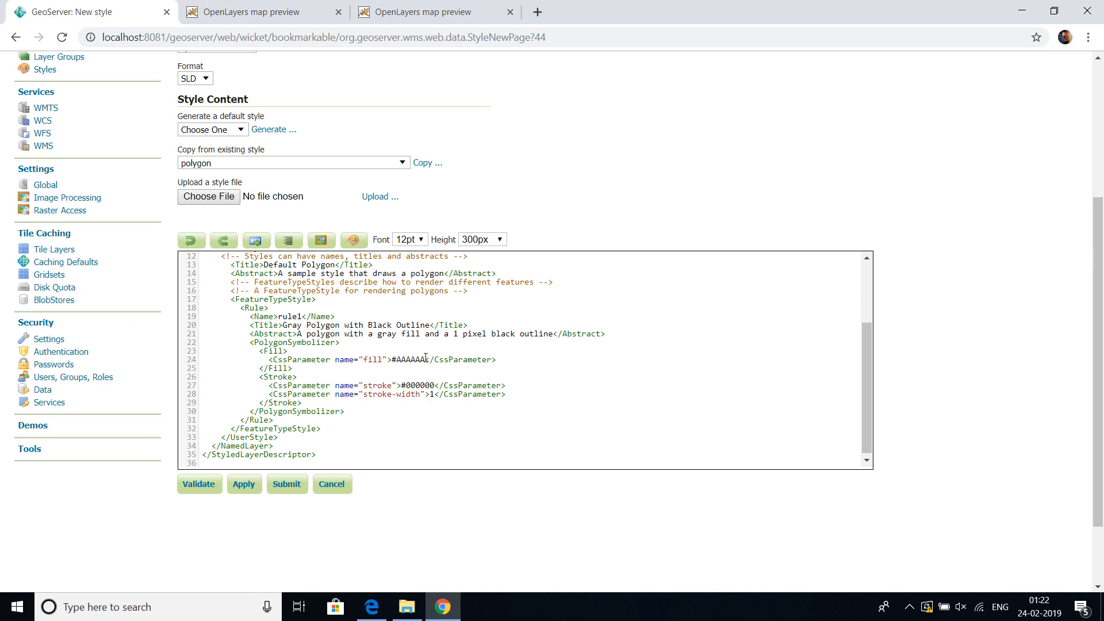
left_click_drag(426, 357, 408, 359)
left_click_drag(299, 367, 262, 352)
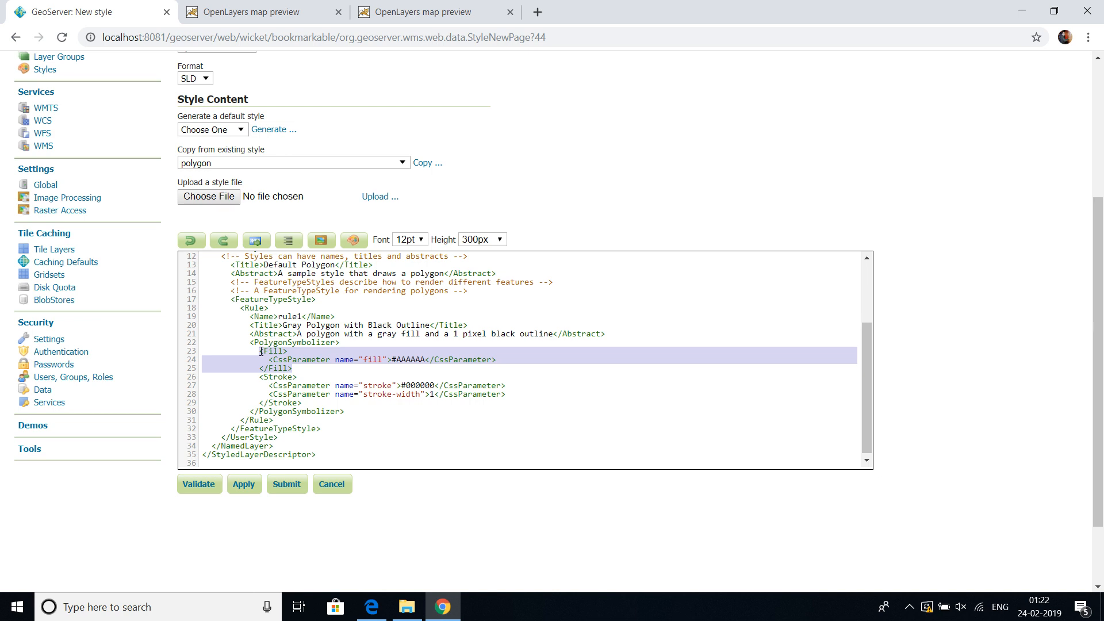
key("BackSpace")
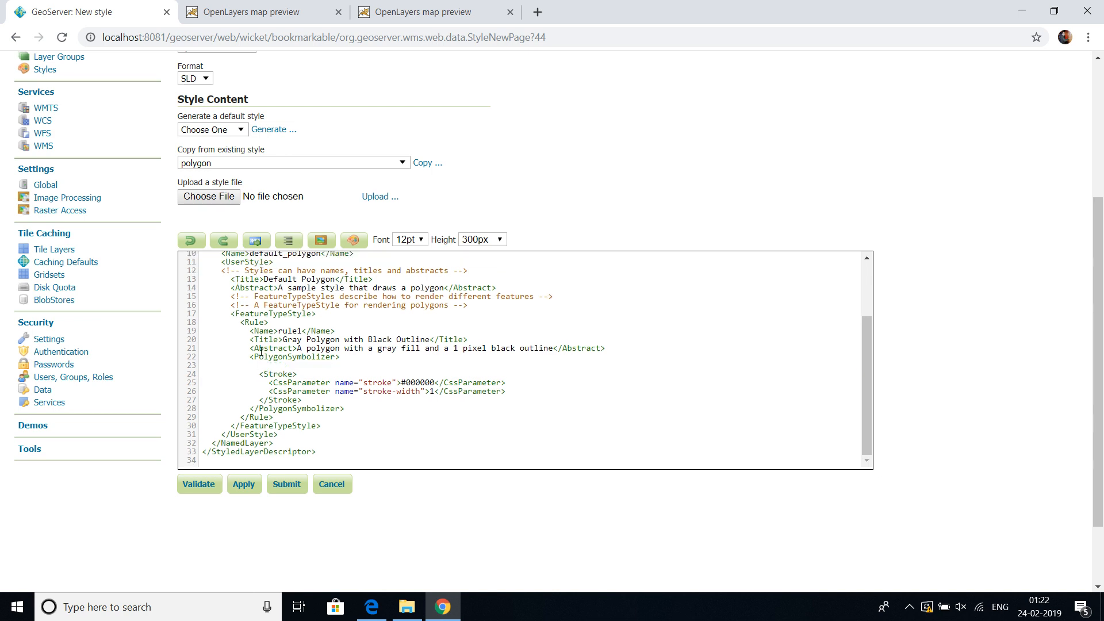
key("Delete")
key("Delete")
key("Delete")
key("Delete")
key("Delete")
key("Delete")
key("Delete")
key("Delete")
key("Delete")
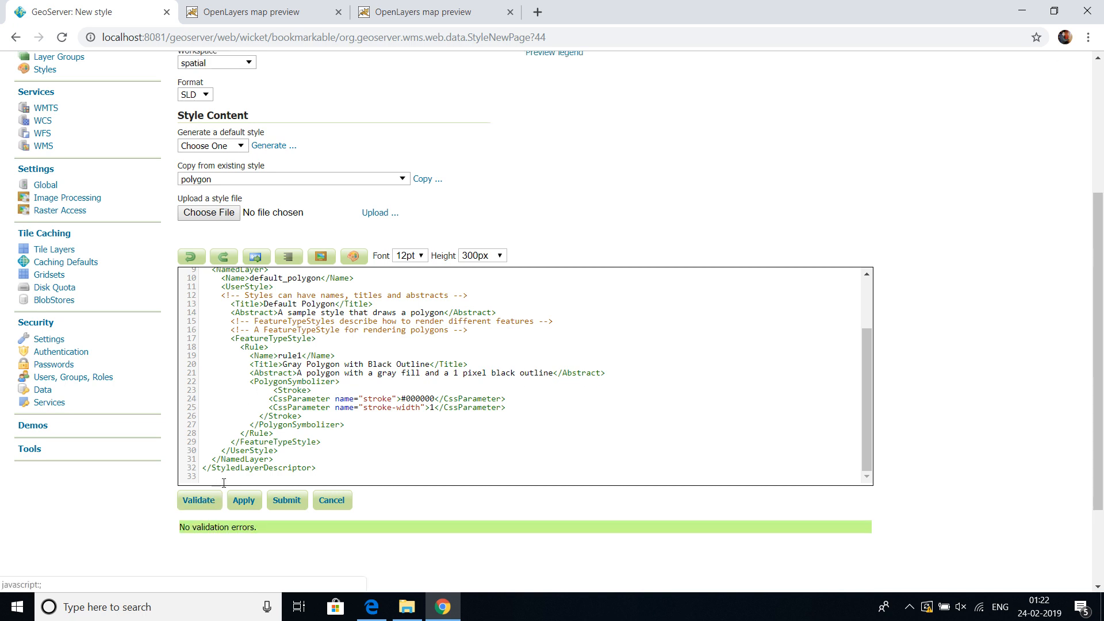
Validate, apply and submit the test style, and check for it in the styles list.
left_click(244, 501)
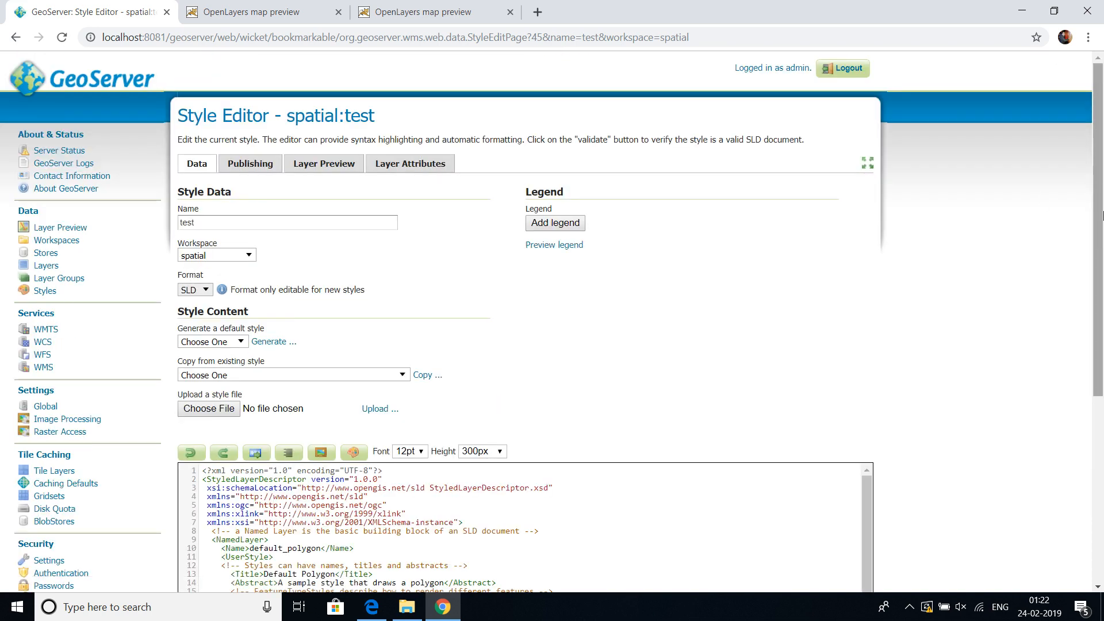
scroll(1100, 216, "down", 5)
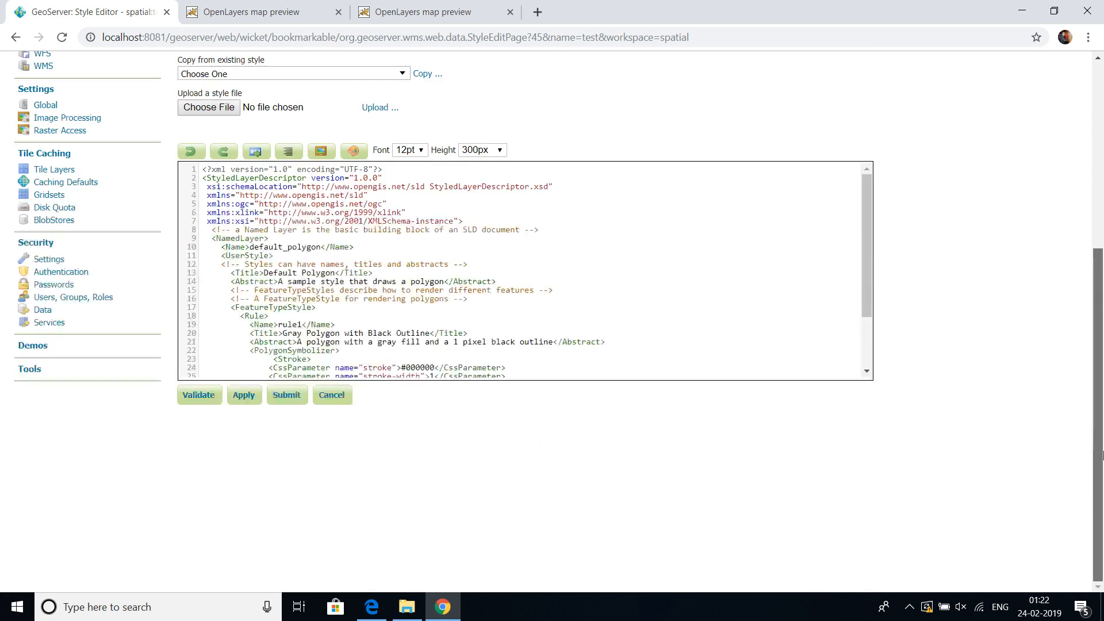
left_click(280, 396)
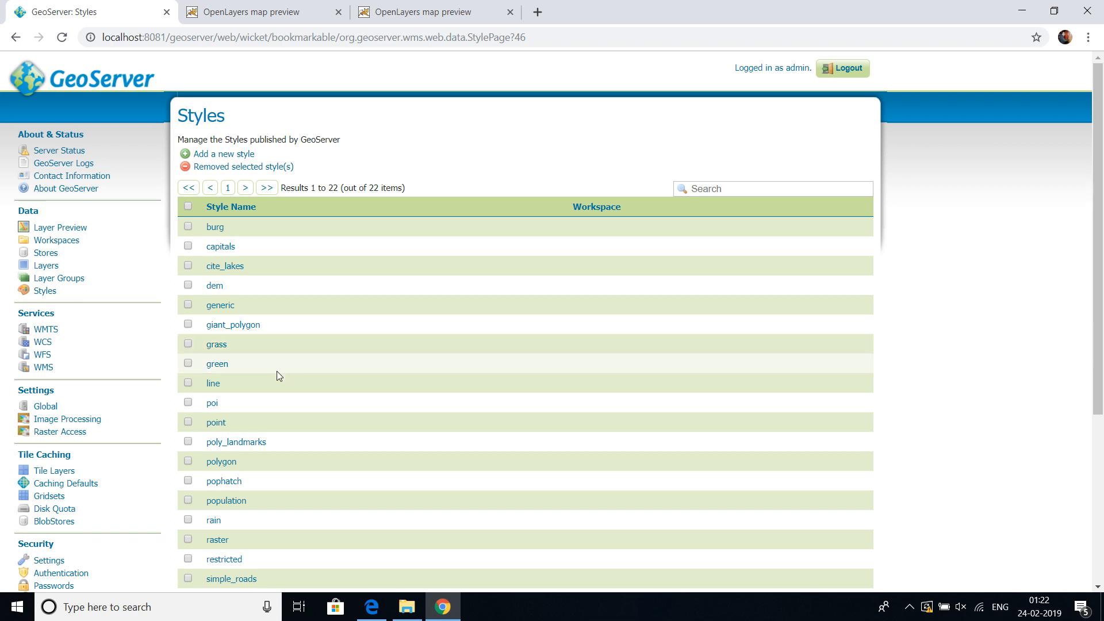
scroll(1102, 311, "down", 3)
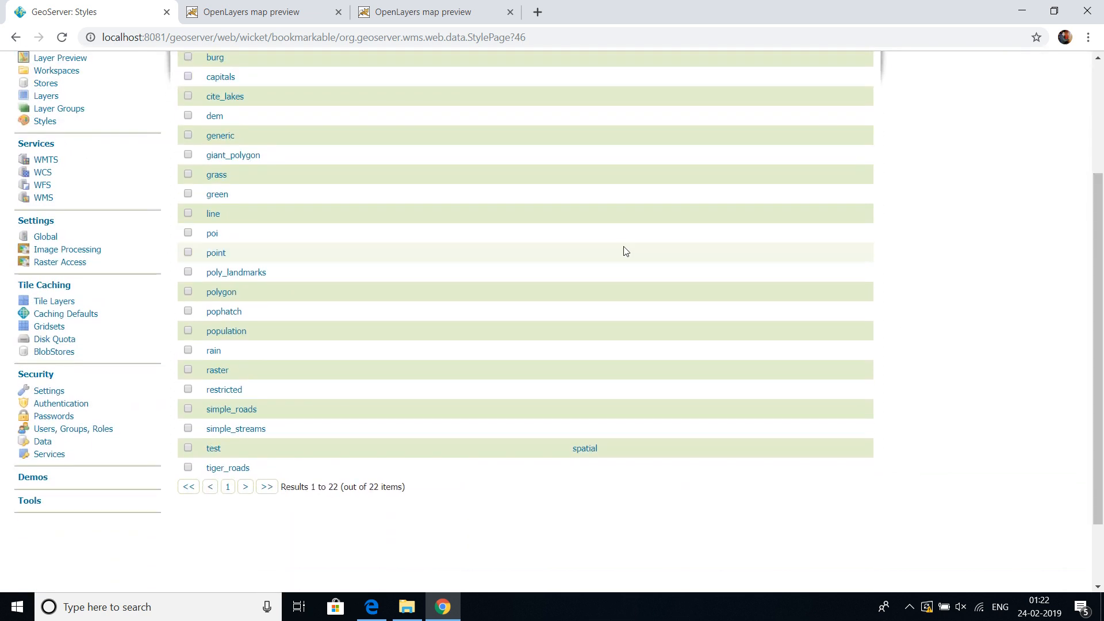
left_click(52, 95)
scroll(1102, 230, "down", 5)
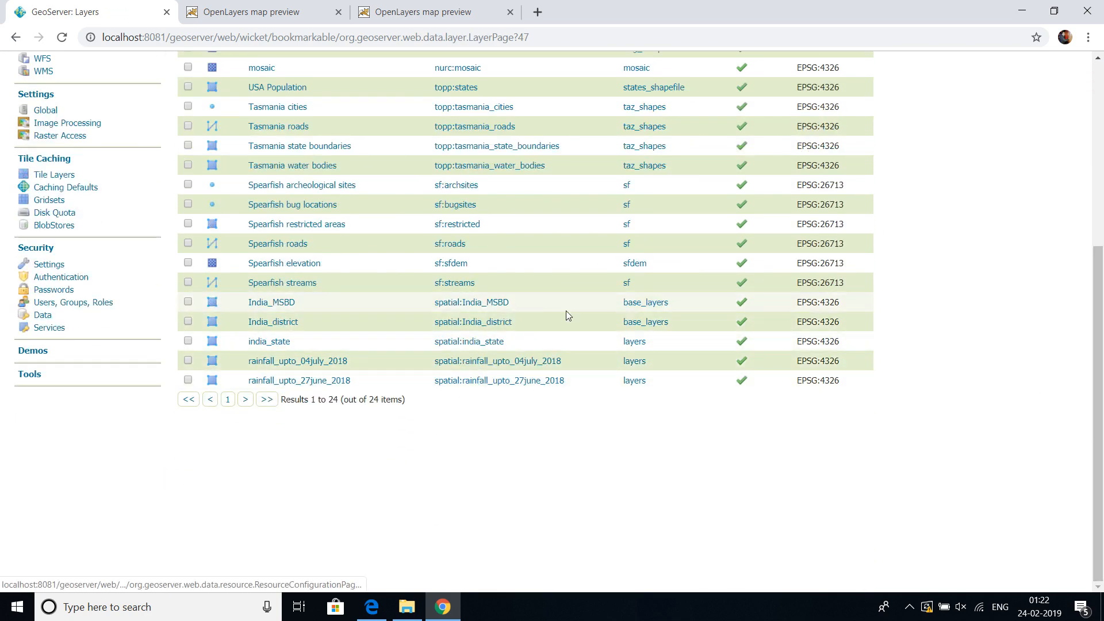
left_click(638, 341)
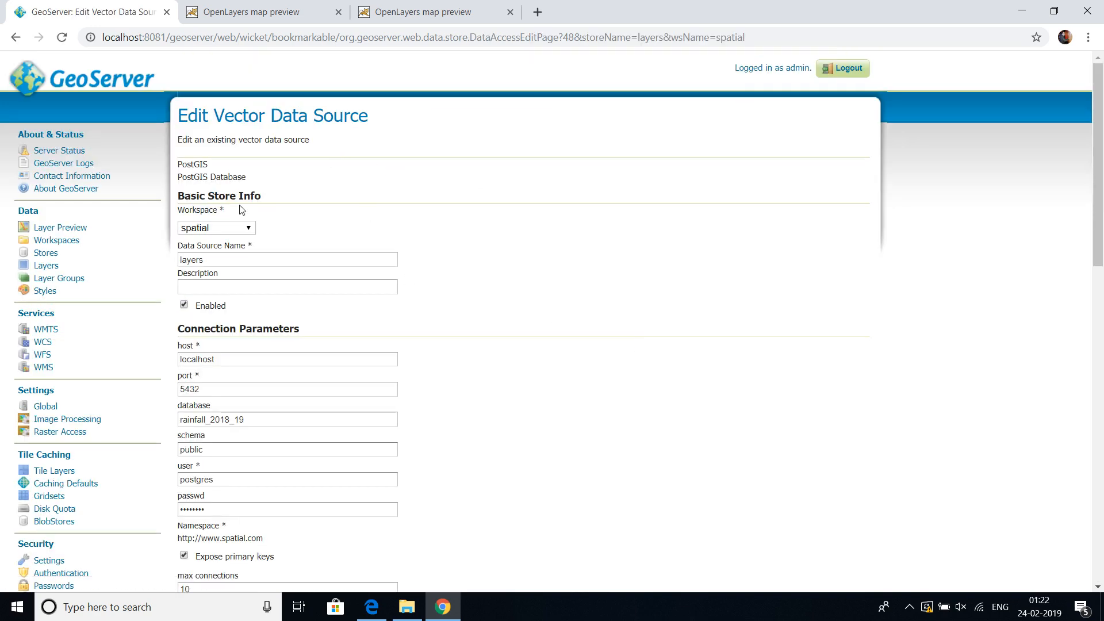
Open the spatial:india_state layer for editing and go to the WMS layer settings in its publishing configuration.
left_click(51, 265)
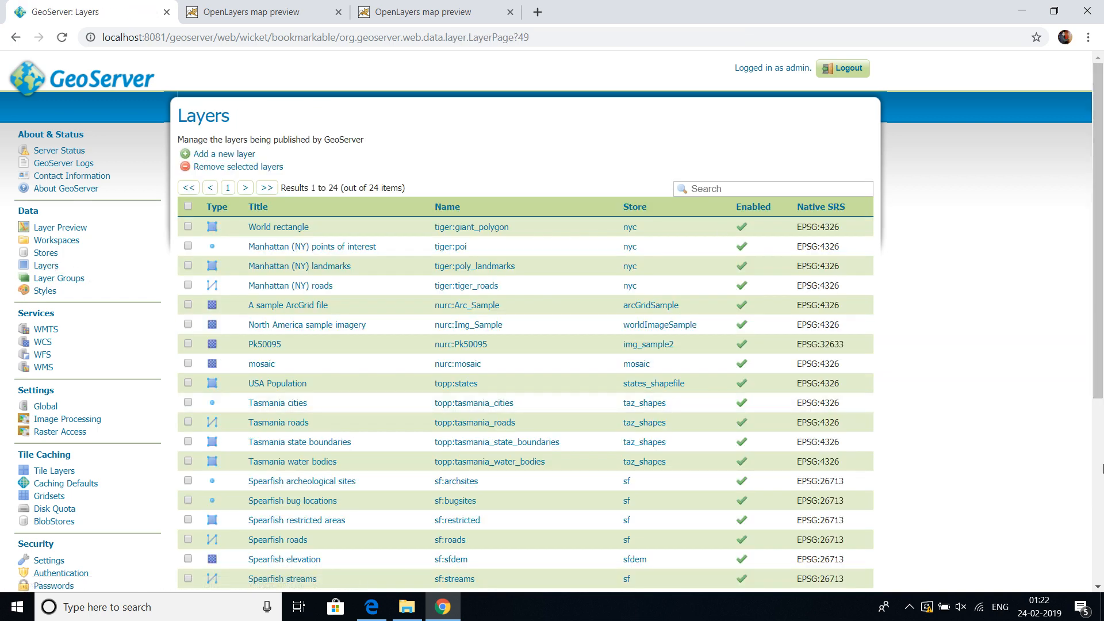
scroll(1102, 469, "down", 5)
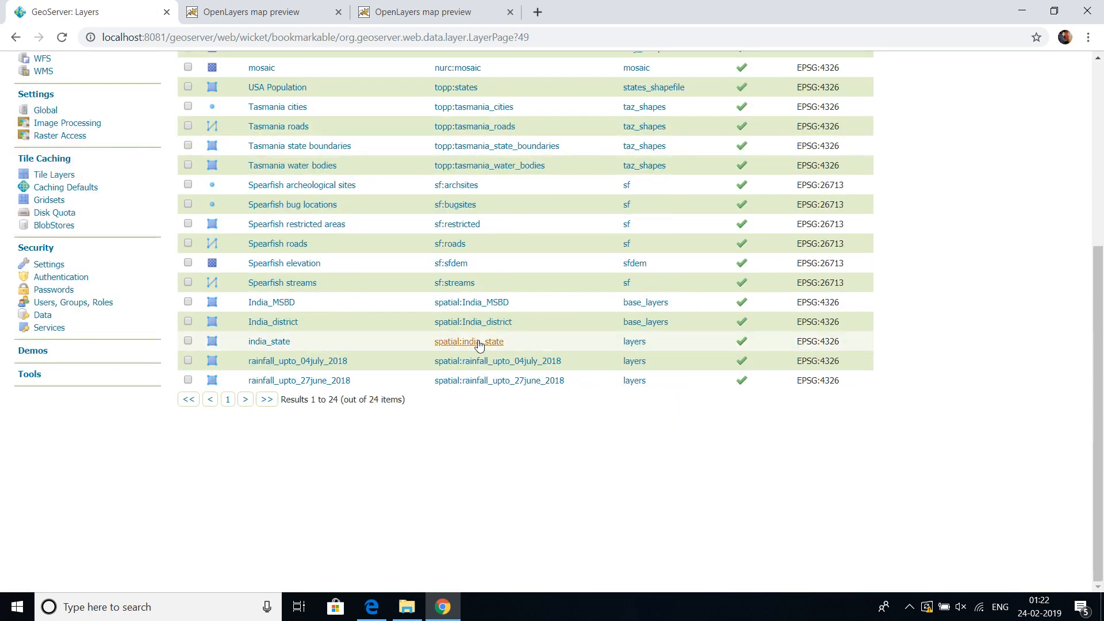
left_click(476, 343)
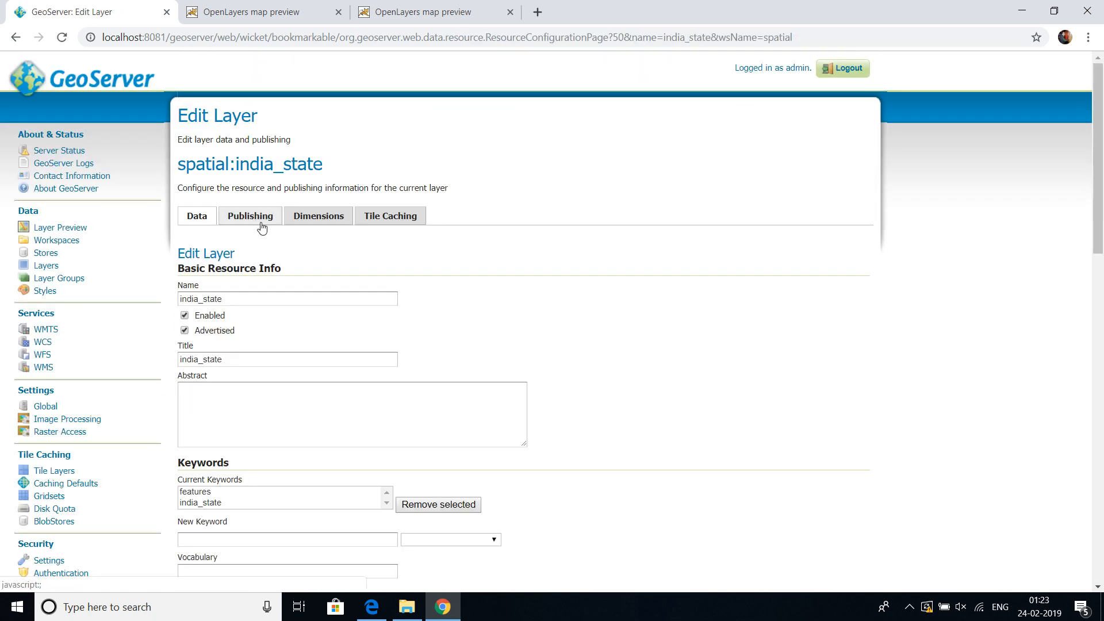
left_click(262, 221)
scroll(262, 191, "down", 10)
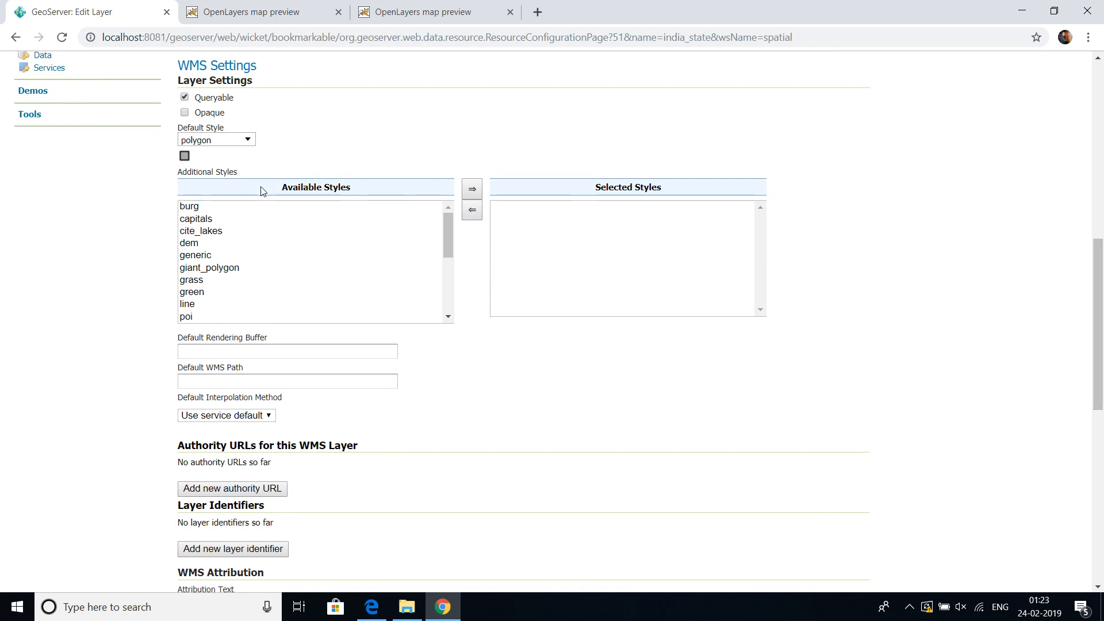
Set the layer's default style to spatial:test and save the layer.
left_click(240, 143)
left_click_drag(256, 201, 257, 230)
mouse_move(258, 231)
left_mouse_down()
mouse_move(262, 268)
mouse_move(263, 219)
left_mouse_up()
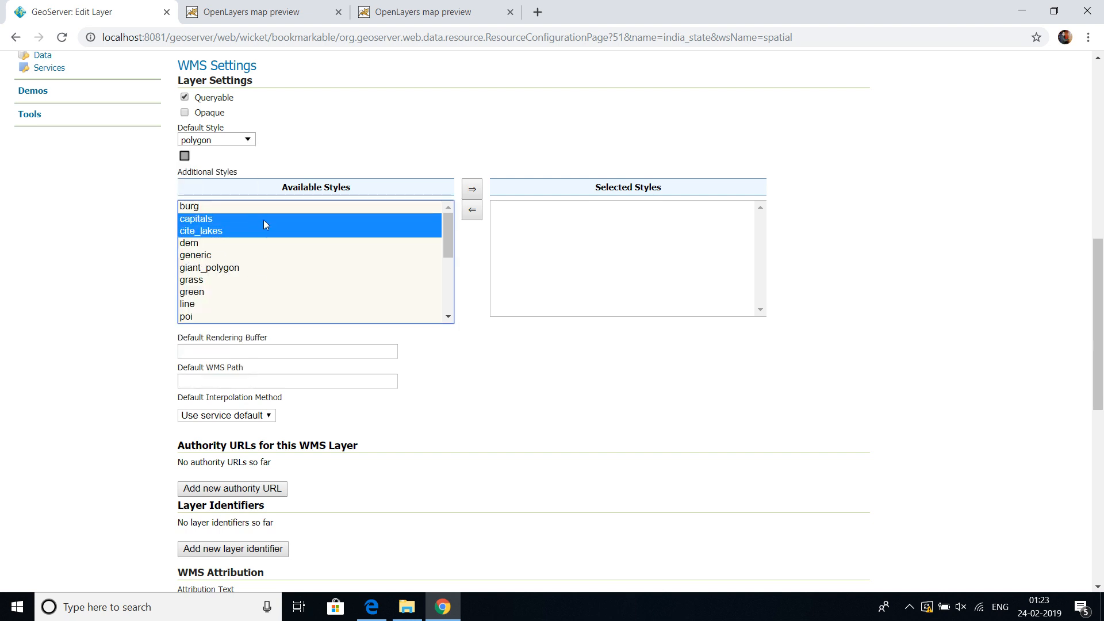
left_click(238, 142)
left_click(243, 143)
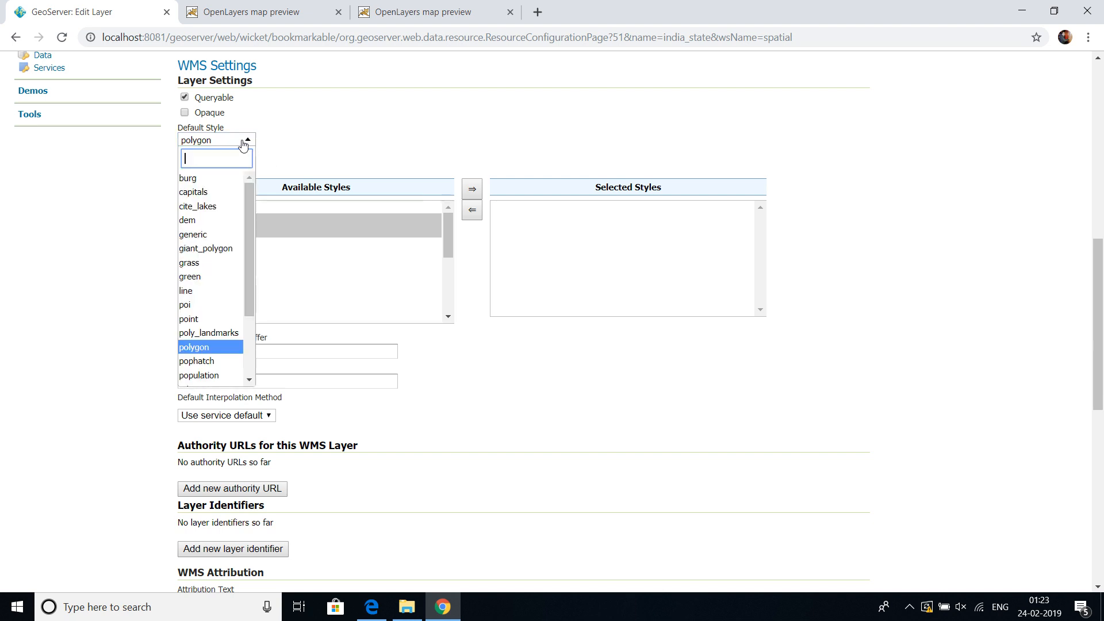
left_click_drag(251, 210, 253, 275)
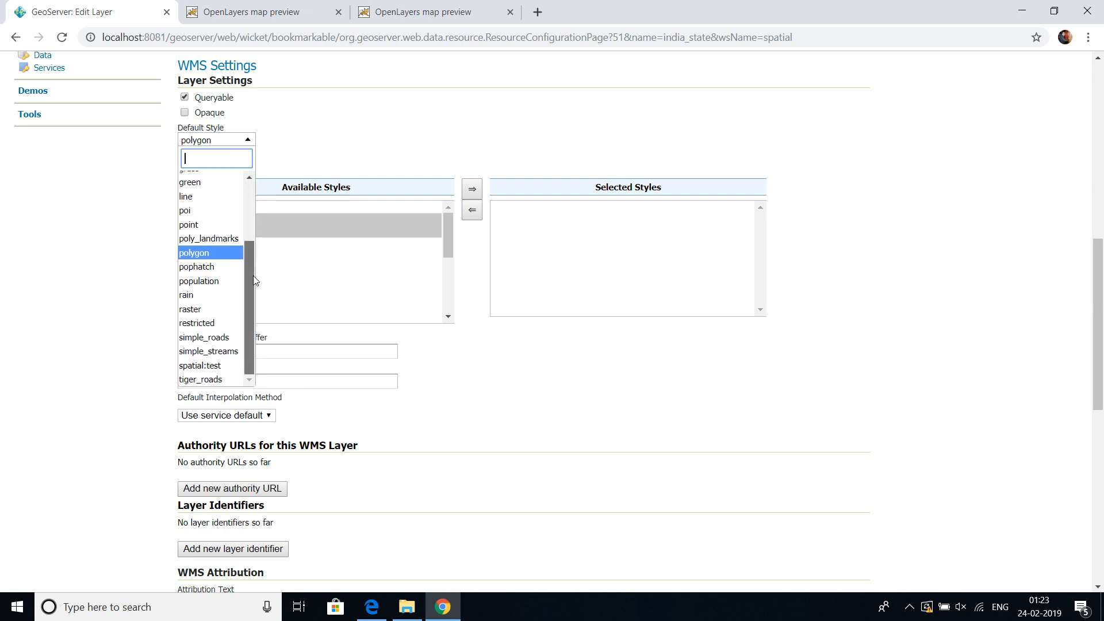
left_click(225, 367)
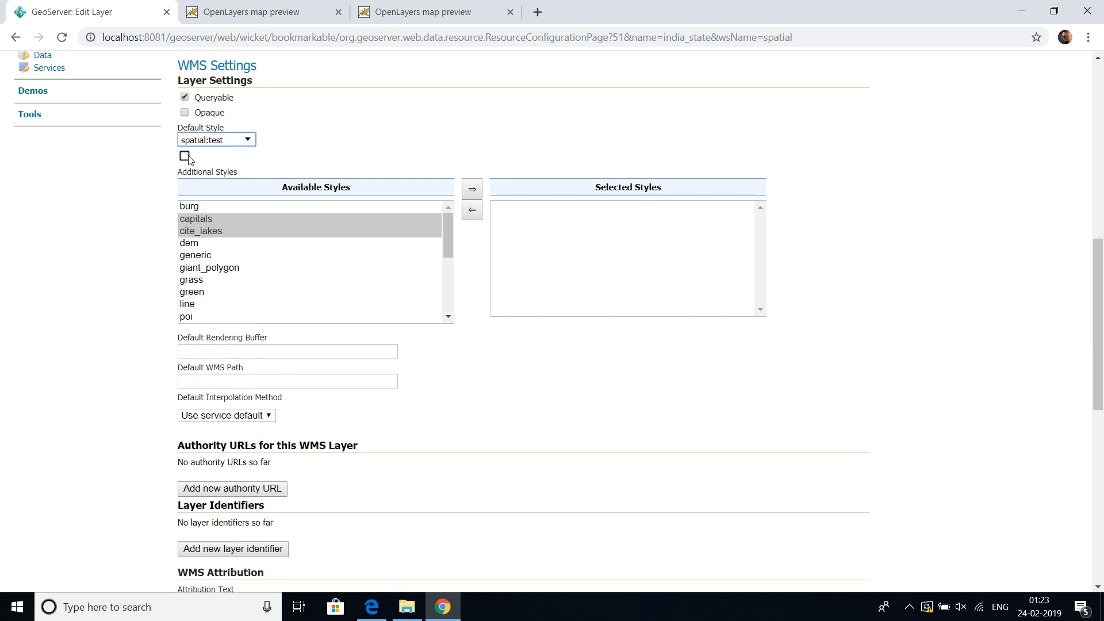
scroll(507, 461, "down", 8)
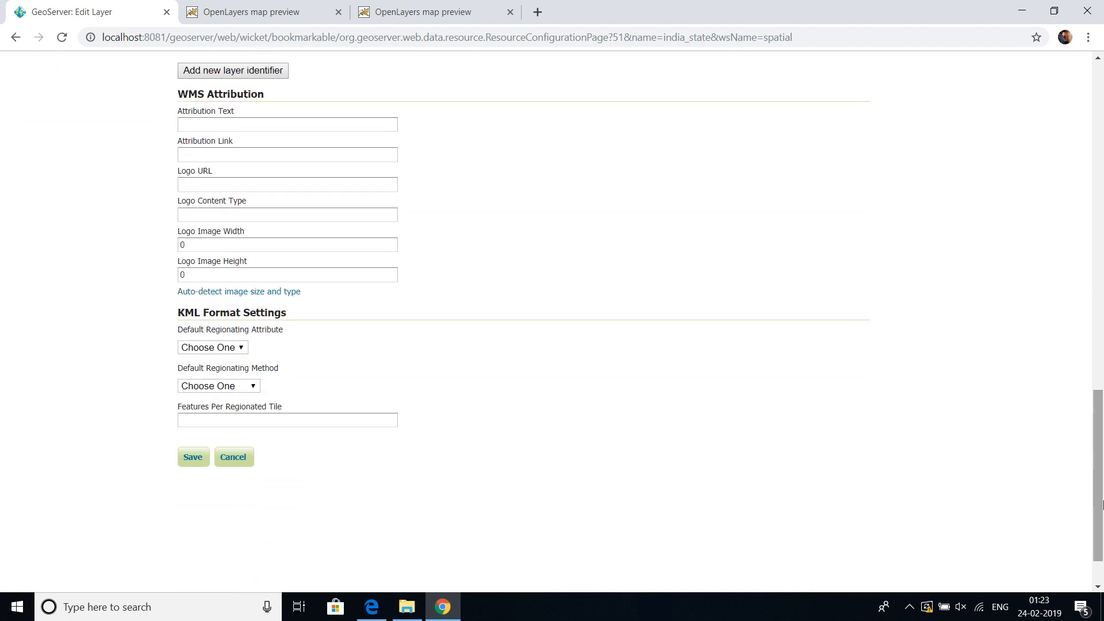
left_click(190, 457)
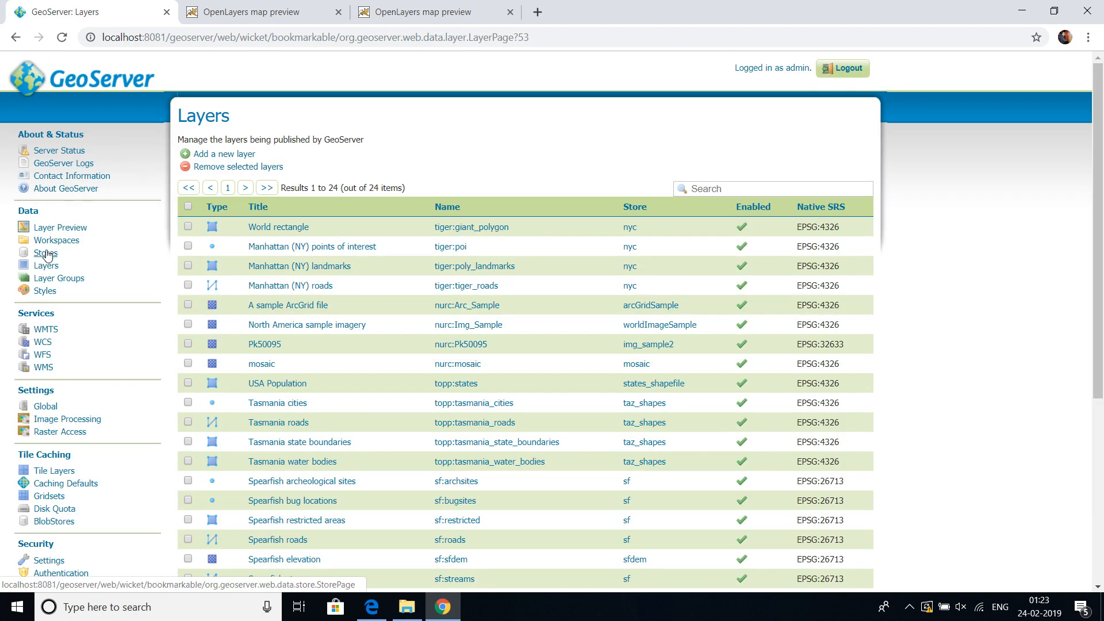
Preview the india_state layer in OpenLayers to examine its new style.
left_click(61, 228)
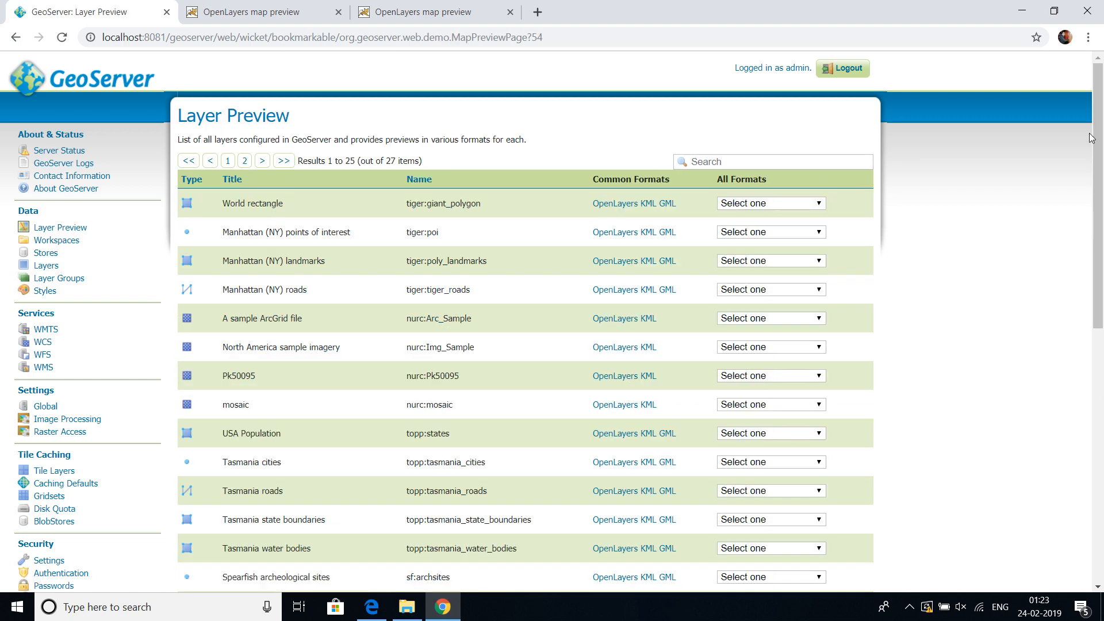
left_click_drag(1090, 137, 1100, 351)
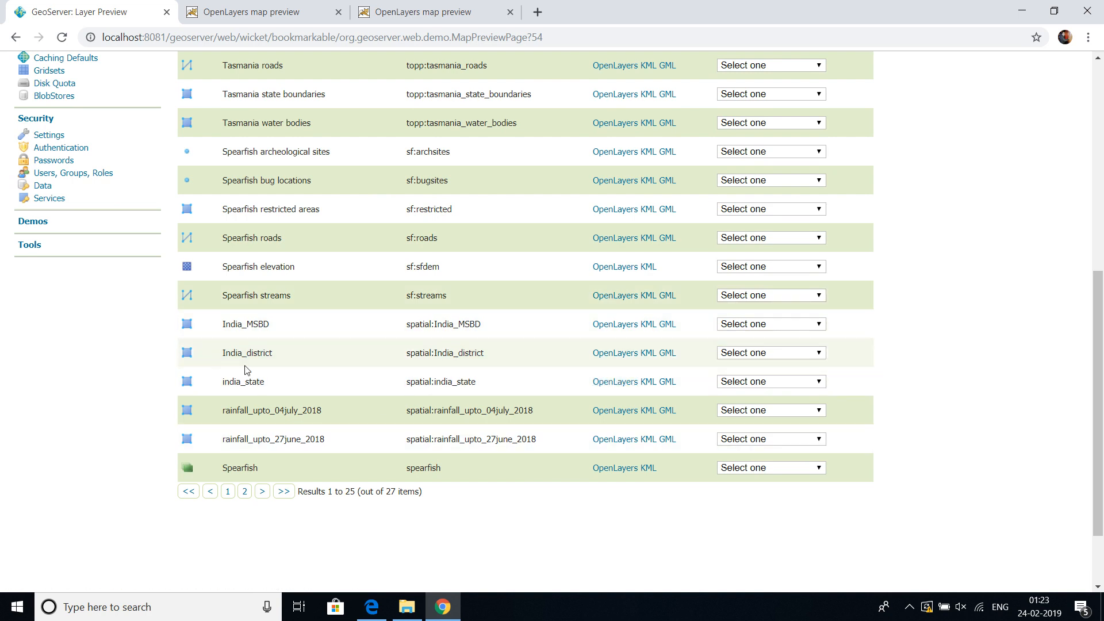
left_click(628, 381)
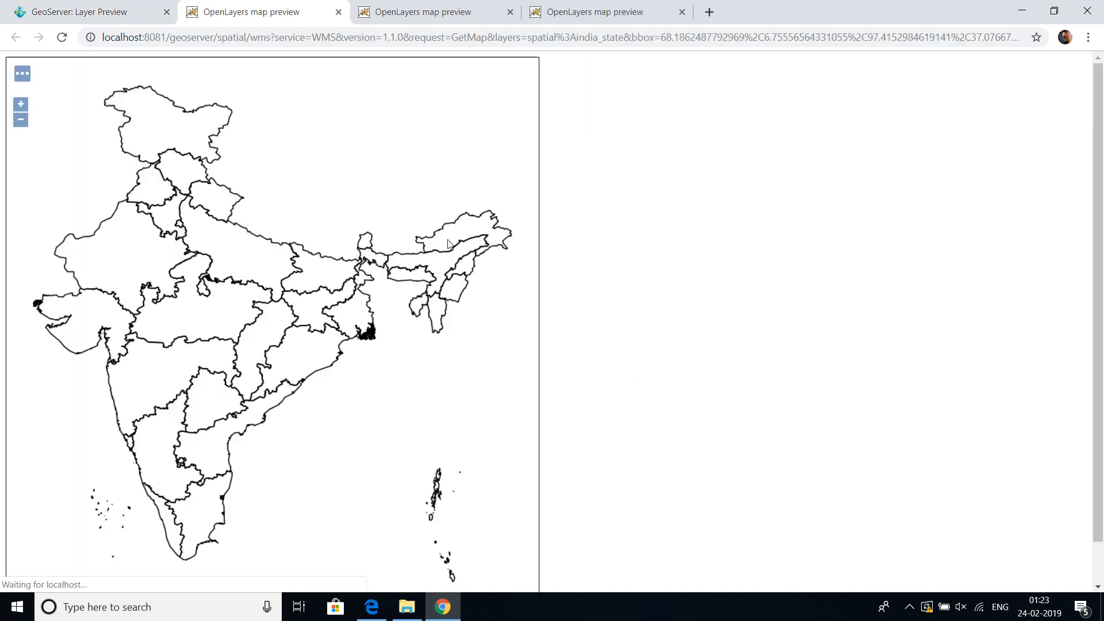
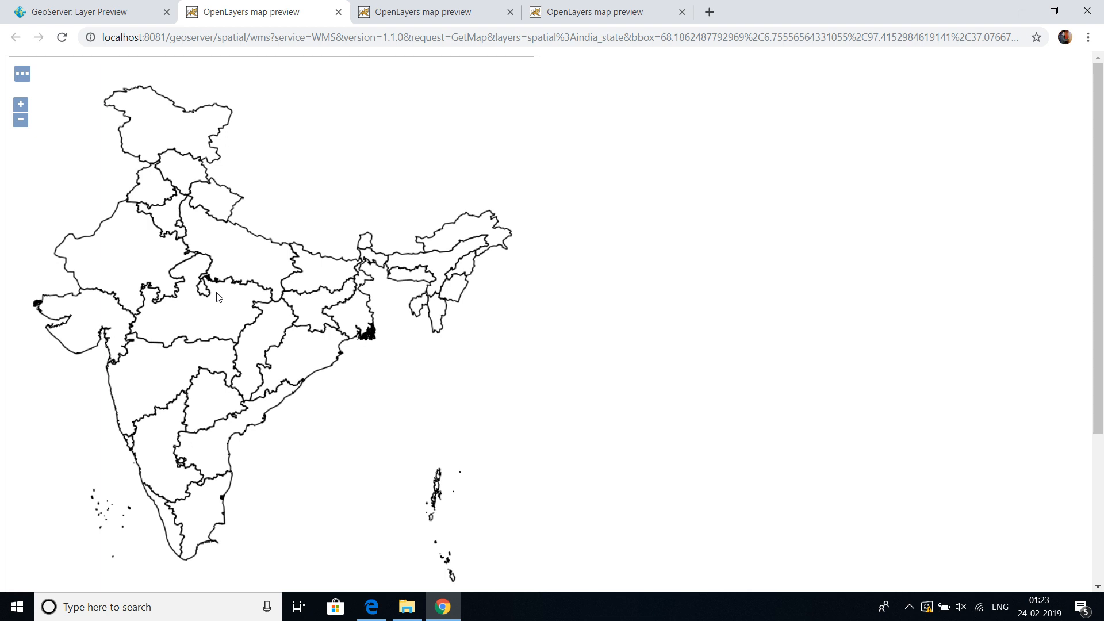
Return to the layer preview list and preview the USA Population layer in OpenLayers.
left_click(70, 5)
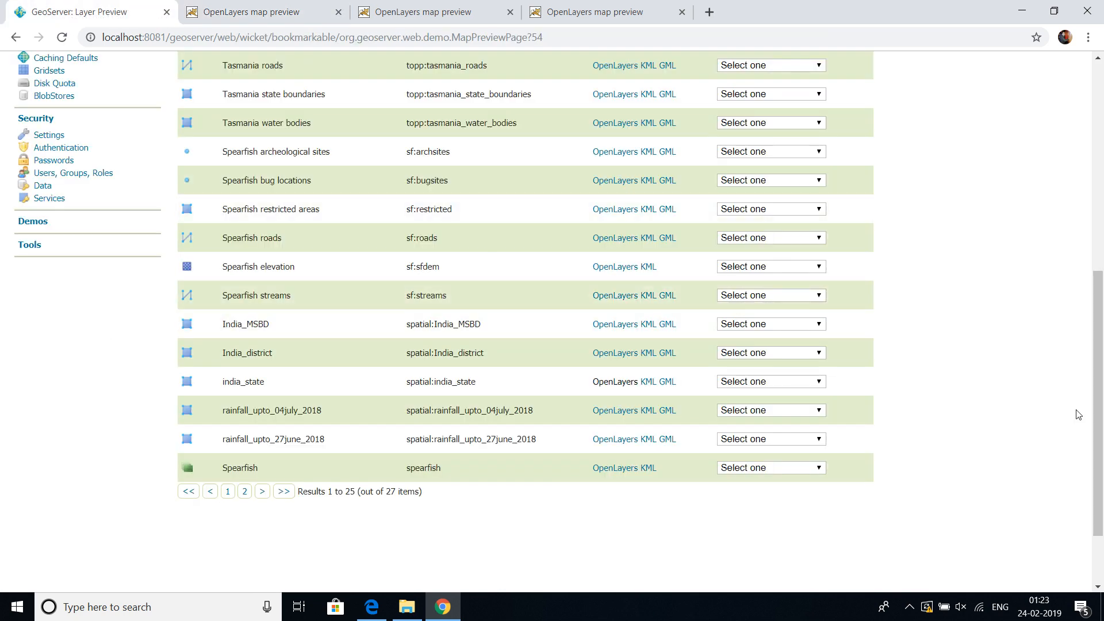
left_click_drag(1098, 404, 1102, 330)
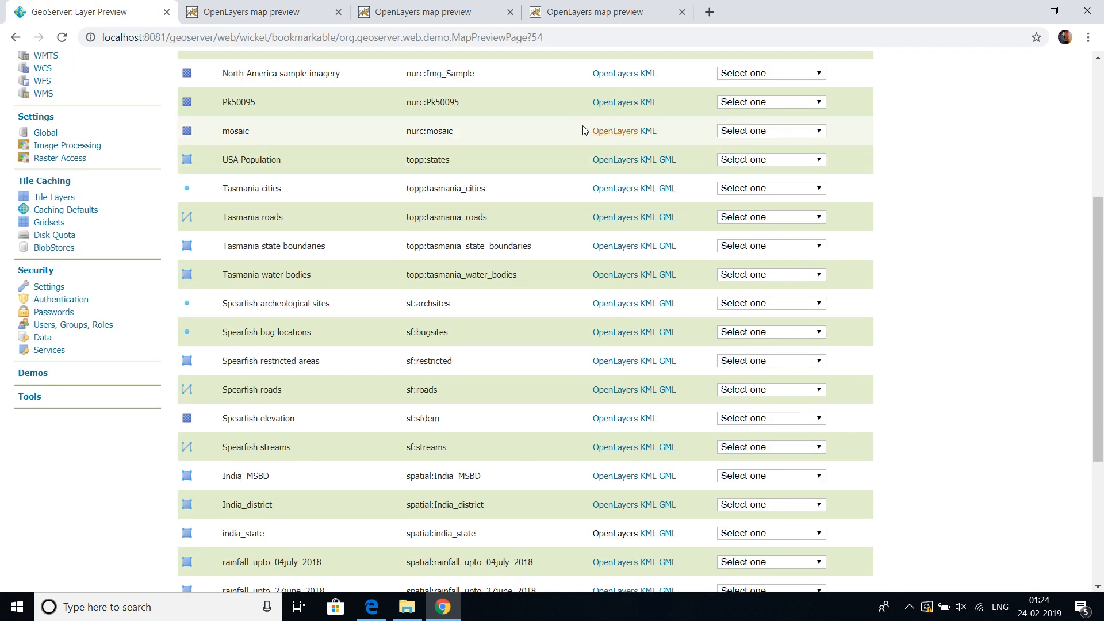
left_click(600, 163)
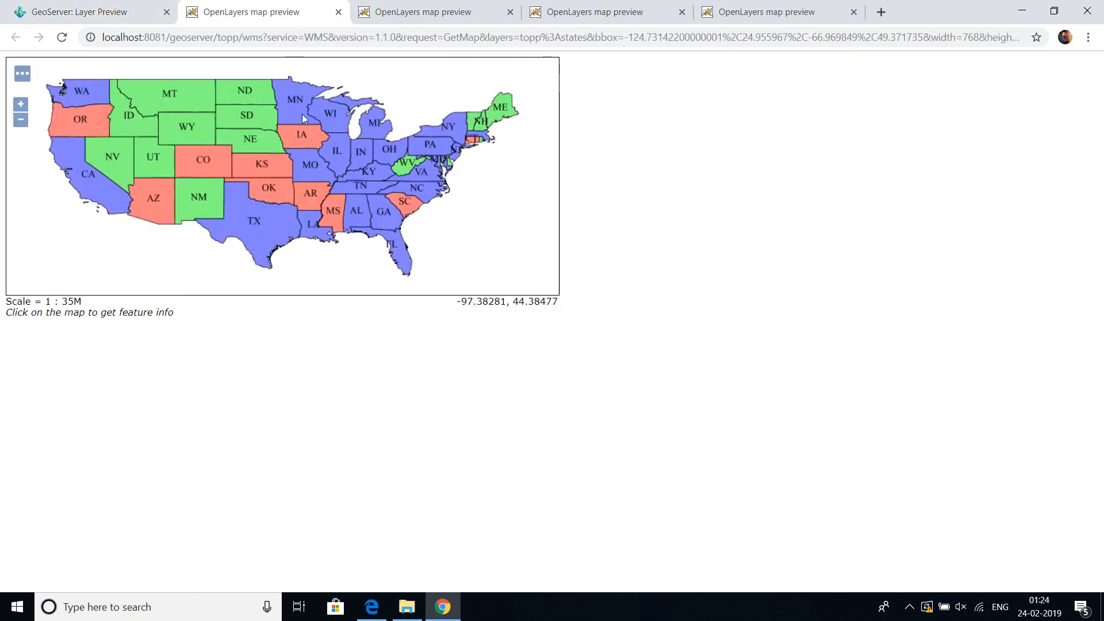
Switch to File Explorer and browse to the NADAMS_data\NDVI\2015 folder on drive E to find the NDVI rasters.
left_click(127, 7)
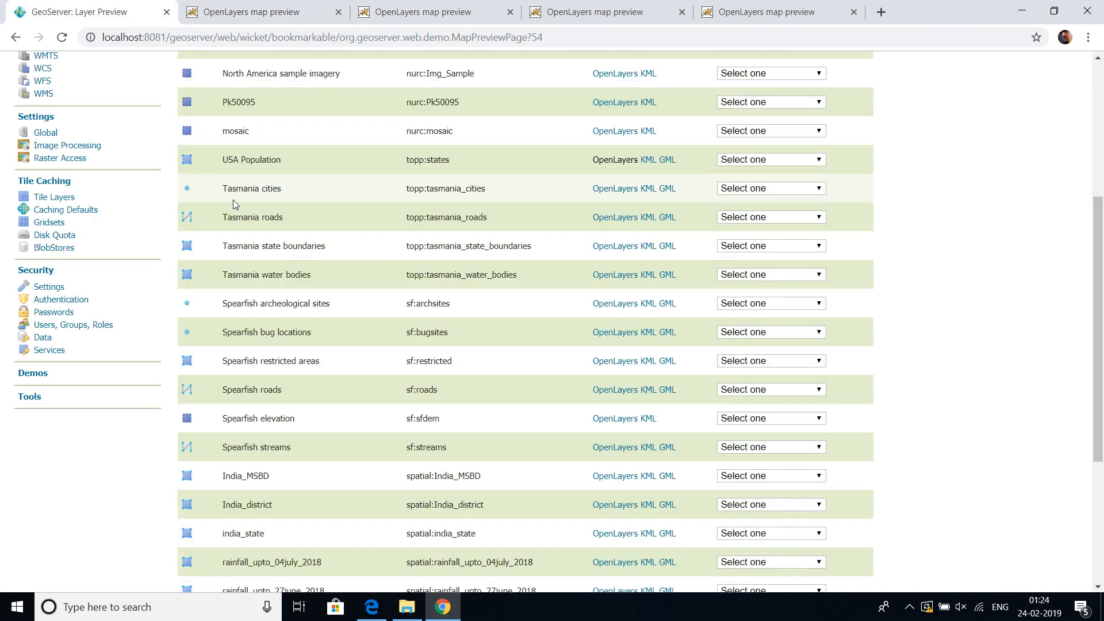
left_click(405, 608)
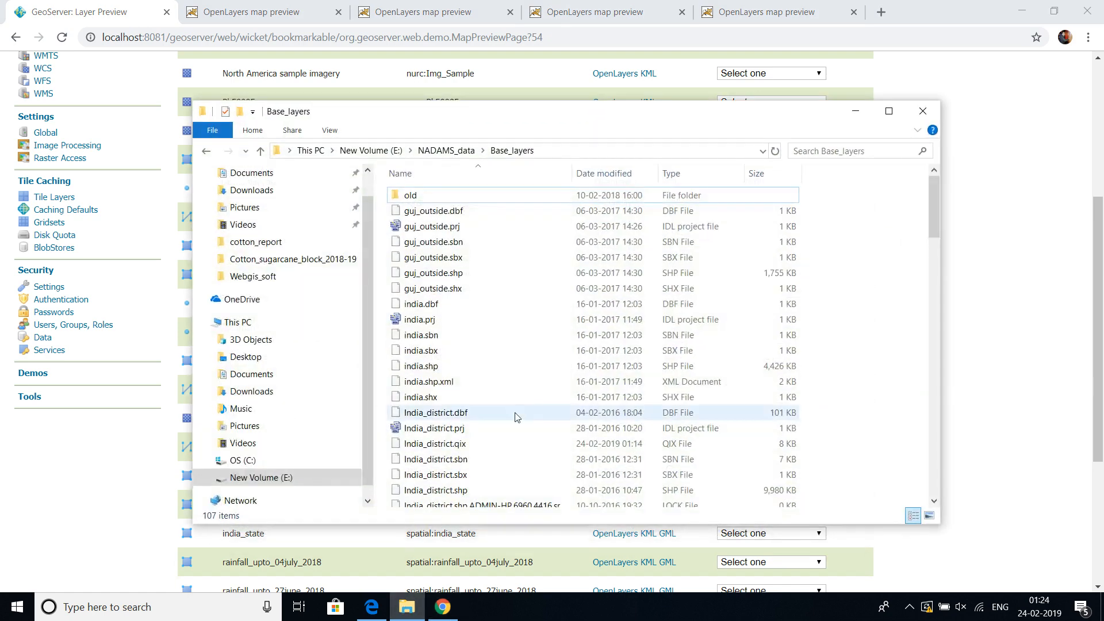
left_click(889, 111)
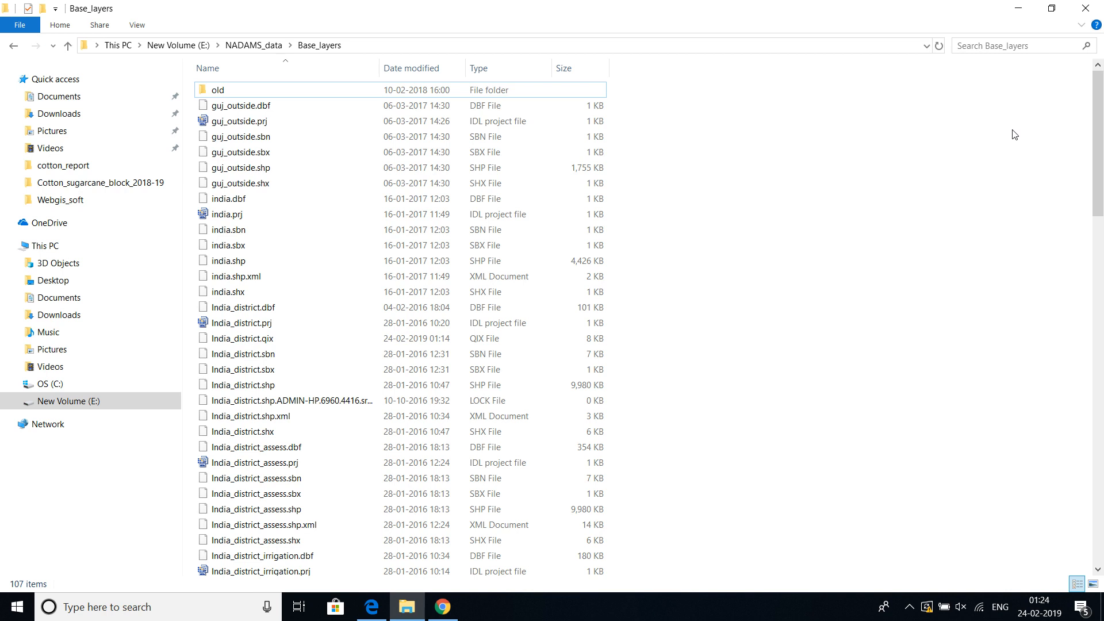
left_click_drag(1098, 126, 1102, 334)
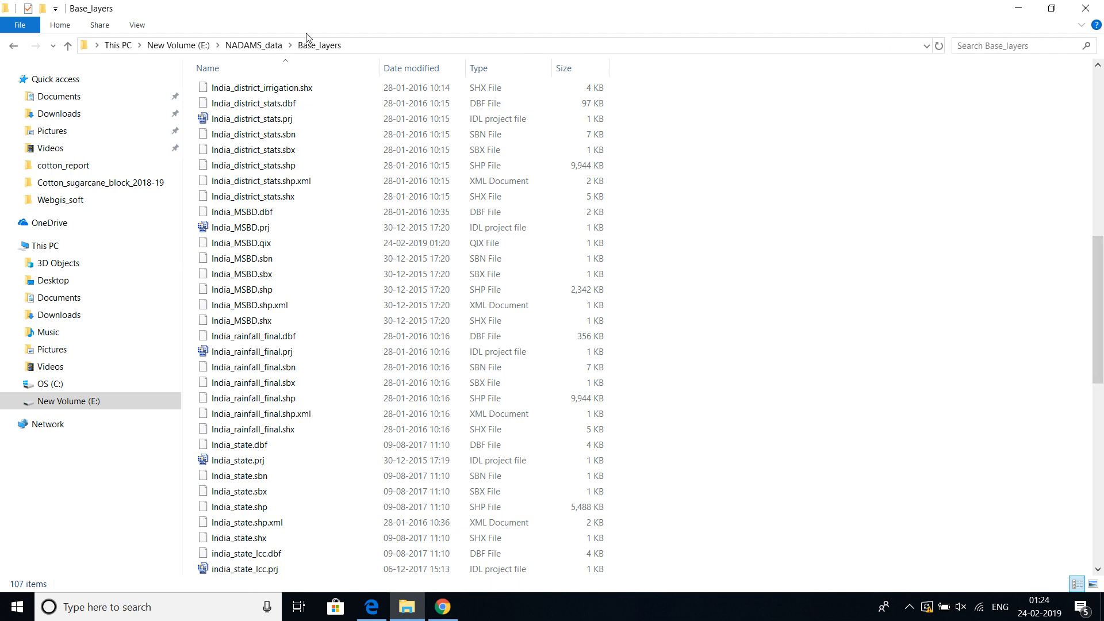
left_click(270, 46)
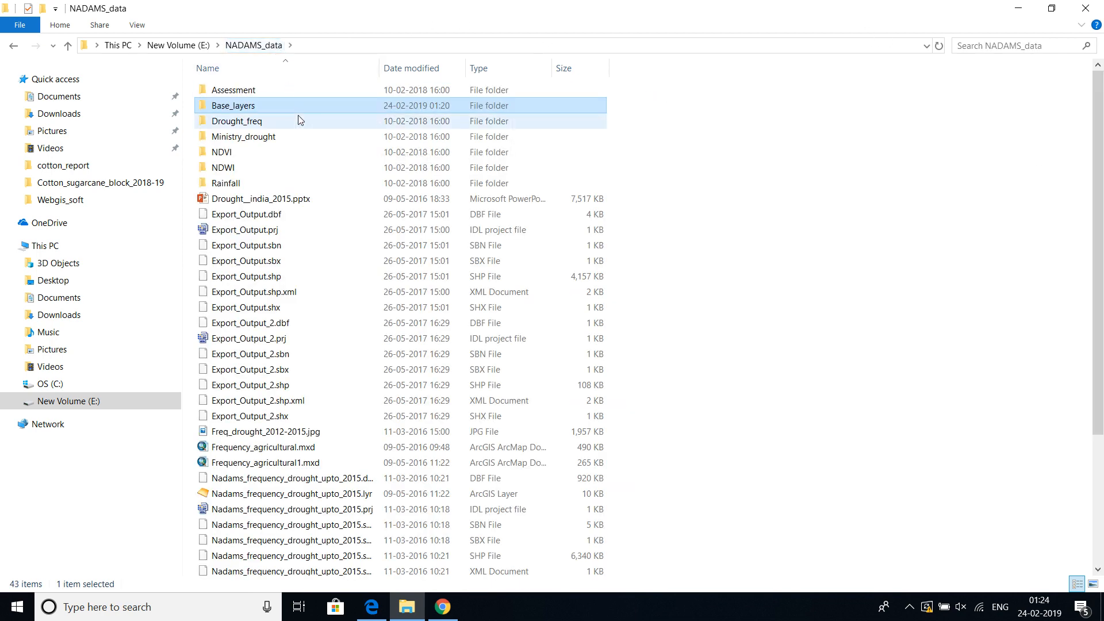
double_click(264, 153)
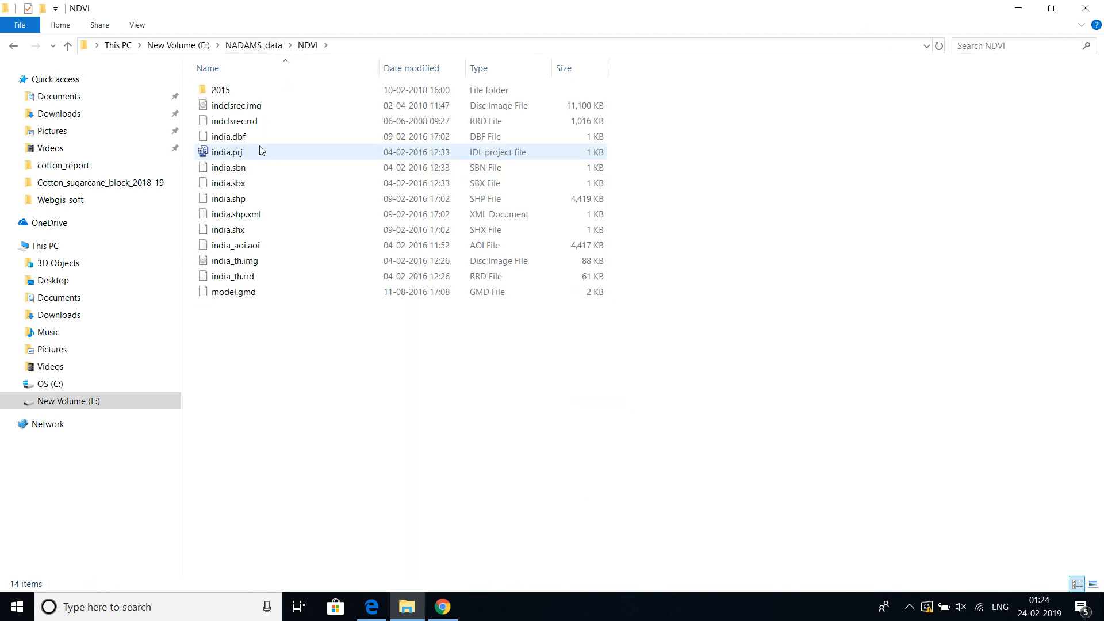
double_click(239, 91)
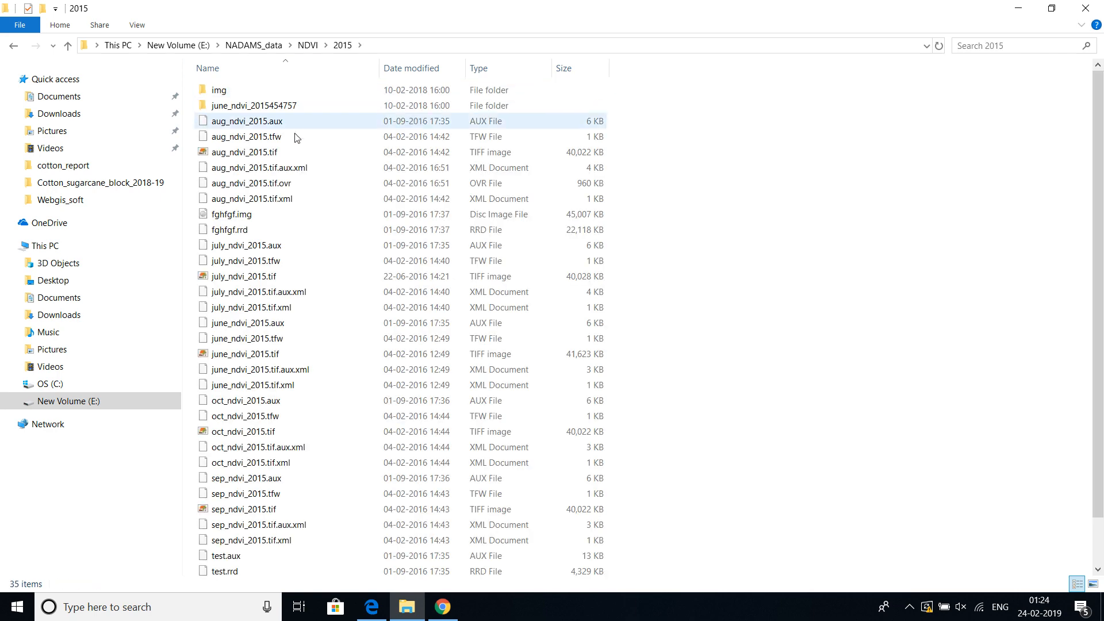
left_click(1015, 8)
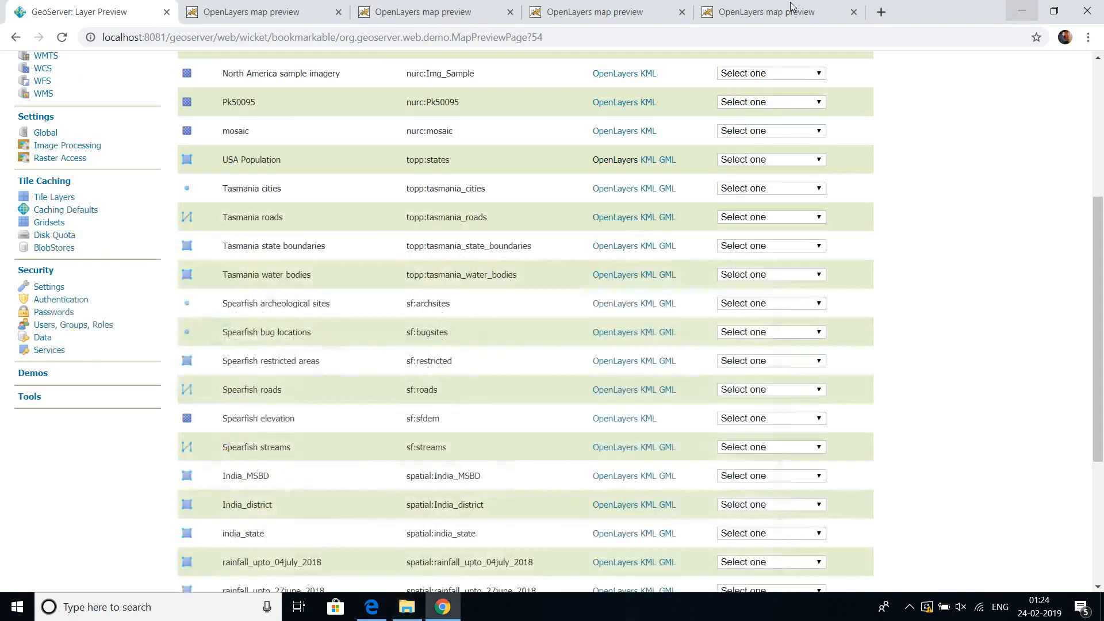
Back in GeoServer, start a new GeoTIFF store in the spatial workspace with the data source name ndvi.
left_click_drag(1097, 221, 1097, 82)
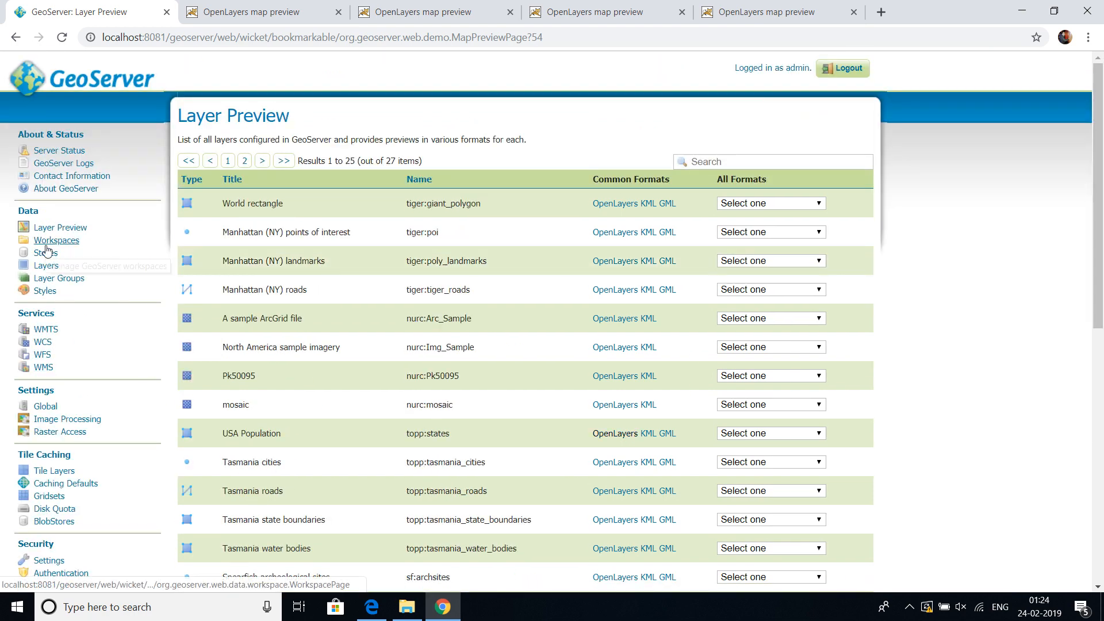
left_click(47, 255)
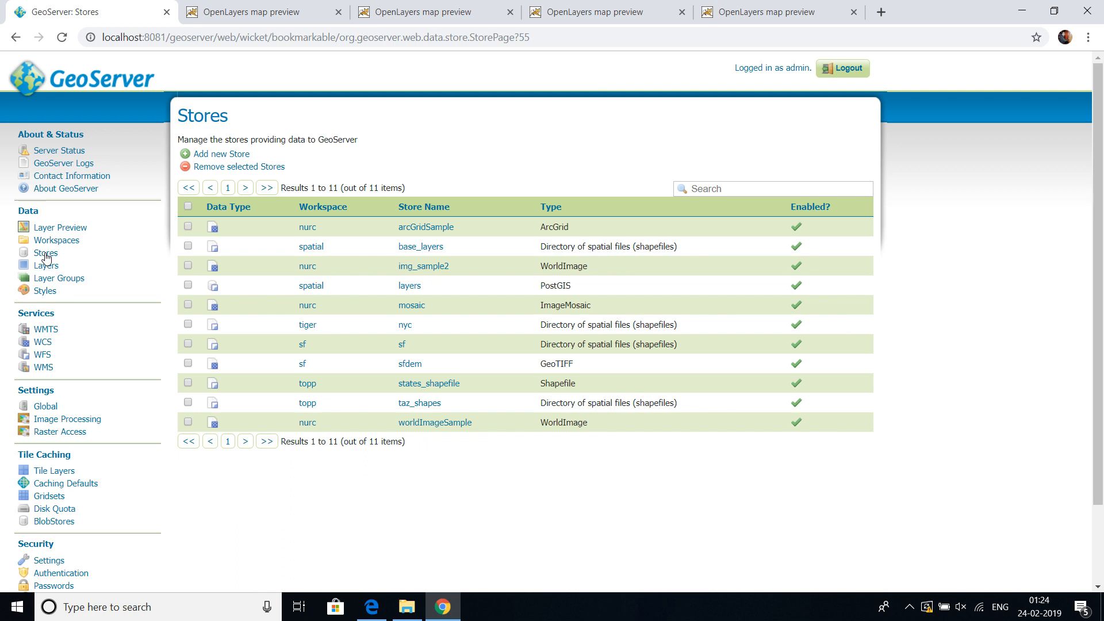
left_click(212, 157)
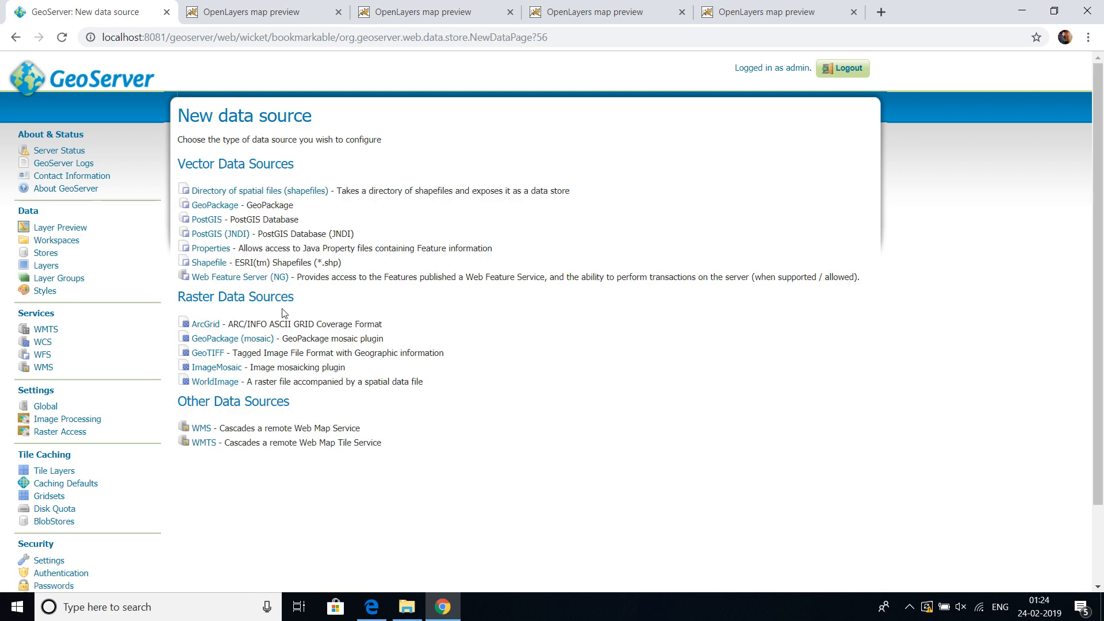
left_click(208, 353)
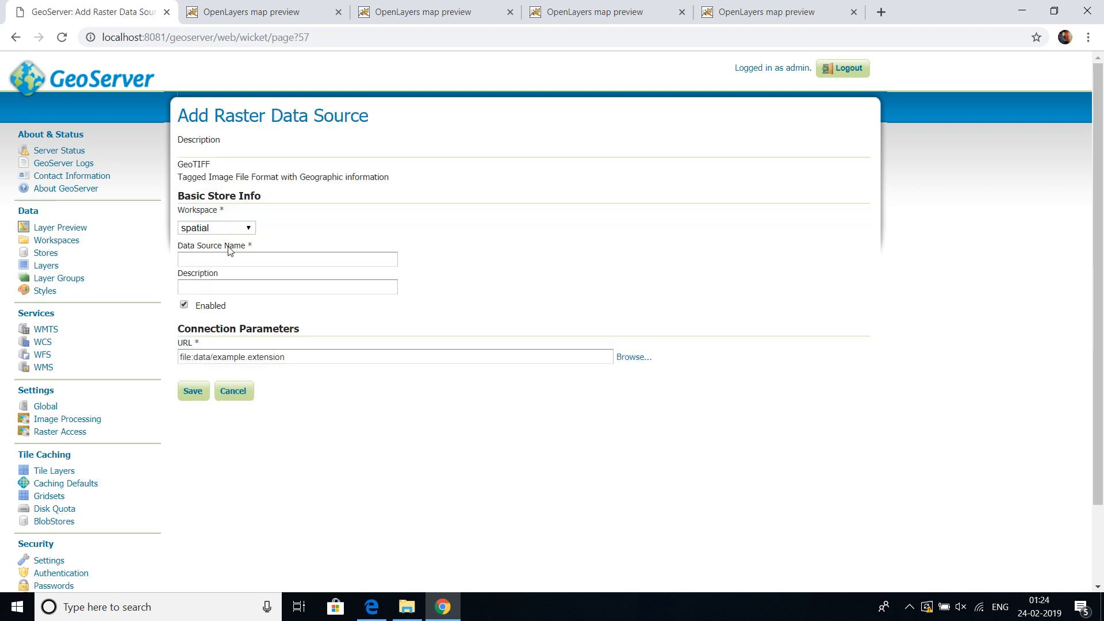
left_click(225, 256)
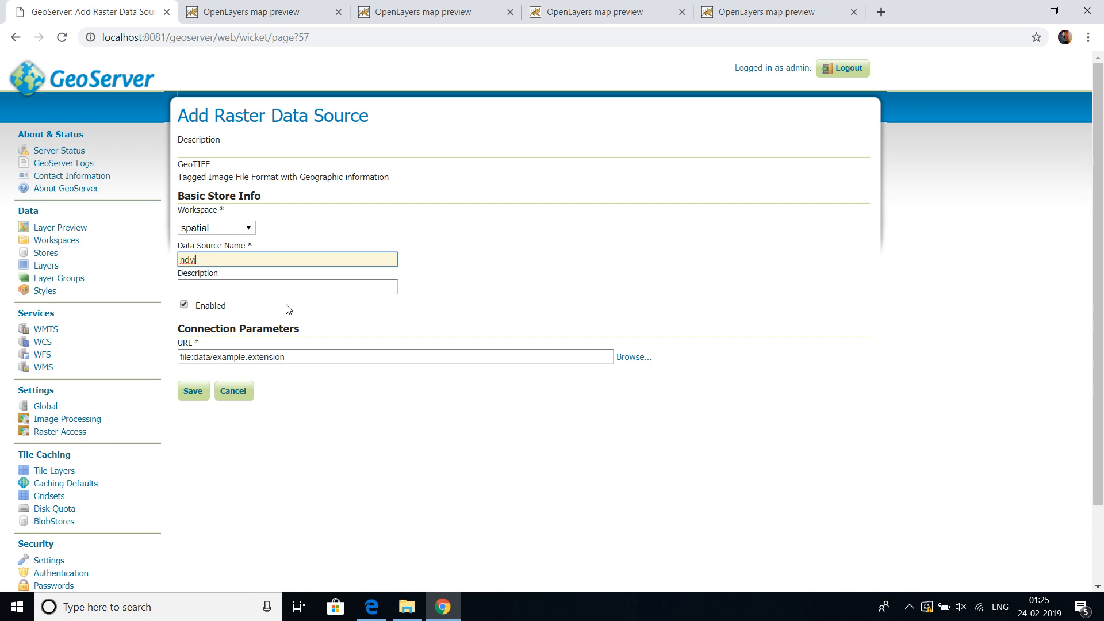
Copy the path of the NDVI 2015 folder from File Explorer and return to GeoServer.
left_click(407, 606)
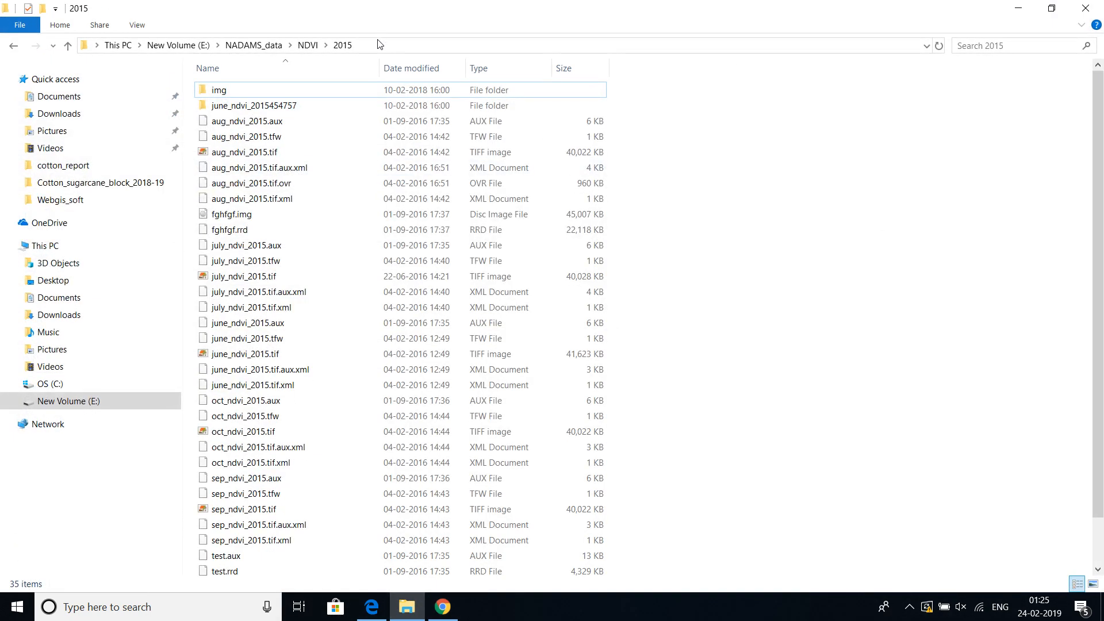
left_click(378, 45)
key("ctrl+c")
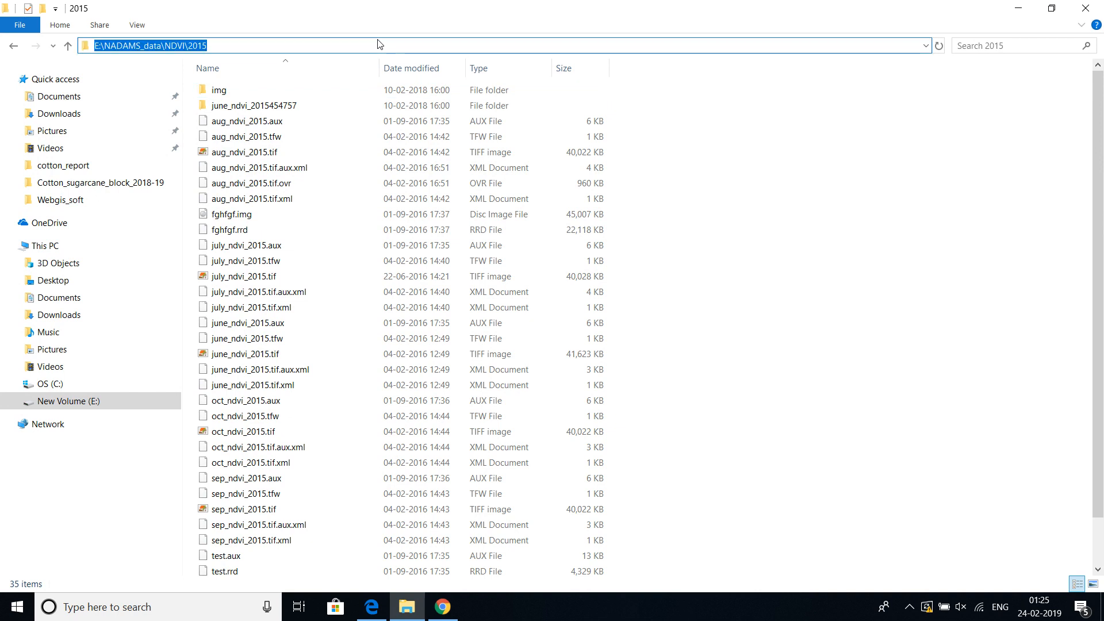
left_click(1016, 11)
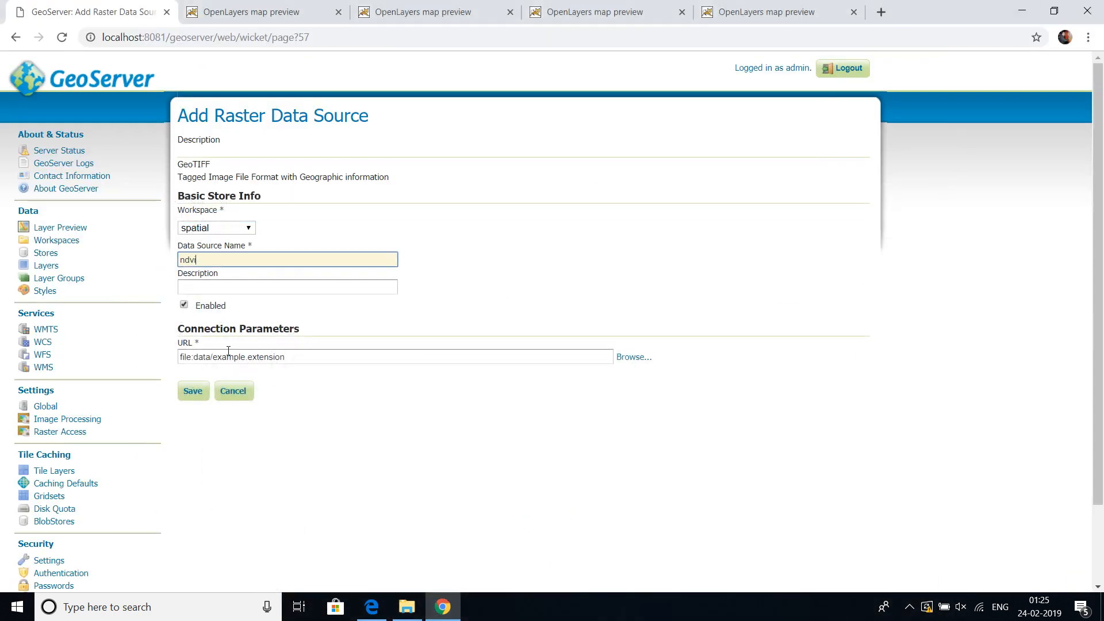
Set the store's URL to file://E:\NADAMS_data\NDVI\2015\sep_ndvi_2015.tif by choosing the file from that folder, and save the store.
left_click_drag(293, 357, 181, 368)
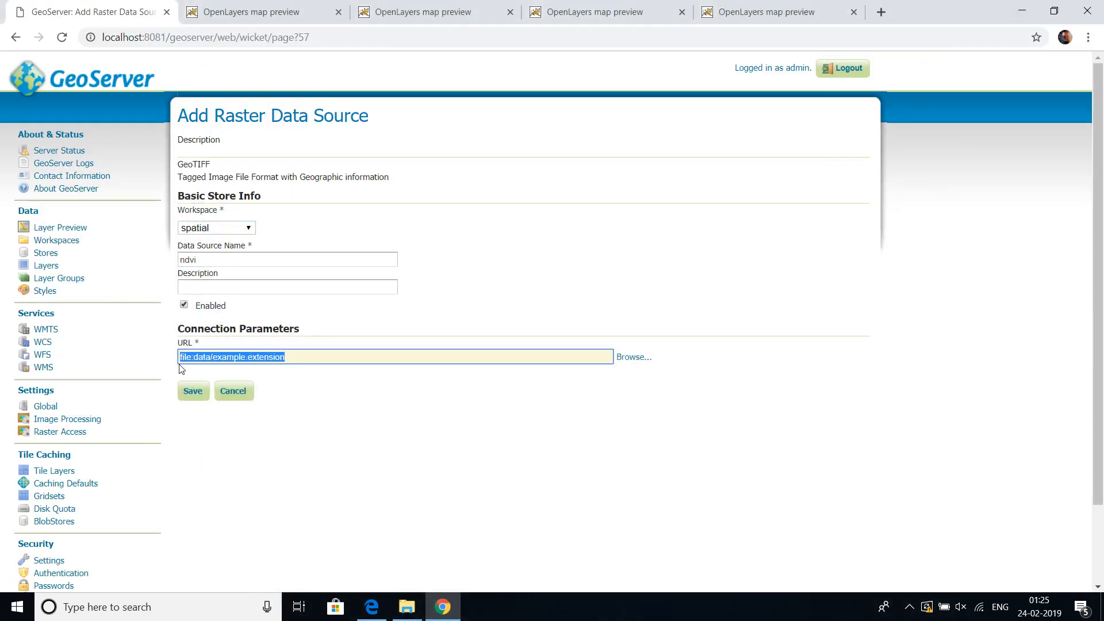
key("ctrl+v")
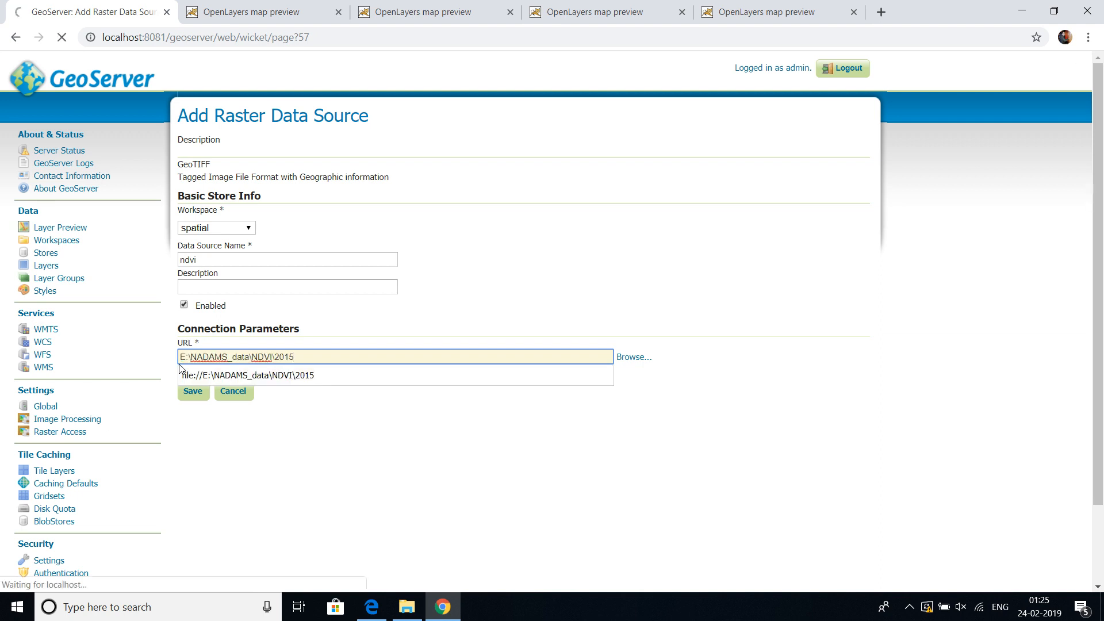
left_click(179, 372)
left_click(632, 357)
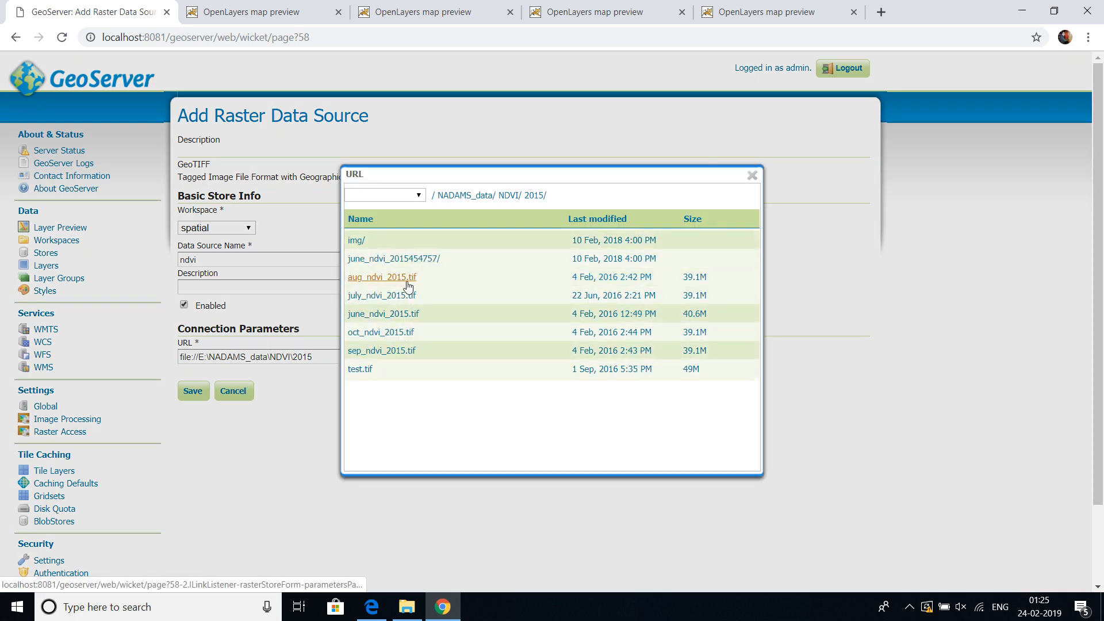
left_click(382, 351)
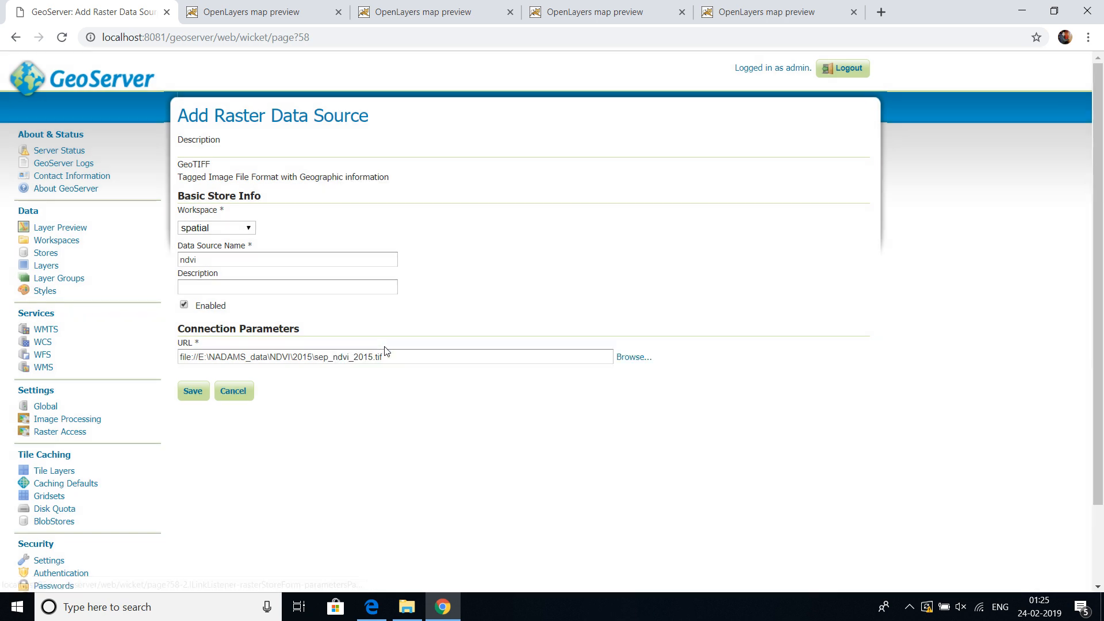
left_click(193, 391)
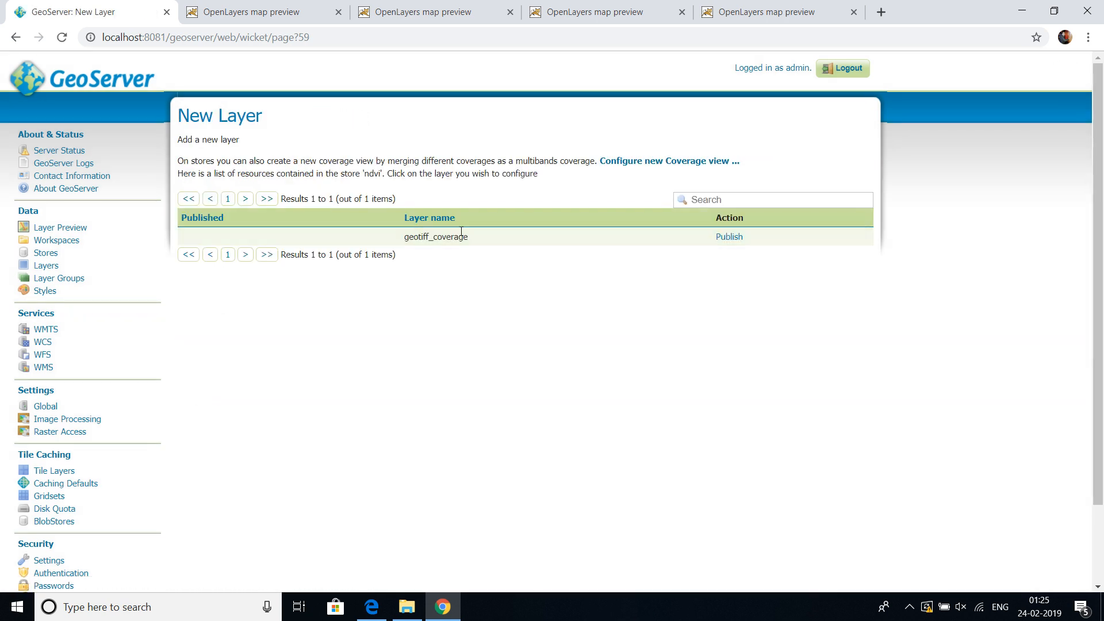
Start publishing the geotiff_coverage layer and set both its name and title to ndvi_sep.
left_click_drag(404, 238, 460, 236)
left_click(735, 239)
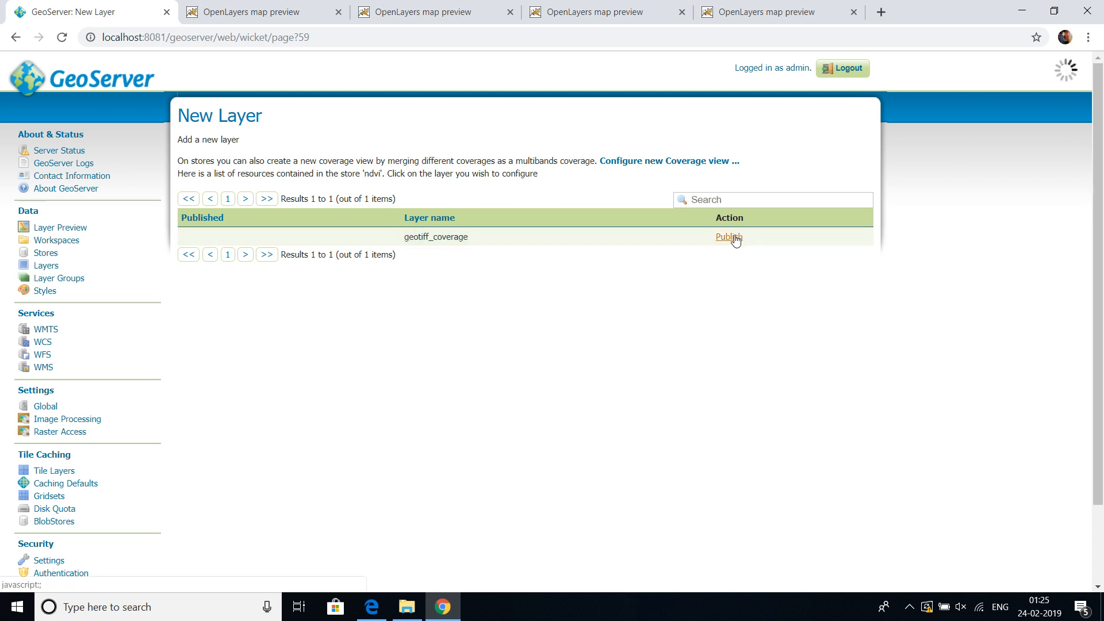
double_click(262, 295)
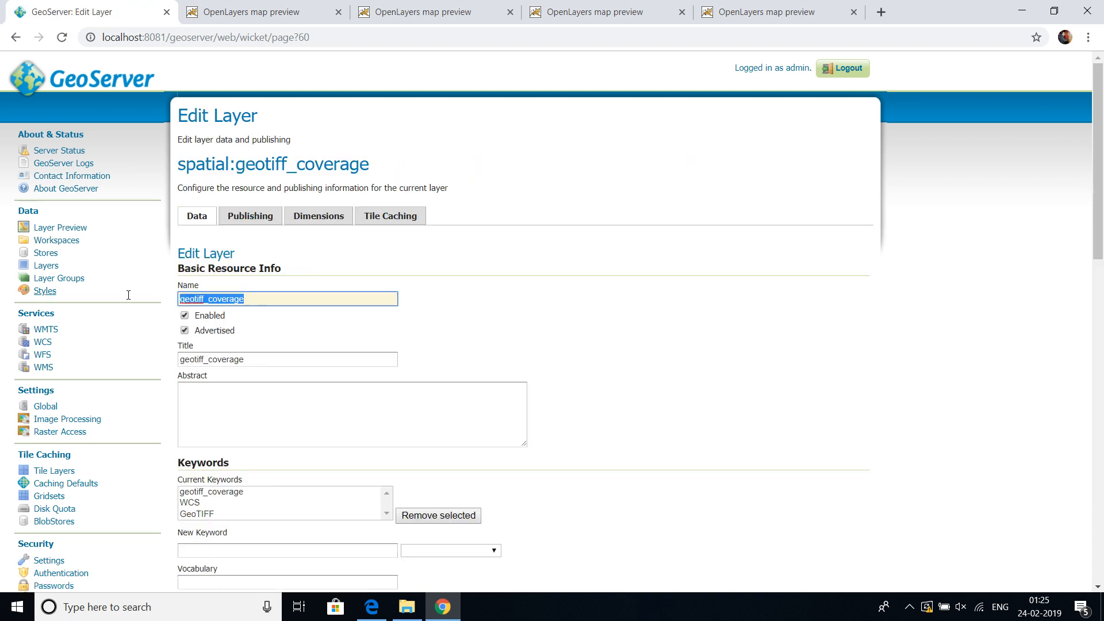
type("ndvi_sep")
double_click(252, 362)
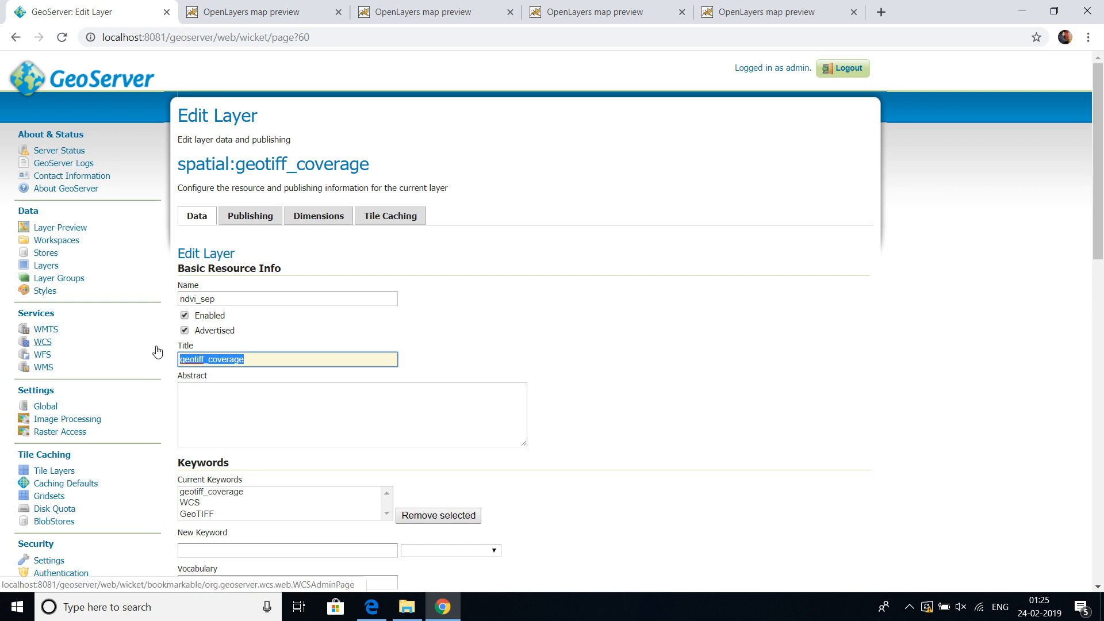
type("ndvi_sep")
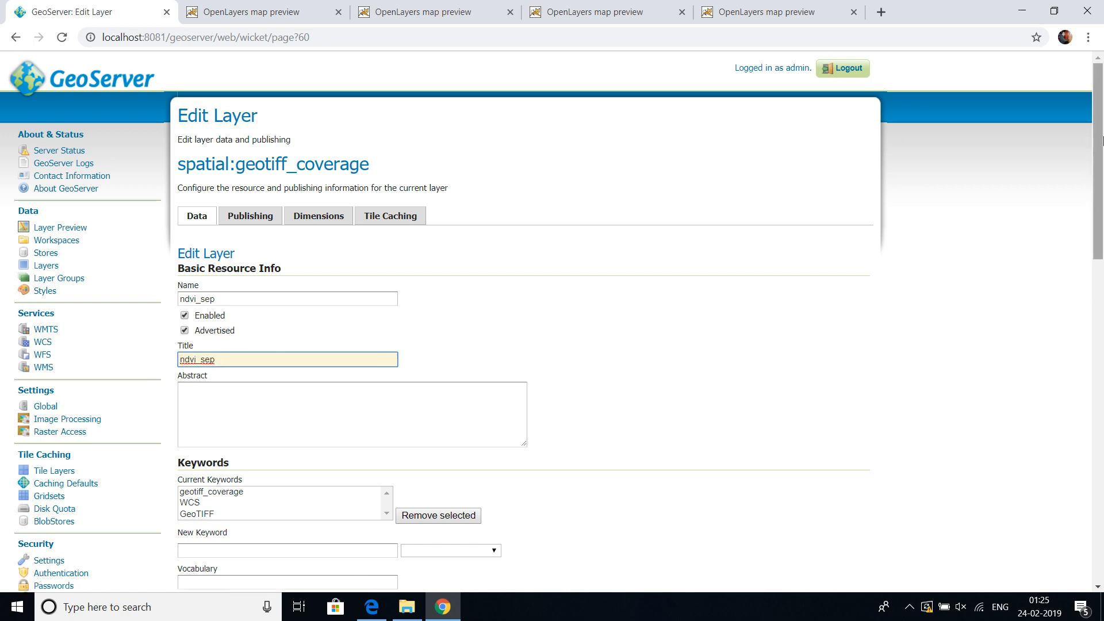
Check the layer's native and declared SRS, and rename its coverage band to NDVI.
left_click_drag(1097, 140, 1102, 295)
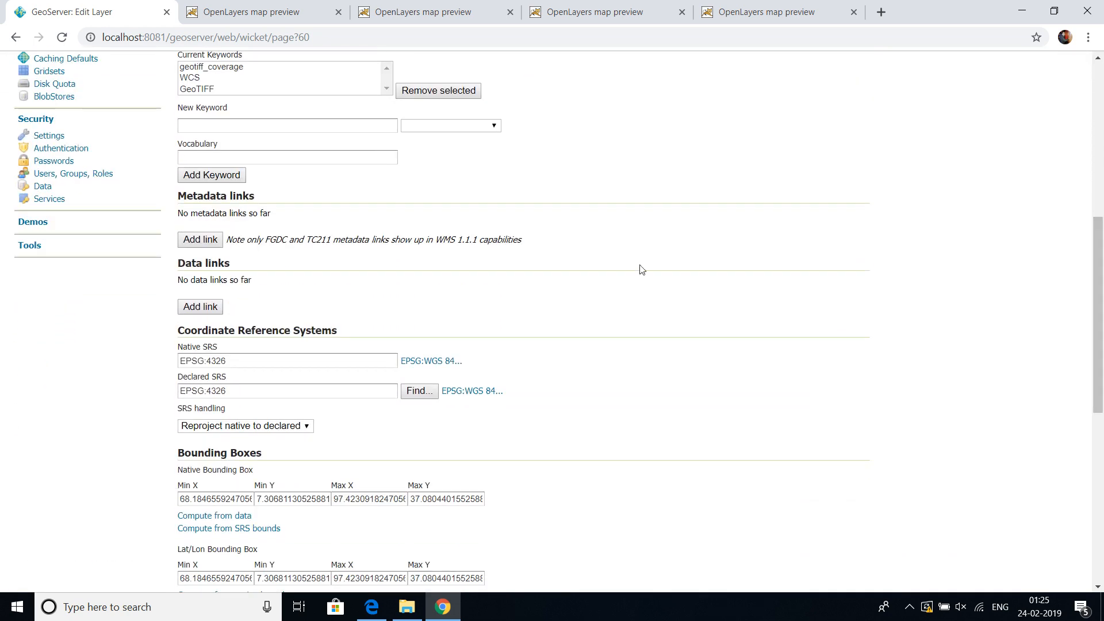
left_click(242, 363)
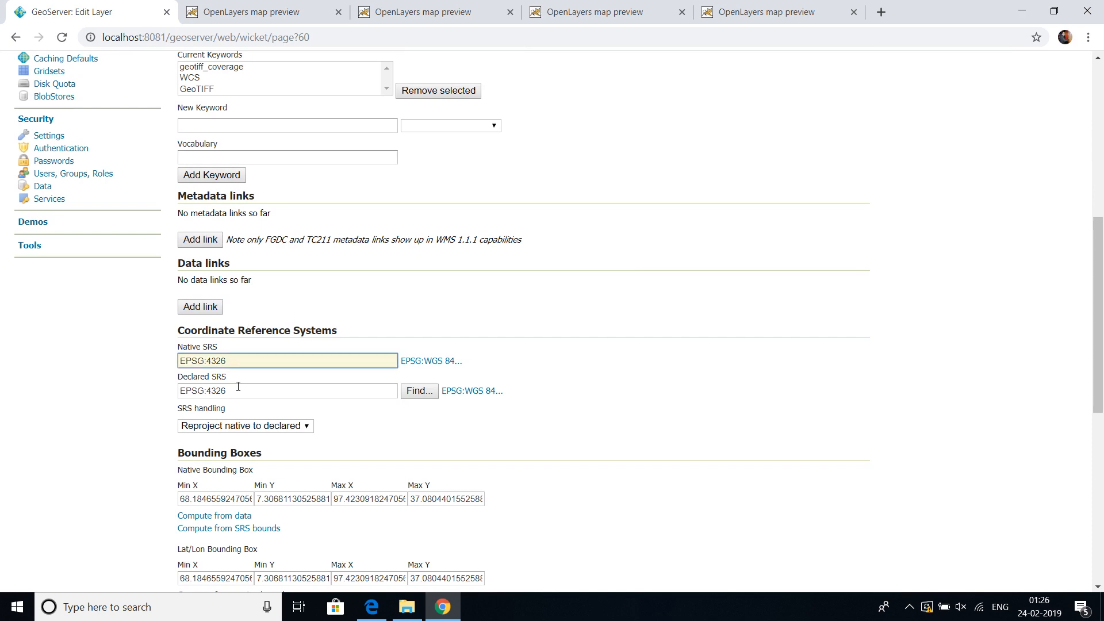
left_click(238, 388)
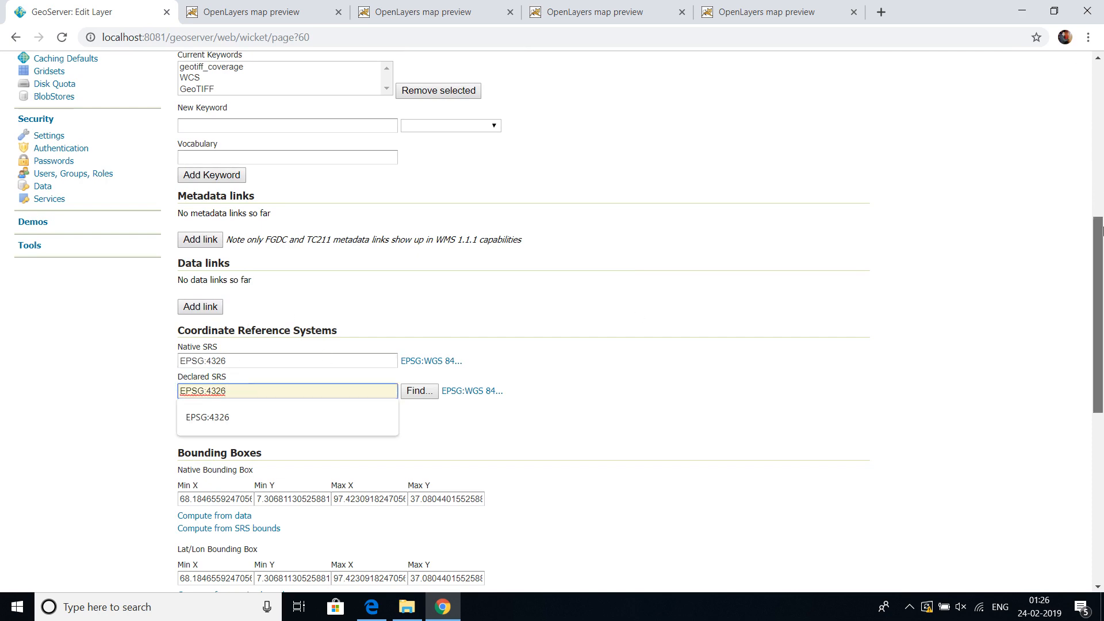
scroll(937, 316, "down", 2)
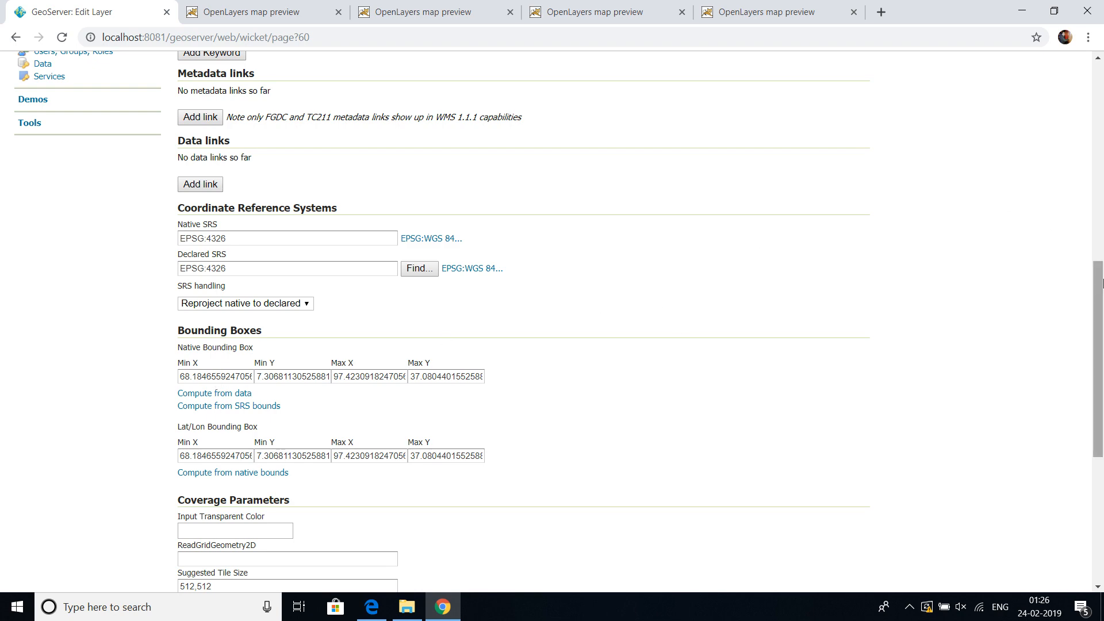
scroll(499, 292, "down", 5)
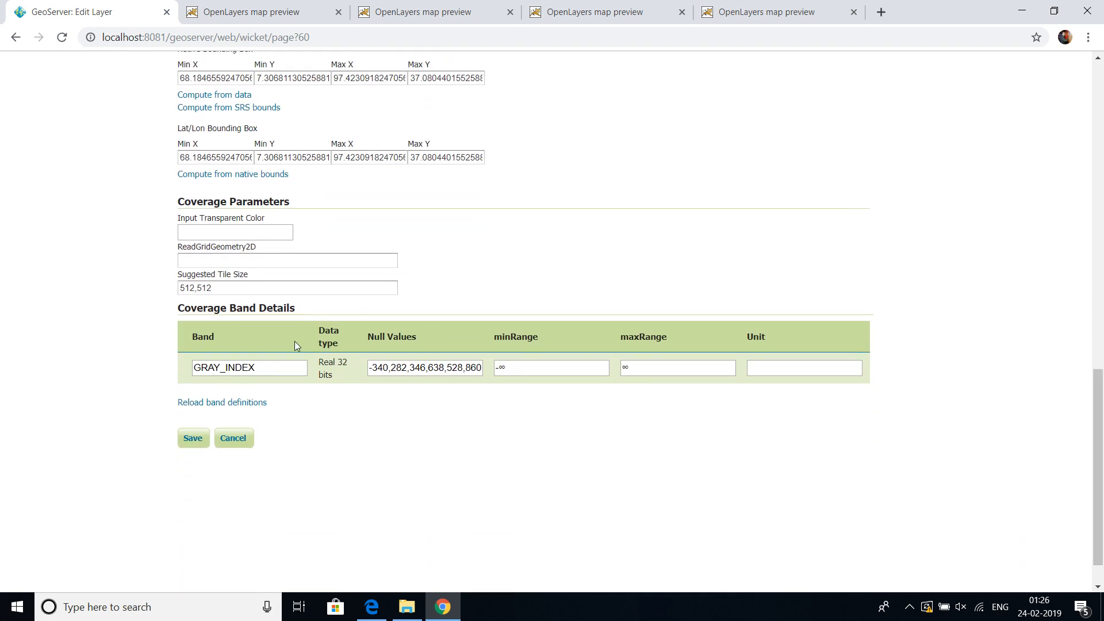
double_click(272, 364)
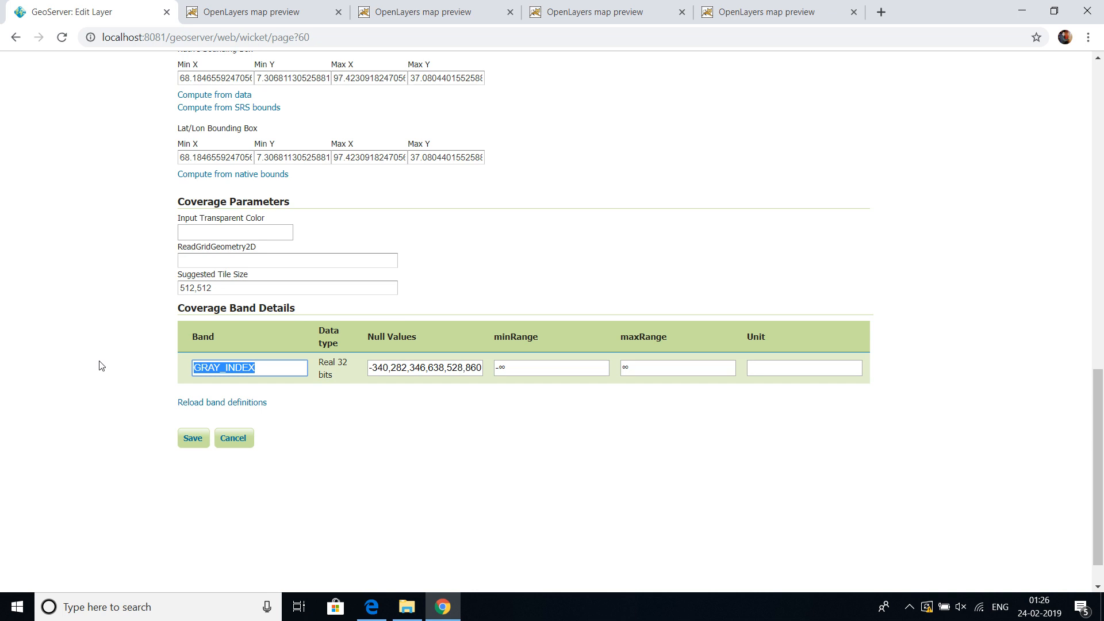
type("NDVI")
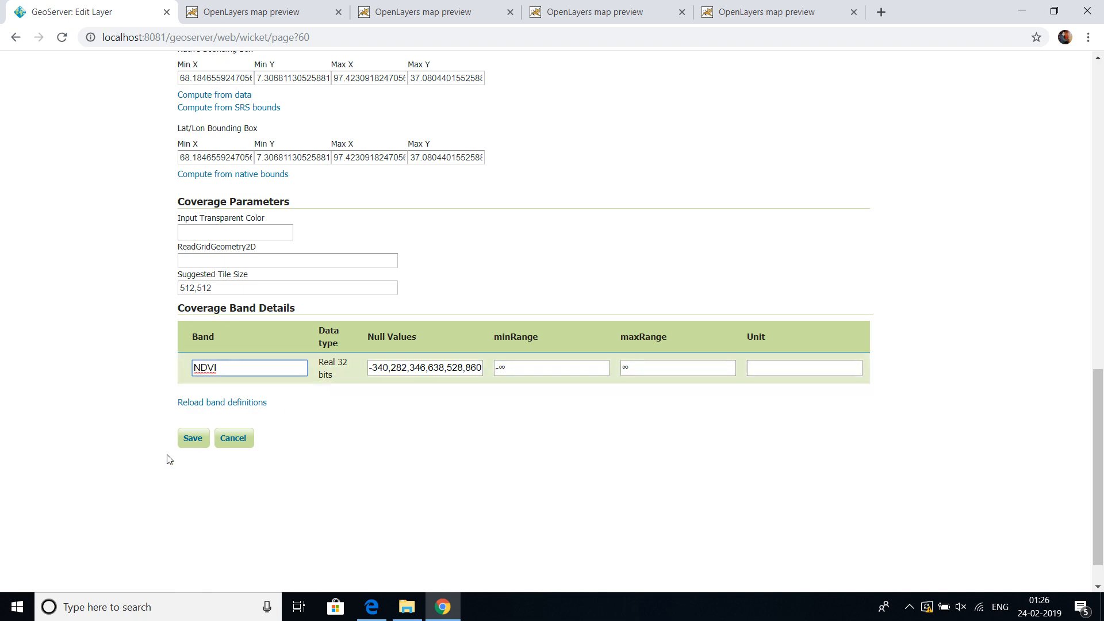
Go to the WMS layer settings in the NDVI layer's publishing configuration.
left_click_drag(1095, 374, 506, 141)
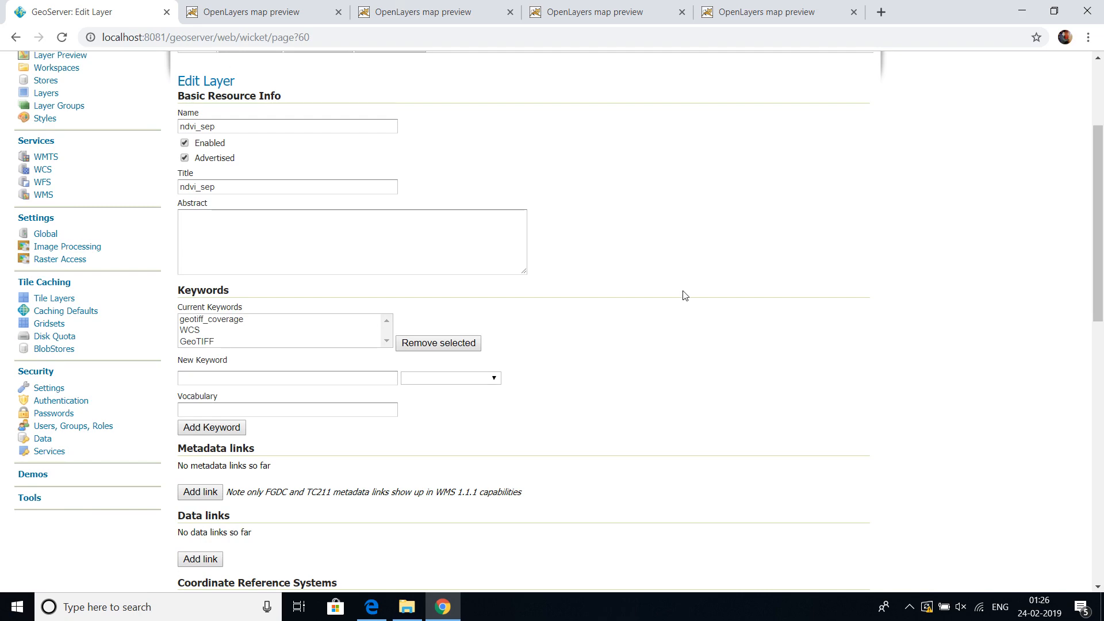
scroll(684, 295, "up", 3)
left_click_drag(265, 164, 190, 208)
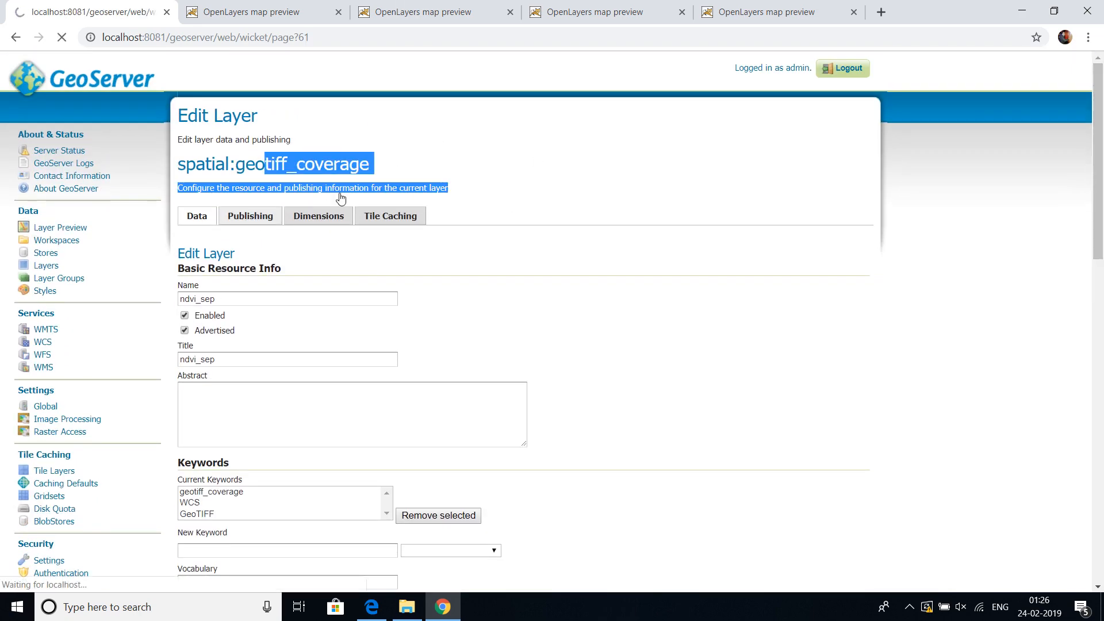
left_click_drag(1102, 172, 1102, 368)
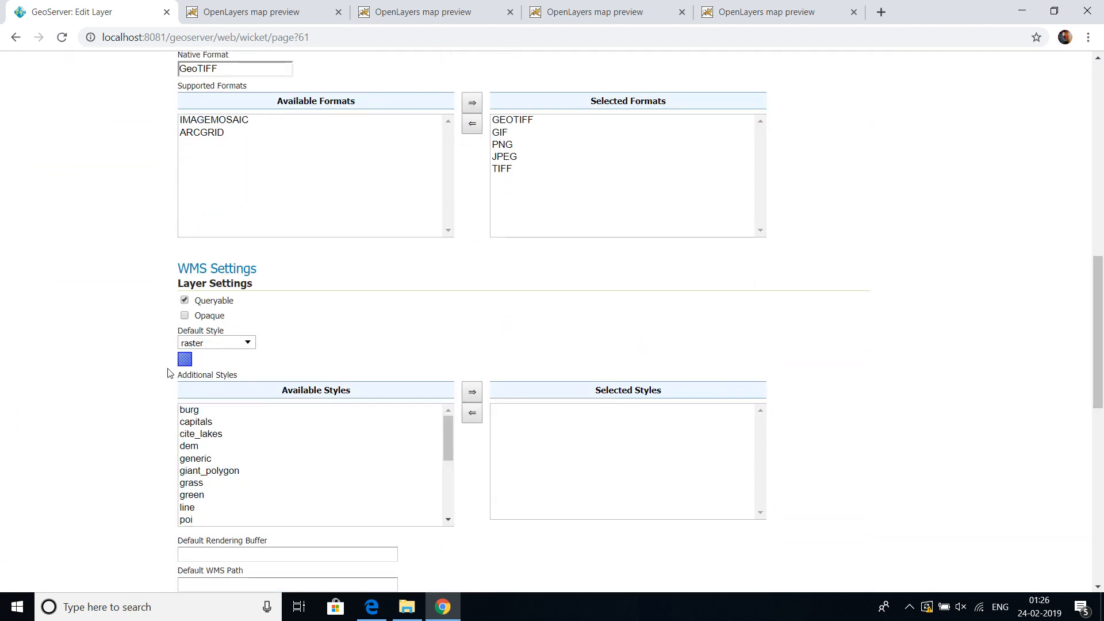
Keep raster as the default style of the ndvi_sep layer and save the layer.
left_click(214, 345)
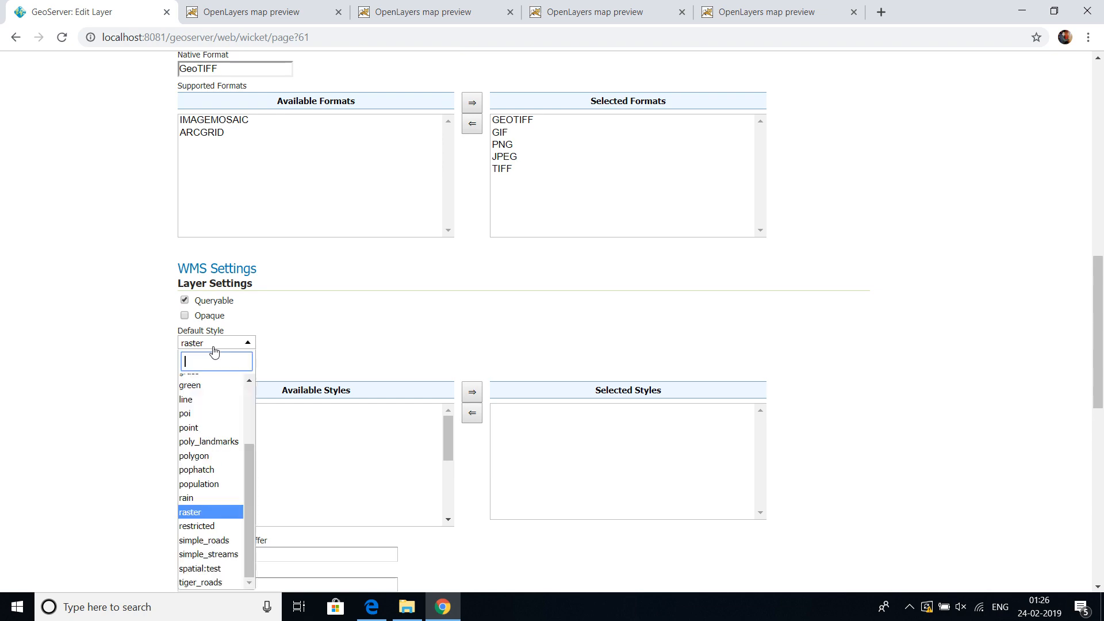
left_click(386, 330)
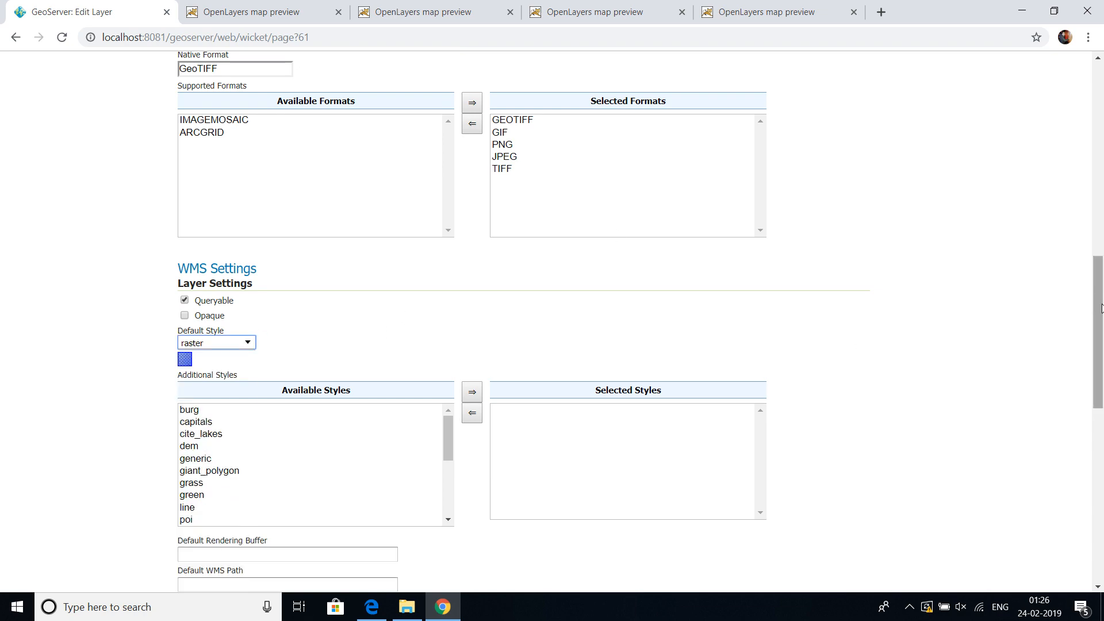
left_click_drag(1099, 308, 1099, 482)
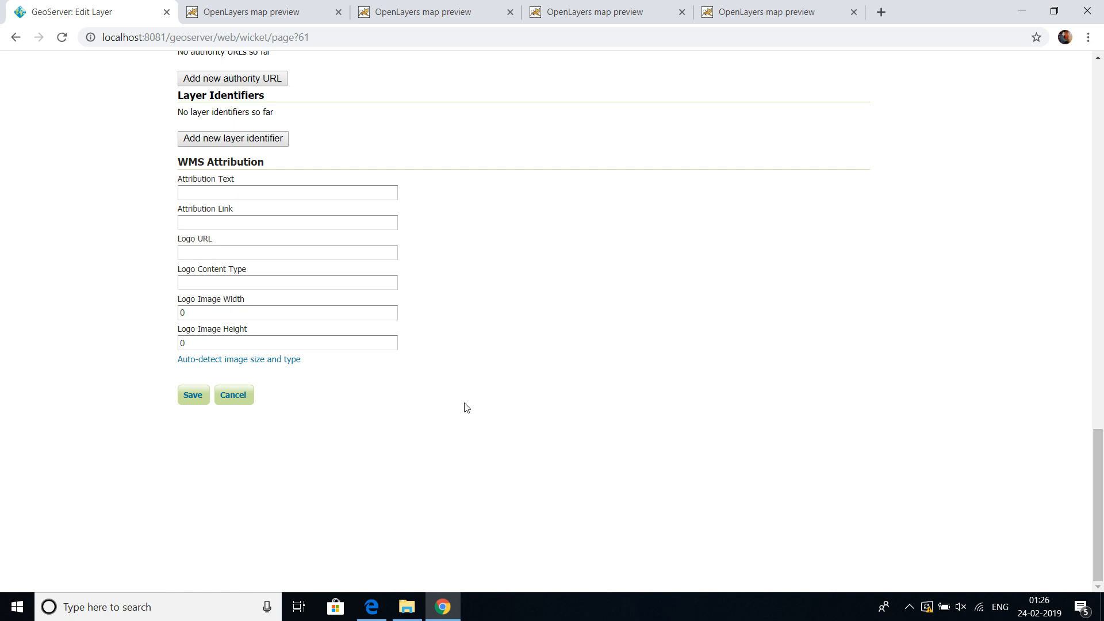
left_click(201, 396)
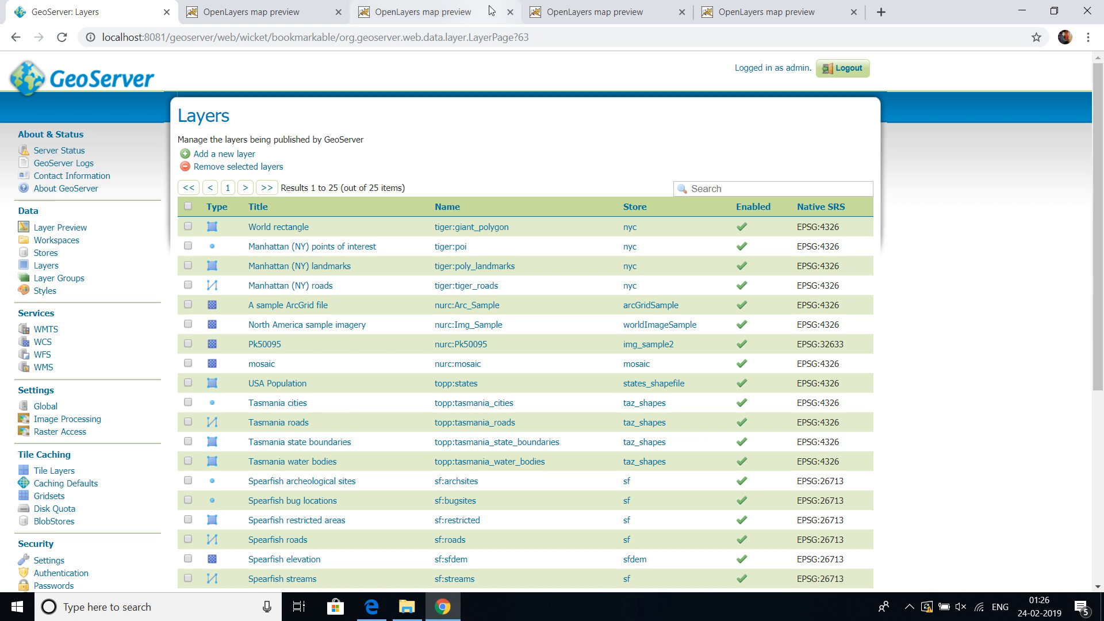
Check for ndvi_sep in the published layers list, and open its OpenLayers preview.
left_click_drag(1102, 120, 1102, 295)
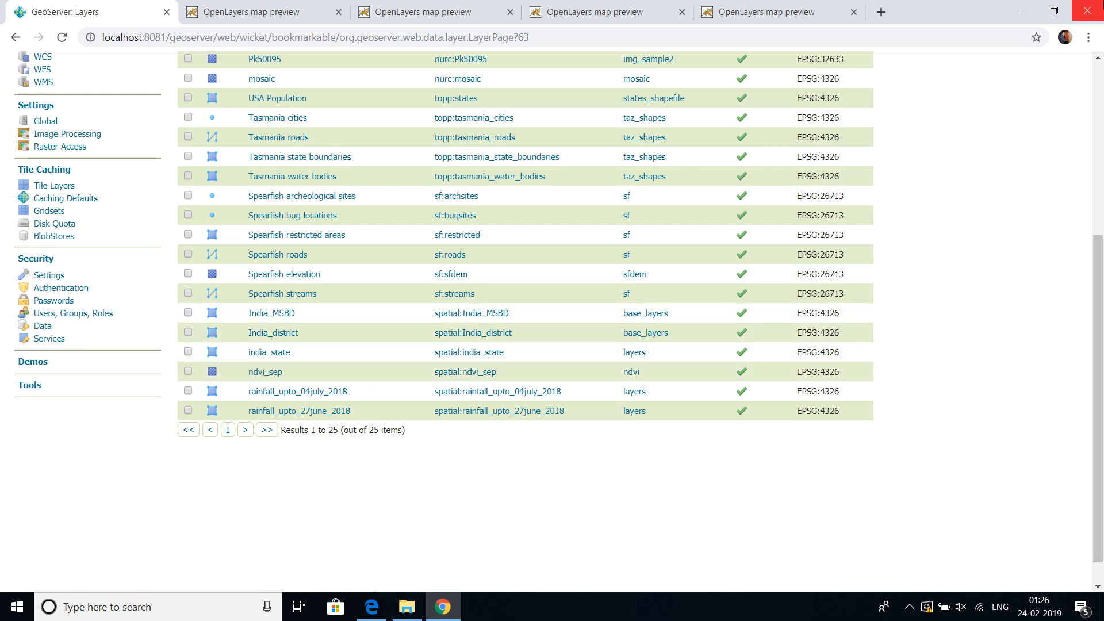
scroll(1102, 267, "up", 1)
left_click_drag(1102, 268, 1101, 38)
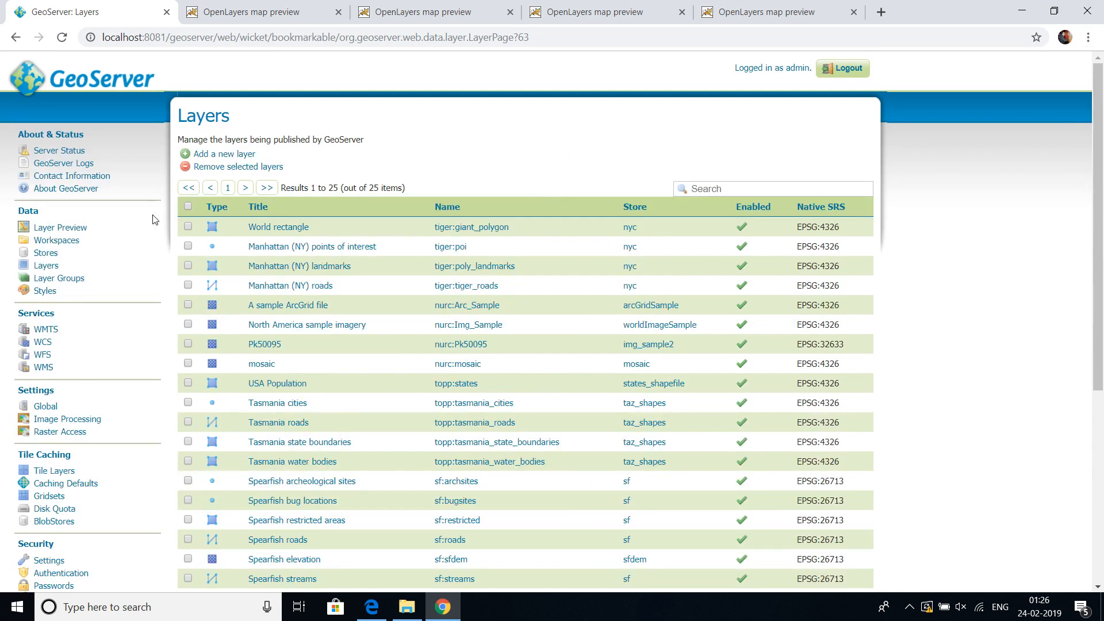
left_click(85, 230)
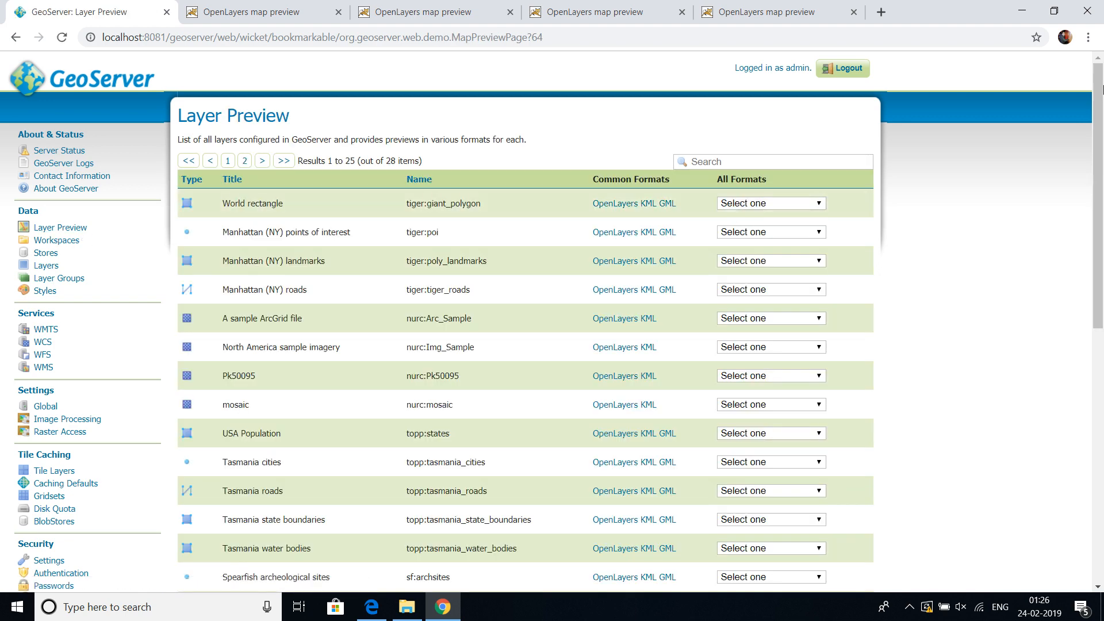
left_click_drag(1102, 154, 1102, 365)
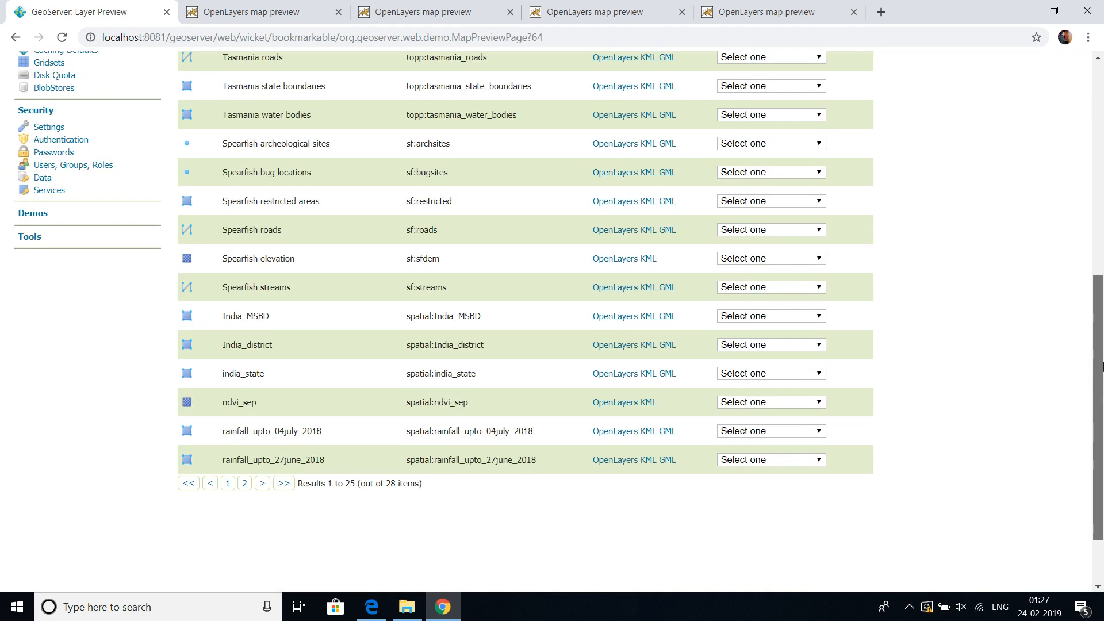
left_click(609, 402)
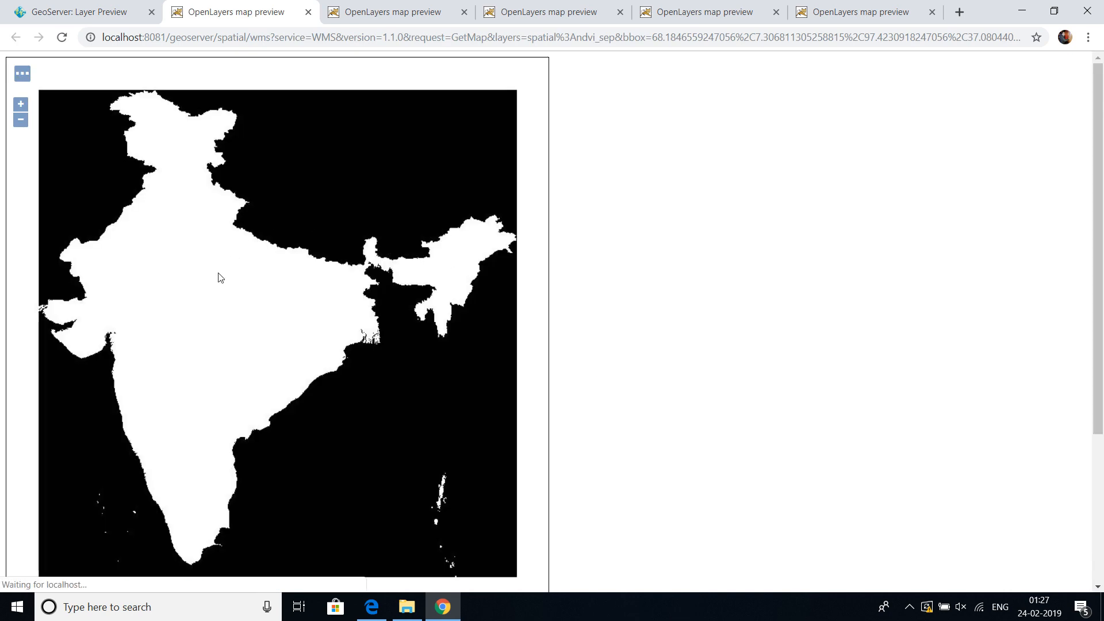
Query the NDVI value at several points across India on the ndvi_sep preview map.
scroll(658, 238, "down", 2)
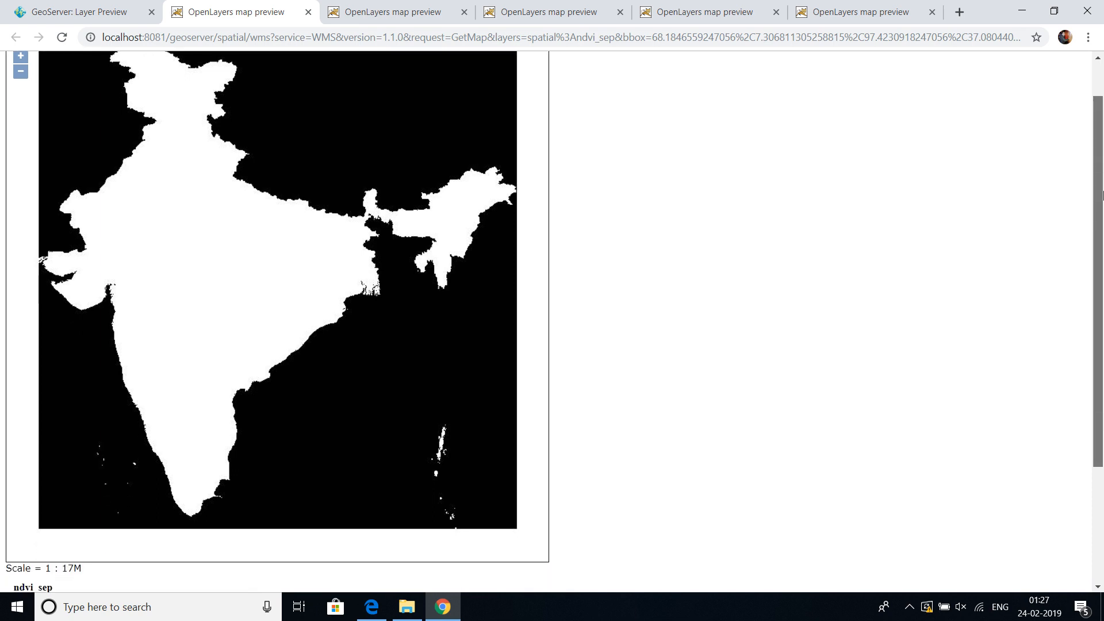
left_click(197, 251)
left_click(303, 211)
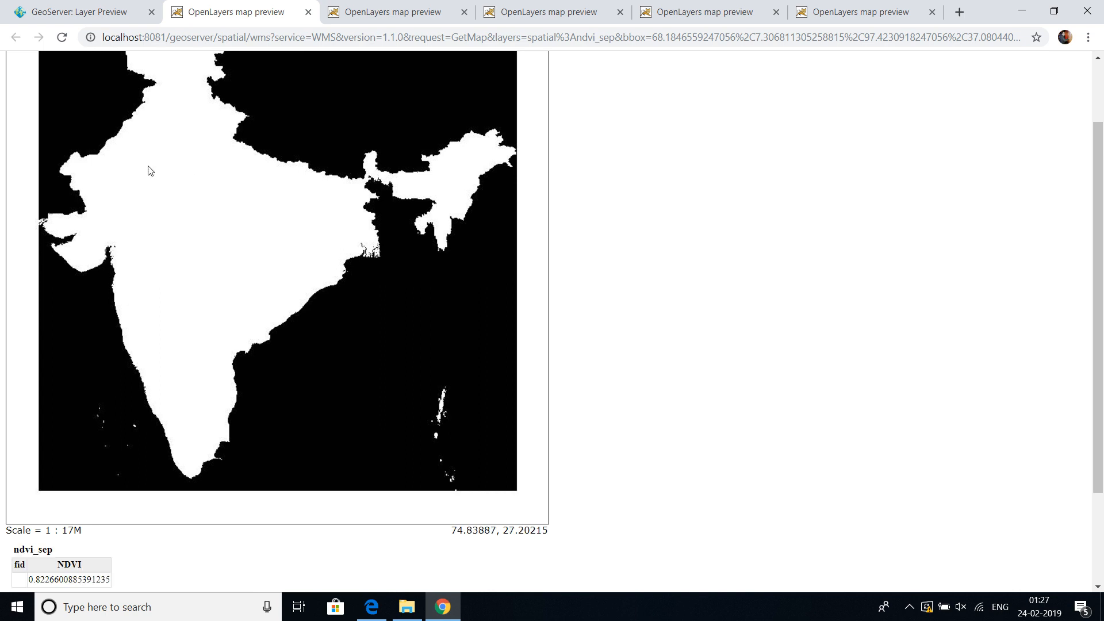
left_click(173, 155)
left_click(180, 155)
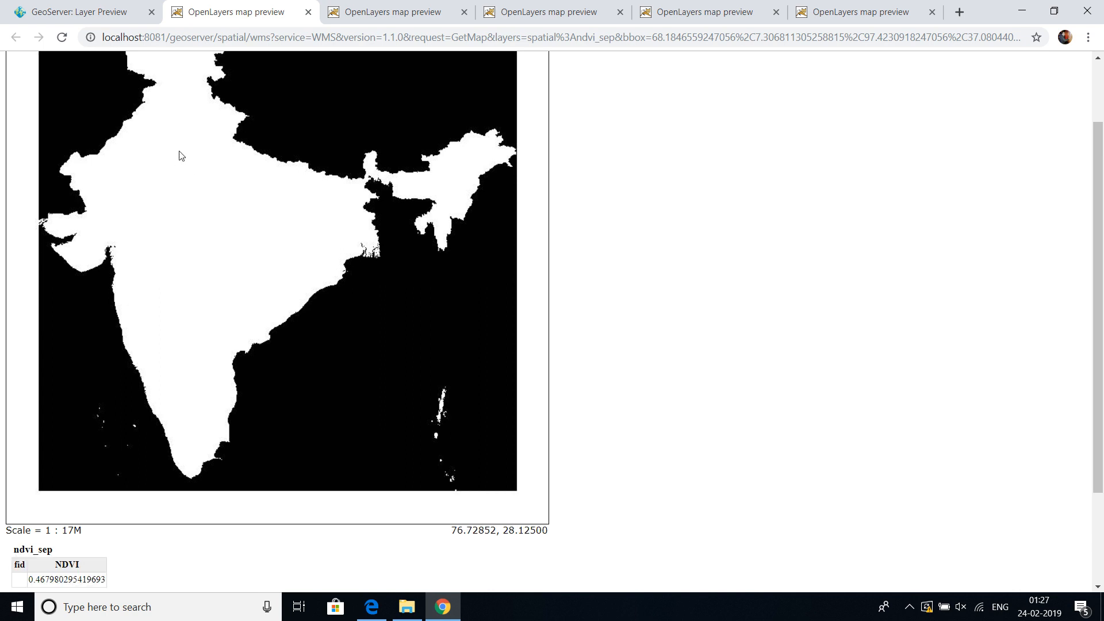
Switch to File Explorer and go to the Apache Software Foundation folder in C:\Program Files (x86).
left_click(406, 606)
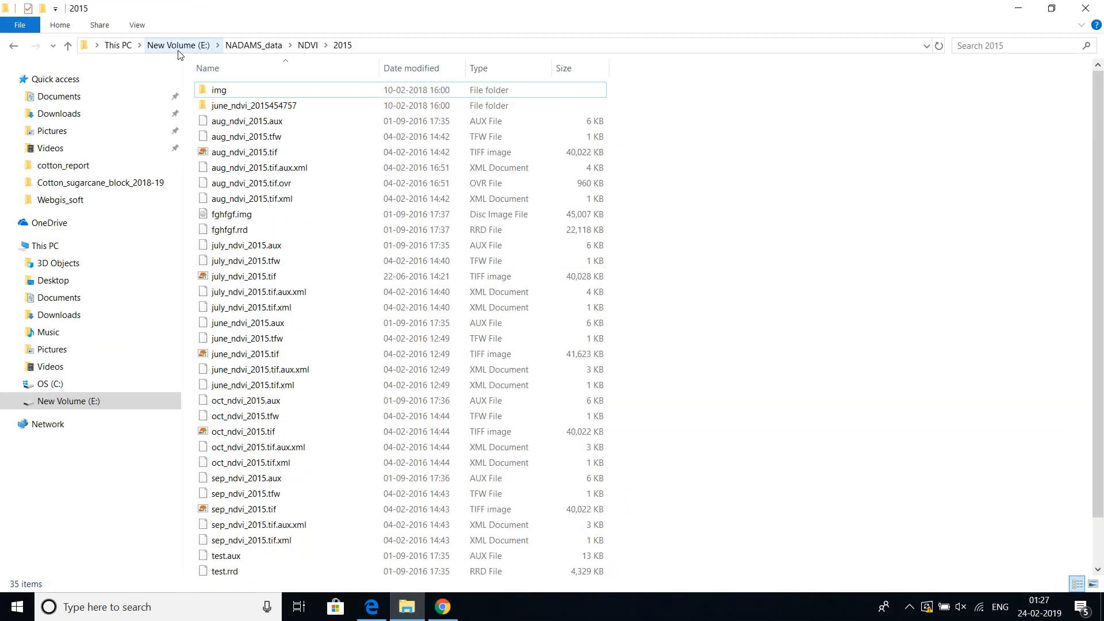
left_click(50, 384)
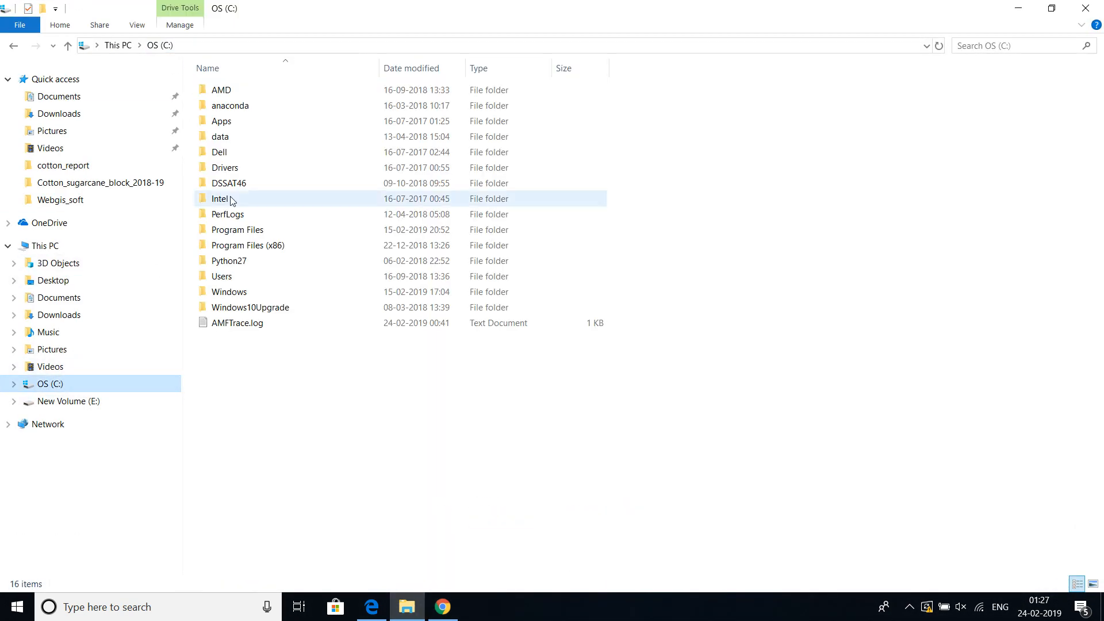
double_click(239, 233)
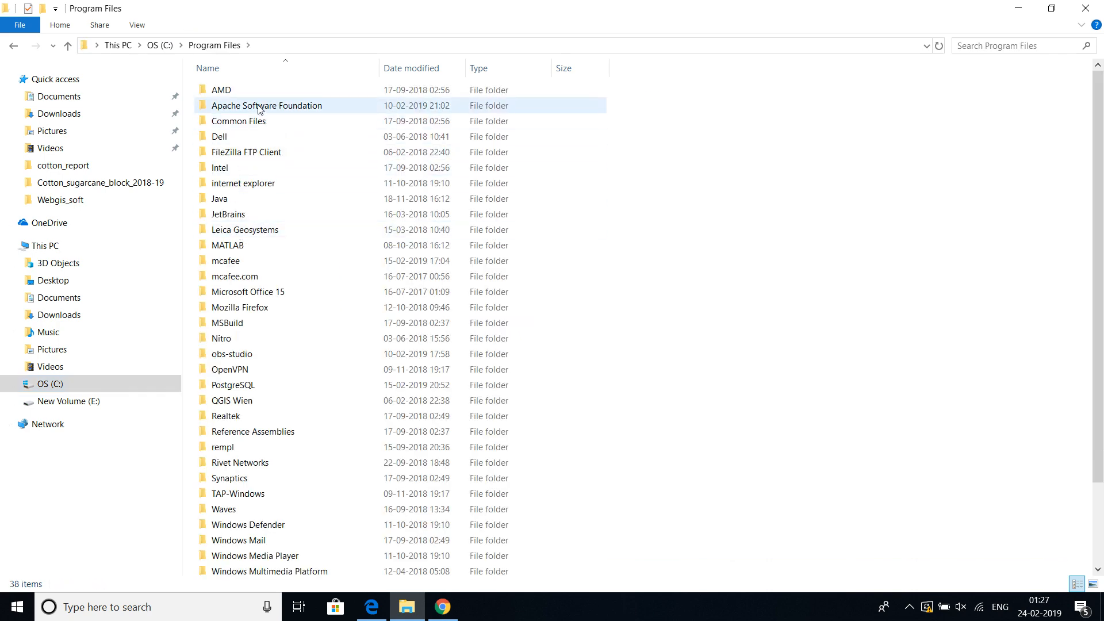
left_click(160, 45)
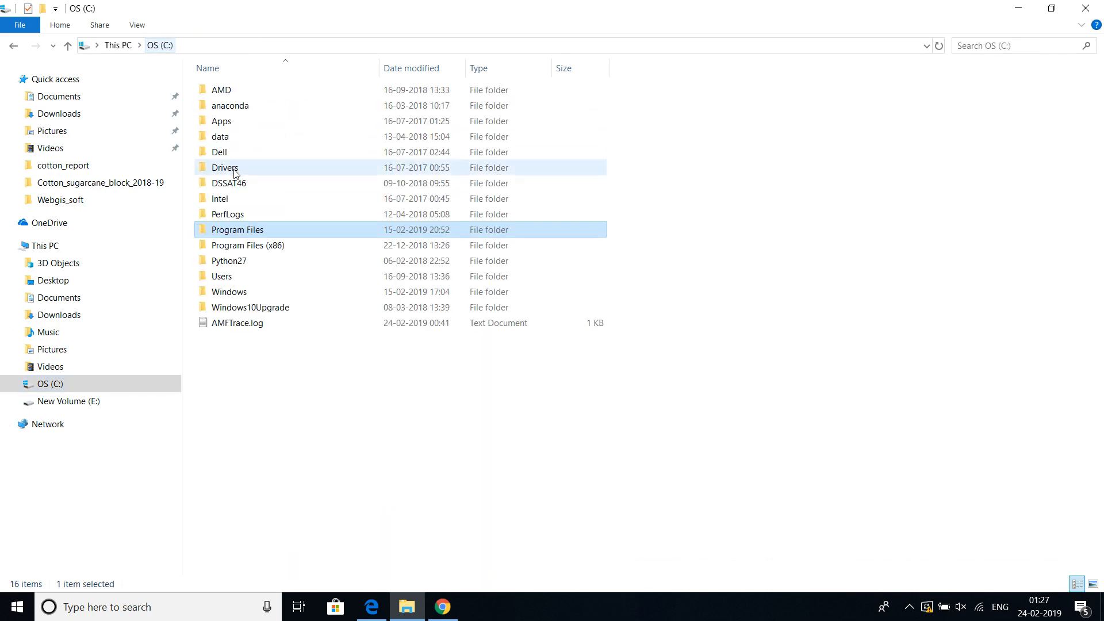
double_click(254, 246)
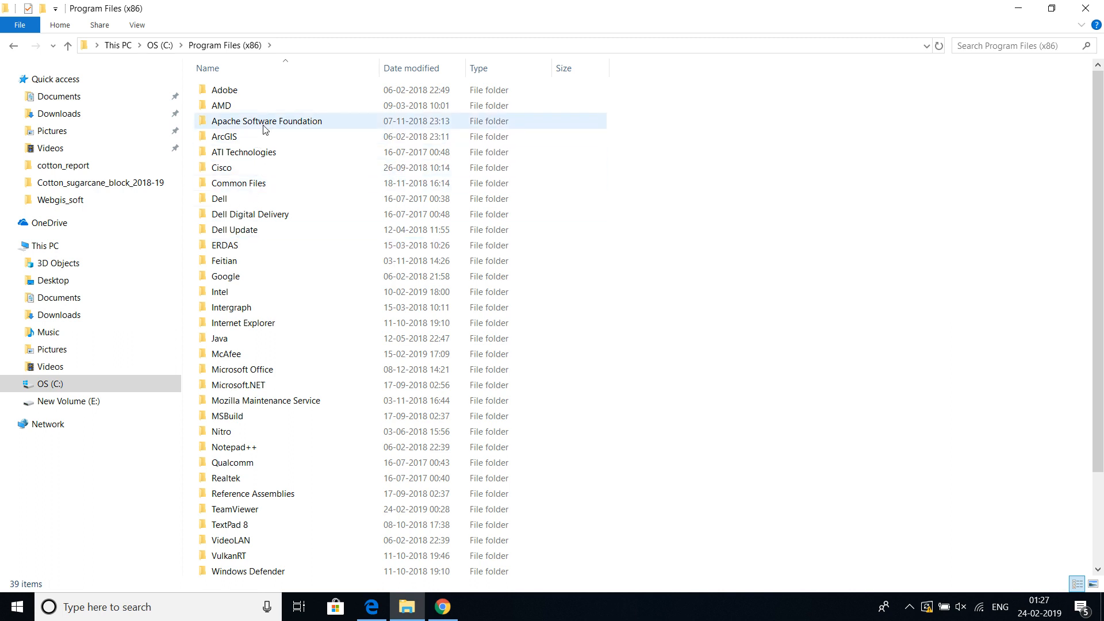
left_click(265, 127)
double_click(264, 129)
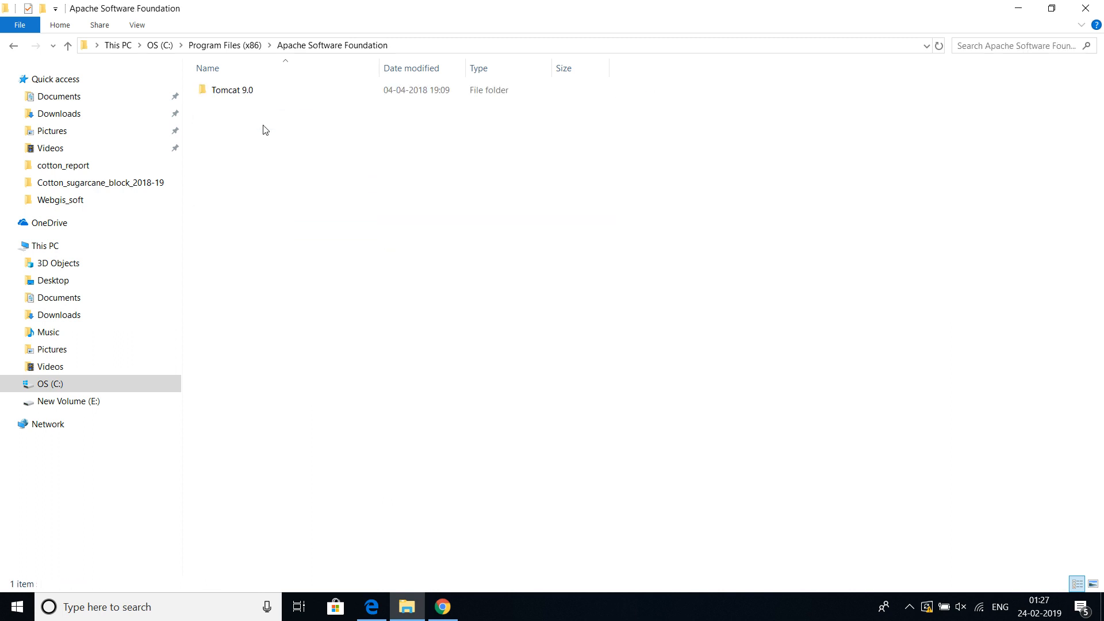
Go to Tomcat 9.0\webapps\geoserver\data\styles and look through its files for names starting with n.
double_click(254, 92)
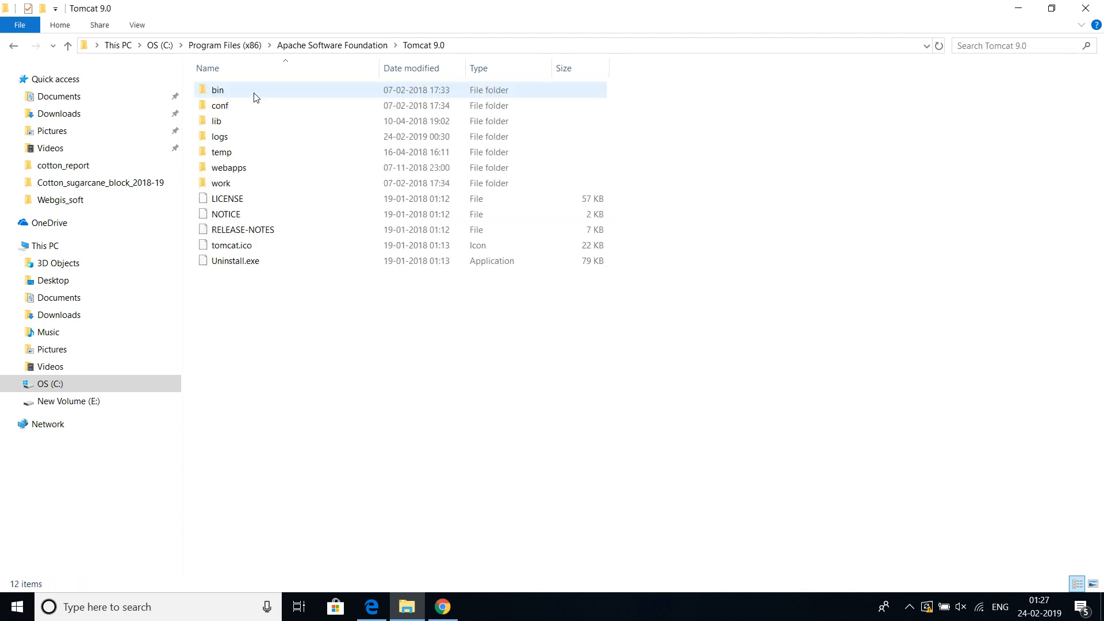
double_click(243, 173)
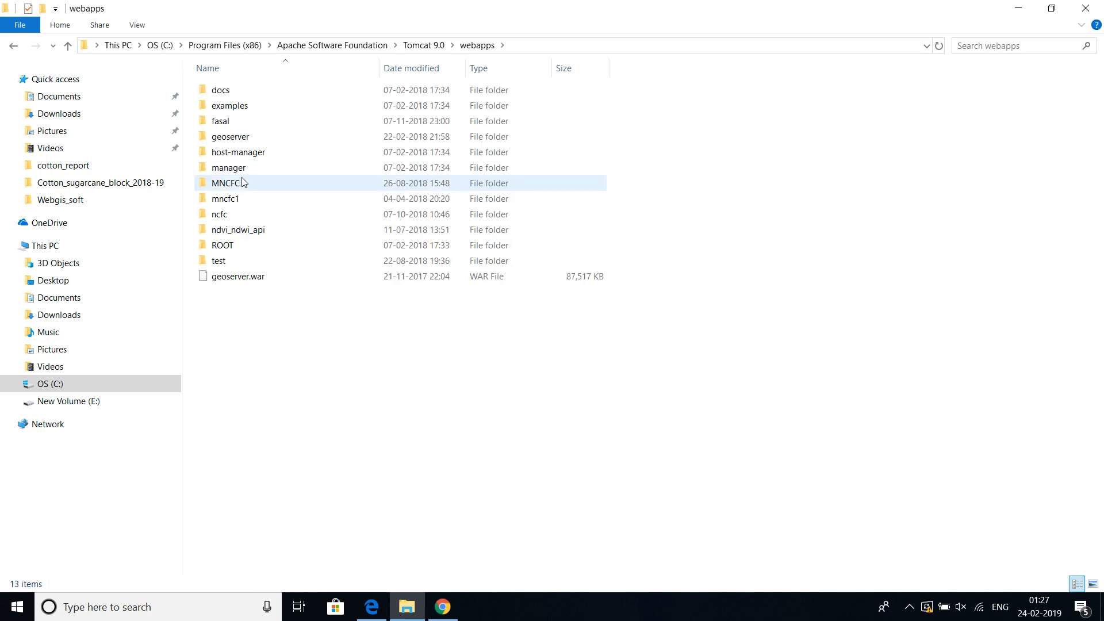
double_click(249, 138)
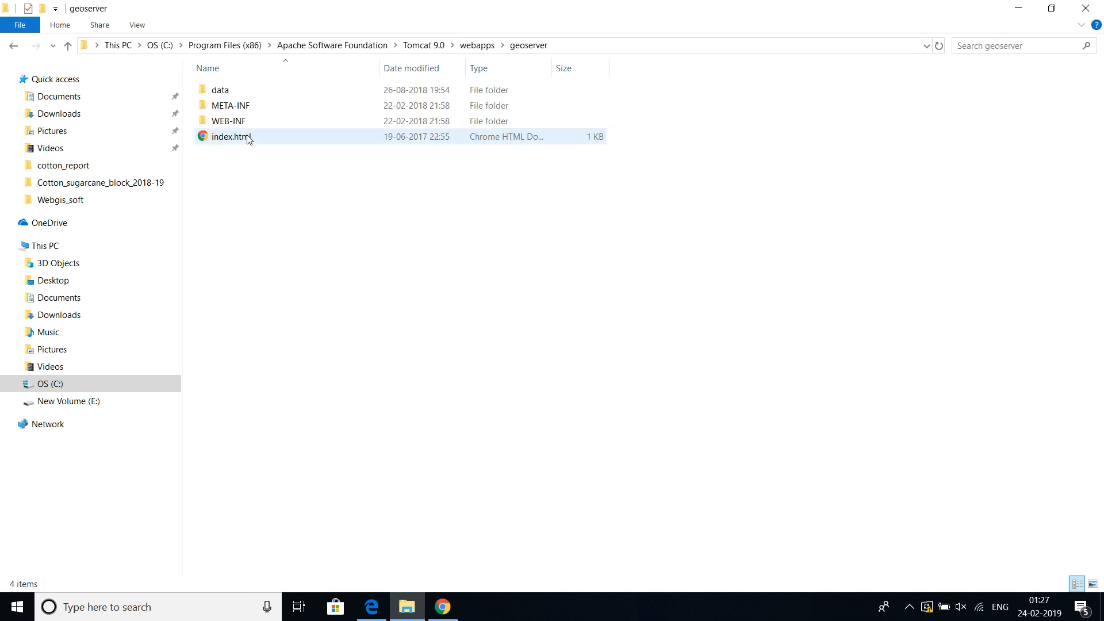
double_click(246, 92)
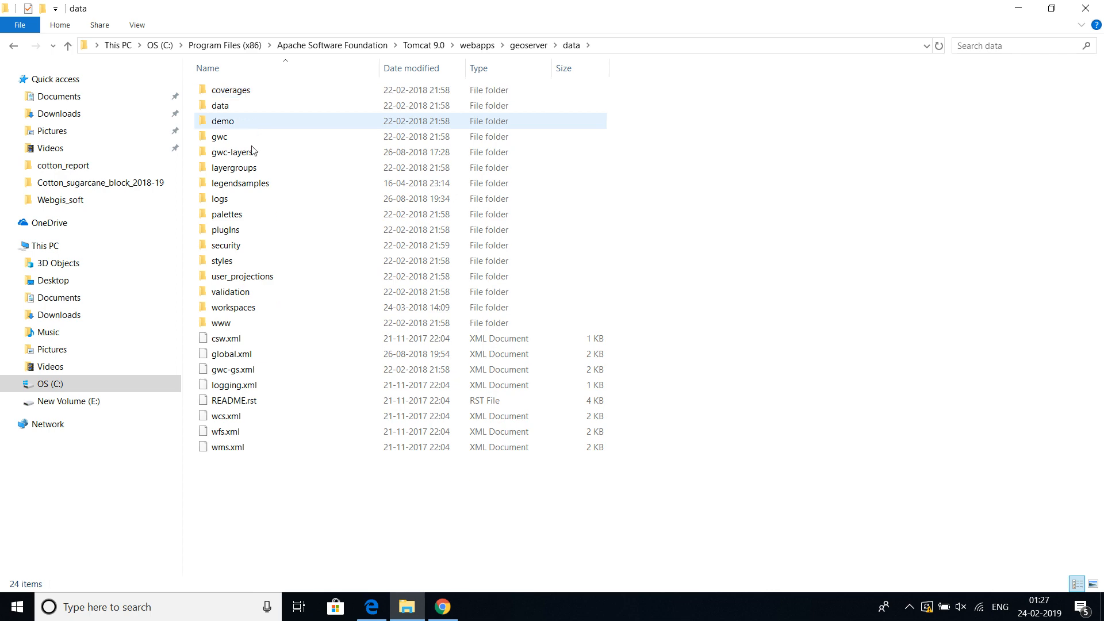
double_click(251, 263)
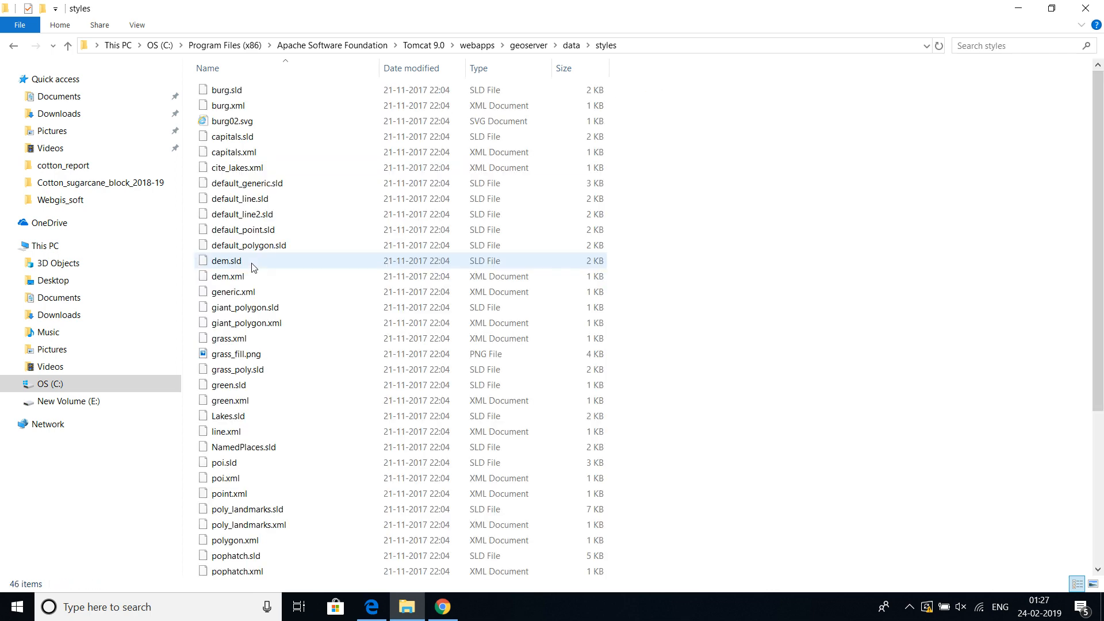
left_click(464, 276)
key("n")
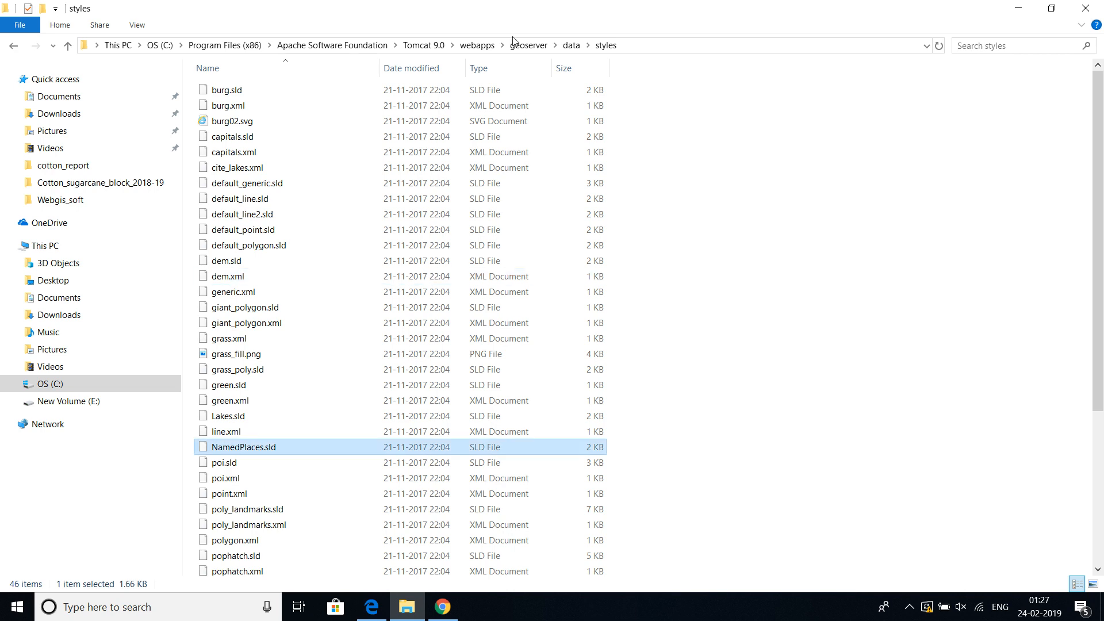
Browse the mncfc workspace folder in GeoServer's data directory, including its ndvi store, and open its styles folder.
left_click(571, 46)
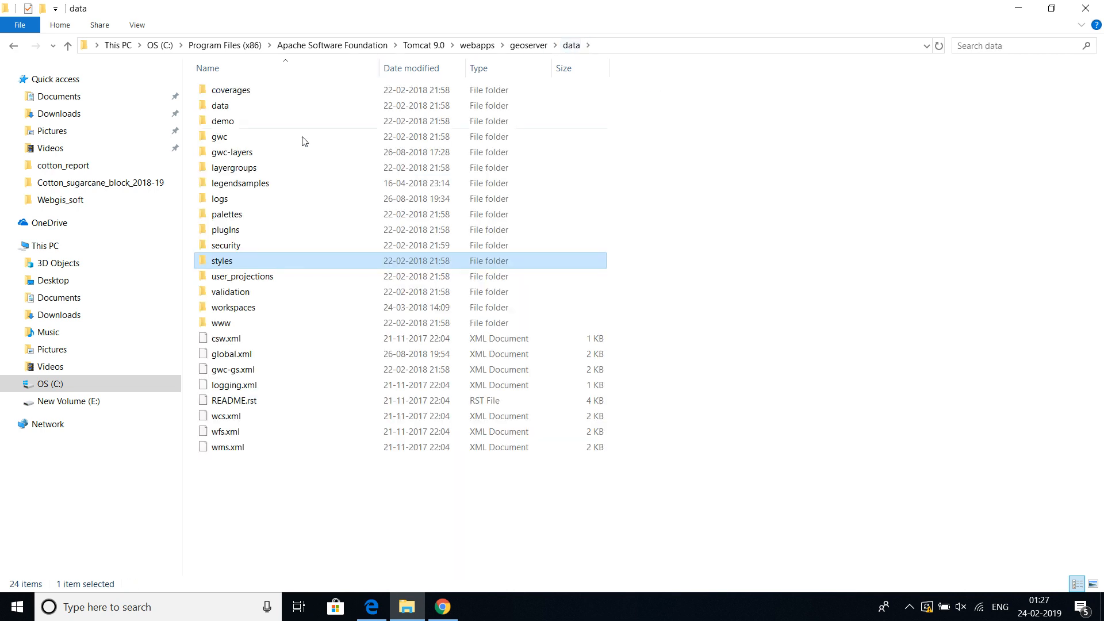
double_click(246, 307)
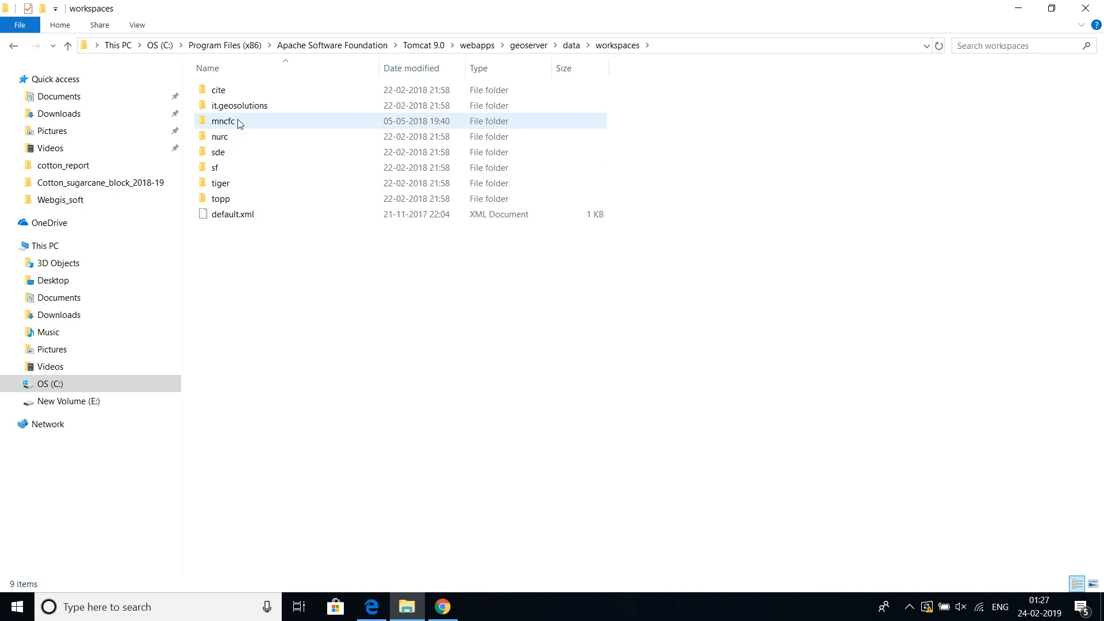
double_click(237, 120)
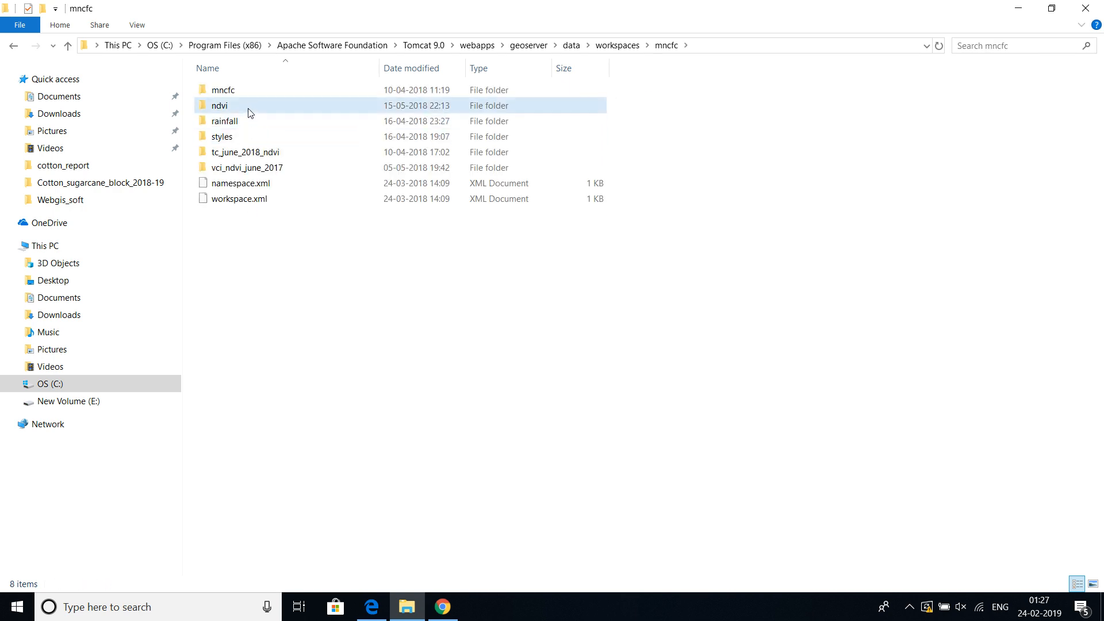
double_click(247, 109)
double_click(271, 91)
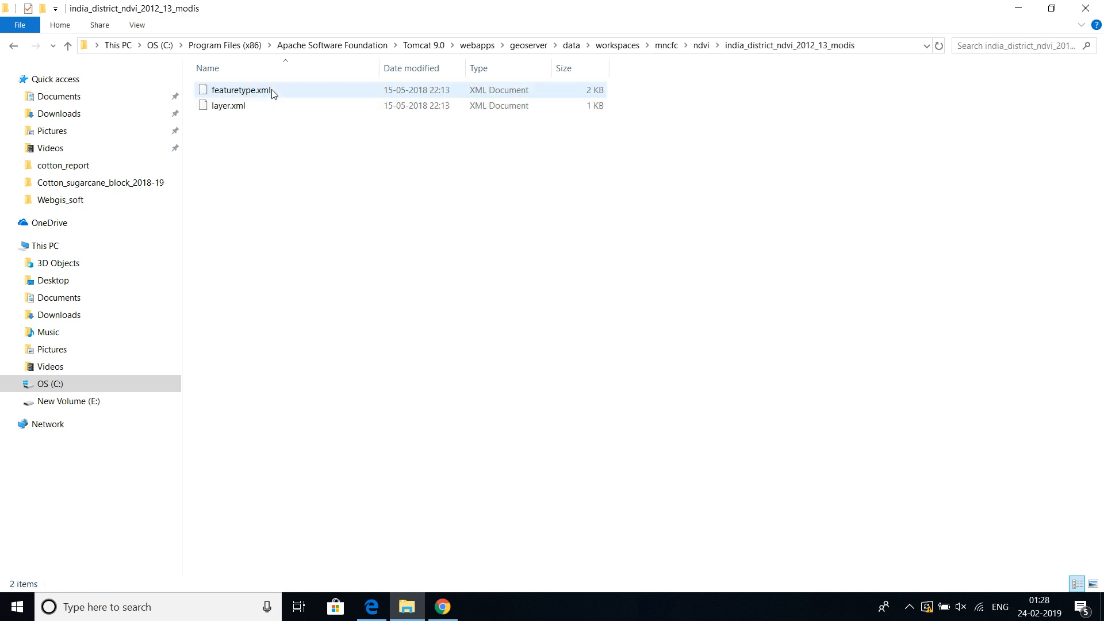
left_click(700, 45)
left_click(666, 45)
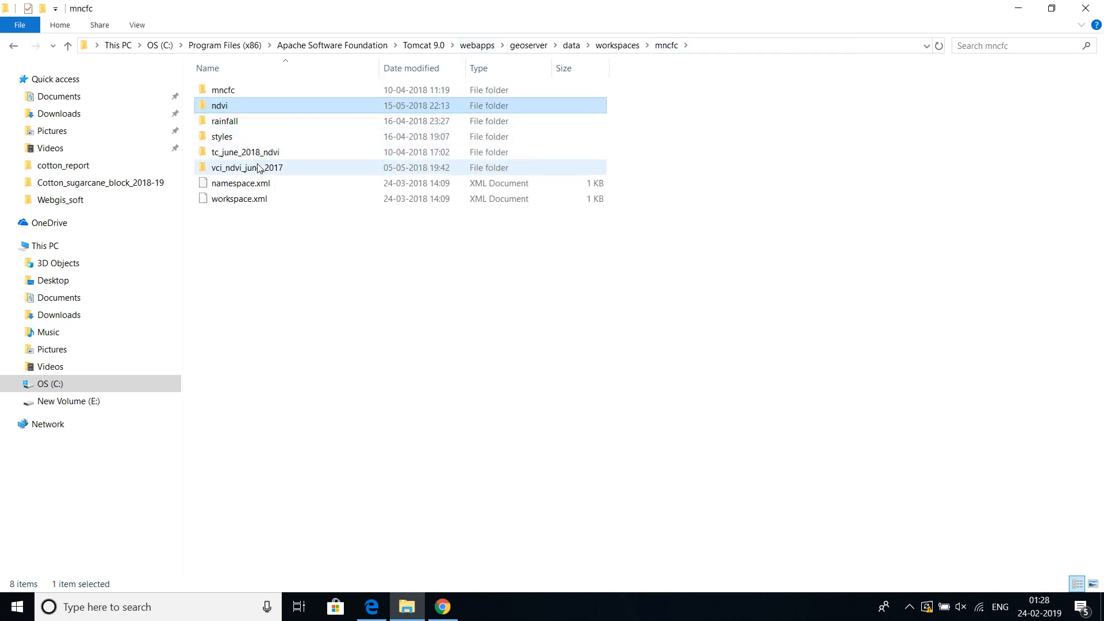
double_click(241, 137)
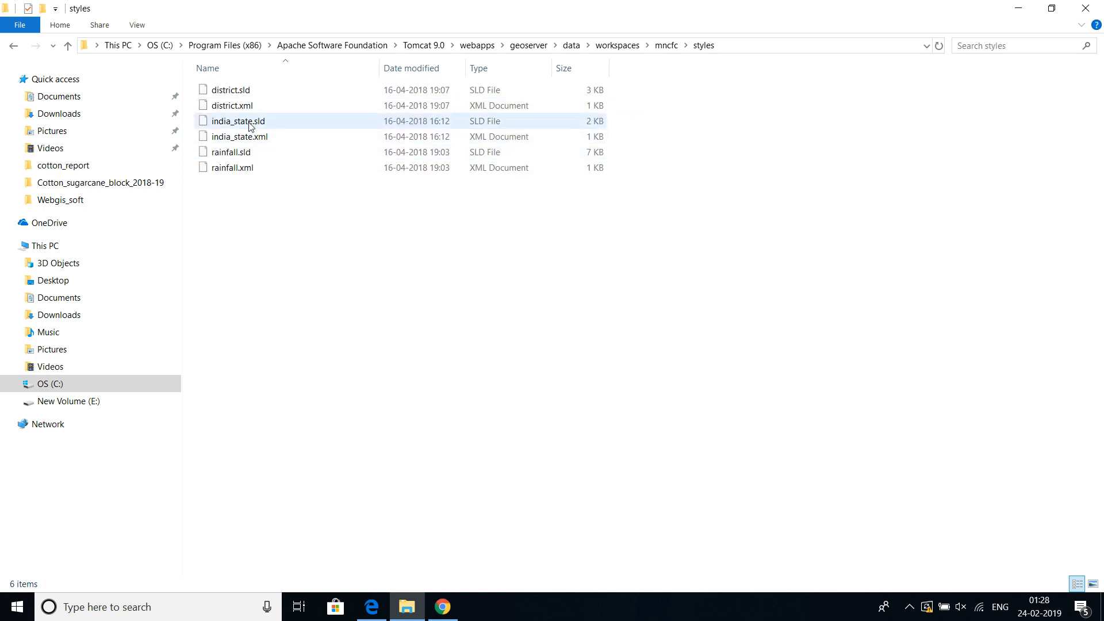
Open rainfall.sld in Notepad++, review its rainfall deviation rules, and return to the styles folder.
left_click(250, 154)
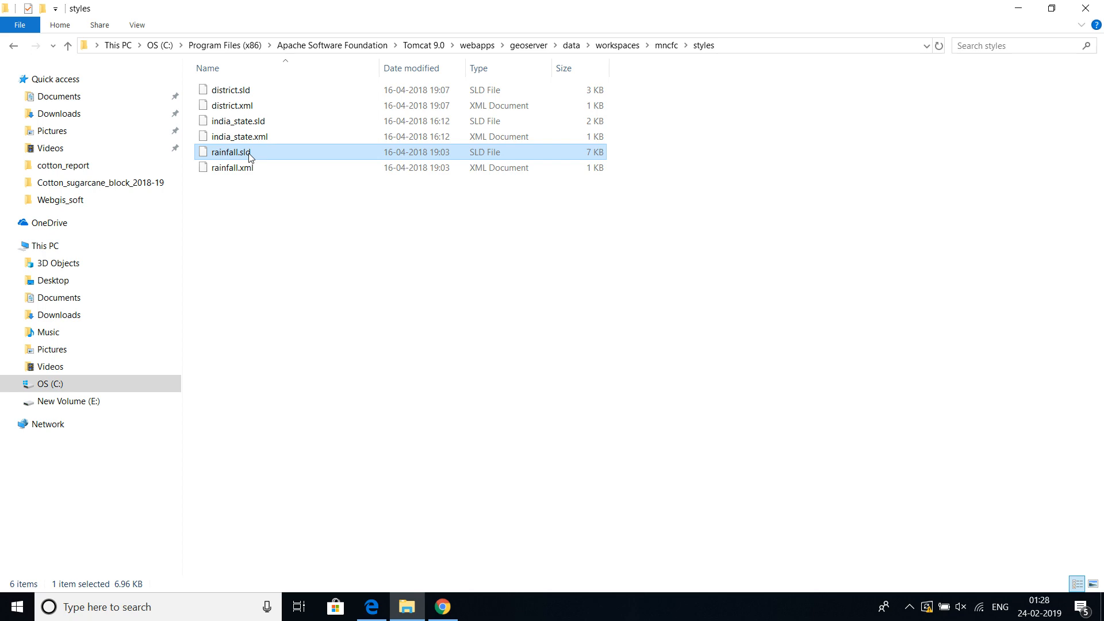
right_click(249, 153)
left_click(273, 180)
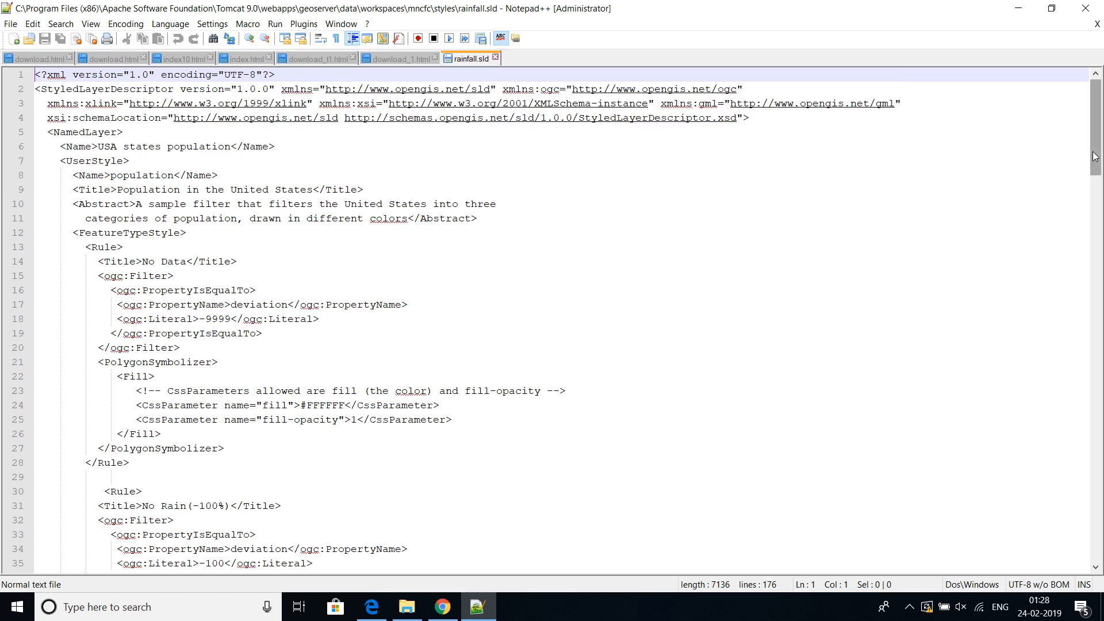
left_click_drag(1095, 165, 1095, 217)
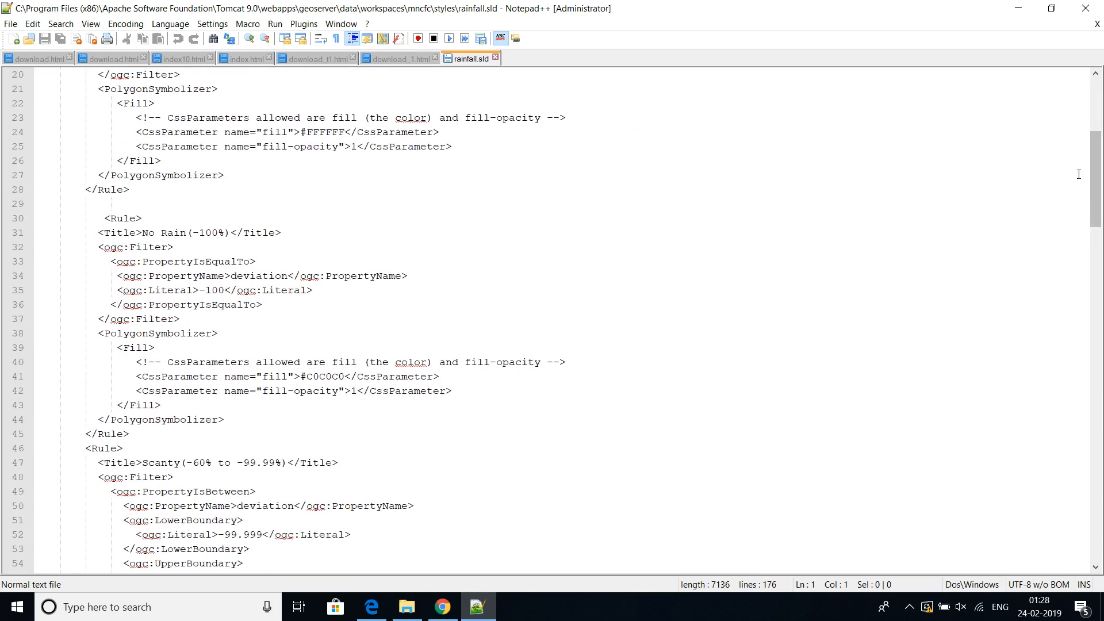
left_click(1018, 9)
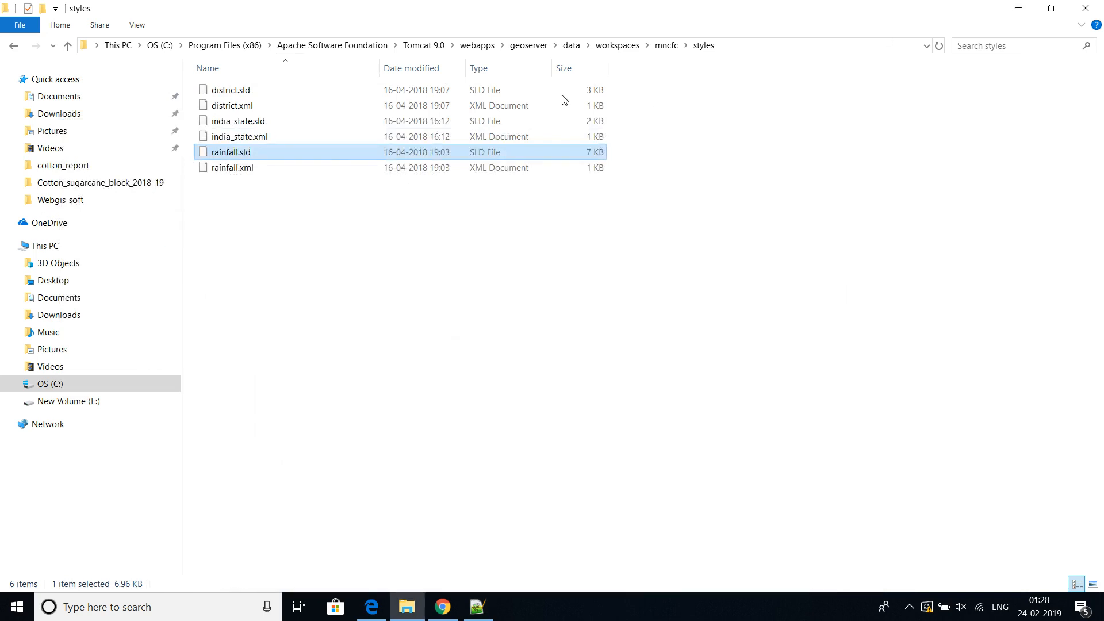
Copy rainfall.sld from the mncfc styles folder and switch to Chrome.
right_click(246, 153)
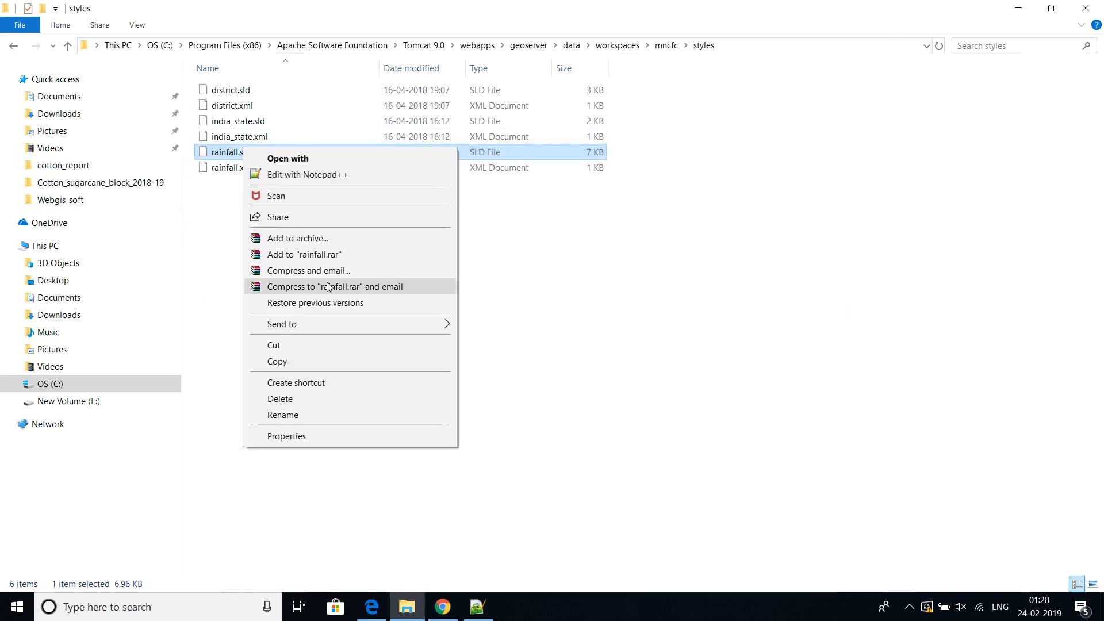
left_click(327, 361)
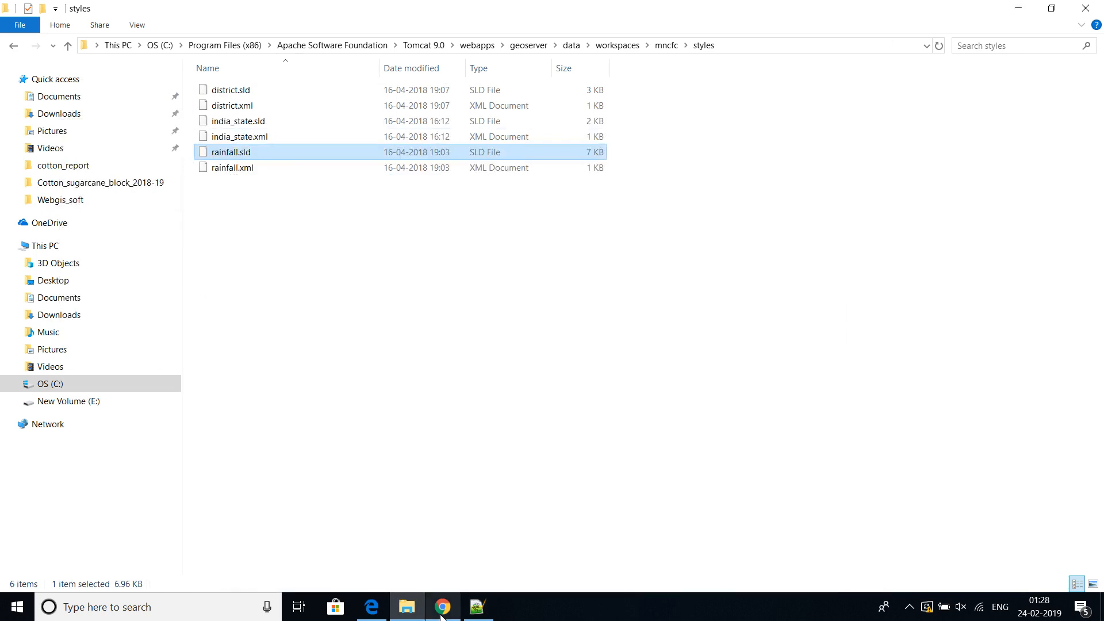
left_click(442, 606)
Query the NDVI value at several places in the ndvi_sep map preview, and check the india_state preview.
left_click(262, 181)
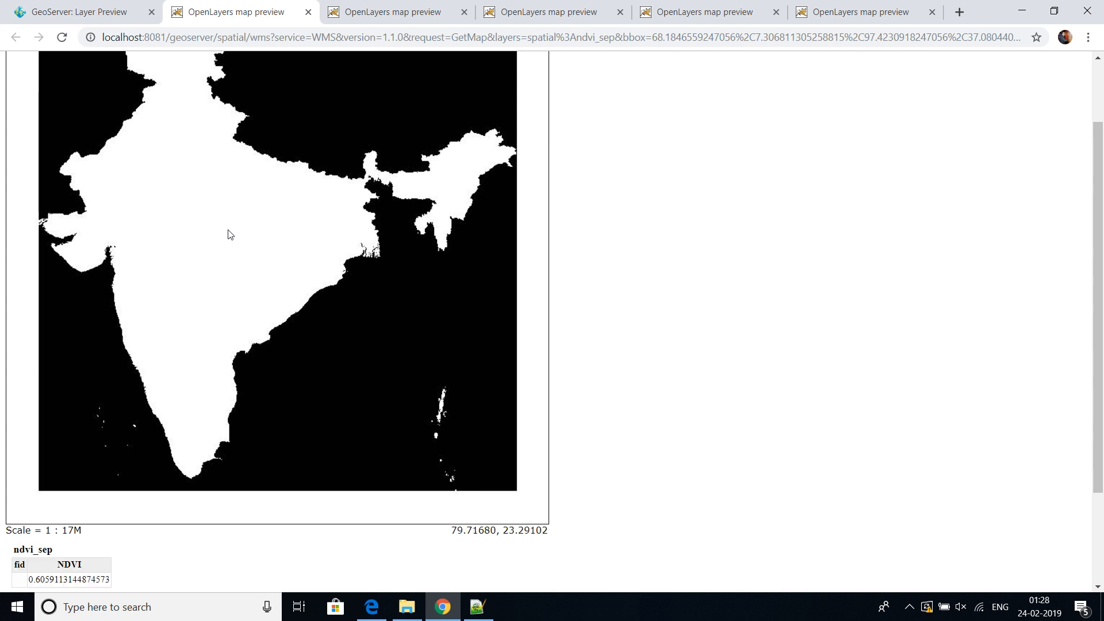
left_click(229, 231)
scroll(293, 182, "up", 1)
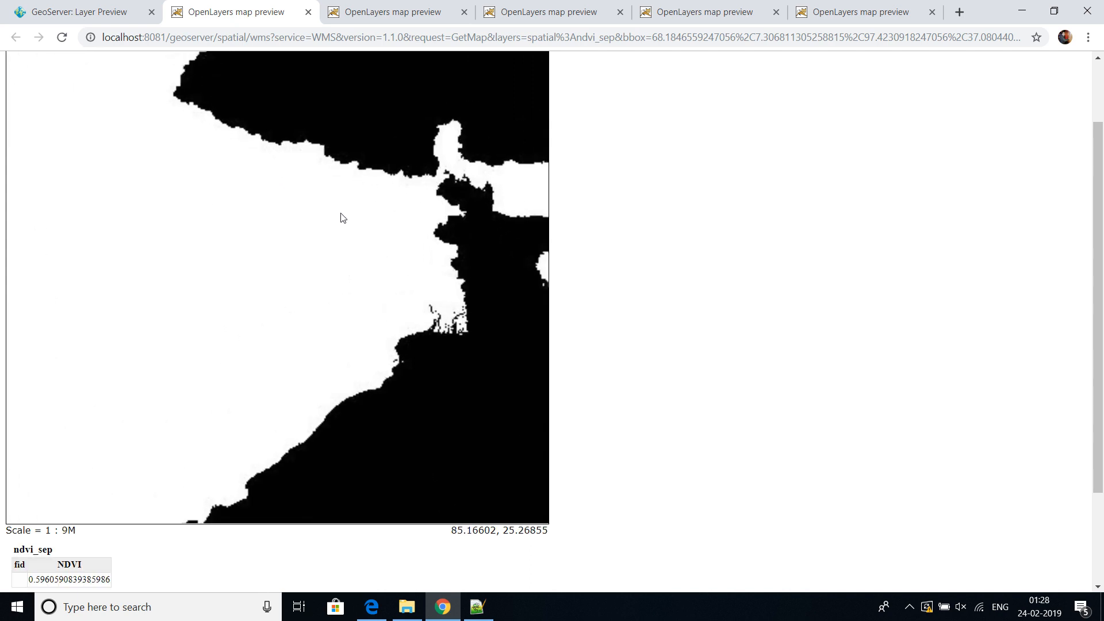
left_click(288, 224)
left_click_drag(284, 221, 405, 266)
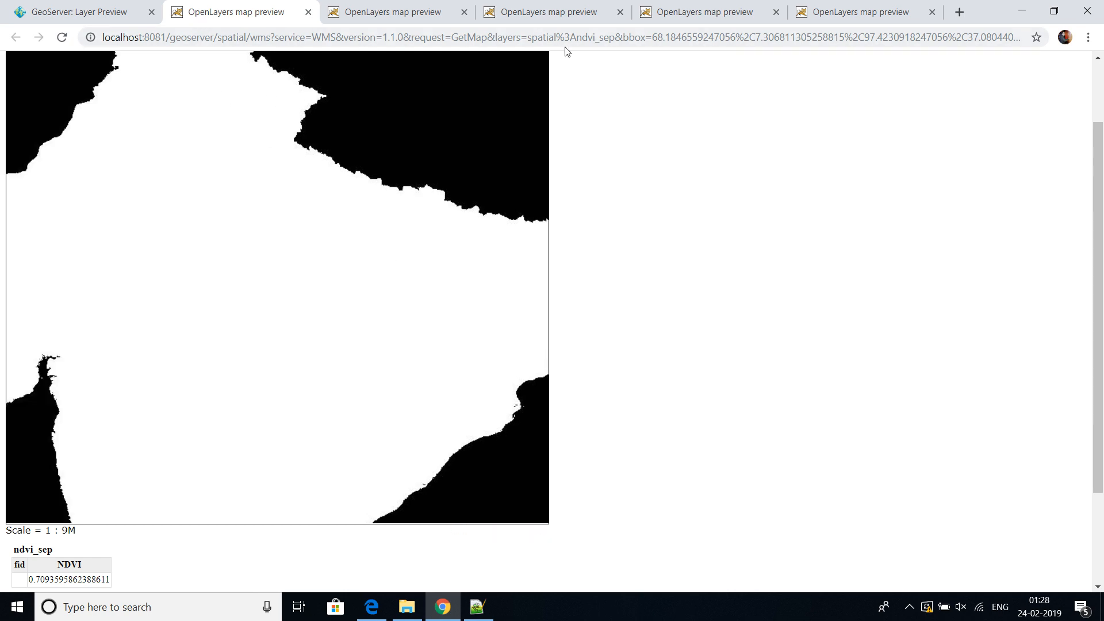
left_click(855, 6)
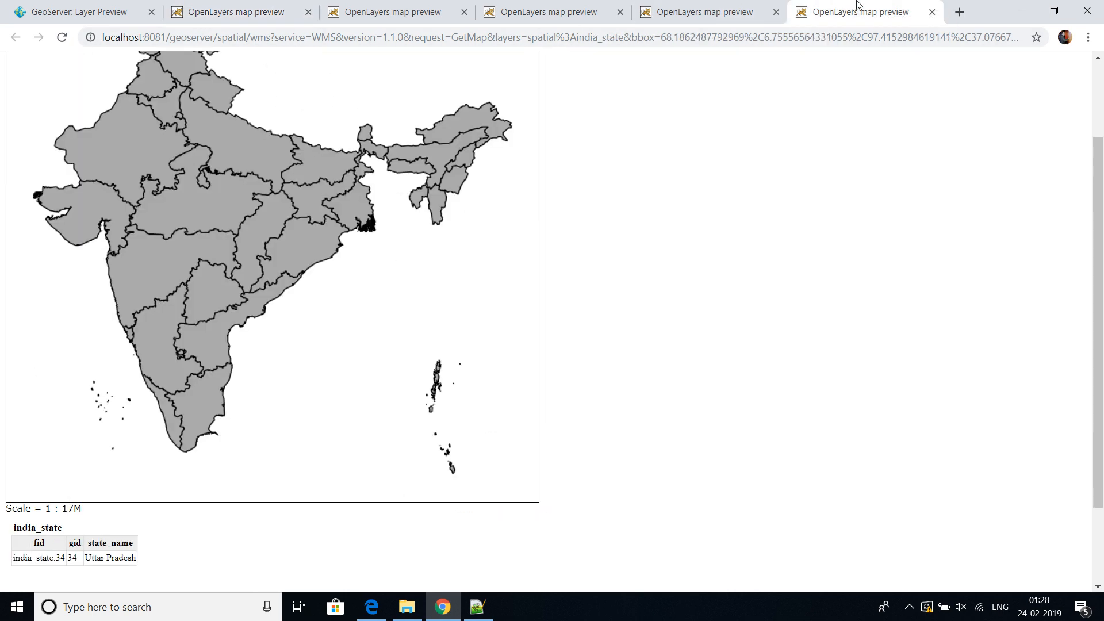
Search Google for "geoserver SLD" in a new browser tab and open the GeoServer SLD Cookbook.
left_click(958, 12)
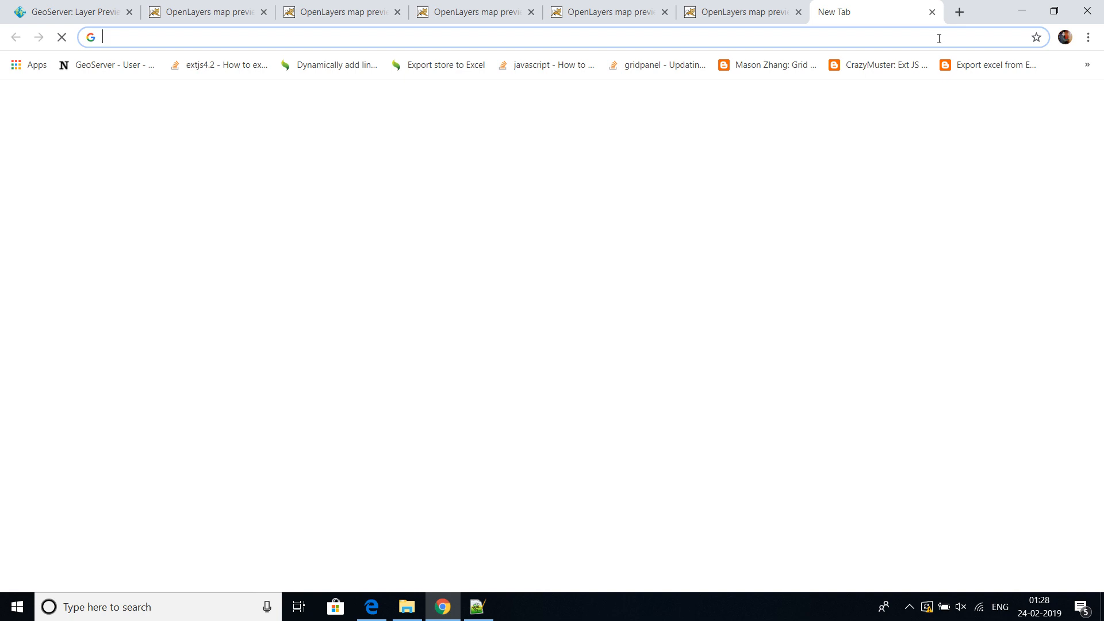
type("geose")
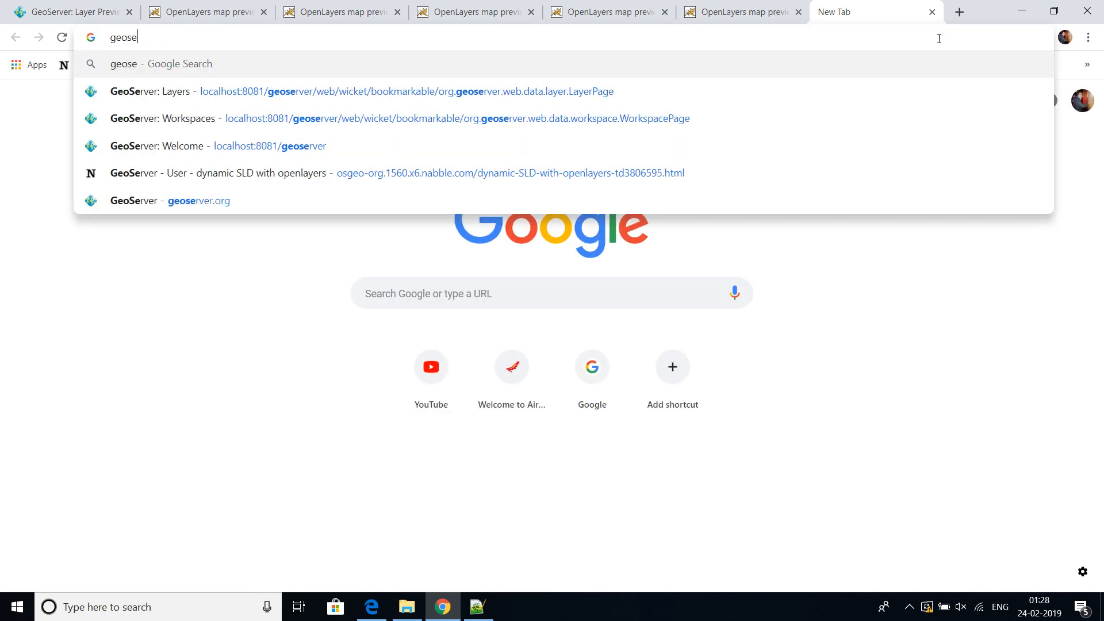
type("rver ")
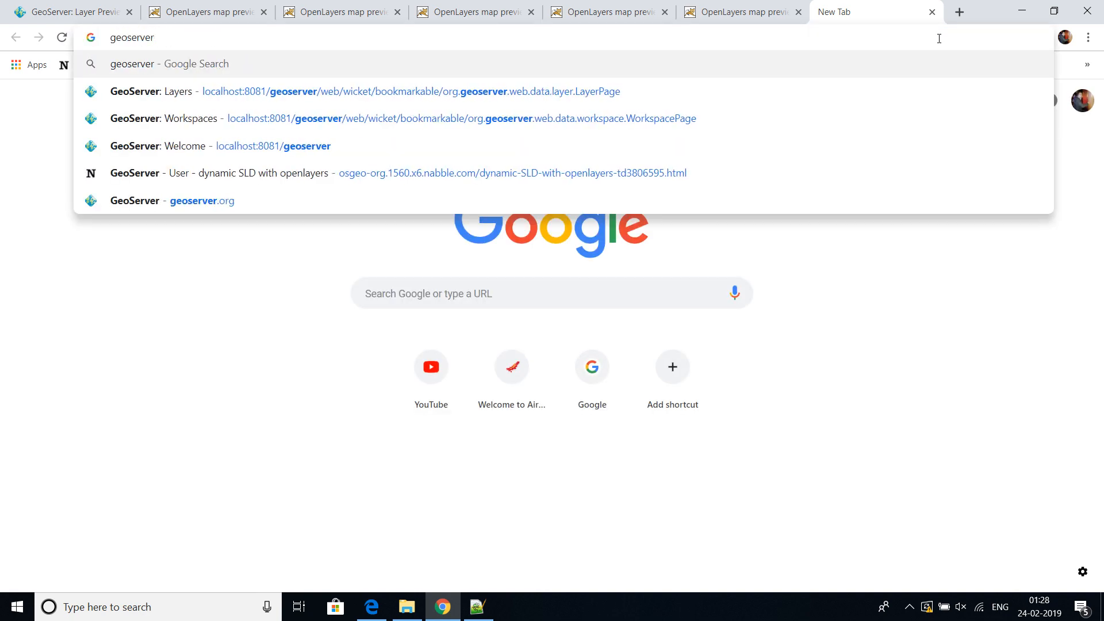
type("SL")
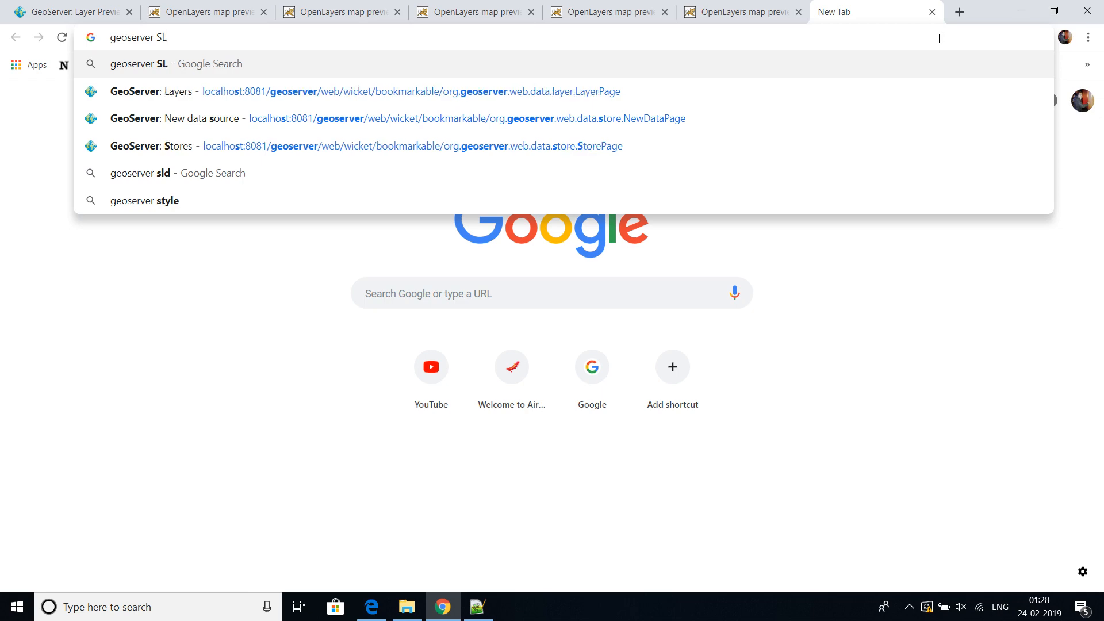
type("D")
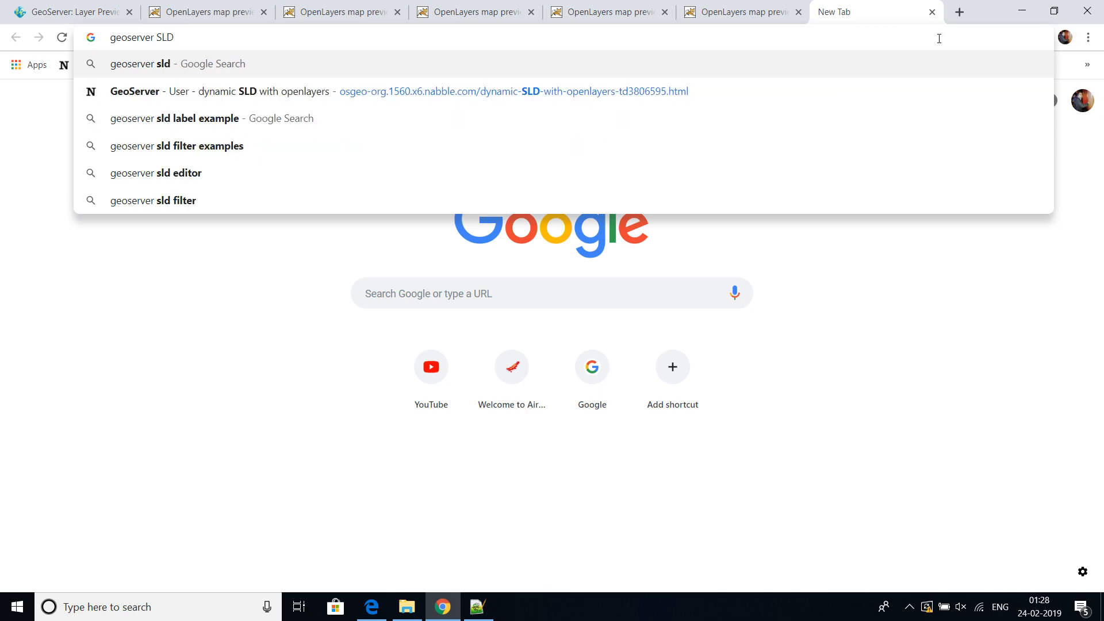
key("Return")
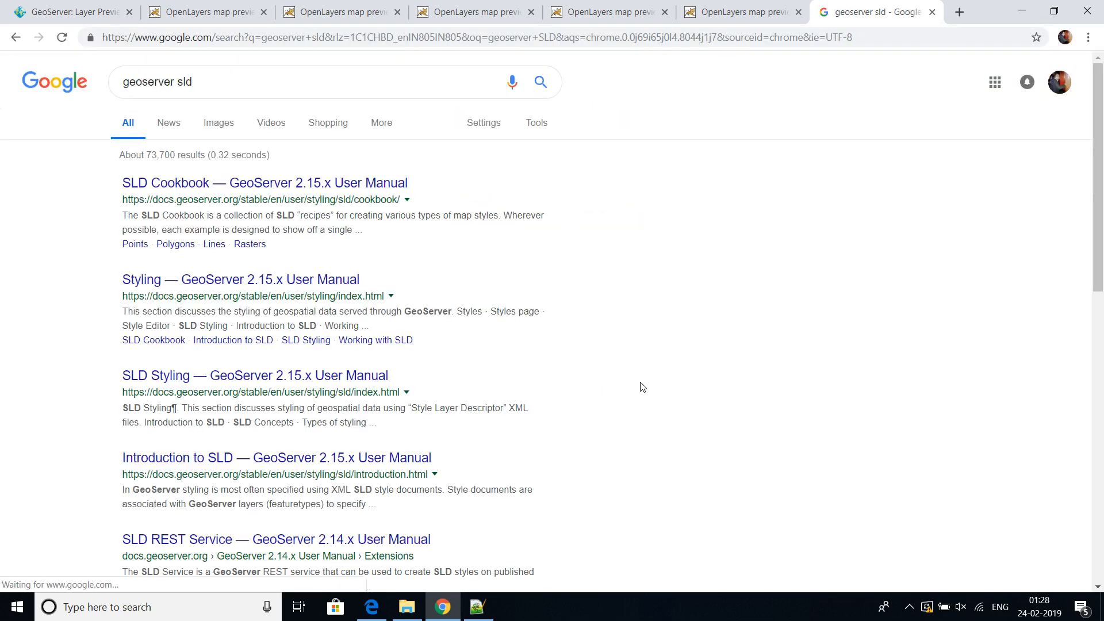
left_click(220, 184)
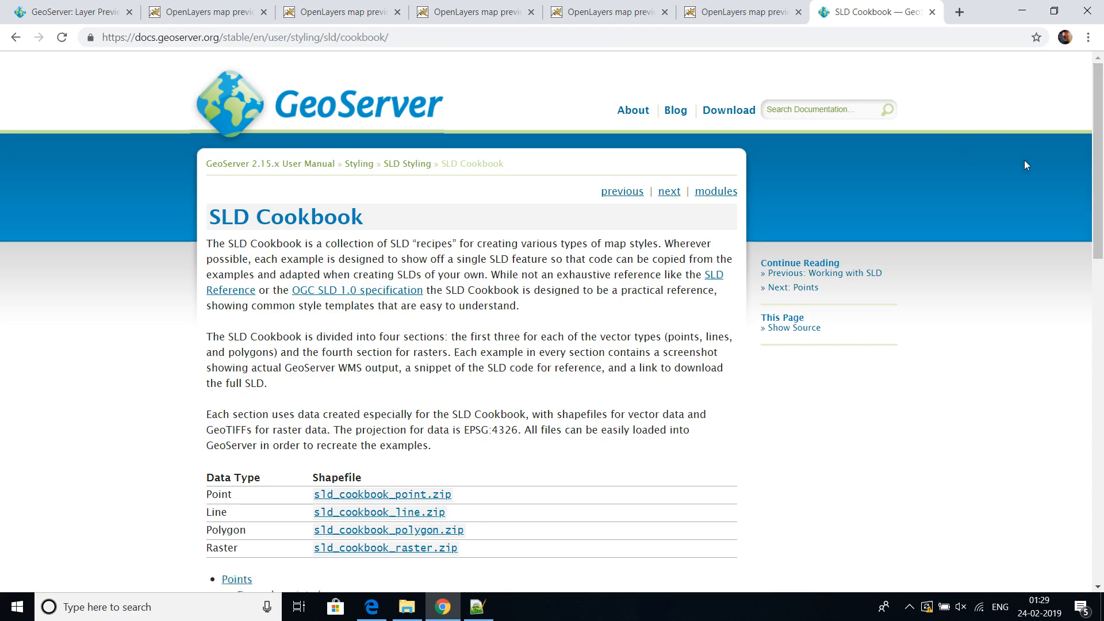
Look through the SLD Cookbook's example list, and review the polygon styles from Simple polygon to Hatching fill.
scroll(1100, 230, "down", 3)
left_click_drag(1101, 233, 1101, 465)
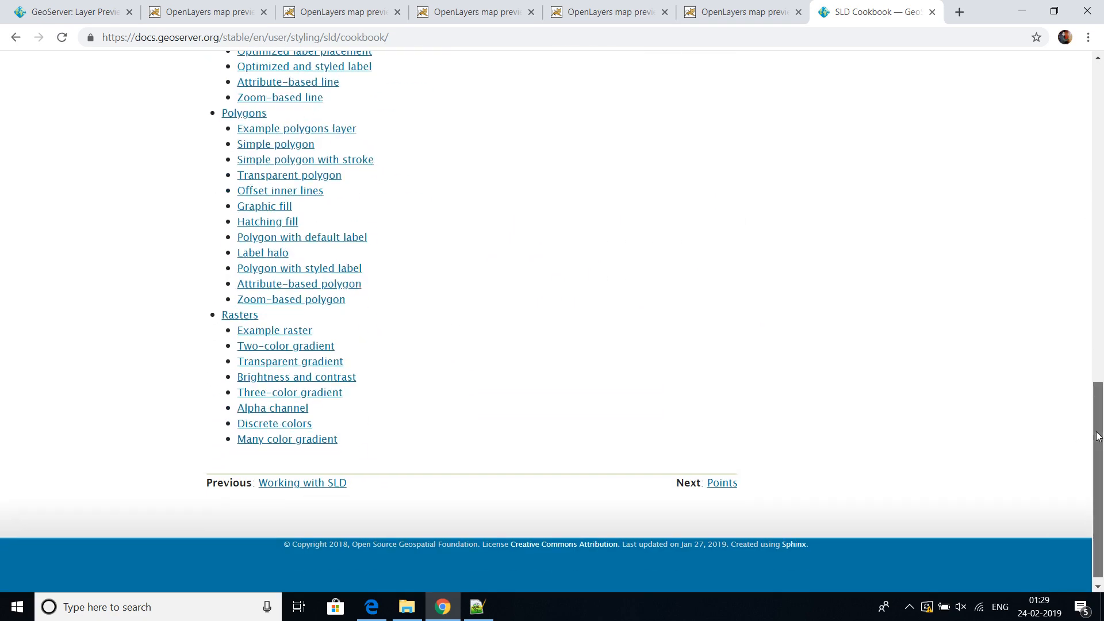
scroll(1101, 374, "up", 4)
scroll(1100, 361, "down", 1)
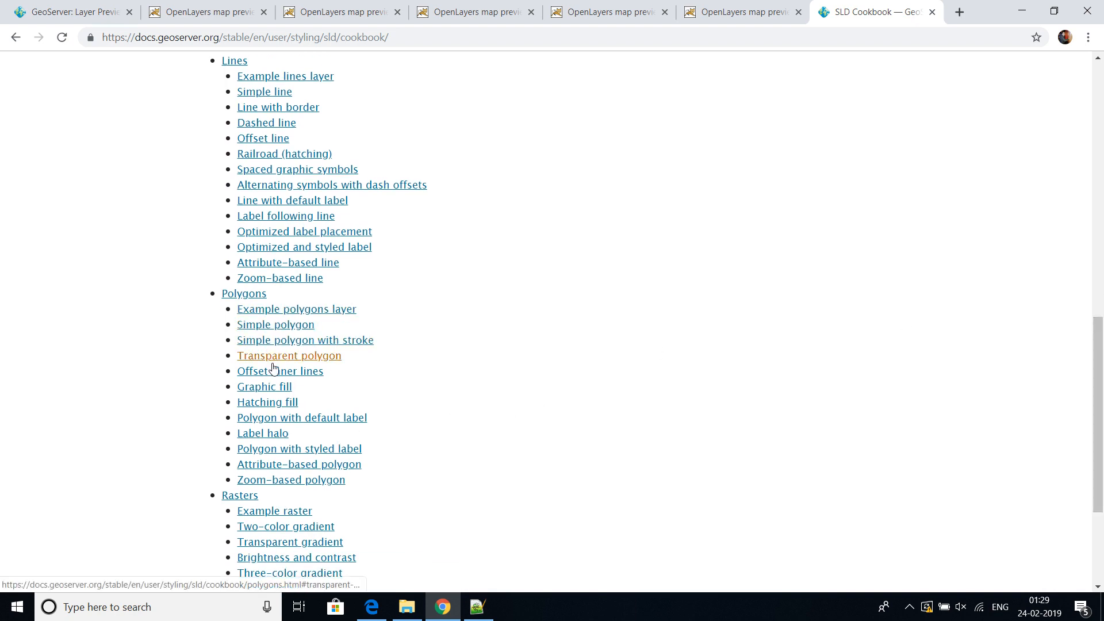
left_click(277, 325)
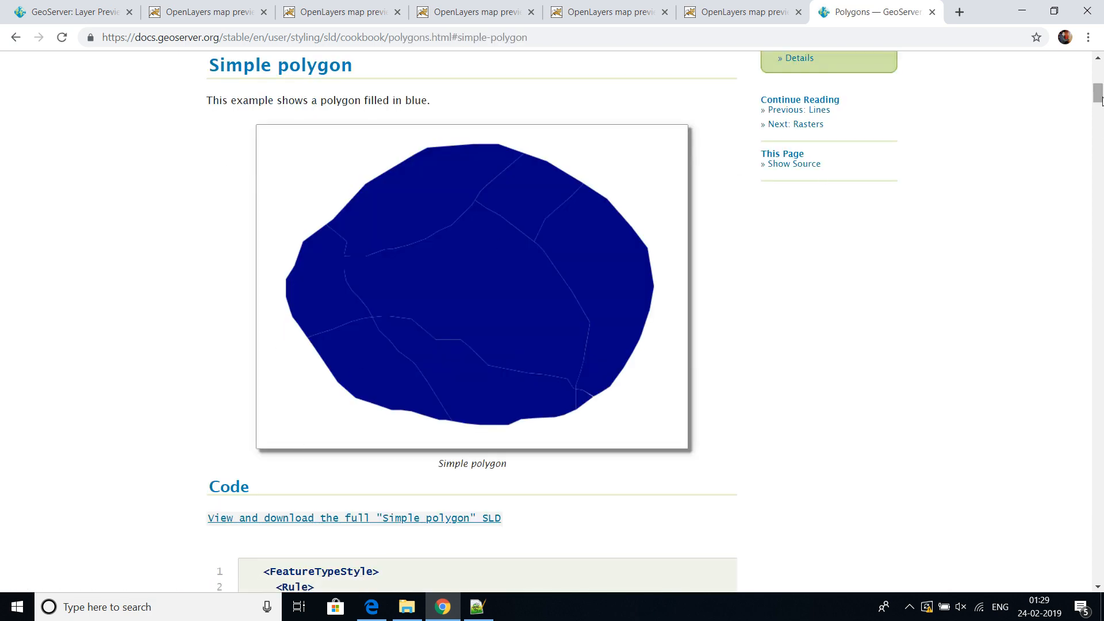
left_click_drag(1098, 93, 1101, 222)
scroll(1045, 237, "down", 15)
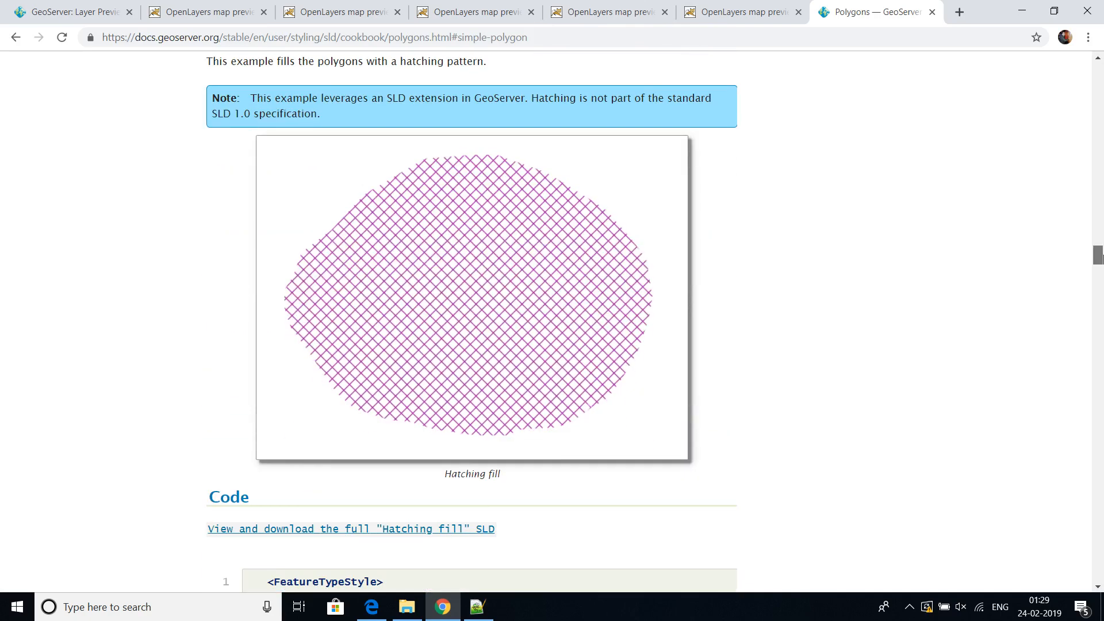
Revisit the topp:states and ndvi_sep map previews and return to the start of GeoServer's Layer Preview list.
left_click(342, 11)
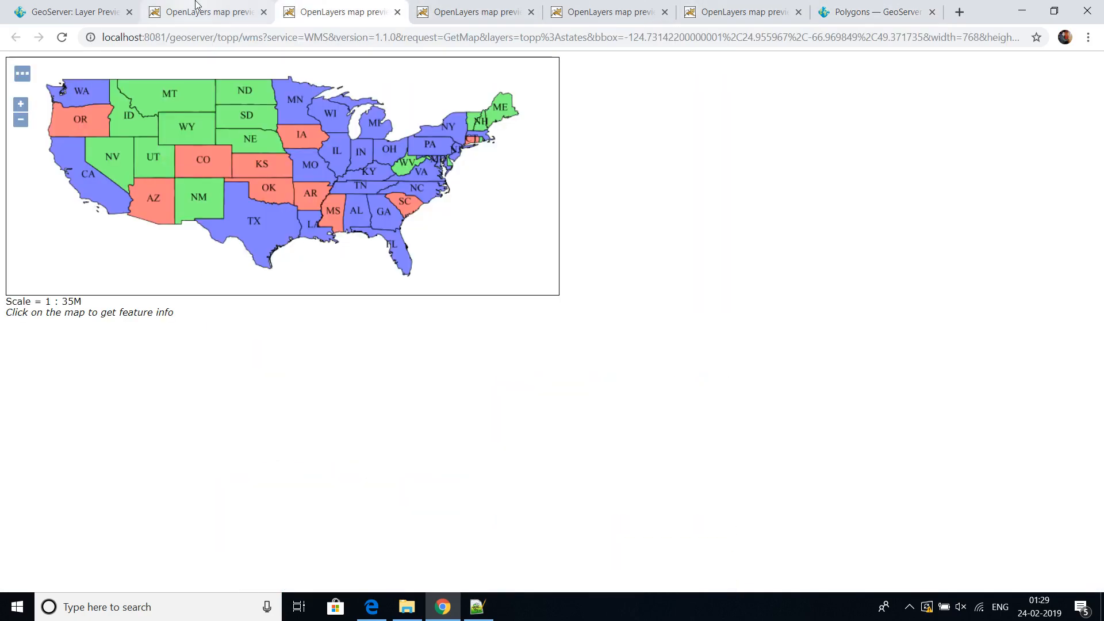
left_click(201, 10)
left_click(122, 5)
left_click(222, 7)
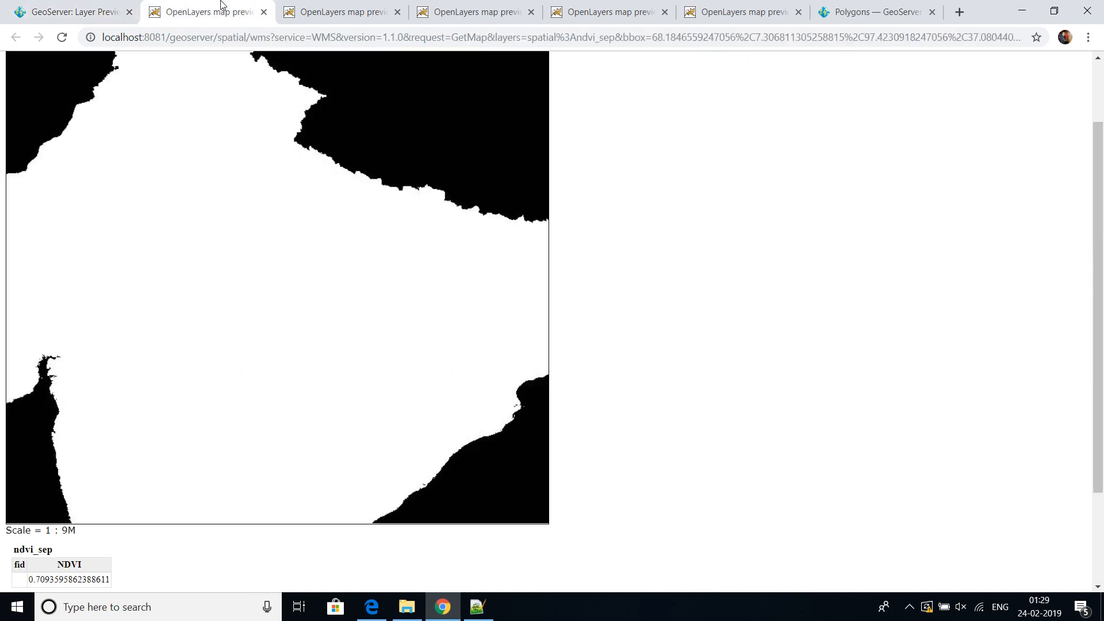
left_click(67, 5)
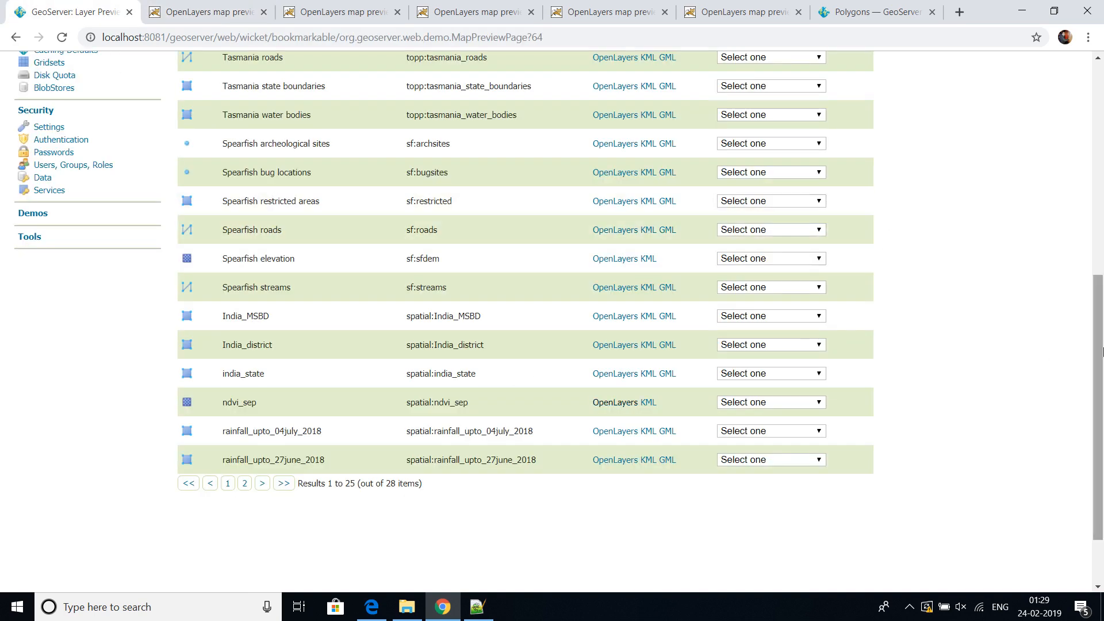
left_click_drag(1098, 350, 1097, 124)
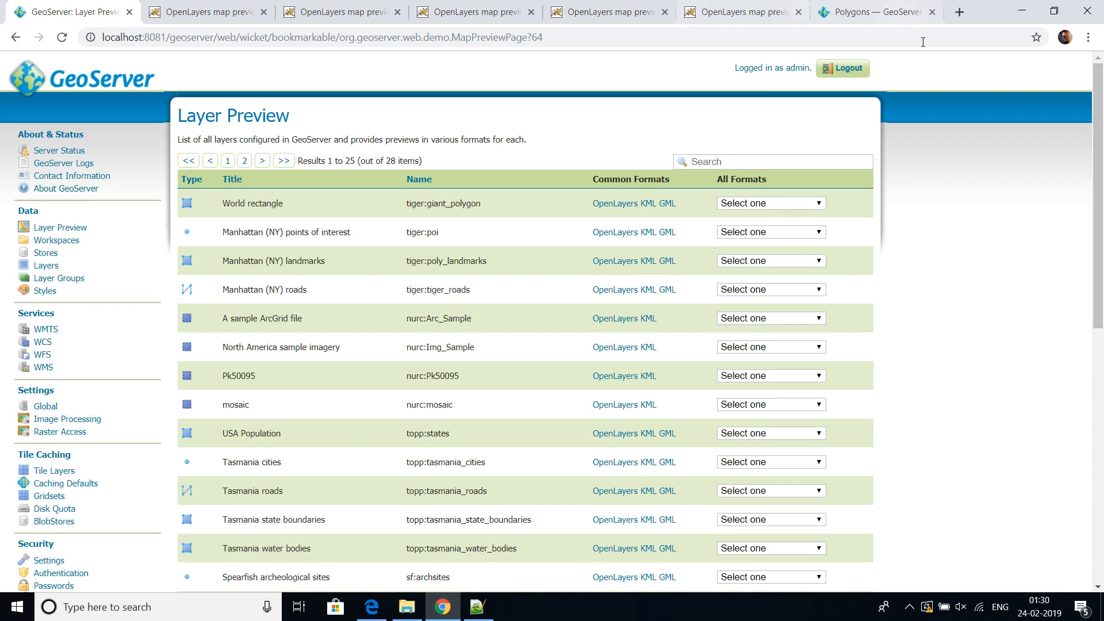
Log out of GeoServer and clear the desktop by minimizing the browser and closing the styles folder window.
left_click(848, 74)
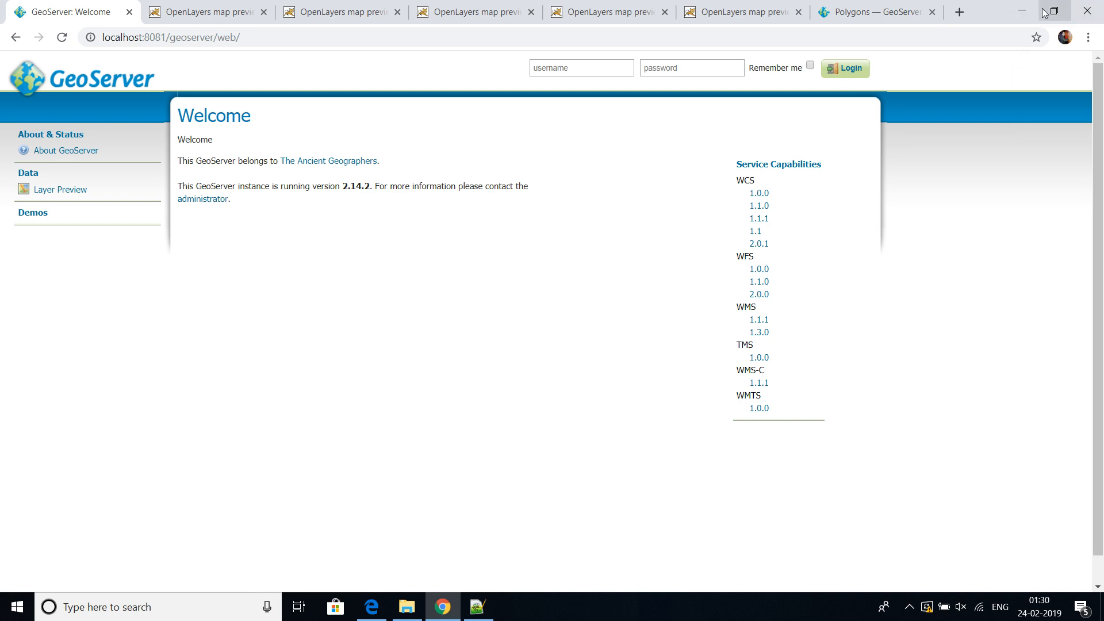
left_click(1022, 10)
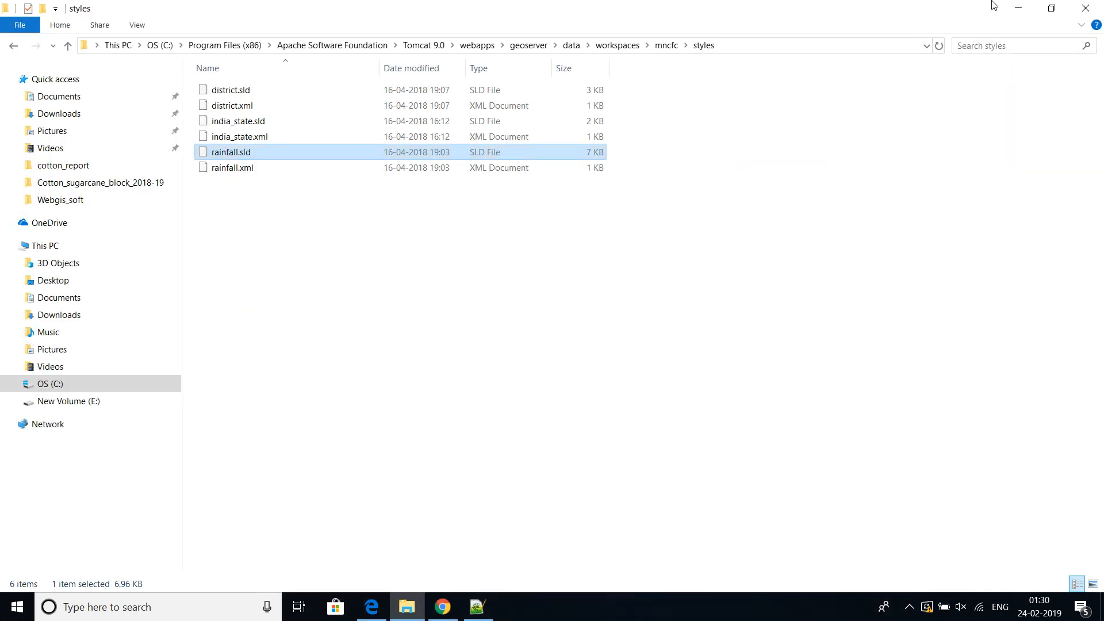
left_click(1085, 8)
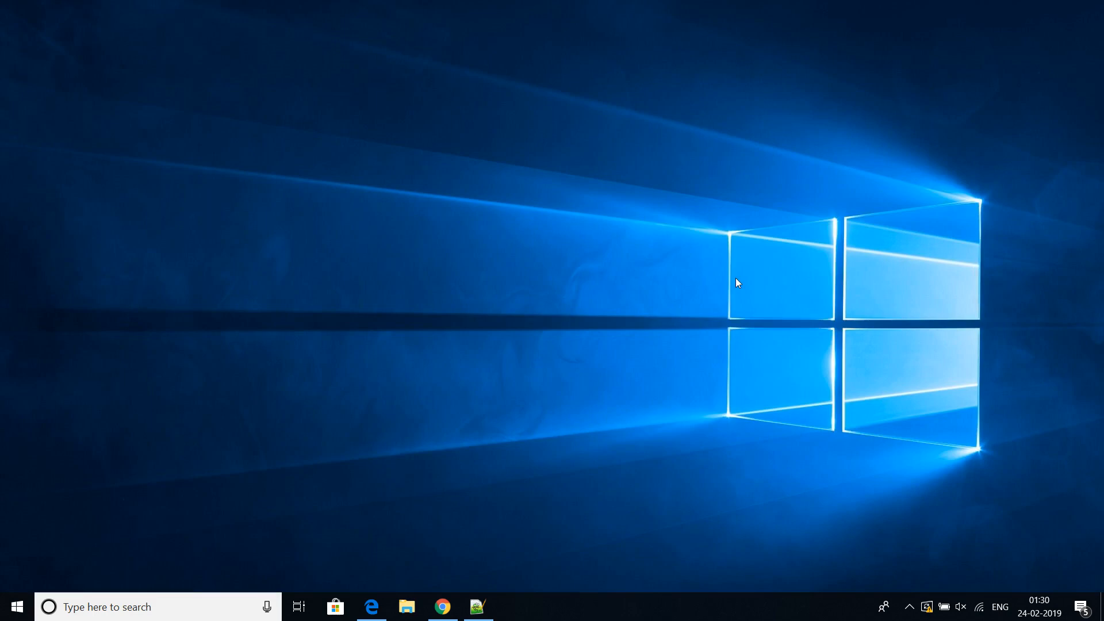
left_click(909, 607)
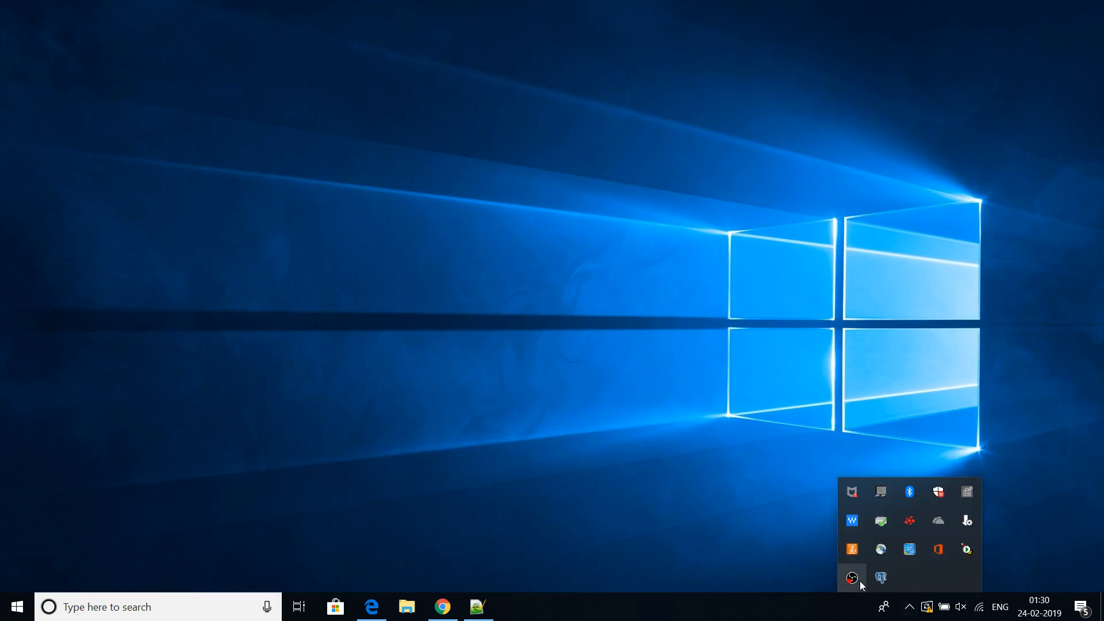